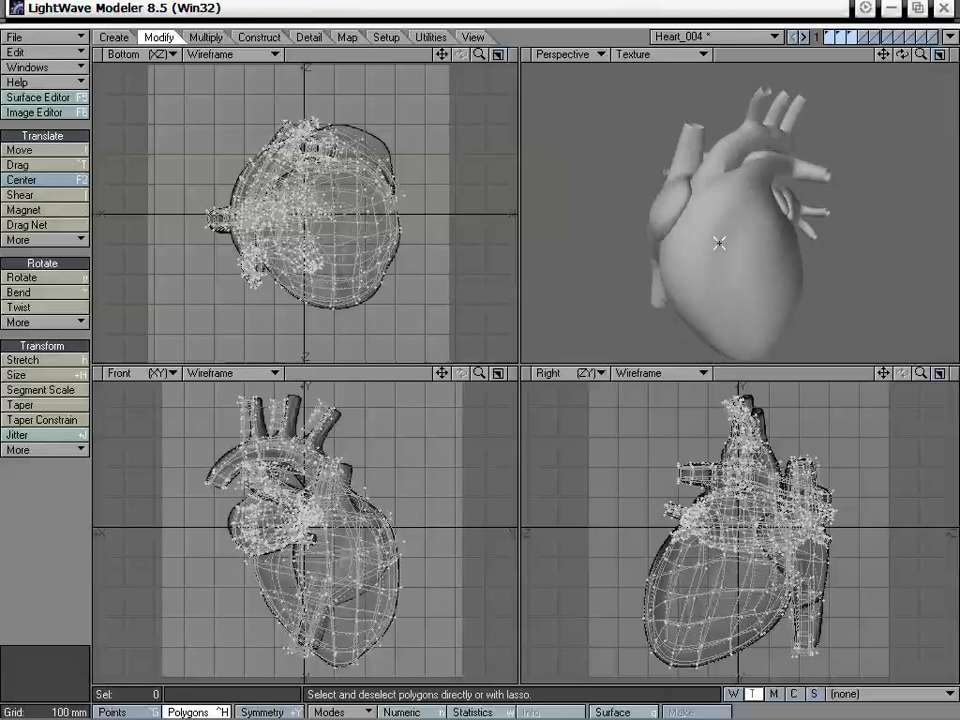
# - Examine the assembled heart model from the front, above and the sides in the perspective view
pyautogui.keyDown('alt'); pyautogui.moveTo(719, 243); pyautogui.dragTo(803, 116); pyautogui.keyUp('alt')
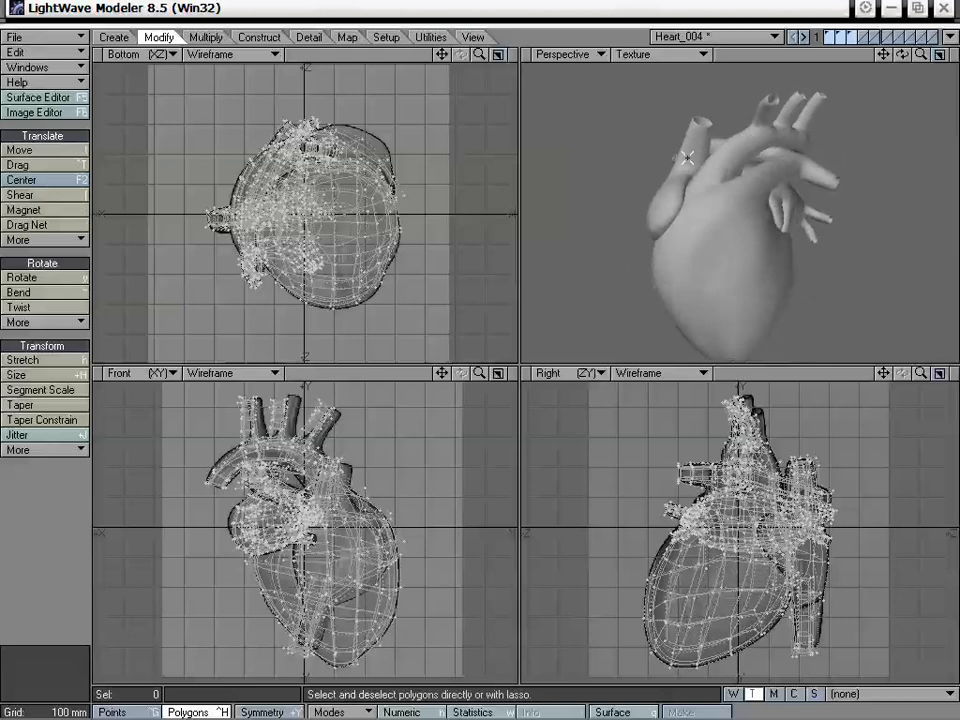
pyautogui.keyDown('alt'); pyautogui.moveTo(724, 226); pyautogui.dragTo(698, 258); pyautogui.keyUp('alt')
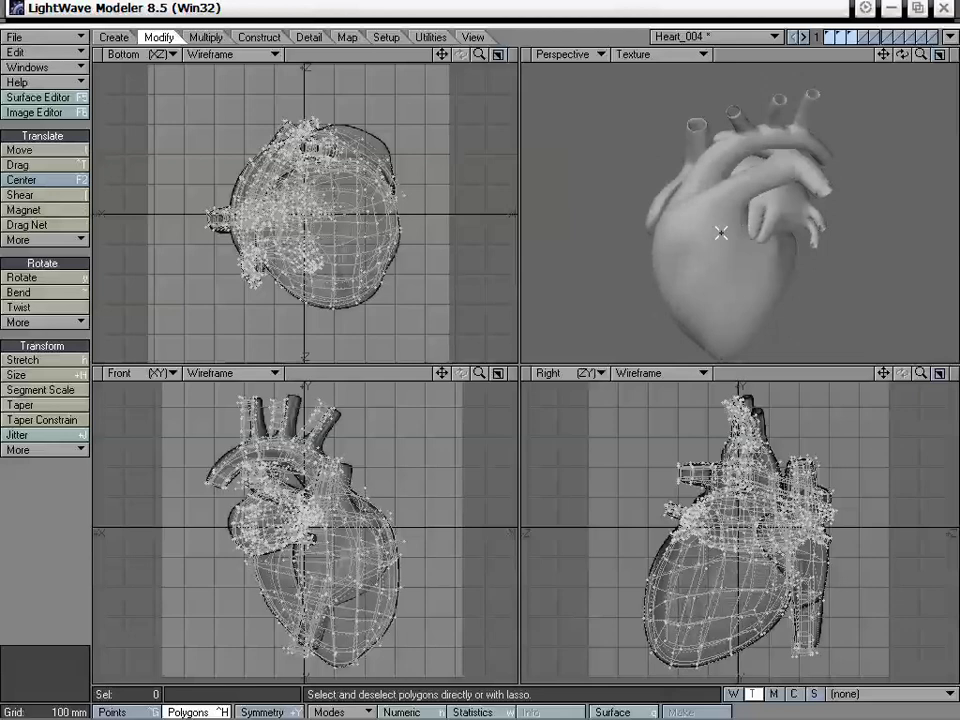
pyautogui.keyDown('alt'); pyautogui.moveTo(711, 216); pyautogui.dragTo(809, 197); pyautogui.keyUp('alt')
pyautogui.keyDown('alt'); pyautogui.moveTo(720, 207); pyautogui.dragTo(805, 207); pyautogui.keyUp('alt')
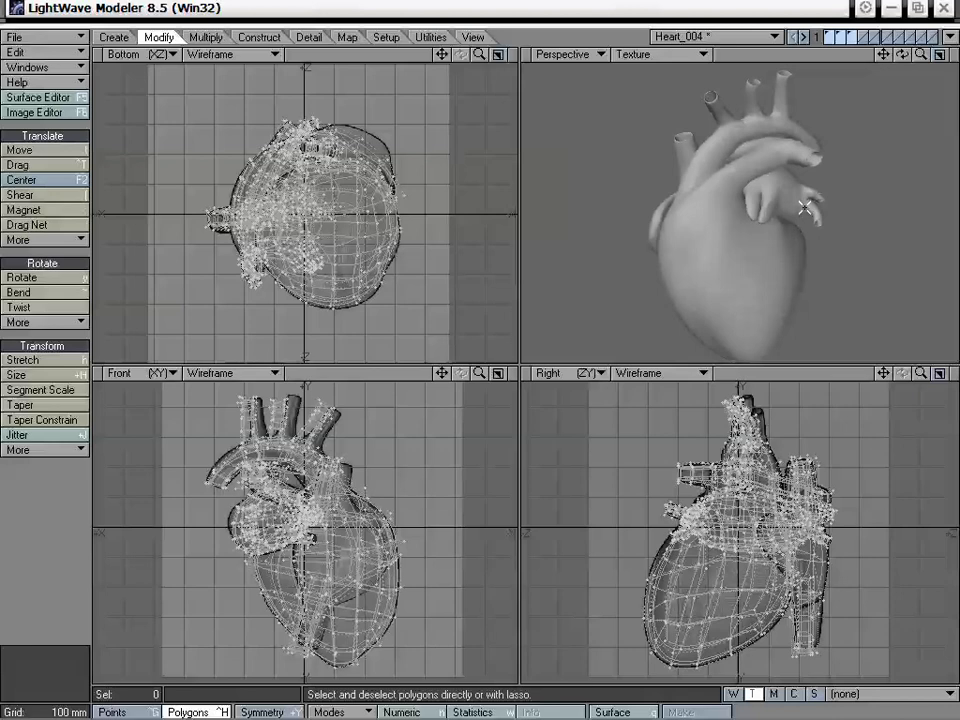
pyautogui.keyDown('alt'); pyautogui.moveTo(739, 185); pyautogui.dragTo(718, 217); pyautogui.keyUp('alt')
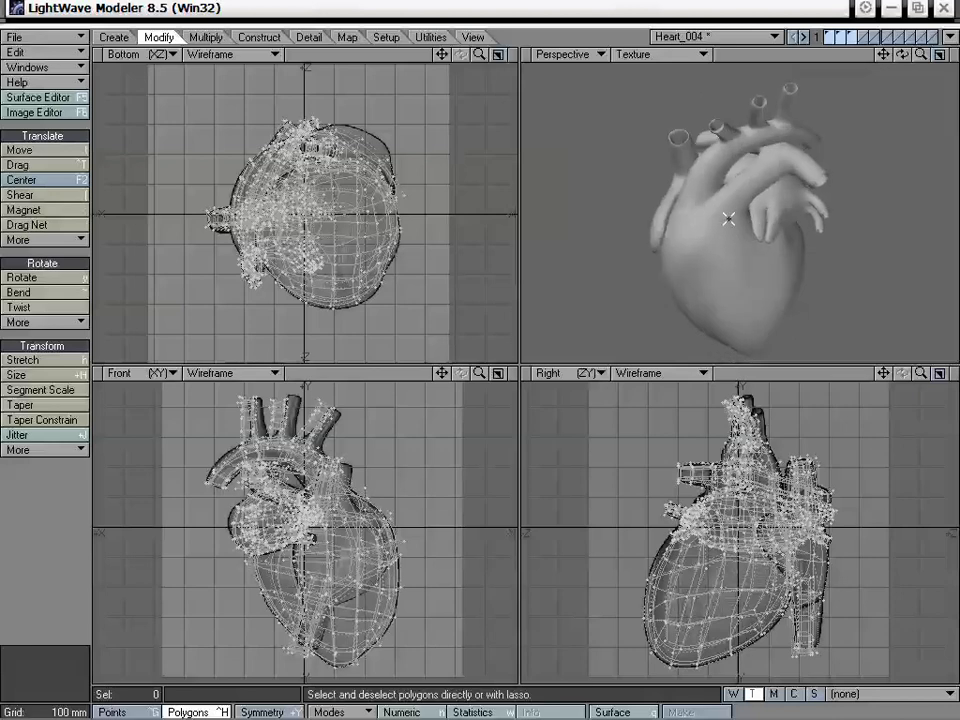
pyautogui.keyDown('alt'); pyautogui.moveTo(726, 219); pyautogui.dragTo(743, 193); pyautogui.keyUp('alt')
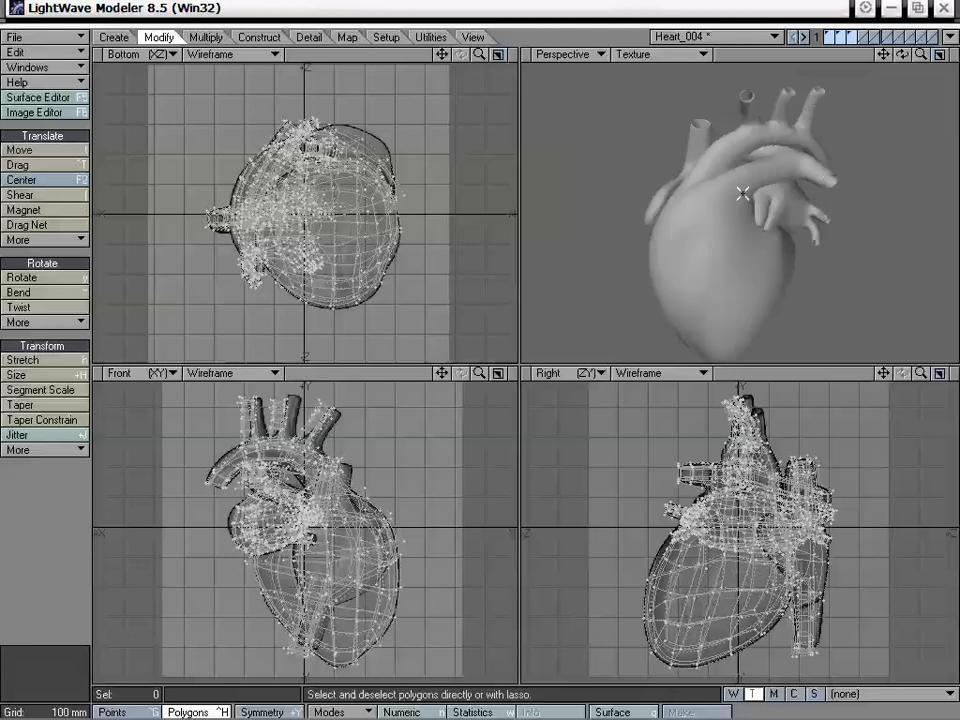
pyautogui.moveTo(743, 193)
pyautogui.keyDown('alt'); pyautogui.mouseDown()
pyautogui.moveTo(690, 219)
pyautogui.moveTo(707, 231)
pyautogui.moveTo(684, 216)
pyautogui.moveTo(793, 259)
pyautogui.moveTo(677, 264)
pyautogui.moveTo(829, 261)
pyautogui.moveTo(804, 234)
pyautogui.moveTo(842, 223)
pyautogui.moveTo(658, 208)
pyautogui.moveTo(733, 219)
pyautogui.moveTo(784, 274)
pyautogui.moveTo(741, 226)
pyautogui.moveTo(866, 195)
pyautogui.moveTo(800, 200)
pyautogui.moveTo(734, 183)
pyautogui.mouseUp(); pyautogui.keyUp('alt')
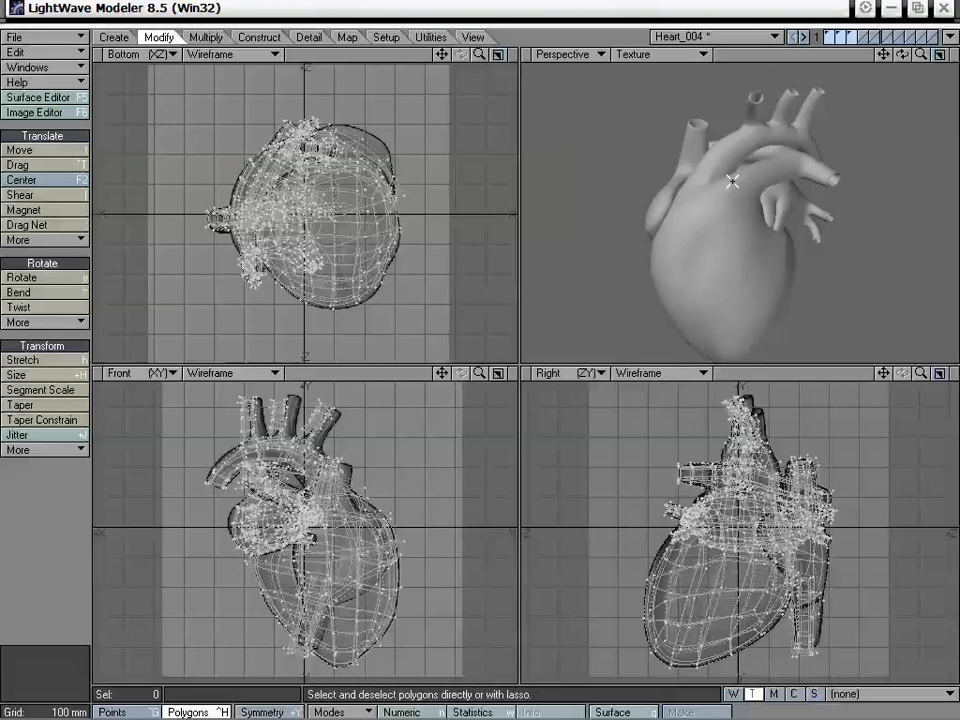
pyautogui.keyDown('alt'); pyautogui.moveTo(731, 180); pyautogui.dragTo(655, 197); pyautogui.keyUp('alt')
# - Display layers 1, 2 and 3 one at a time and examine each heart part from several angles
pyautogui.click(831, 36)
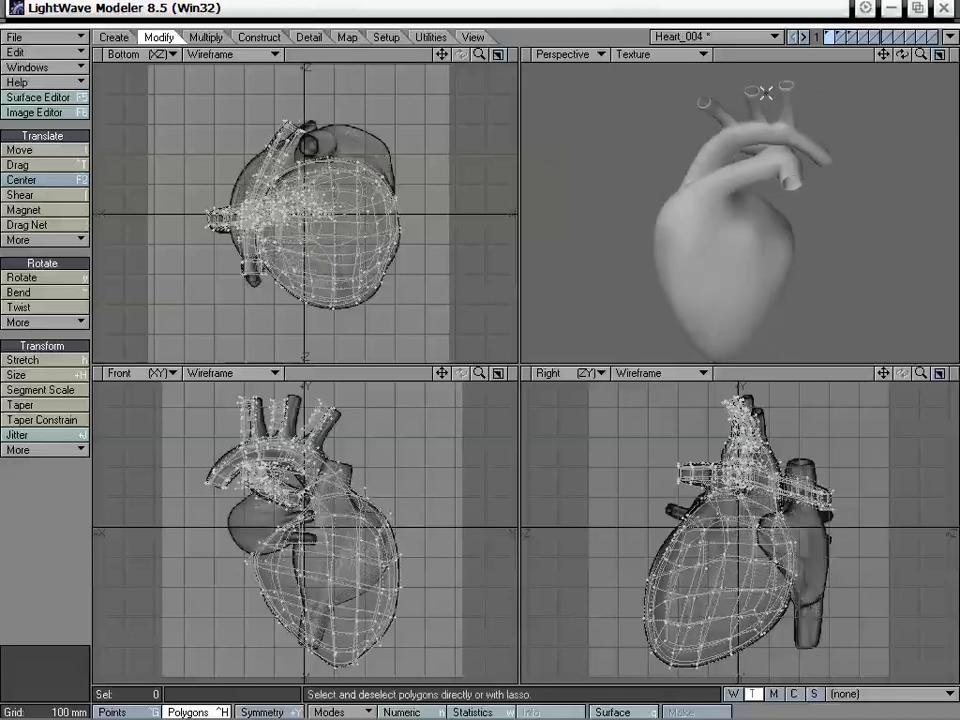
pyautogui.keyDown('alt'); pyautogui.moveTo(765, 93); pyautogui.dragTo(857, 79); pyautogui.keyUp('alt')
pyautogui.click(838, 36)
pyautogui.click(845, 36)
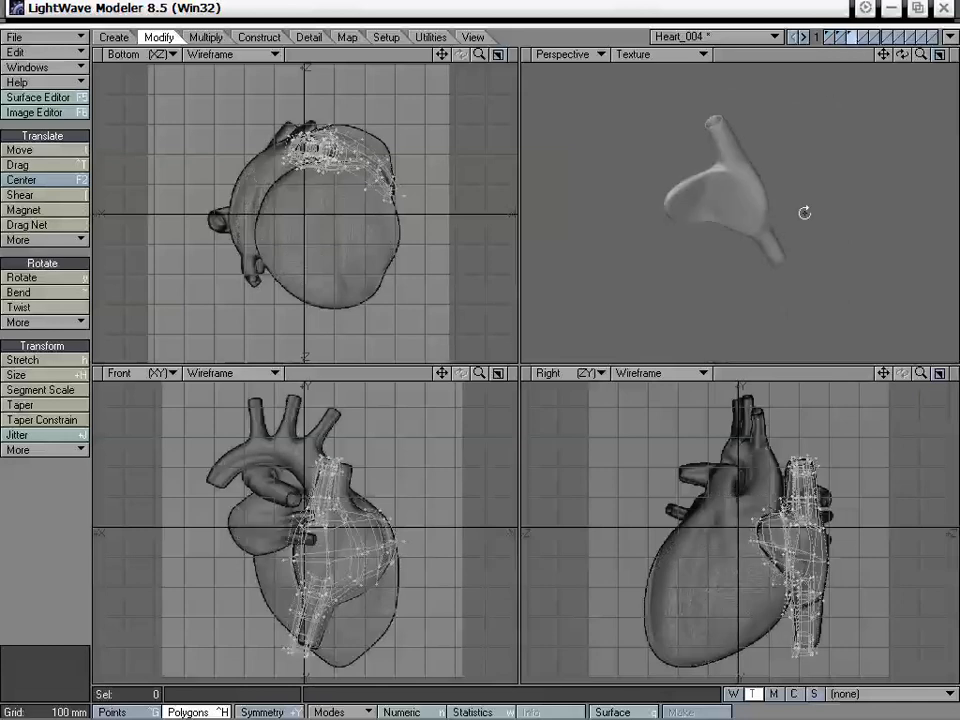
pyautogui.keyDown('alt'); pyautogui.moveTo(805, 213); pyautogui.dragTo(872, 227); pyautogui.keyUp('alt')
pyautogui.click(829, 37)
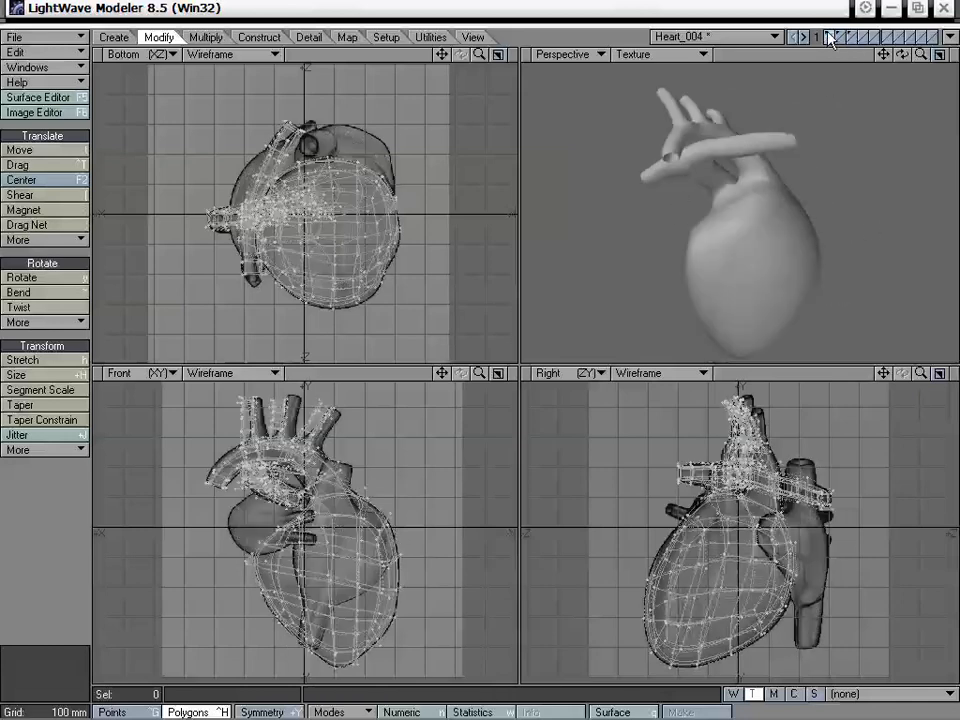
pyautogui.moveTo(790, 150)
pyautogui.keyDown('alt'); pyautogui.mouseDown()
pyautogui.moveTo(793, 197)
pyautogui.moveTo(765, 219)
pyautogui.moveTo(814, 249)
pyautogui.moveTo(794, 215)
pyautogui.mouseUp(); pyautogui.keyUp('alt')
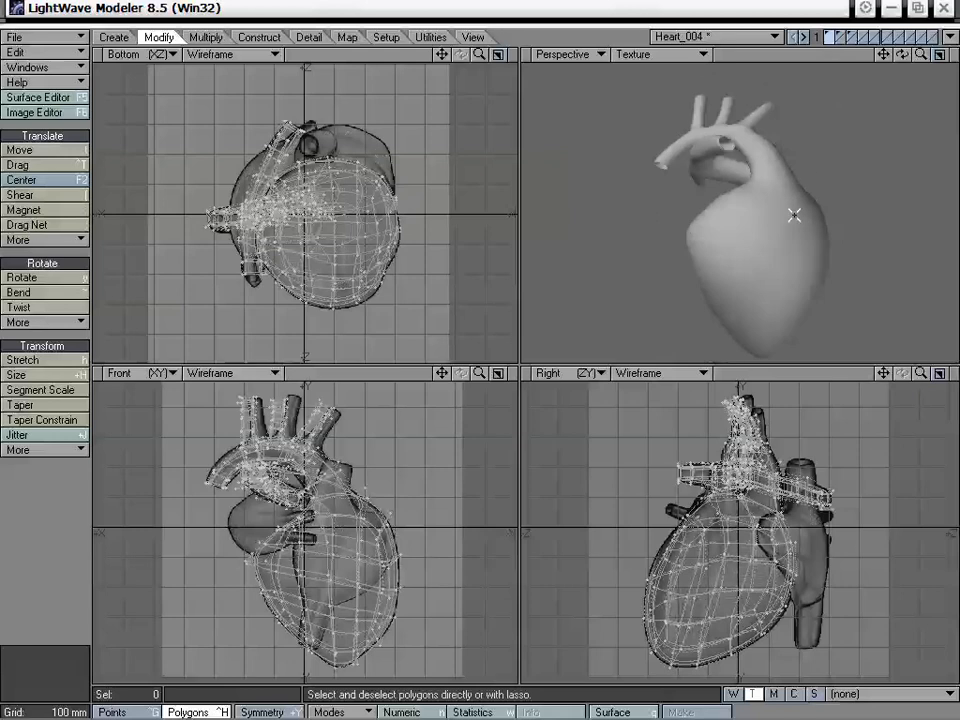
pyautogui.click(850, 37)
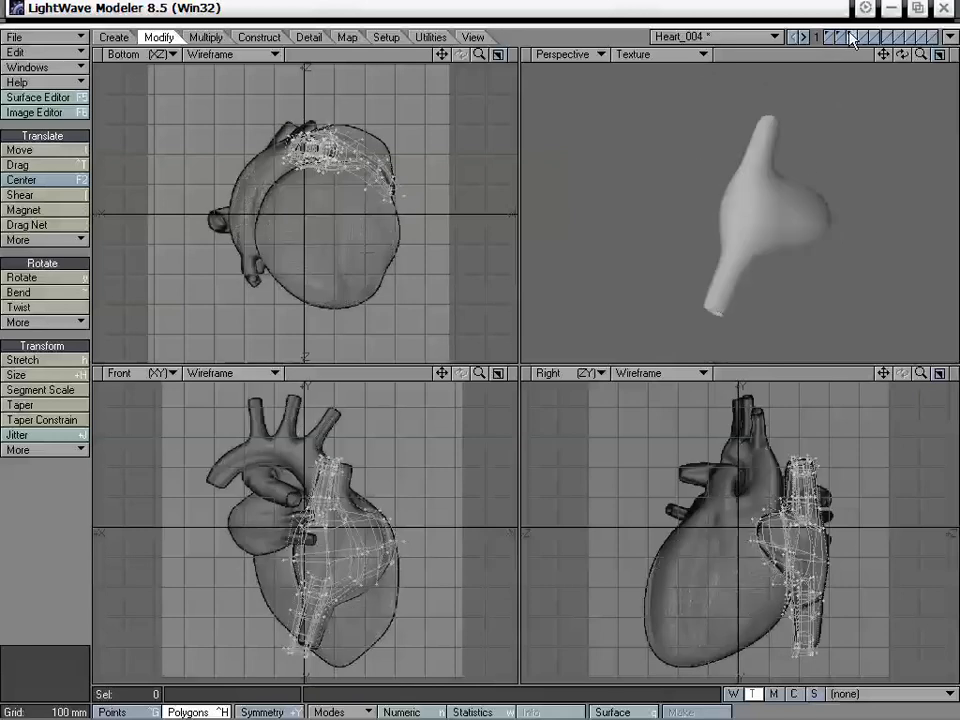
pyautogui.keyDown('alt'); pyautogui.moveTo(776, 97); pyautogui.dragTo(827, 169); pyautogui.keyUp('alt')
pyautogui.click(839, 37)
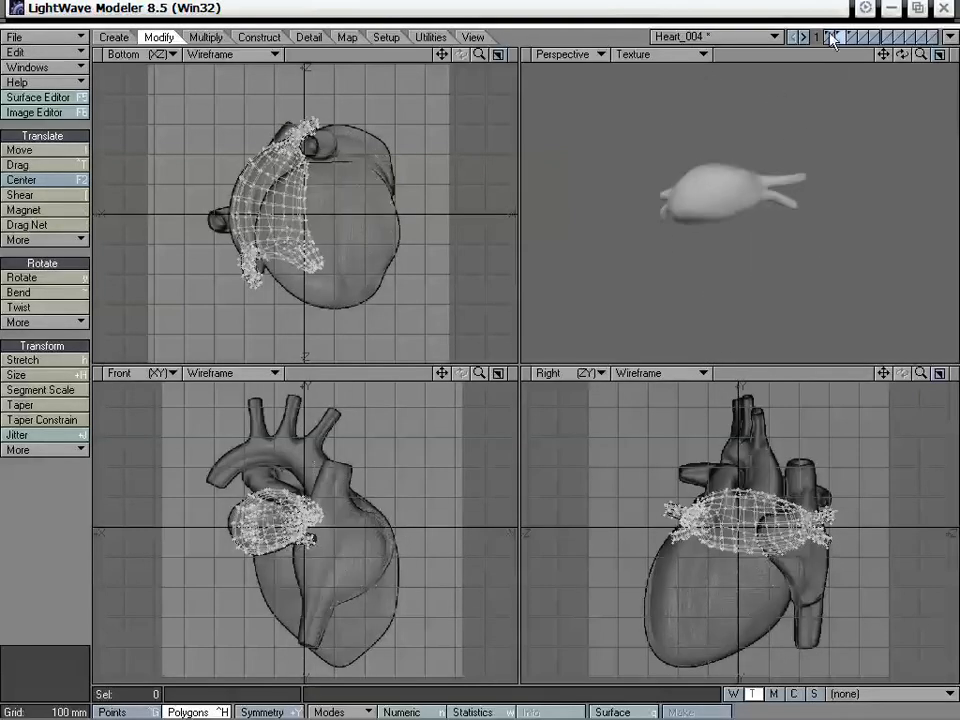
pyautogui.click(830, 36)
pyautogui.keyDown('alt'); pyautogui.moveTo(752, 160); pyautogui.dragTo(713, 197); pyautogui.keyUp('alt')
pyautogui.click(840, 37)
pyautogui.click(850, 37)
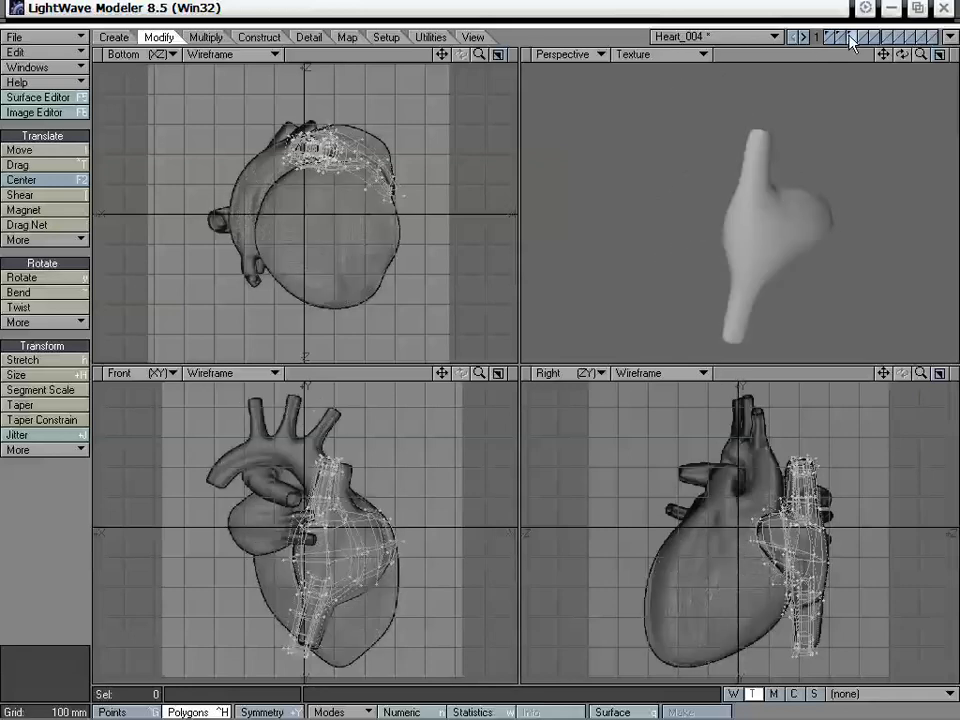
pyautogui.keyDown('alt'); pyautogui.moveTo(748, 199); pyautogui.dragTo(840, 195); pyautogui.keyUp('alt')
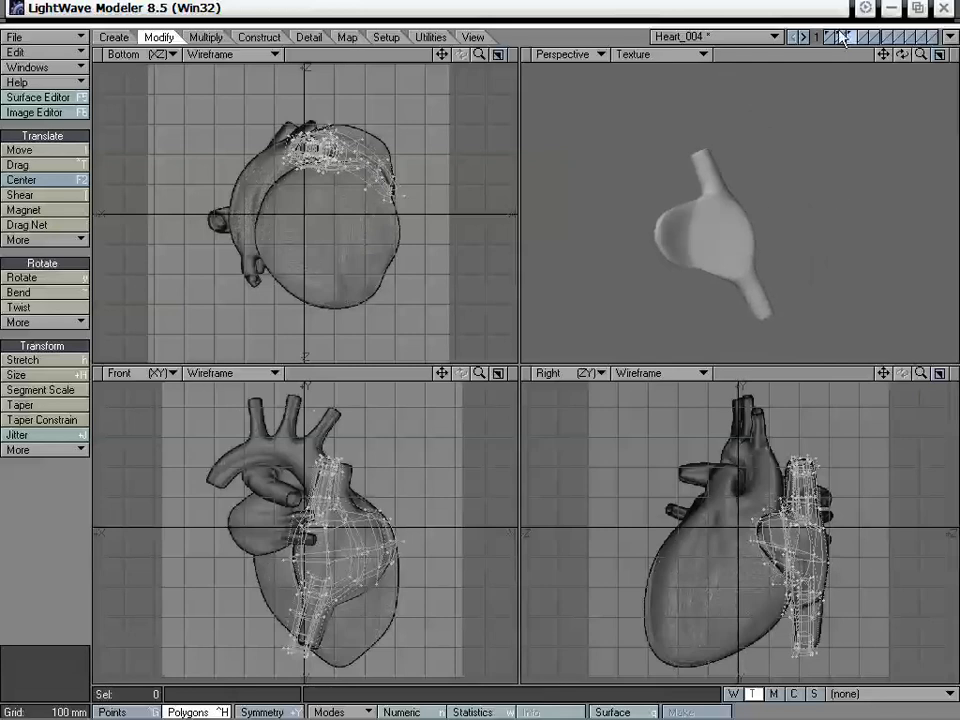
# - Show layers 1, 2 and 3 together and view the junction between the atrium and the ventricle up close
pyautogui.keyDown('shift'); pyautogui.click(841, 38); pyautogui.keyUp('shift')
pyautogui.keyDown('shift'); pyautogui.click(830, 38); pyautogui.keyUp('shift')
pyautogui.keyDown('alt'); pyautogui.moveTo(752, 168); pyautogui.dragTo(690, 221); pyautogui.keyUp('alt')
pyautogui.moveTo(917, 57); pyautogui.dragTo(950, 57)
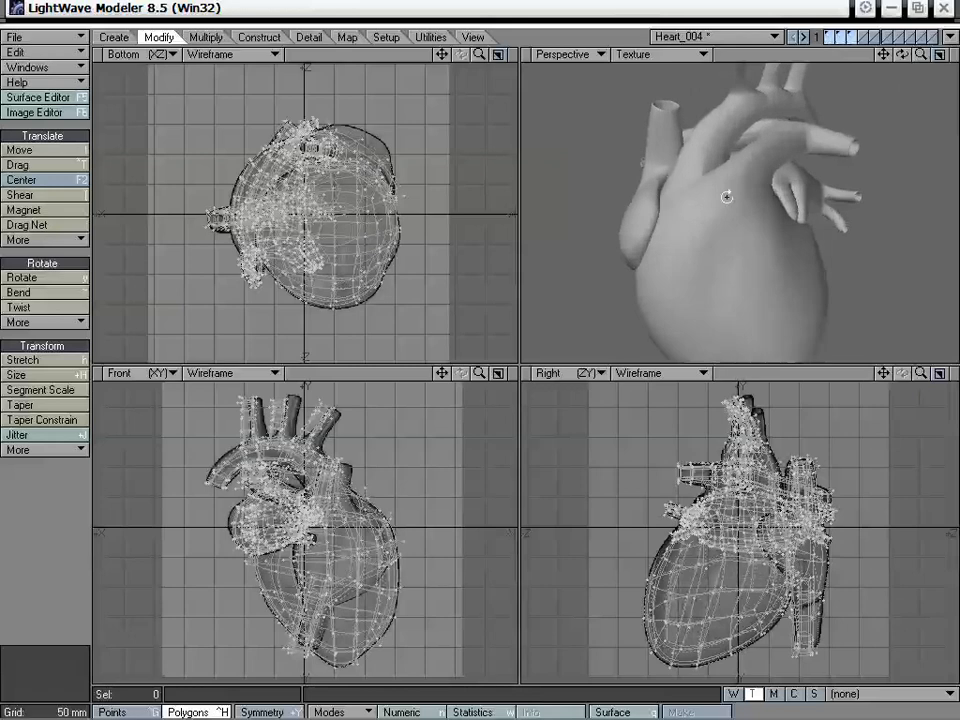
pyautogui.keyDown('alt'); pyautogui.moveTo(726, 197); pyautogui.dragTo(686, 242); pyautogui.keyUp('alt')
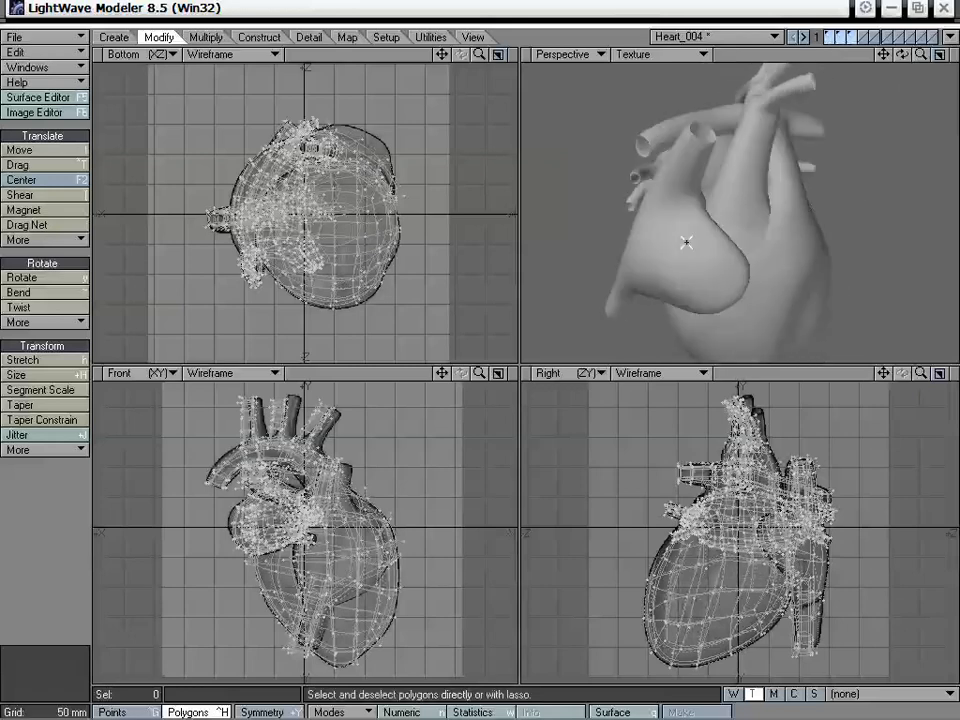
# - Show the atrium on layer 3 in the foreground with layer 1 as the background layer, and clear any polygon selection
pyautogui.click(841, 38)
pyautogui.click(849, 36)
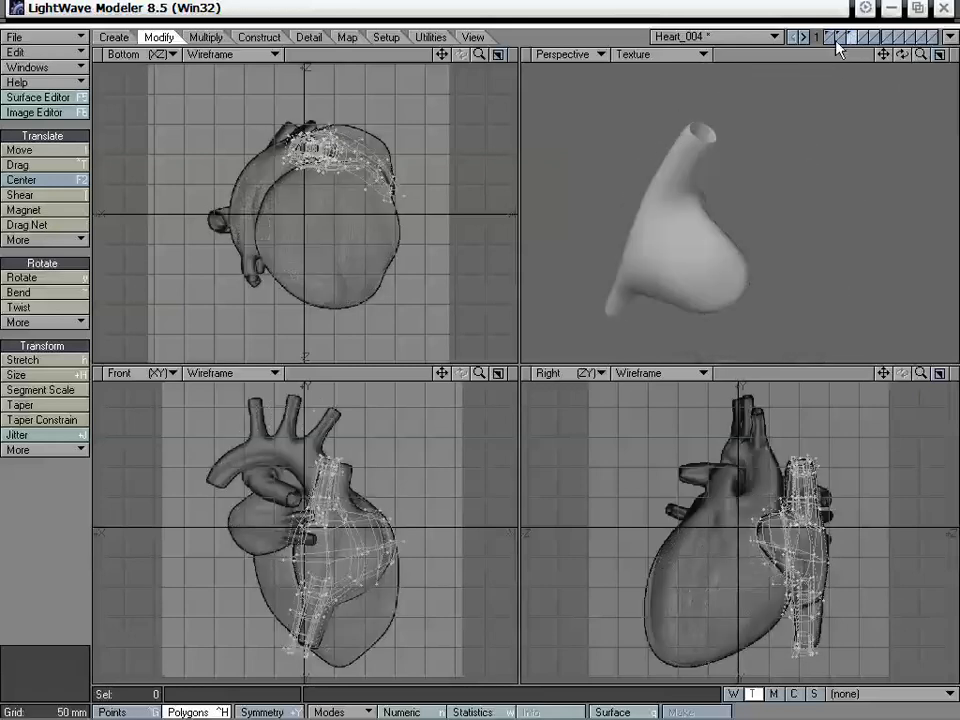
pyautogui.click(831, 41)
pyautogui.keyDown('alt'); pyautogui.moveTo(778, 243); pyautogui.dragTo(812, 207); pyautogui.keyUp('alt')
pyautogui.press('space')
pyautogui.press('space')
pyautogui.click(802, 217)
pyautogui.click(58, 498)
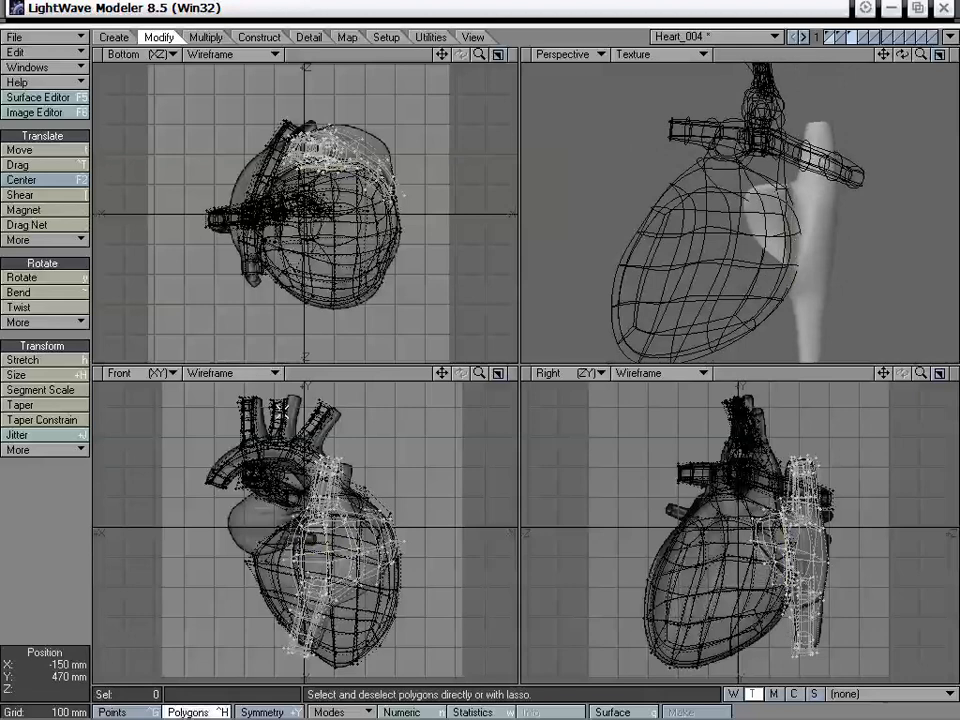
# - Select the polygons on the side of the atrium facing the ventricle, and clear the selection
pyautogui.keyDown('alt'); pyautogui.moveTo(682, 220); pyautogui.dragTo(703, 236); pyautogui.keyUp('alt')
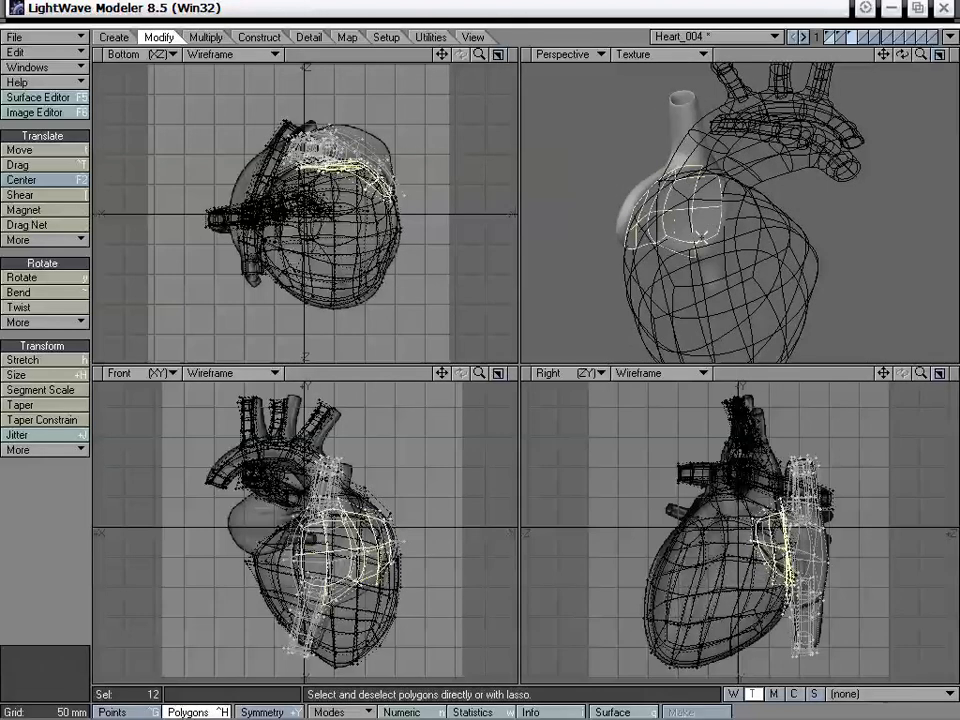
pyautogui.keyDown('alt'); pyautogui.moveTo(705, 173); pyautogui.dragTo(748, 224); pyautogui.keyUp('alt')
pyautogui.click(787, 172)
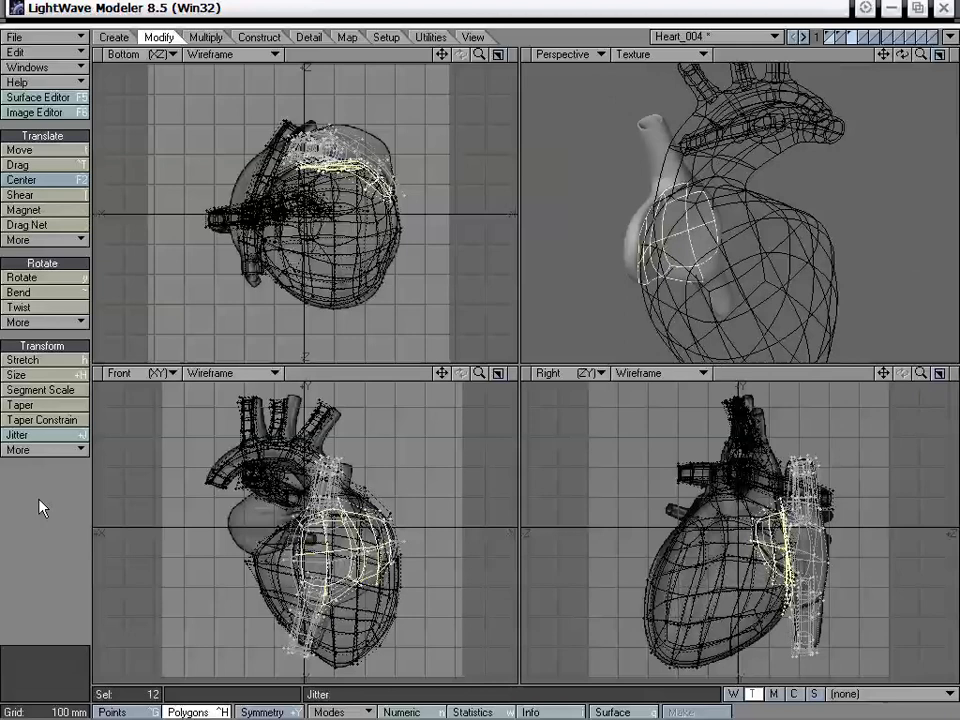
pyautogui.click(39, 499)
# - Swap the layers so that layer 1 is in the foreground and layer 3 in the background
pyautogui.keyDown('alt'); pyautogui.moveTo(690, 210); pyautogui.dragTo(798, 196); pyautogui.keyUp('alt')
pyautogui.click(829, 34)
pyautogui.click(852, 41)
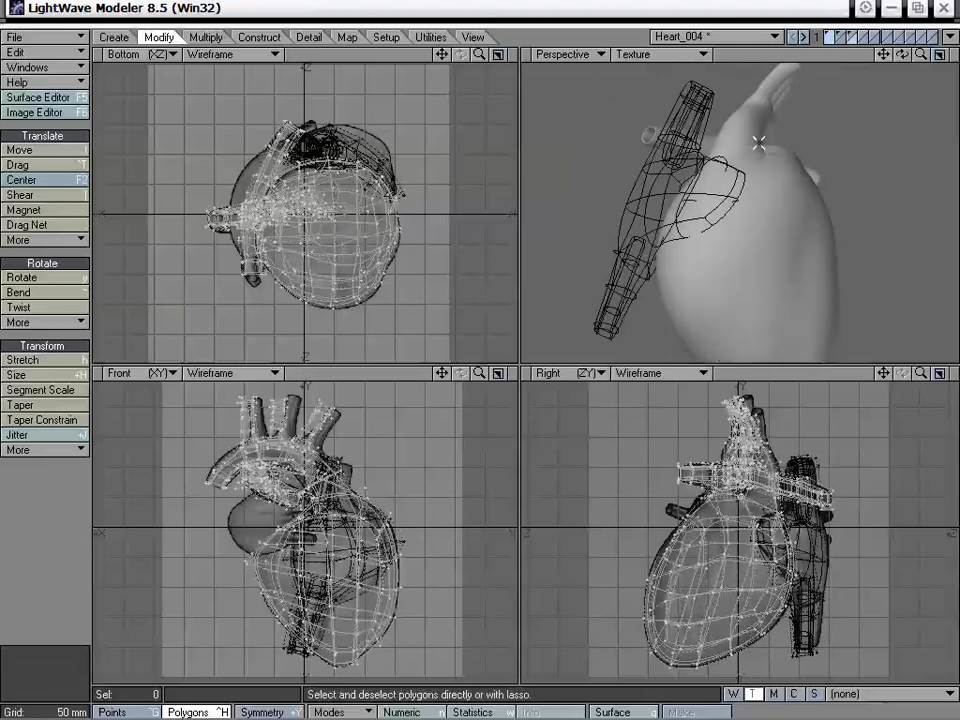
# - Select the ventricle polygons that lie against the atrium on layer 1, and clear the selection
pyautogui.keyDown('alt'); pyautogui.moveTo(702, 212); pyautogui.dragTo(756, 276); pyautogui.keyUp('alt')
pyautogui.moveTo(738, 224)
pyautogui.mouseDown()
pyautogui.moveTo(713, 233)
pyautogui.moveTo(709, 248)
pyautogui.mouseUp()
pyautogui.keyDown('alt'); pyautogui.moveTo(621, 198); pyautogui.dragTo(709, 195); pyautogui.keyUp('alt')
pyautogui.moveTo(739, 254)
pyautogui.mouseDown()
pyautogui.moveTo(763, 233)
pyautogui.moveTo(775, 300)
pyautogui.moveTo(834, 262)
pyautogui.moveTo(710, 286)
pyautogui.moveTo(693, 148)
pyautogui.moveTo(695, 164)
pyautogui.mouseUp()
pyautogui.click(4, 508)
pyautogui.keyDown('alt'); pyautogui.moveTo(559, 342); pyautogui.dragTo(711, 240); pyautogui.keyUp('alt')
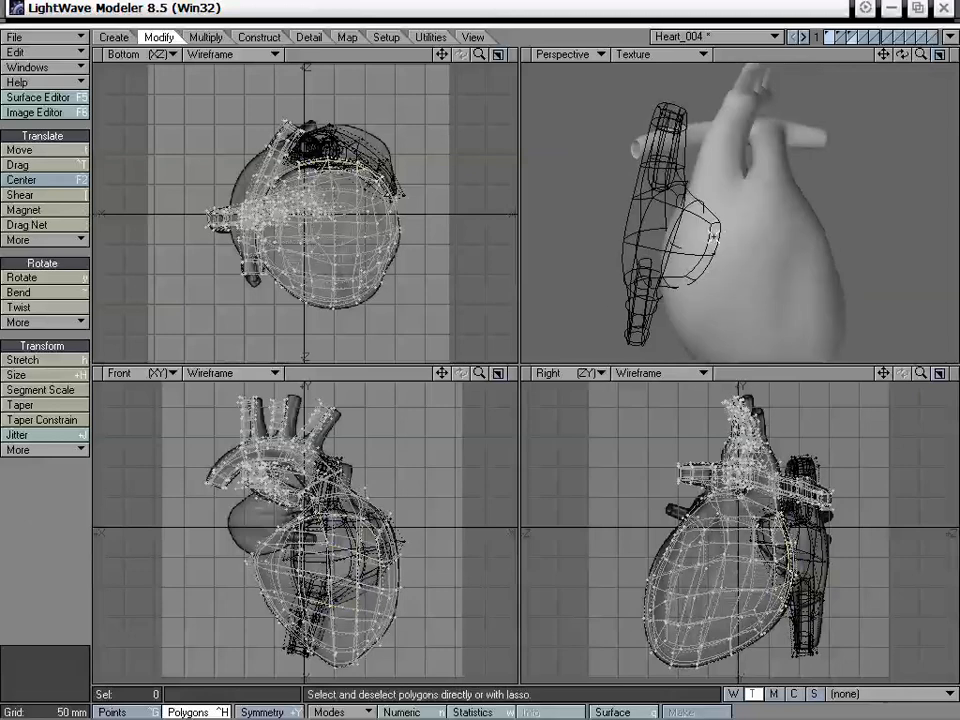
pyautogui.keyDown('alt'); pyautogui.moveTo(711, 240); pyautogui.dragTo(788, 257); pyautogui.keyUp('alt')
pyautogui.click(73, 521)
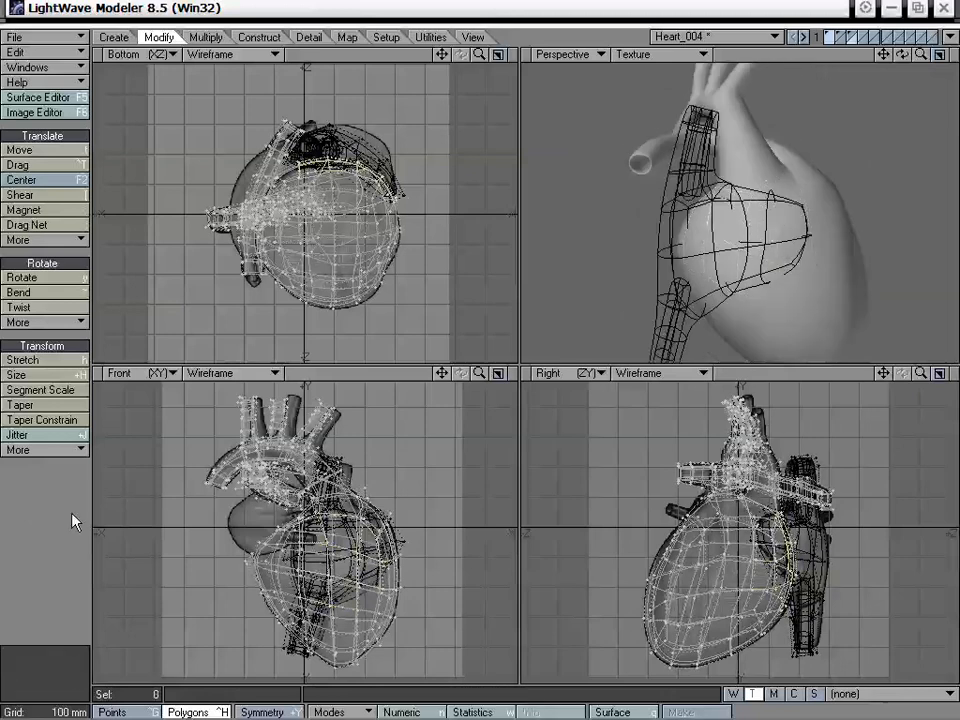
# - Save the Heart_004 object
pyautogui.keyDown('alt'); pyautogui.moveTo(808, 208); pyautogui.dragTo(739, 212); pyautogui.keyUp('alt')
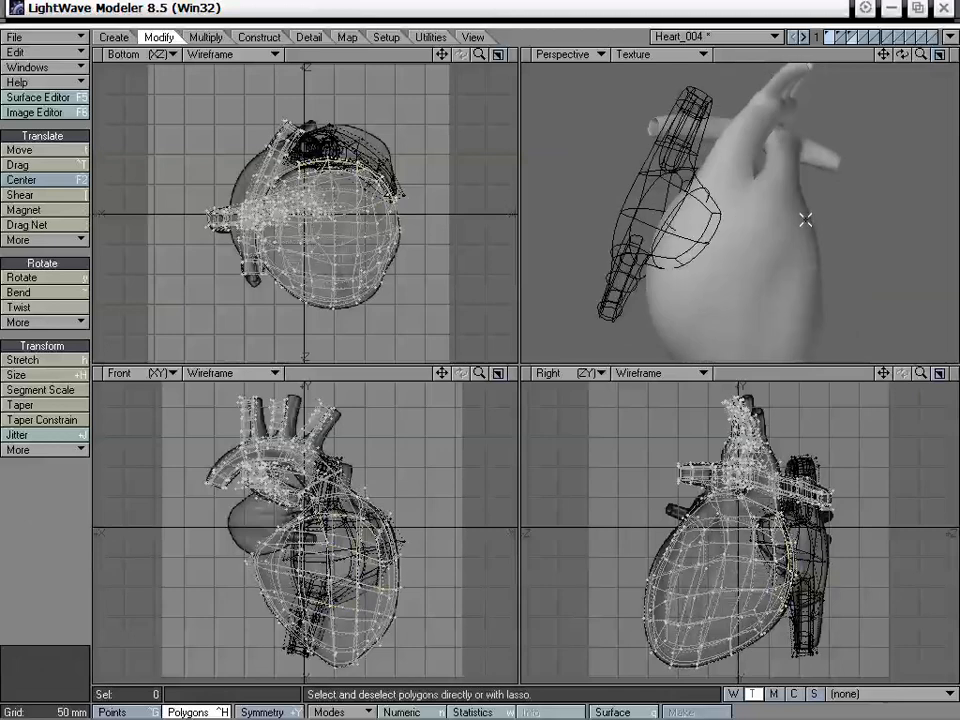
pyautogui.keyDown('alt'); pyautogui.moveTo(805, 219); pyautogui.dragTo(752, 223); pyautogui.keyUp('alt')
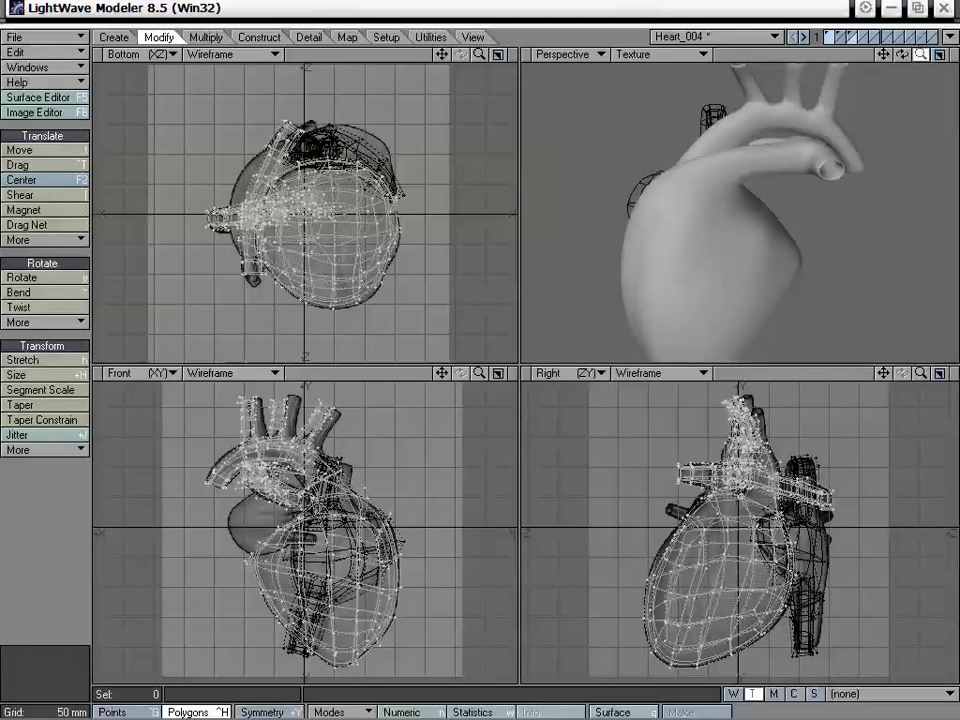
pyautogui.moveTo(921, 54); pyautogui.dragTo(875, 54)
pyautogui.keyDown('alt'); pyautogui.moveTo(740, 215); pyautogui.dragTo(763, 201); pyautogui.keyUp('alt')
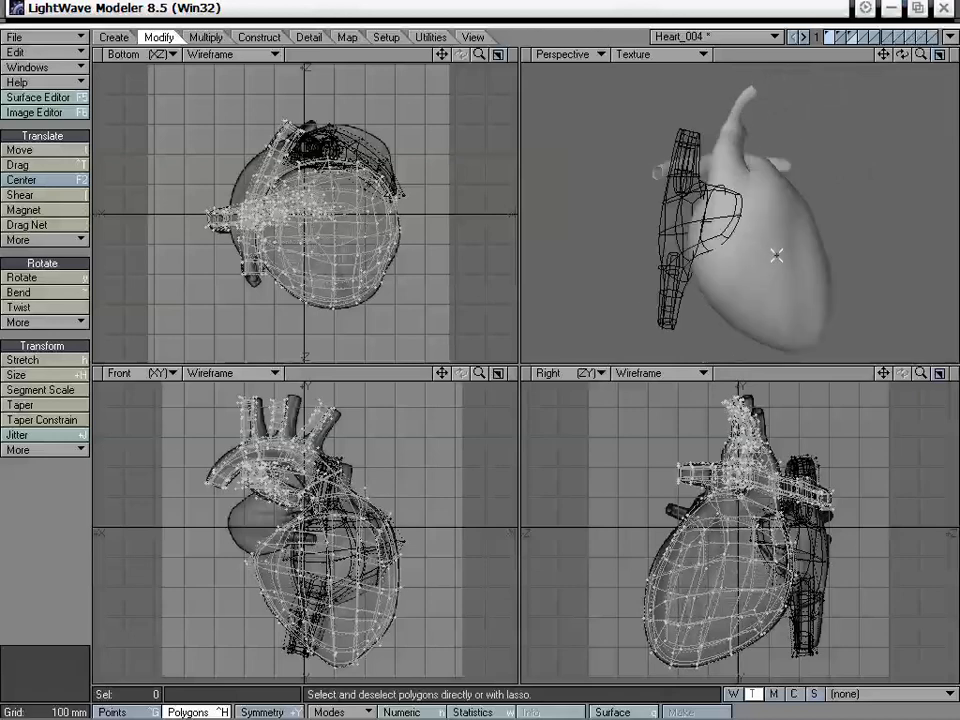
pyautogui.press('s')
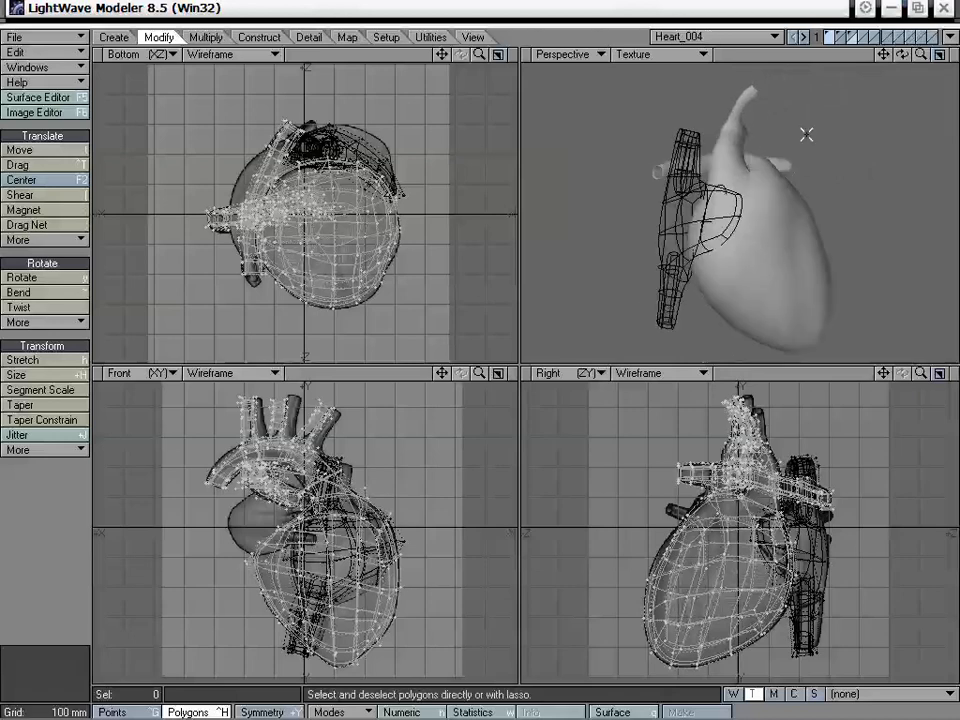
# - Display layer 3 alone and examine the atrium and its vessels up close from several angles
pyautogui.moveTo(858, 130)
pyautogui.keyDown('alt'); pyautogui.mouseDown()
pyautogui.moveTo(690, 210)
pyautogui.moveTo(645, 259)
pyautogui.moveTo(628, 144)
pyautogui.moveTo(709, 145)
pyautogui.moveTo(720, 266)
pyautogui.moveTo(756, 249)
pyautogui.mouseUp(); pyautogui.keyUp('alt')
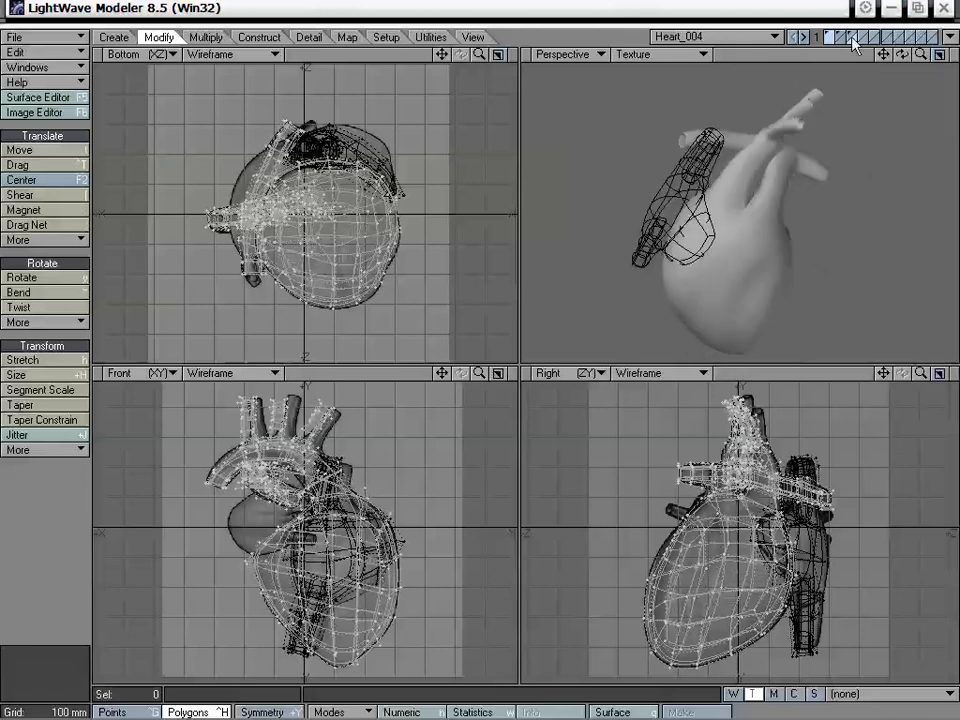
pyautogui.click(852, 38)
pyautogui.moveTo(820, 109)
pyautogui.keyDown('alt'); pyautogui.mouseDown()
pyautogui.moveTo(763, 216)
pyautogui.moveTo(668, 192)
pyautogui.moveTo(771, 189)
pyautogui.moveTo(735, 259)
pyautogui.moveTo(771, 240)
pyautogui.moveTo(716, 248)
pyautogui.moveTo(737, 246)
pyautogui.mouseUp(); pyautogui.keyUp('alt')
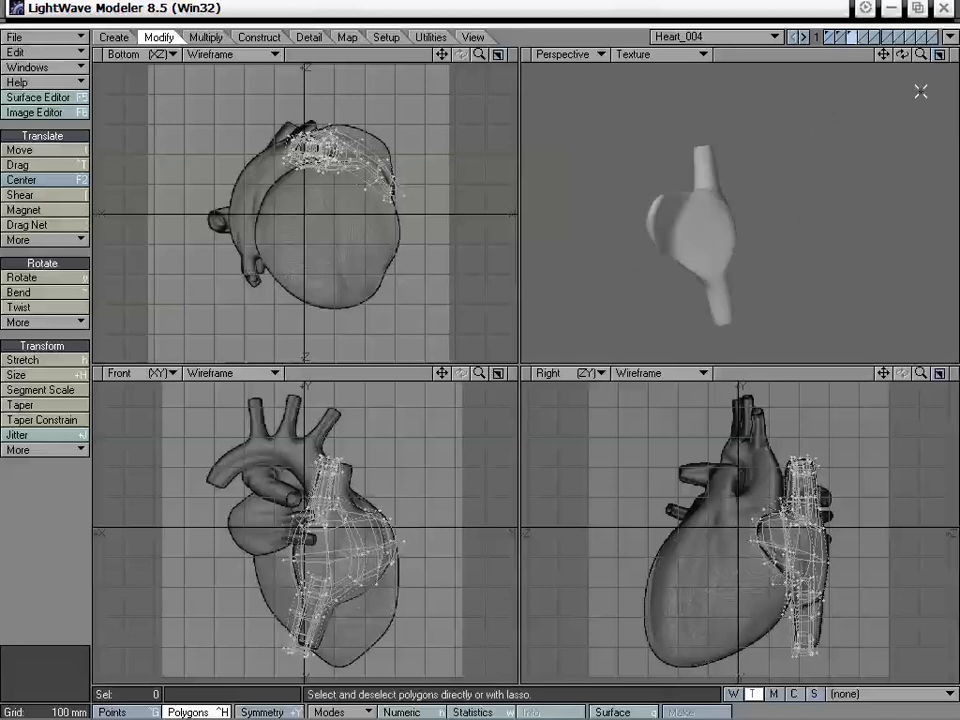
pyautogui.moveTo(921, 55); pyautogui.dragTo(952, 55)
pyautogui.moveTo(883, 55); pyautogui.dragTo(922, 25)
pyautogui.keyDown('alt'); pyautogui.moveTo(765, 165); pyautogui.dragTo(771, 202); pyautogui.keyUp('alt')
pyautogui.moveTo(883, 55); pyautogui.dragTo(879, 81)
pyautogui.keyDown('alt'); pyautogui.moveTo(732, 196); pyautogui.dragTo(794, 174); pyautogui.keyUp('alt')
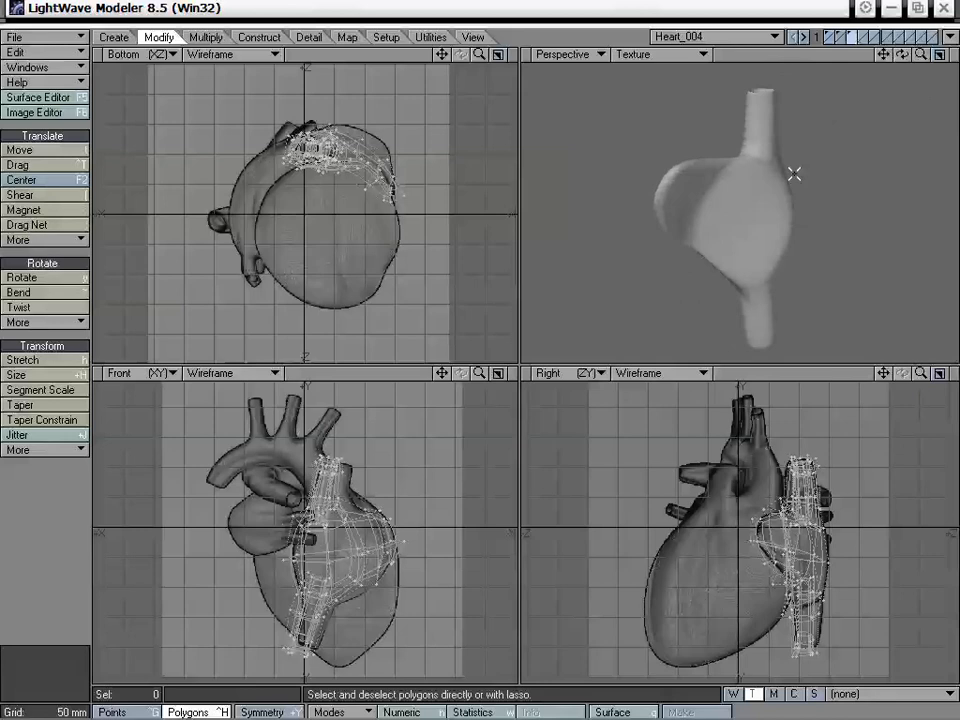
pyautogui.keyDown('alt'); pyautogui.moveTo(794, 174); pyautogui.dragTo(672, 187); pyautogui.keyUp('alt')
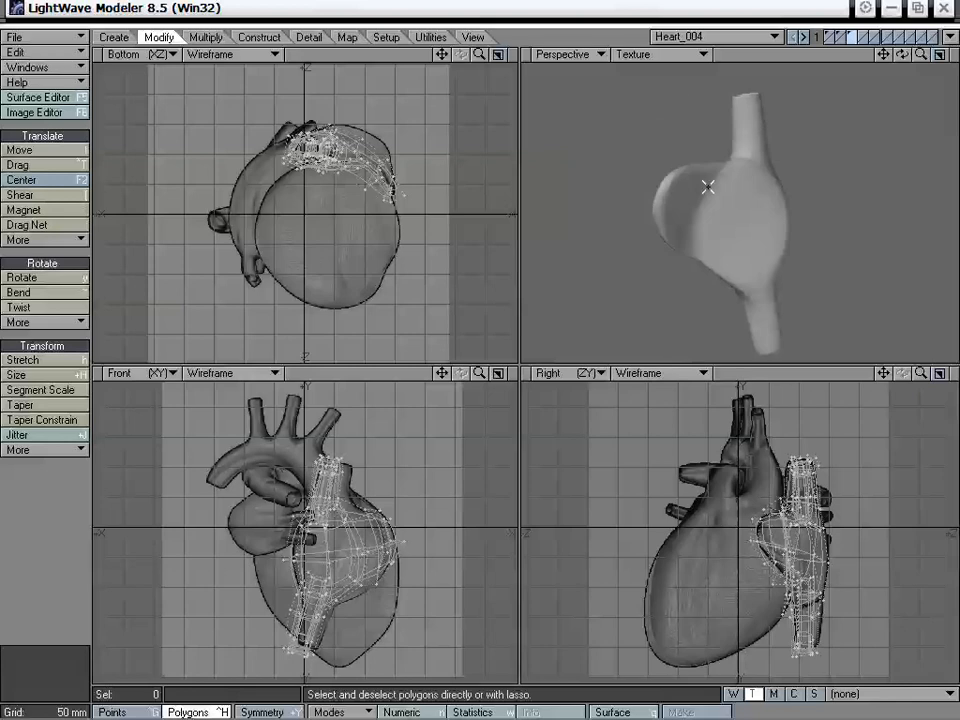
pyautogui.keyDown('alt'); pyautogui.moveTo(707, 187); pyautogui.dragTo(764, 257); pyautogui.keyUp('alt')
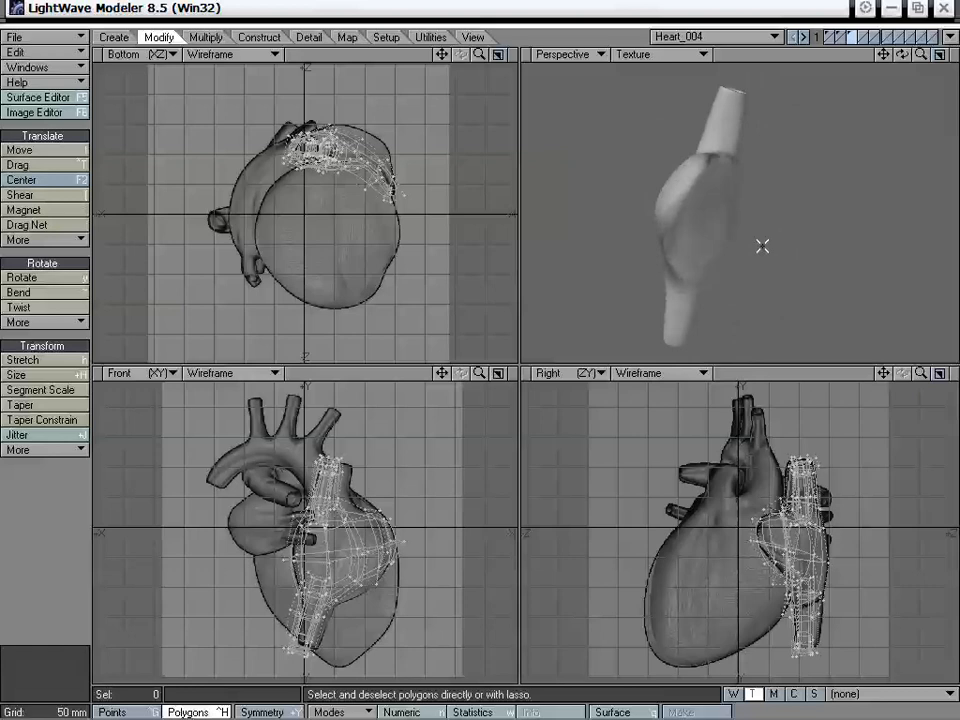
# - Show layers 1 and 2 together with layer 3 and view the complete heart
pyautogui.keyDown('shift'); pyautogui.click(839, 35); pyautogui.keyUp('shift')
pyautogui.keyDown('shift'); pyautogui.click(829, 35); pyautogui.keyUp('shift')
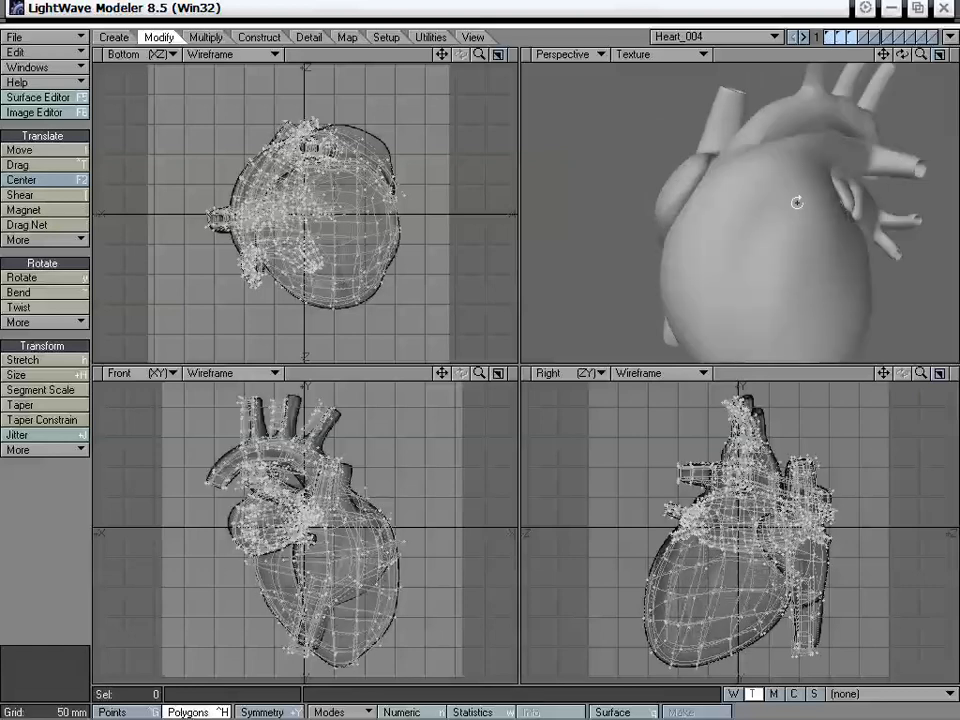
pyautogui.keyDown('alt'); pyautogui.moveTo(797, 202); pyautogui.dragTo(803, 233); pyautogui.keyUp('alt')
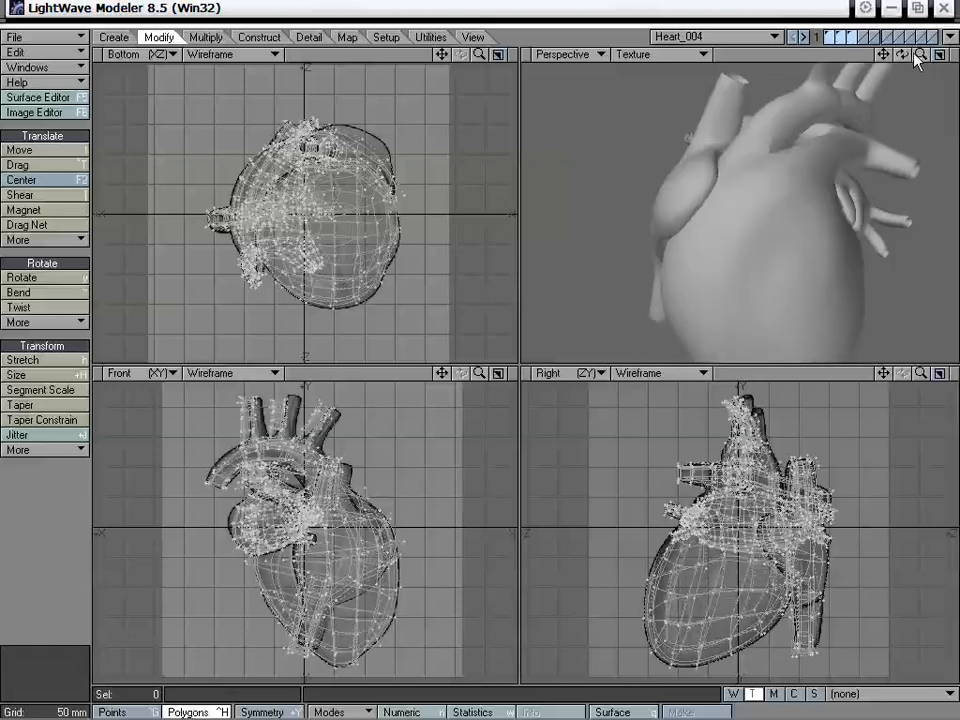
pyautogui.moveTo(920, 55); pyautogui.dragTo(880, 55)
pyautogui.keyDown('alt'); pyautogui.moveTo(724, 186); pyautogui.dragTo(747, 202); pyautogui.keyUp('alt')
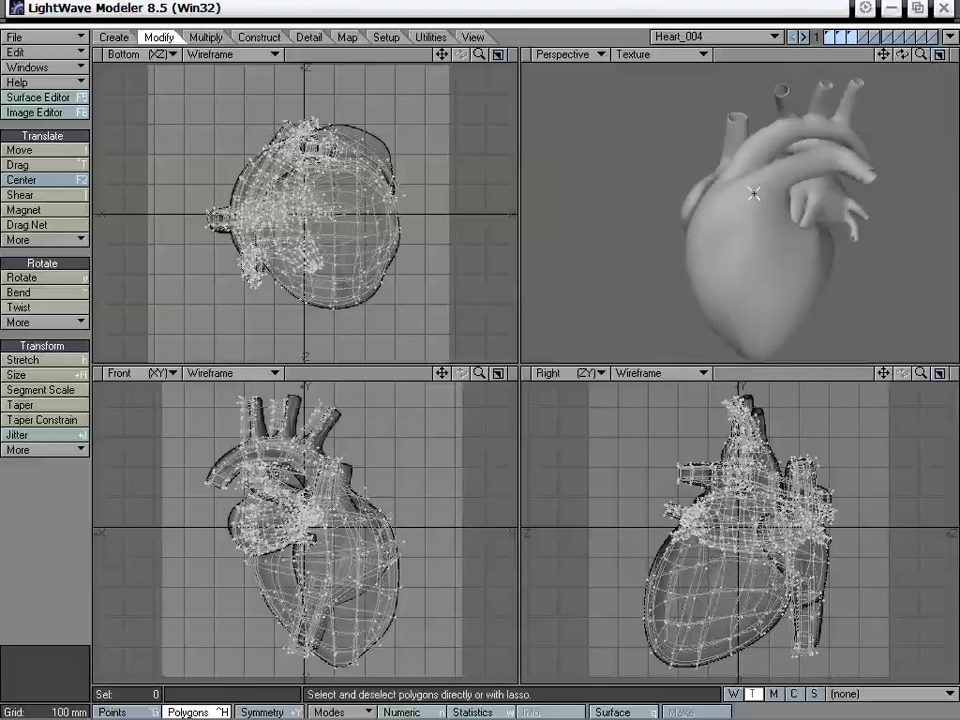
# - Examine the complete heart in the perspective view from the front, the sides and above
pyautogui.keyDown('alt'); pyautogui.moveTo(687, 238); pyautogui.dragTo(822, 199); pyautogui.keyUp('alt')
pyautogui.keyDown('alt'); pyautogui.moveTo(690, 148); pyautogui.dragTo(697, 204); pyautogui.keyUp('alt')
pyautogui.keyDown('alt'); pyautogui.moveTo(812, 132); pyautogui.dragTo(663, 216); pyautogui.keyUp('alt')
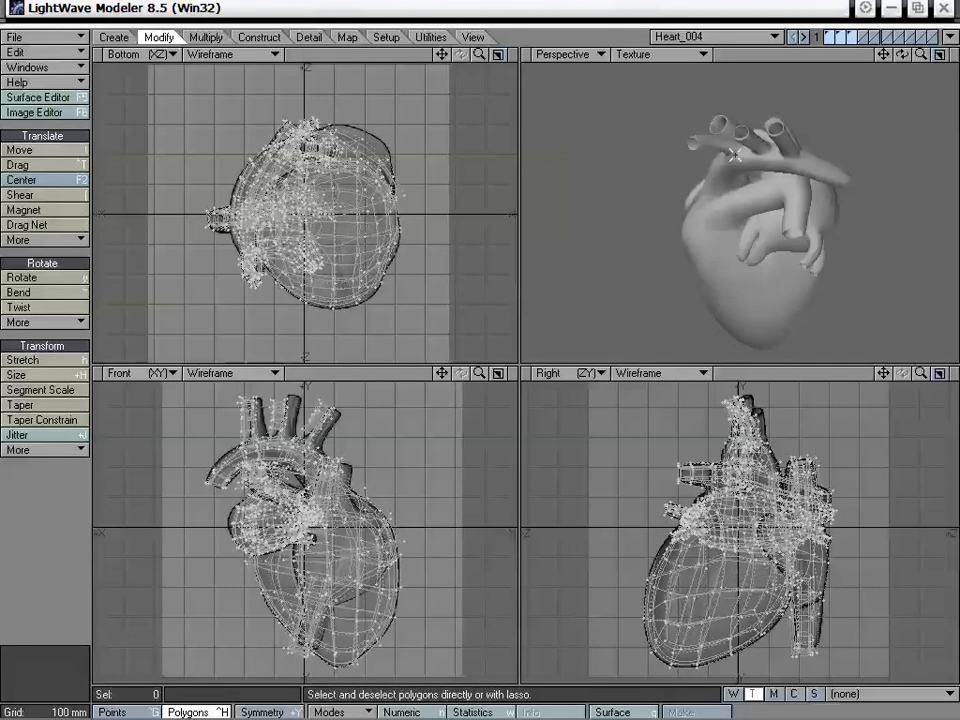
pyautogui.keyDown('alt'); pyautogui.moveTo(767, 240); pyautogui.dragTo(828, 166); pyautogui.keyUp('alt')
pyautogui.keyDown('alt'); pyautogui.moveTo(723, 219); pyautogui.dragTo(838, 170); pyautogui.keyUp('alt')
pyautogui.keyDown('alt'); pyautogui.moveTo(801, 107); pyautogui.dragTo(709, 254); pyautogui.keyUp('alt')
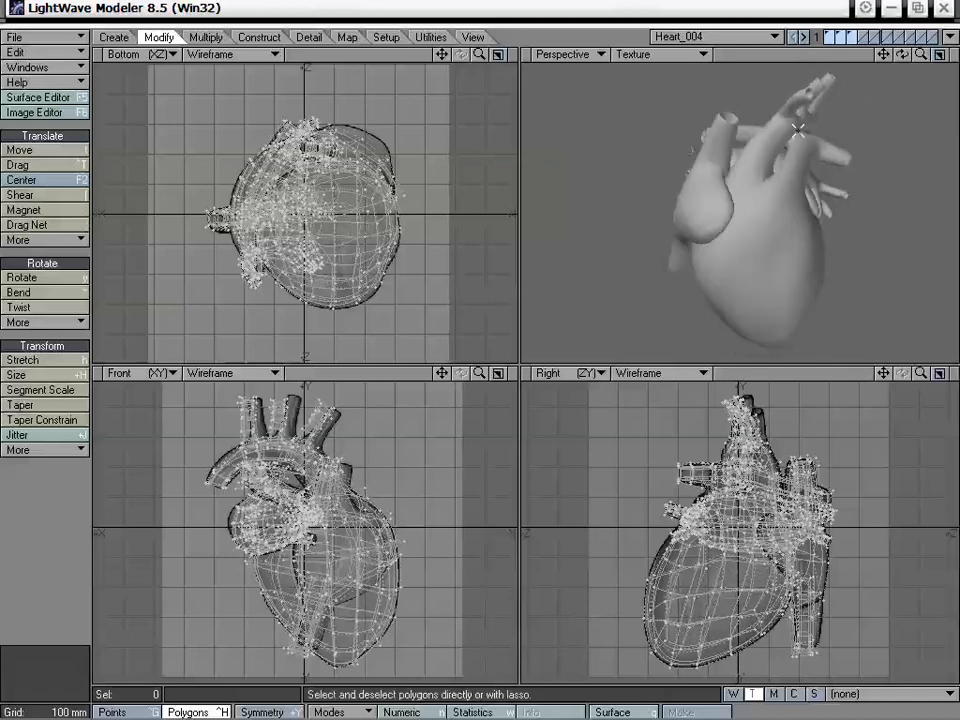
pyautogui.keyDown('alt'); pyautogui.moveTo(797, 128); pyautogui.dragTo(812, 176); pyautogui.keyUp('alt')
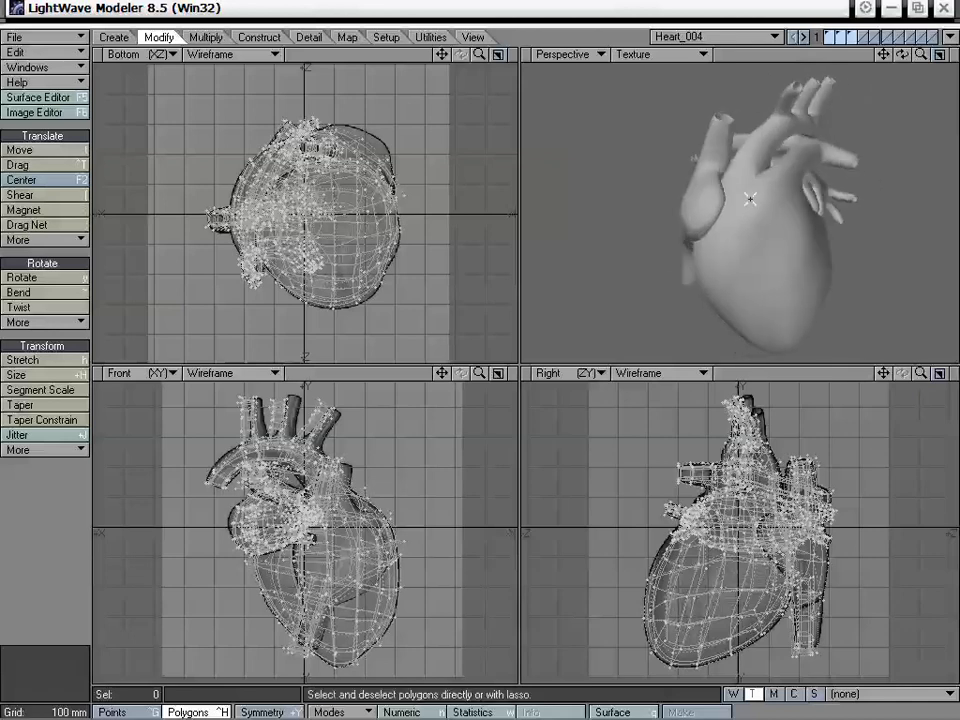
pyautogui.keyDown('alt'); pyautogui.moveTo(724, 229); pyautogui.dragTo(796, 223); pyautogui.keyUp('alt')
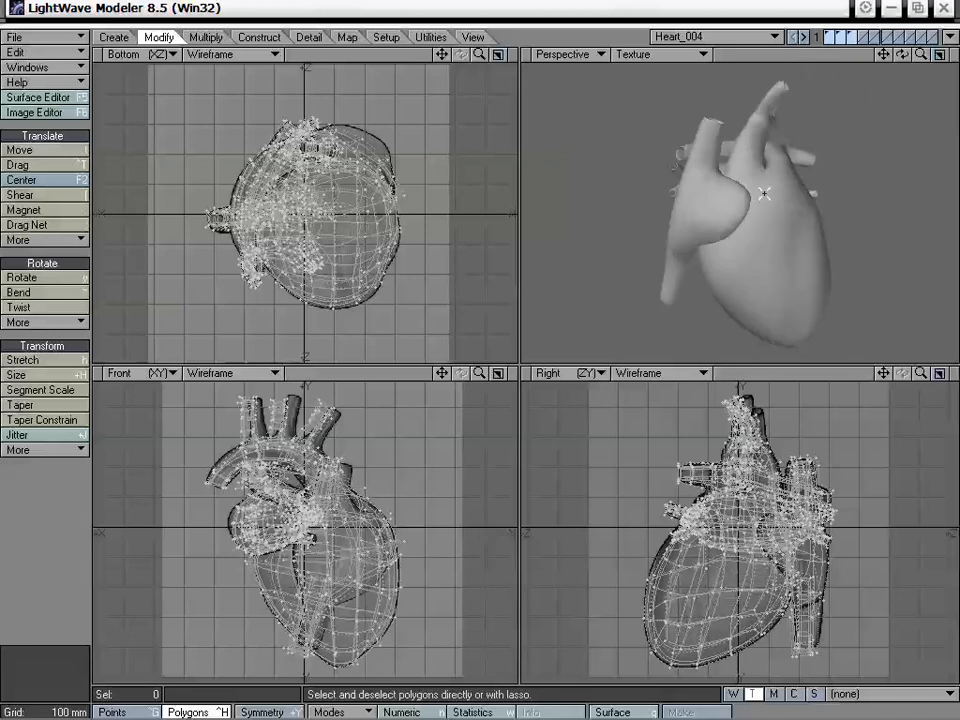
pyautogui.keyDown('alt'); pyautogui.moveTo(801, 199); pyautogui.dragTo(784, 223); pyautogui.keyUp('alt')
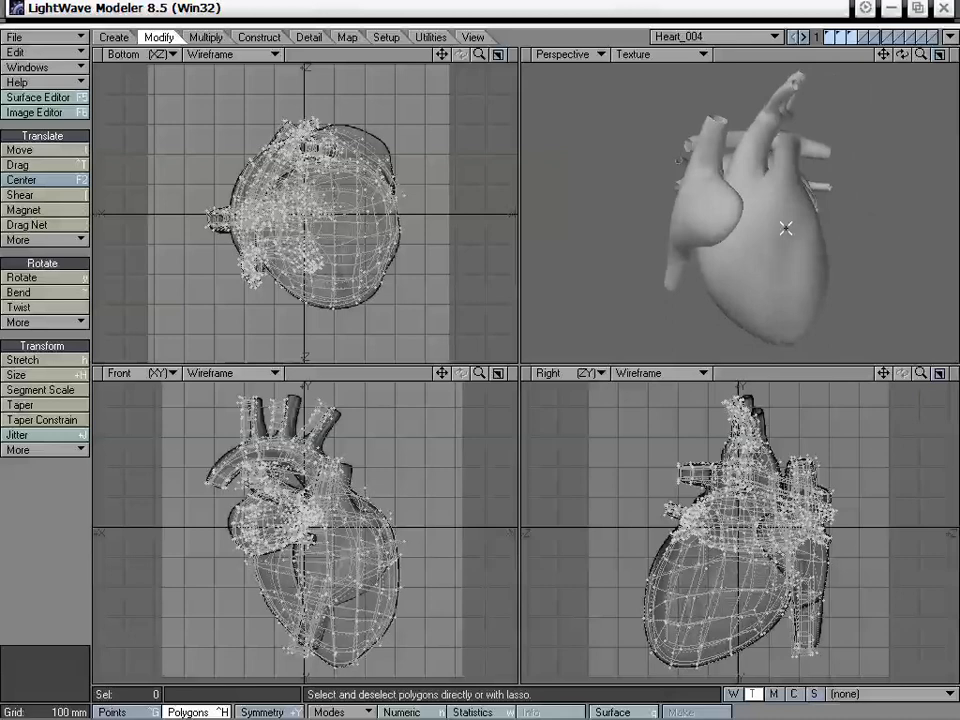
pyautogui.keyDown('alt'); pyautogui.moveTo(718, 202); pyautogui.dragTo(779, 256); pyautogui.keyUp('alt')
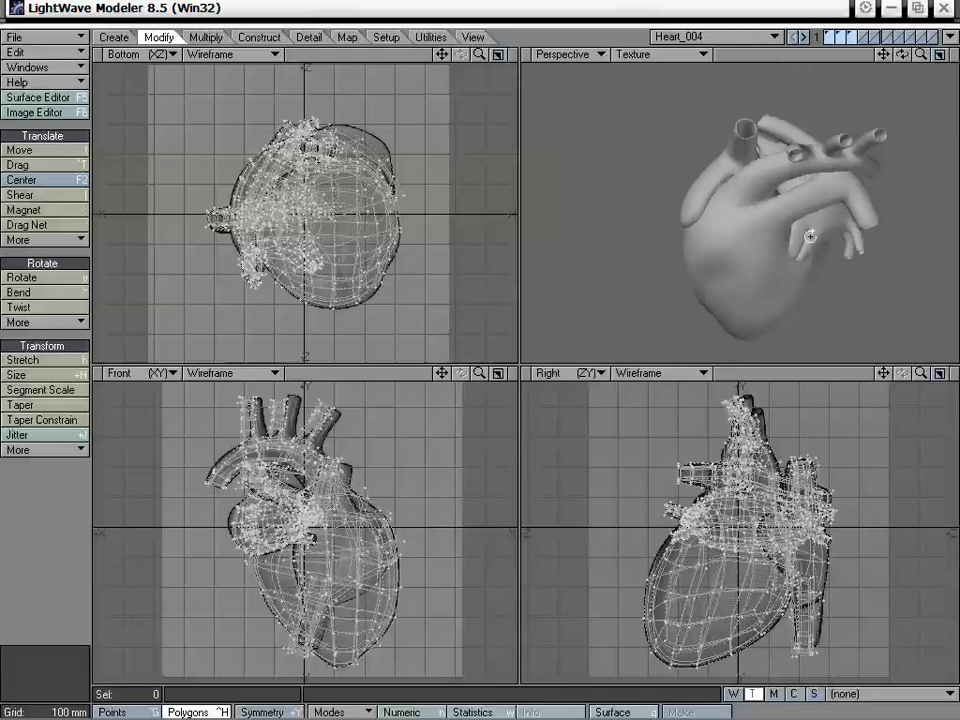
pyautogui.keyDown('alt'); pyautogui.moveTo(726, 182); pyautogui.dragTo(734, 237); pyautogui.keyUp('alt')
pyautogui.keyDown('alt'); pyautogui.moveTo(822, 266); pyautogui.dragTo(810, 182); pyautogui.keyUp('alt')
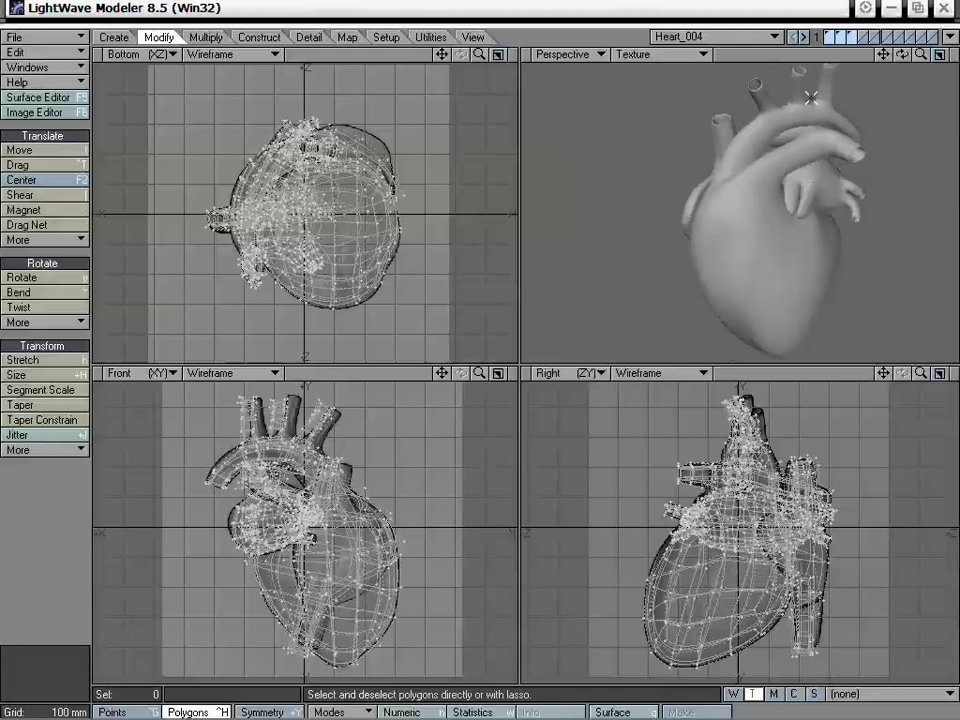
# - Display layer 3 alone and turn the perspective view around the atrium
pyautogui.click(849, 38)
pyautogui.keyDown('alt'); pyautogui.moveTo(835, 197); pyautogui.dragTo(804, 193); pyautogui.keyUp('alt')
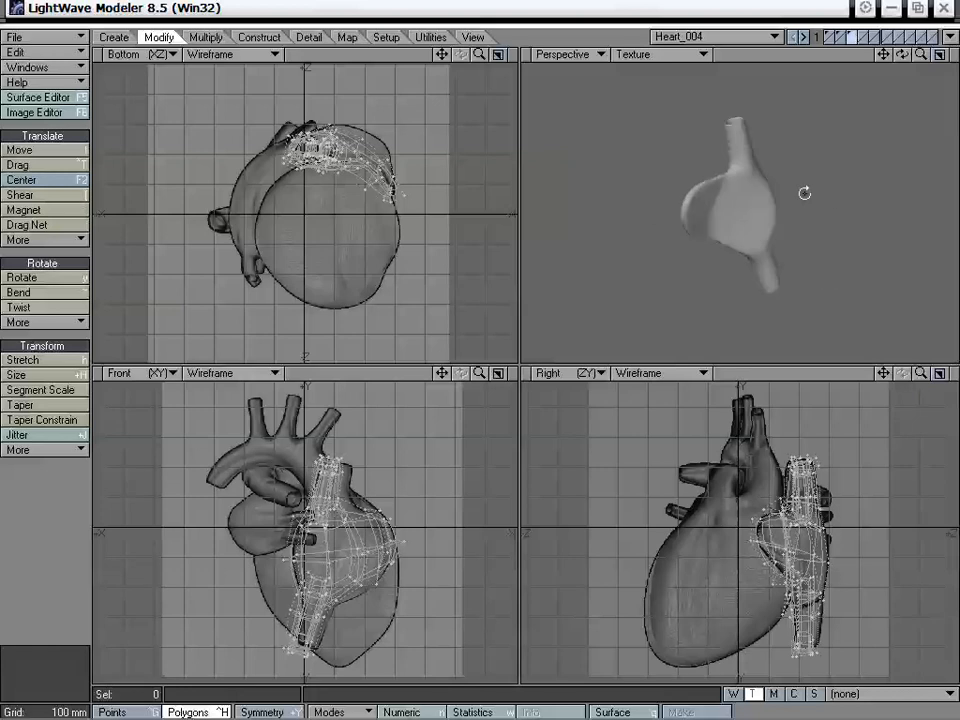
pyautogui.keyDown('alt'); pyautogui.moveTo(684, 180); pyautogui.dragTo(746, 223); pyautogui.keyUp('alt')
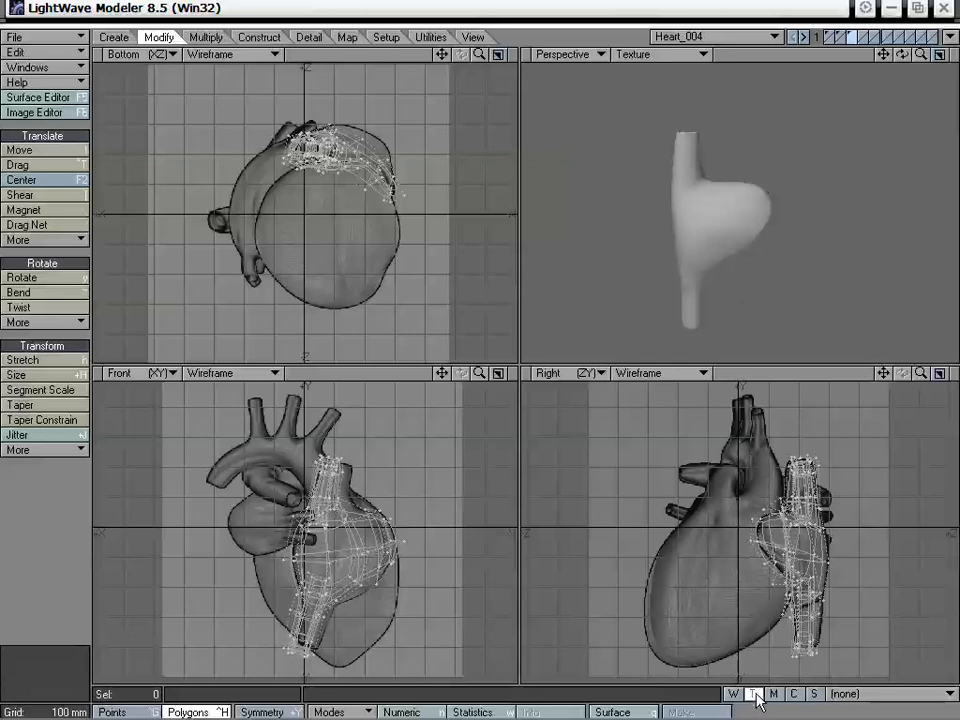
# - Begin a new UV texture map for the atrium and name it Part_003
pyautogui.click(840, 702)
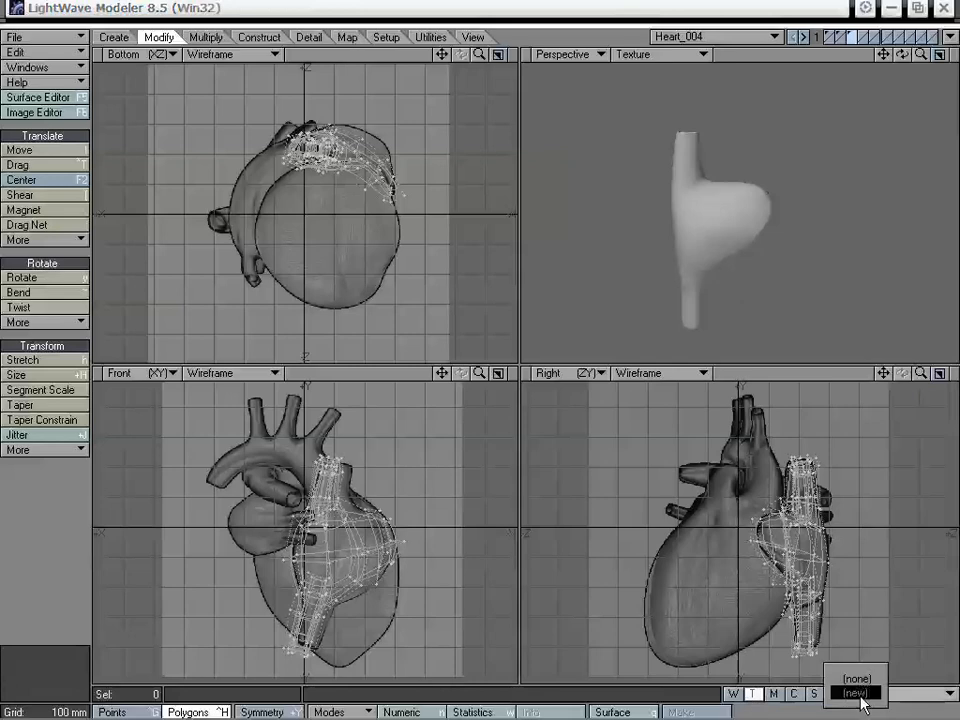
pyautogui.click(856, 692)
pyautogui.moveTo(651, 96); pyautogui.dragTo(602, 193)
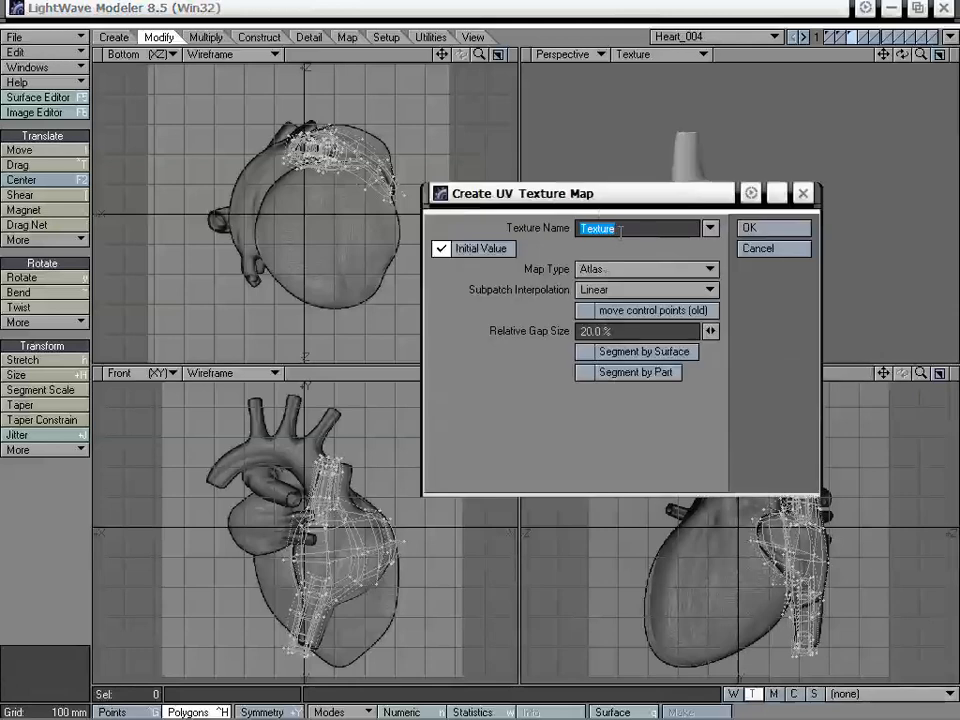
pyautogui.write('Part_003')
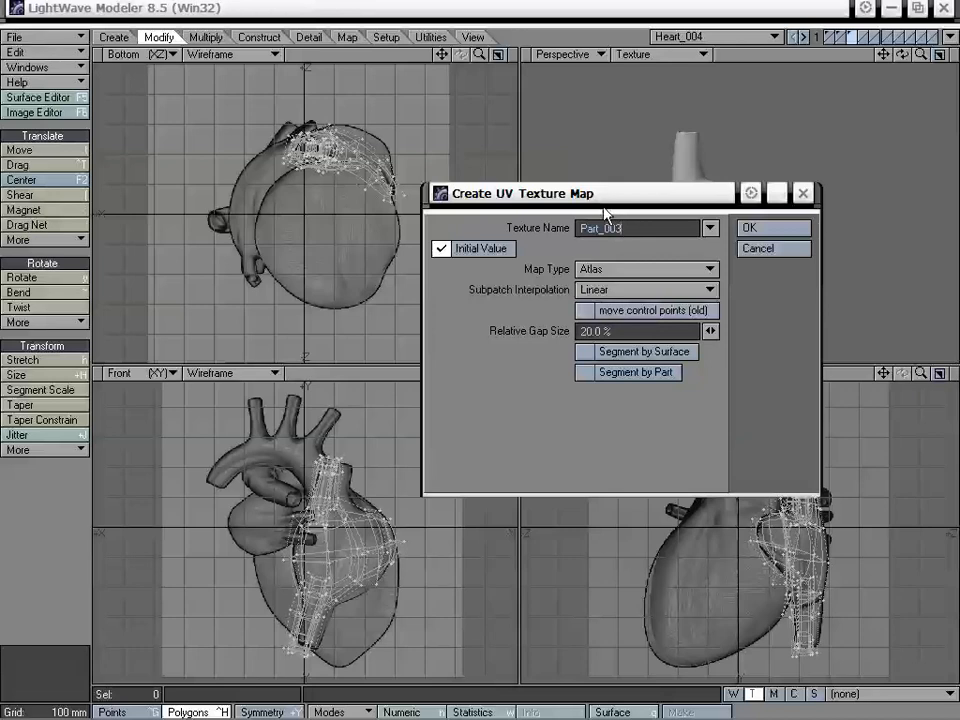
pyautogui.moveTo(613, 197); pyautogui.dragTo(574, 187)
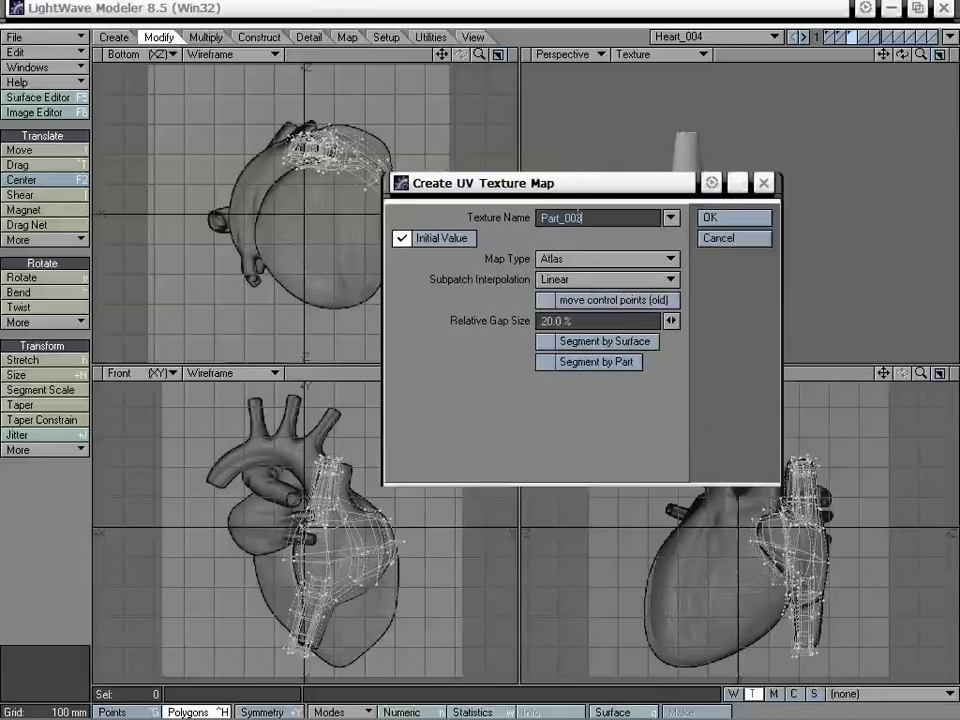
# - Set the map type to Planar on the Z axis with automatic settings, and create the UV map
pyautogui.click(577, 262)
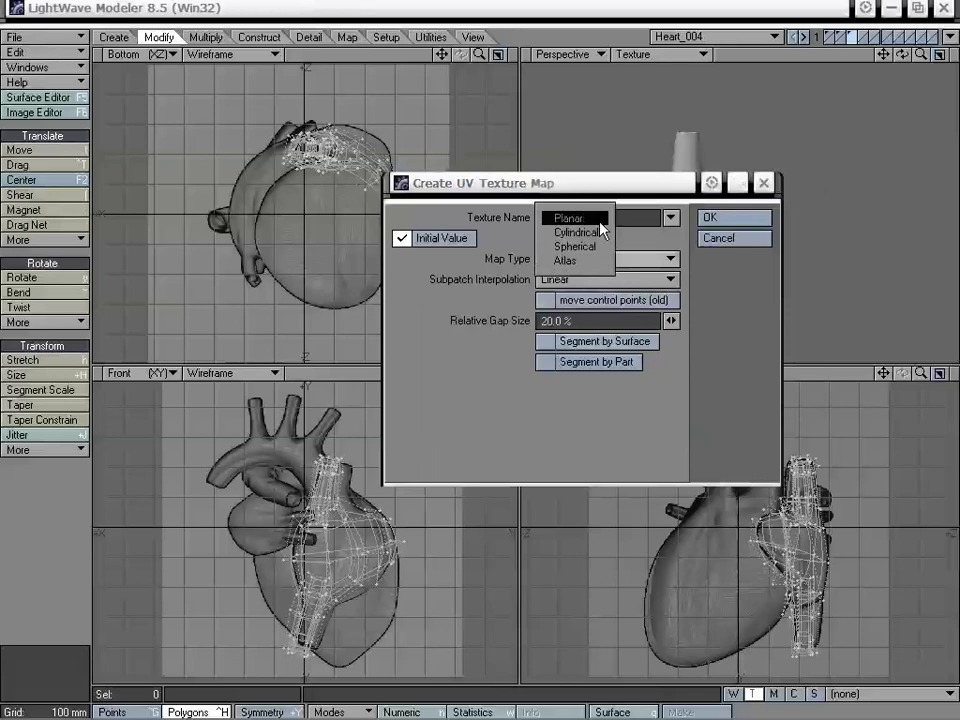
pyautogui.click(583, 220)
pyautogui.click(652, 262)
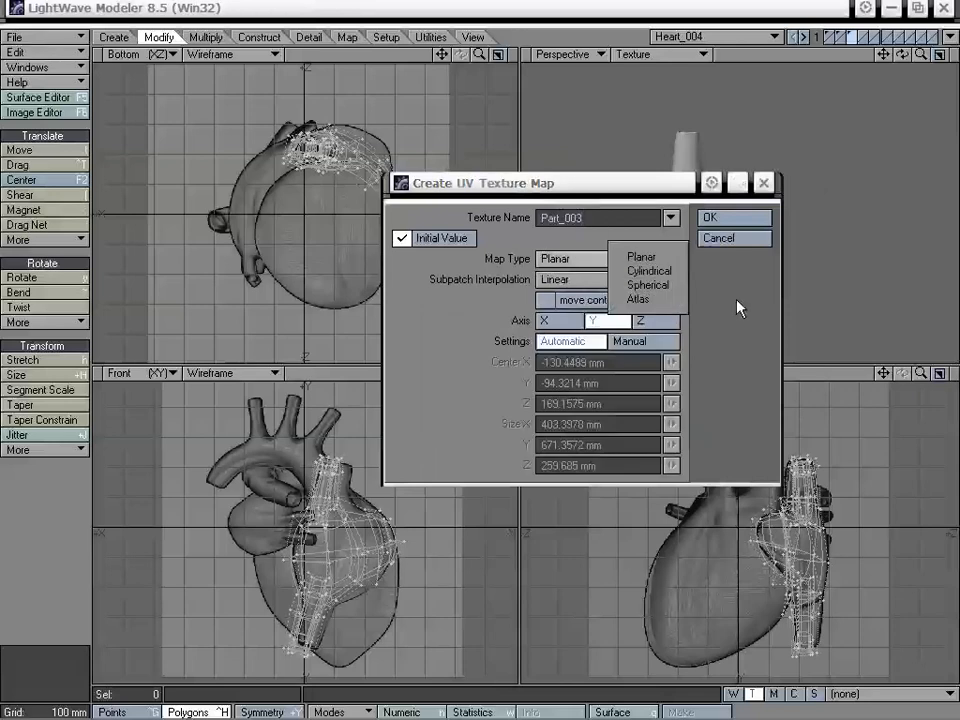
pyautogui.click(577, 240)
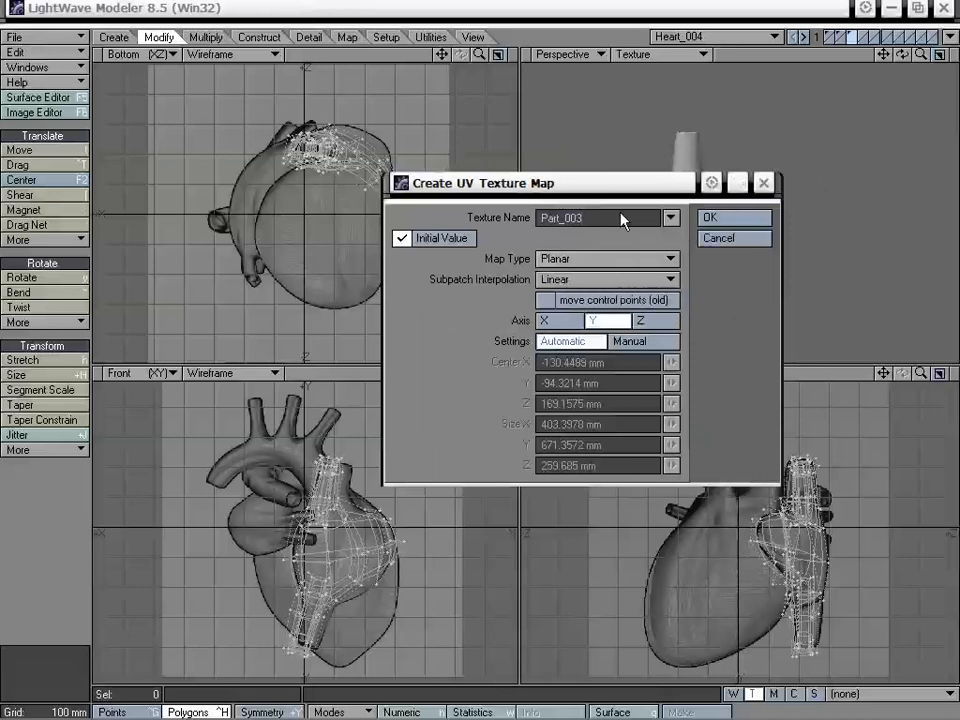
pyautogui.moveTo(600, 184); pyautogui.dragTo(576, 177)
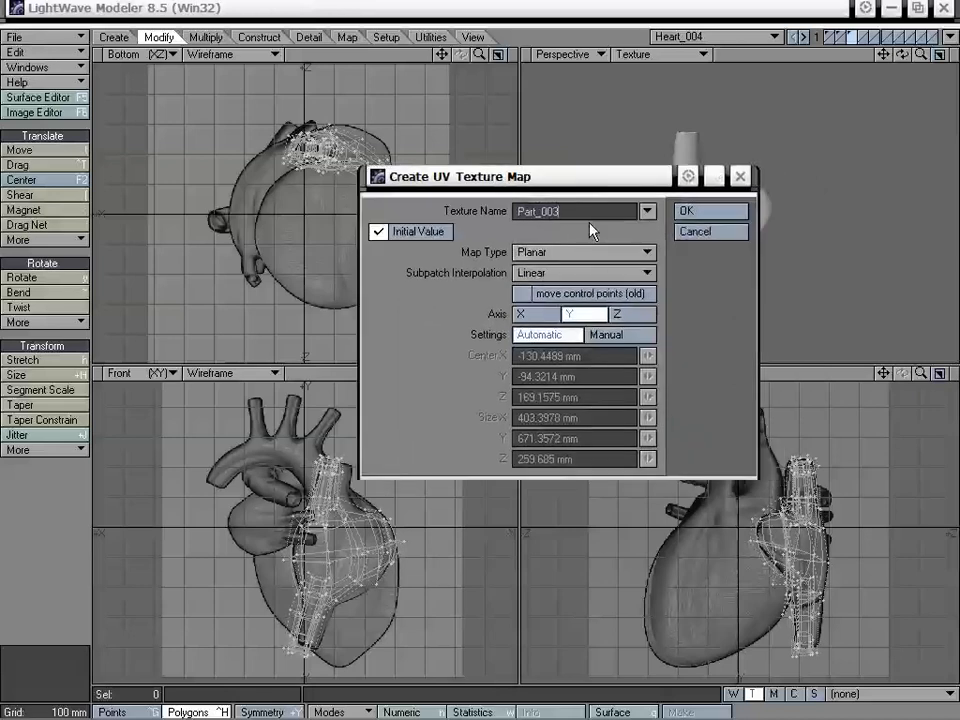
pyautogui.click(570, 253)
pyautogui.click(567, 250)
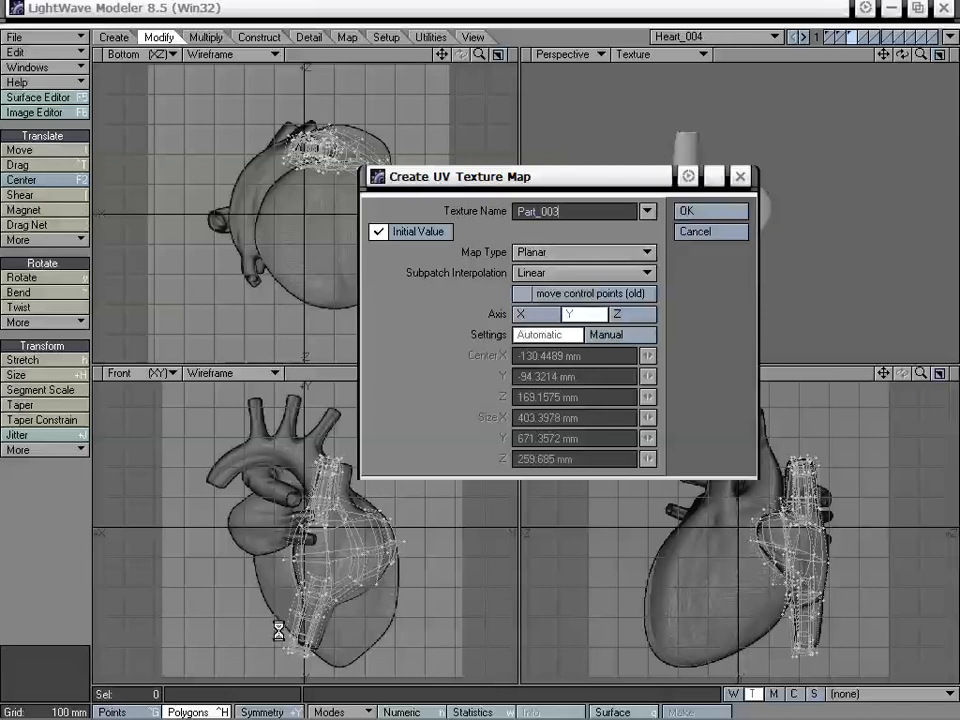
pyautogui.click(630, 314)
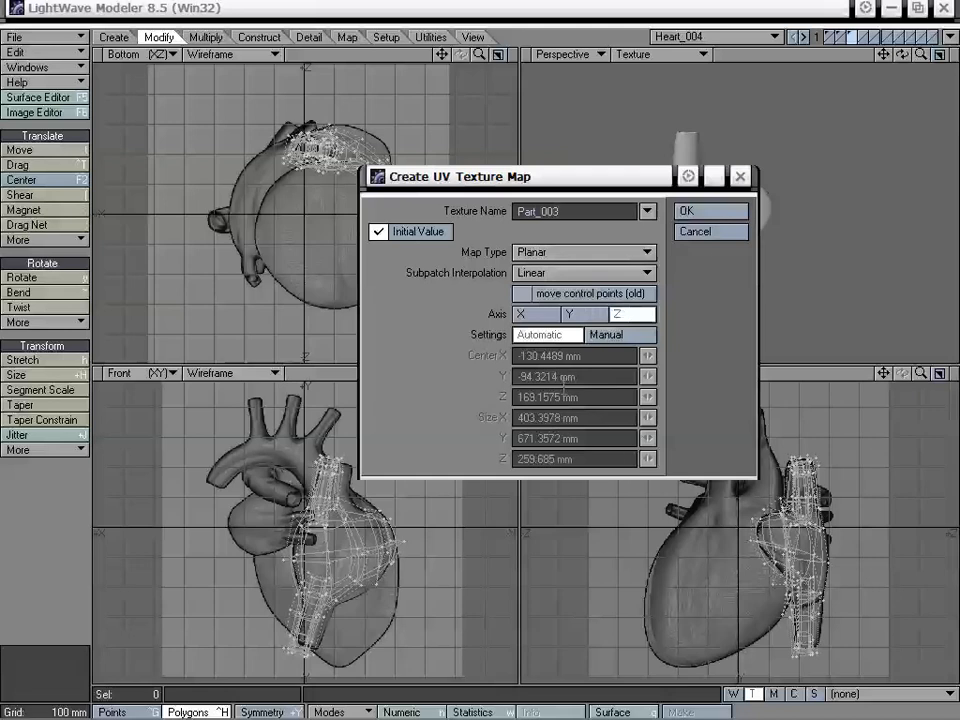
pyautogui.click(729, 214)
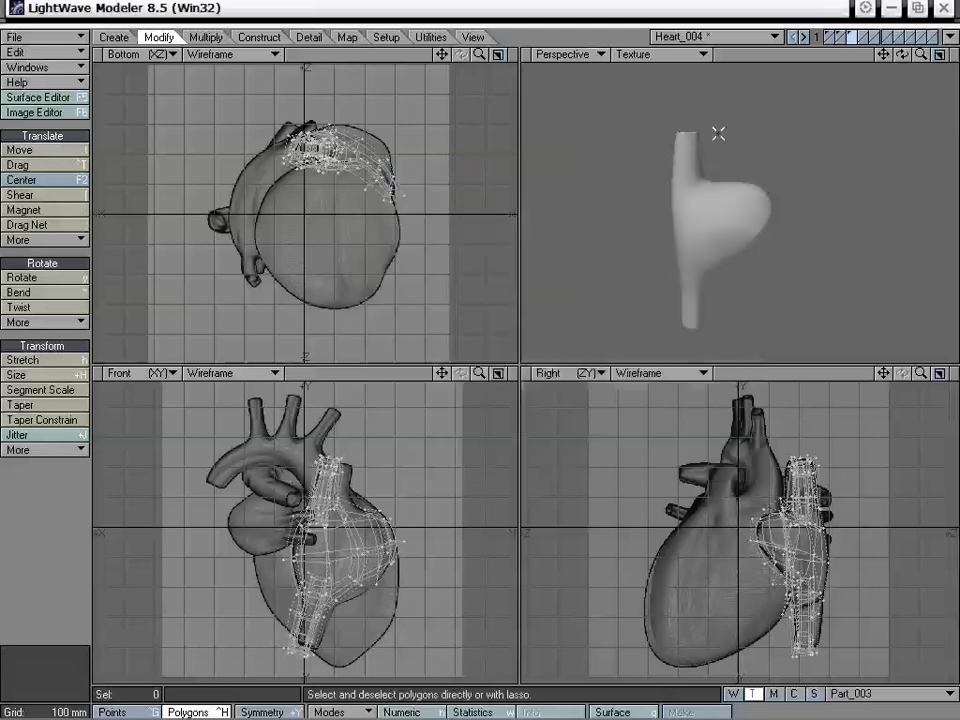
# - Change the perspective viewport to a UV Texture view and enlarge the atrium's UV layout
pyautogui.click(568, 54)
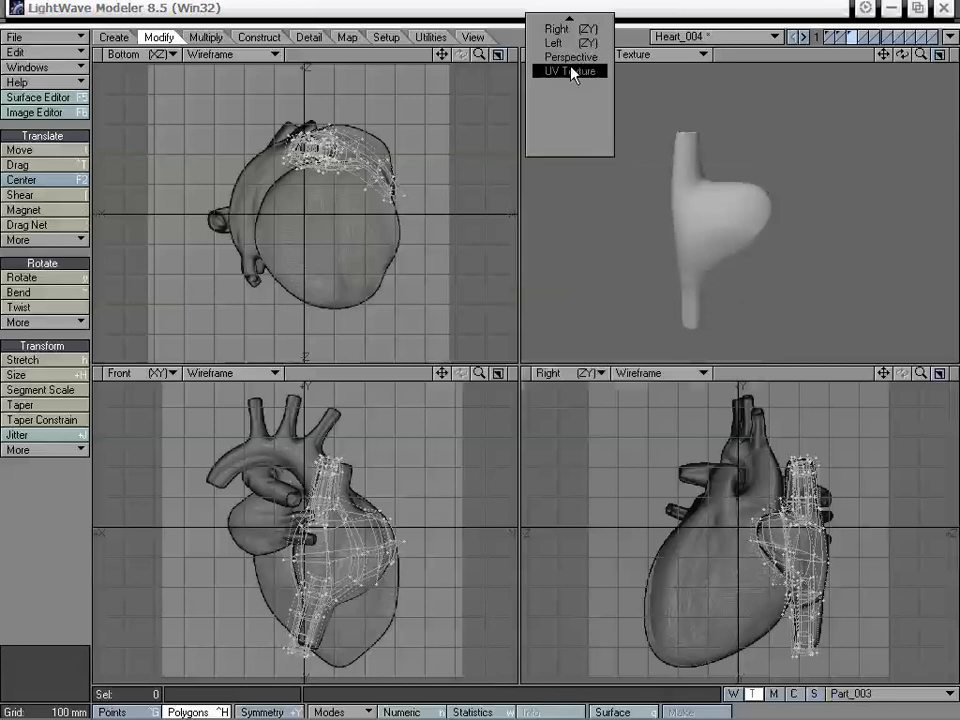
pyautogui.click(571, 71)
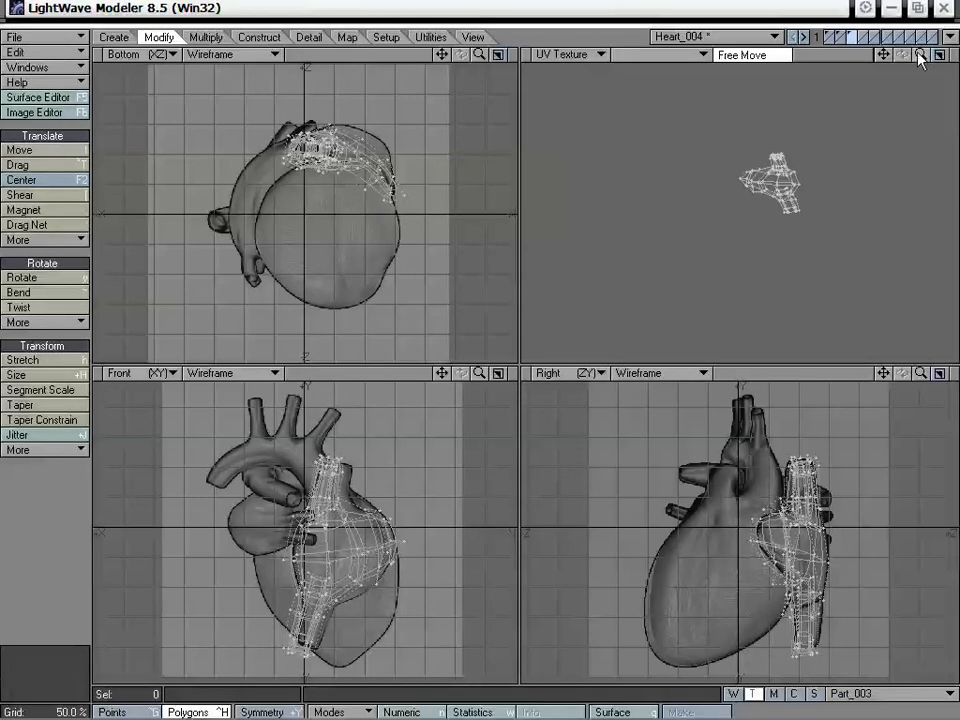
pyautogui.moveTo(921, 56); pyautogui.dragTo(957, 56)
pyautogui.moveTo(885, 55); pyautogui.dragTo(821, 111)
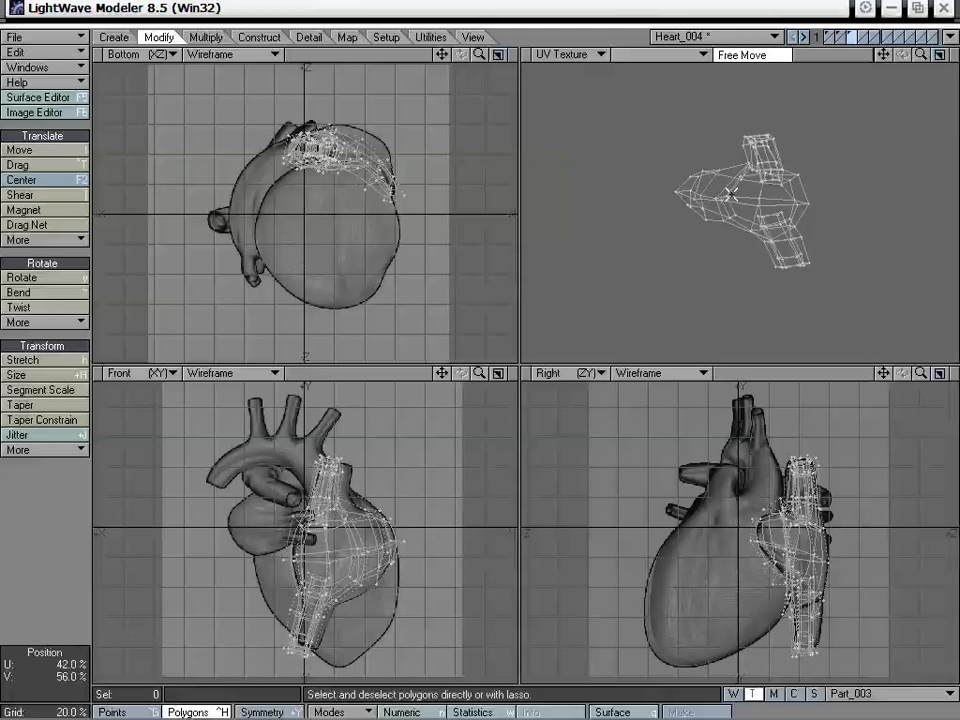
# - Turn on the grid display for the UV Texture viewport in the display options
pyautogui.press('d')
pyautogui.click(505, 199)
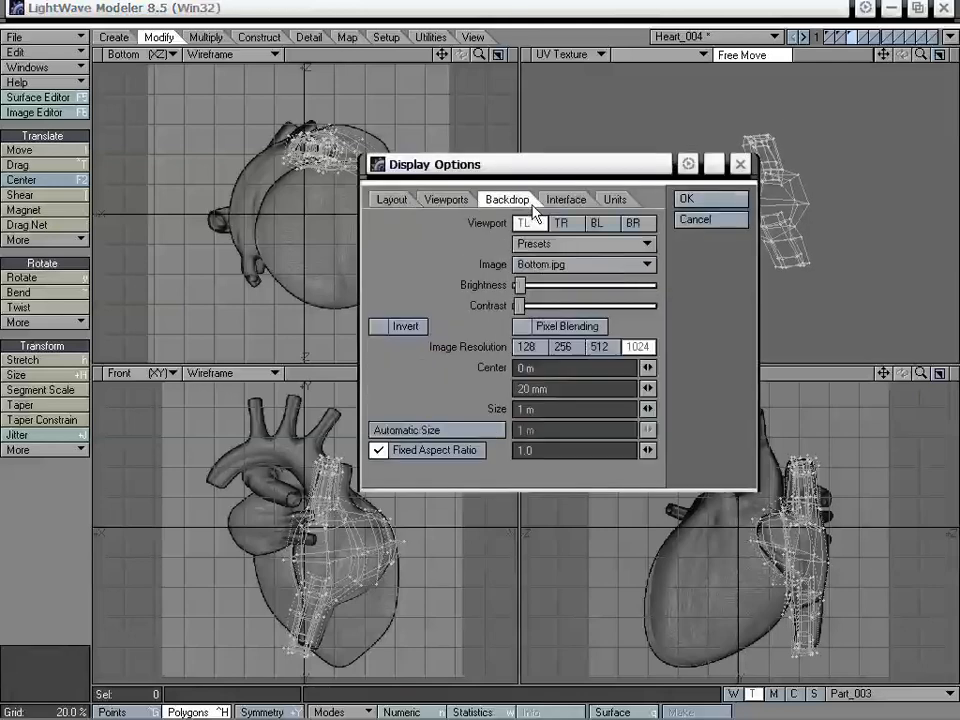
pyautogui.click(472, 203)
pyautogui.click(565, 223)
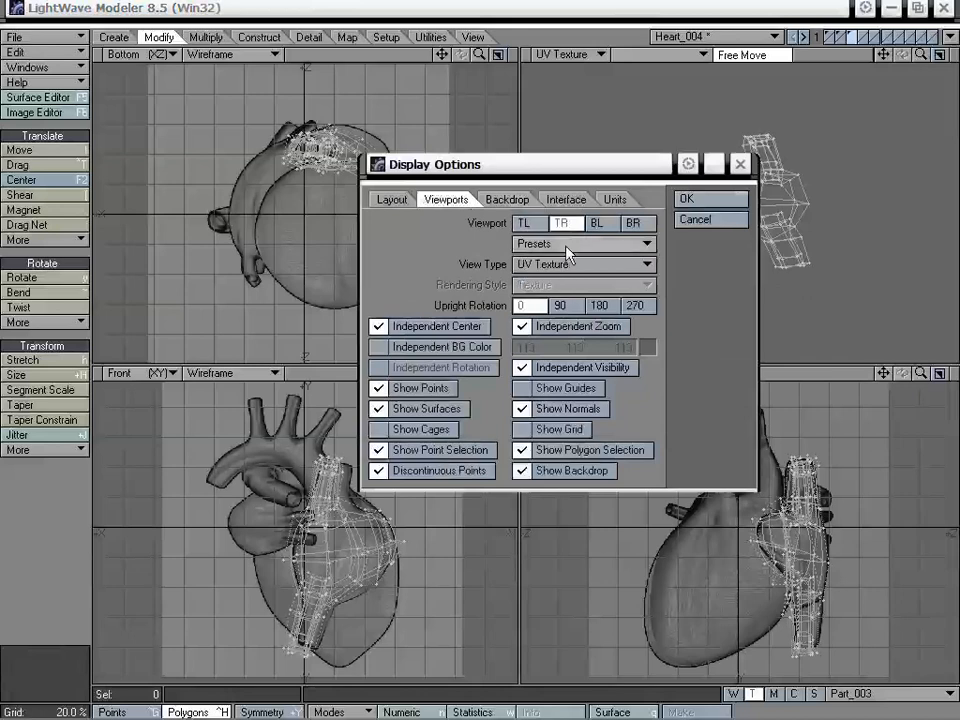
pyautogui.click(700, 197)
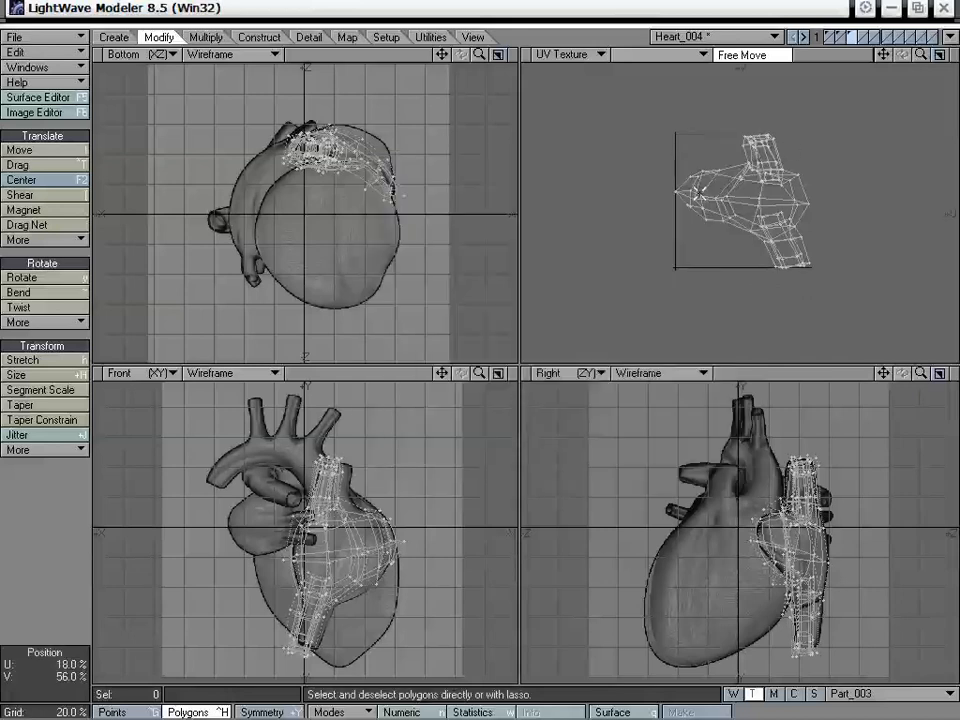
# - Examine the atrium's planar UV layout up close, and undo the creation of that UV map
pyautogui.moveTo(791, 149); pyautogui.dragTo(764, 170)
pyautogui.moveTo(816, 120)
pyautogui.mouseDown(button='right')
pyautogui.moveTo(725, 121)
pyautogui.moveTo(813, 170)
pyautogui.mouseUp(button='right')
pyautogui.press('g')
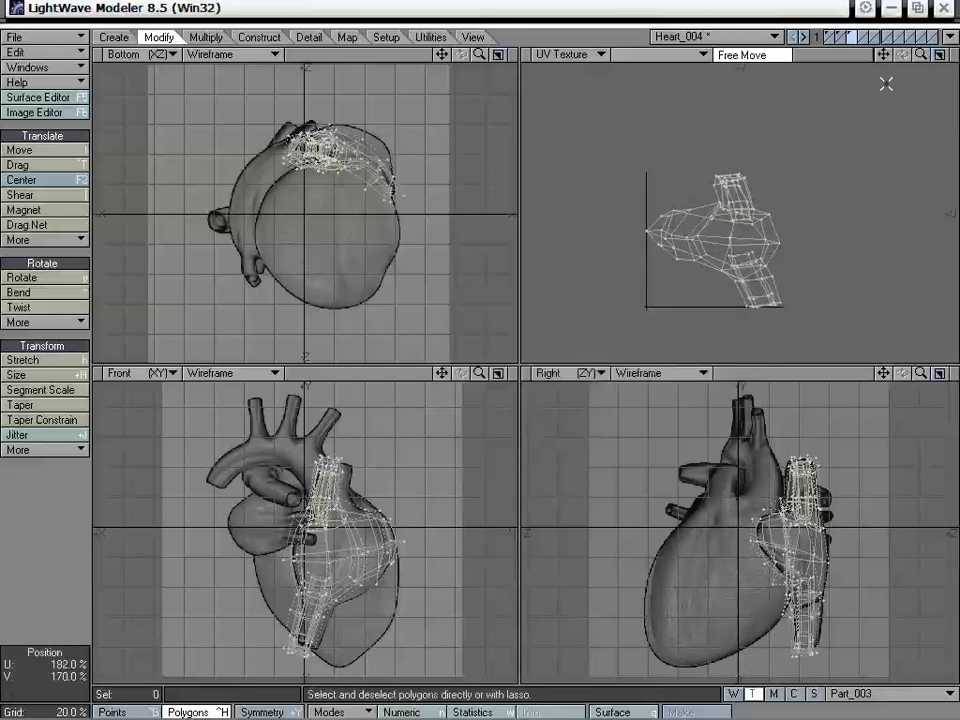
pyautogui.moveTo(921, 56); pyautogui.dragTo(948, 56)
pyautogui.keyDown('alt'); pyautogui.keyDown('shift'); pyautogui.moveTo(669, 204); pyautogui.dragTo(680, 171); pyautogui.keyUp('shift'); pyautogui.keyUp('alt')
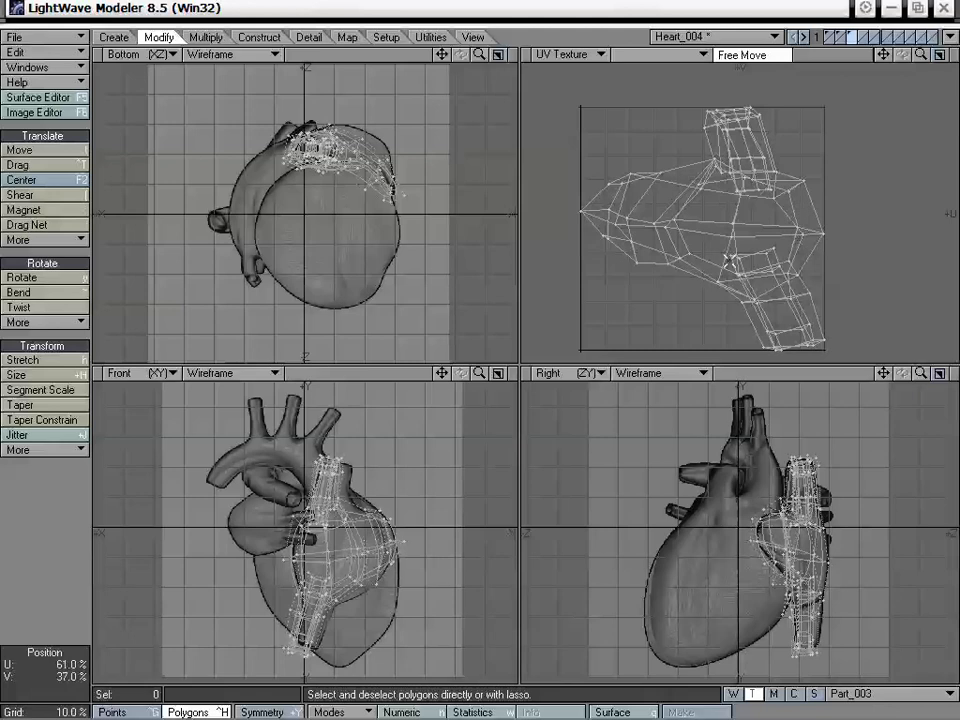
pyautogui.keyDown('alt'); pyautogui.moveTo(680, 230); pyautogui.dragTo(668, 219); pyautogui.keyUp('alt')
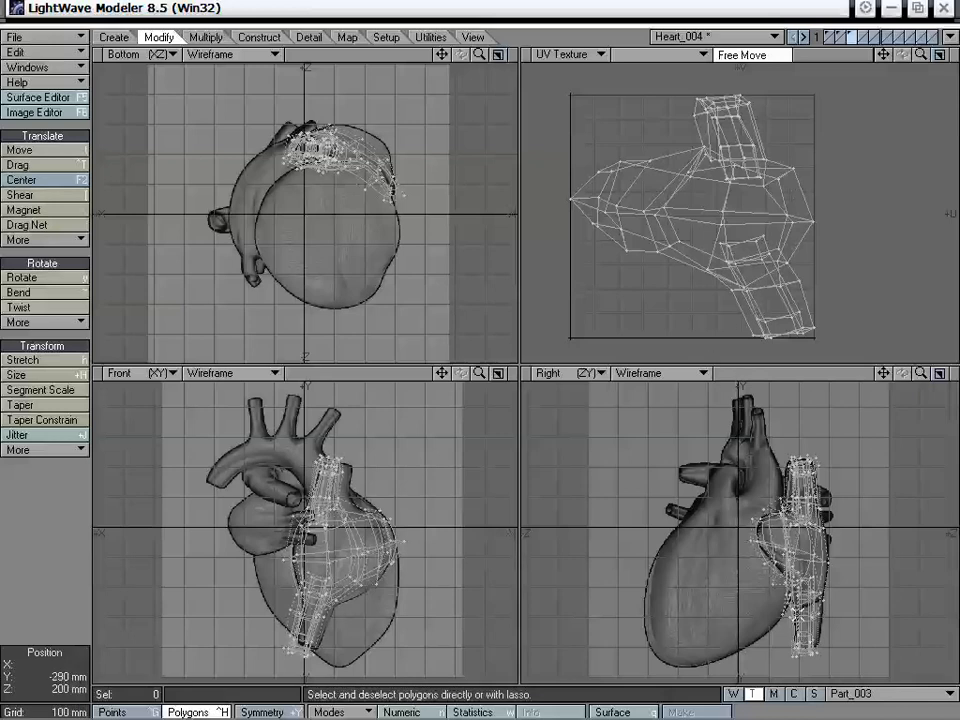
pyautogui.hotkey('ctrl', 'z')
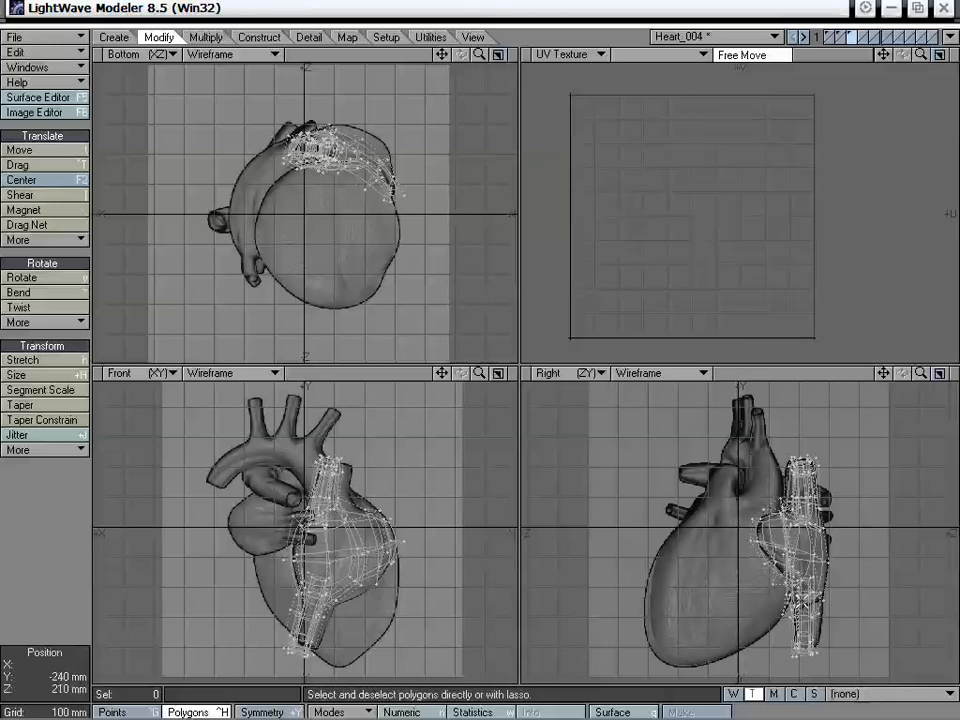
# - Create a Cylindrical UV map on the Y axis for the atrium, keeping the name Texture and Linear subpatch interpolation
pyautogui.click(862, 693)
pyautogui.click(863, 700)
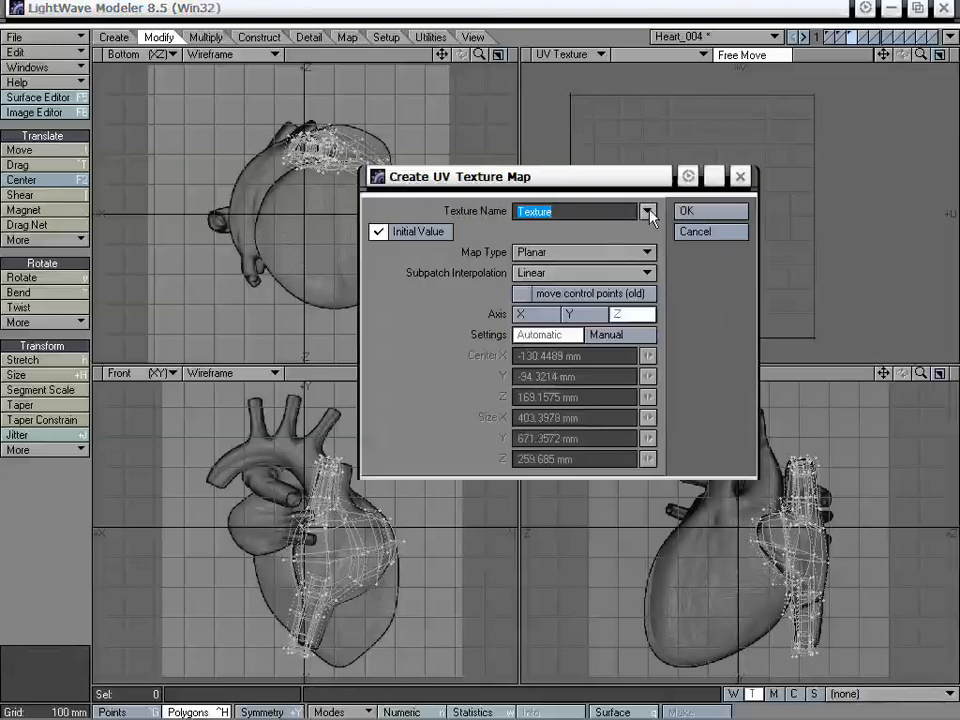
pyautogui.click(543, 273)
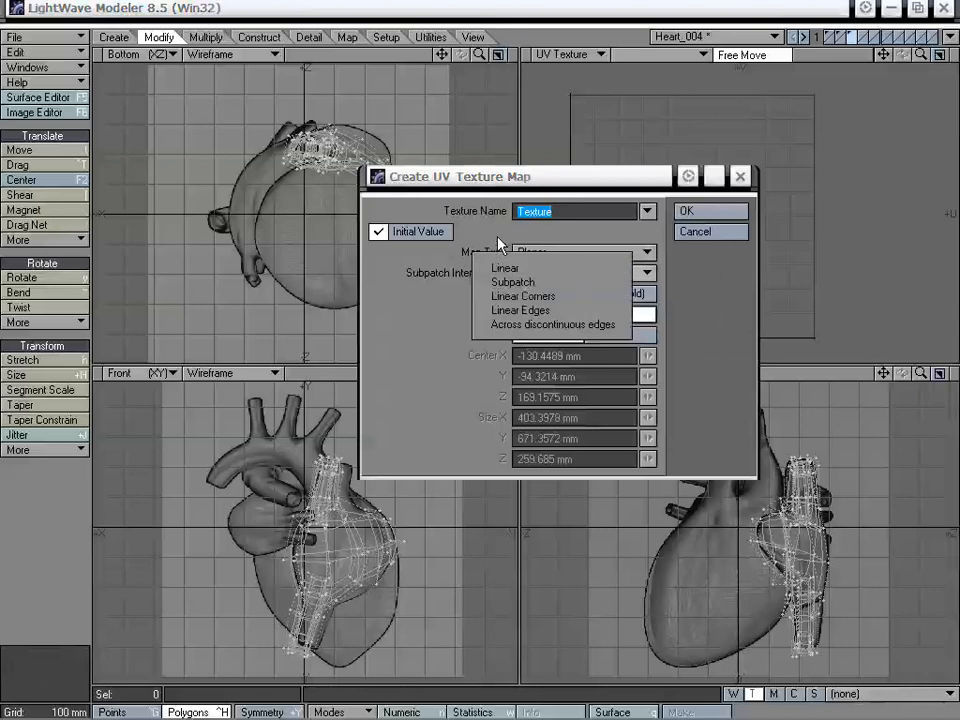
pyautogui.click(566, 252)
pyautogui.click(568, 255)
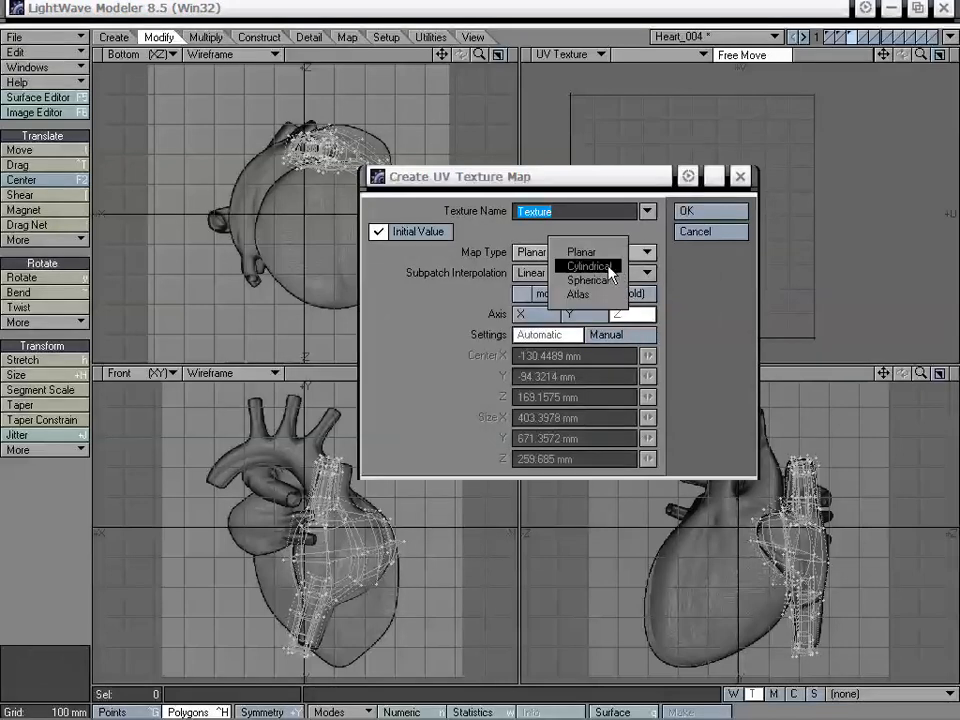
pyautogui.click(611, 270)
pyautogui.click(570, 314)
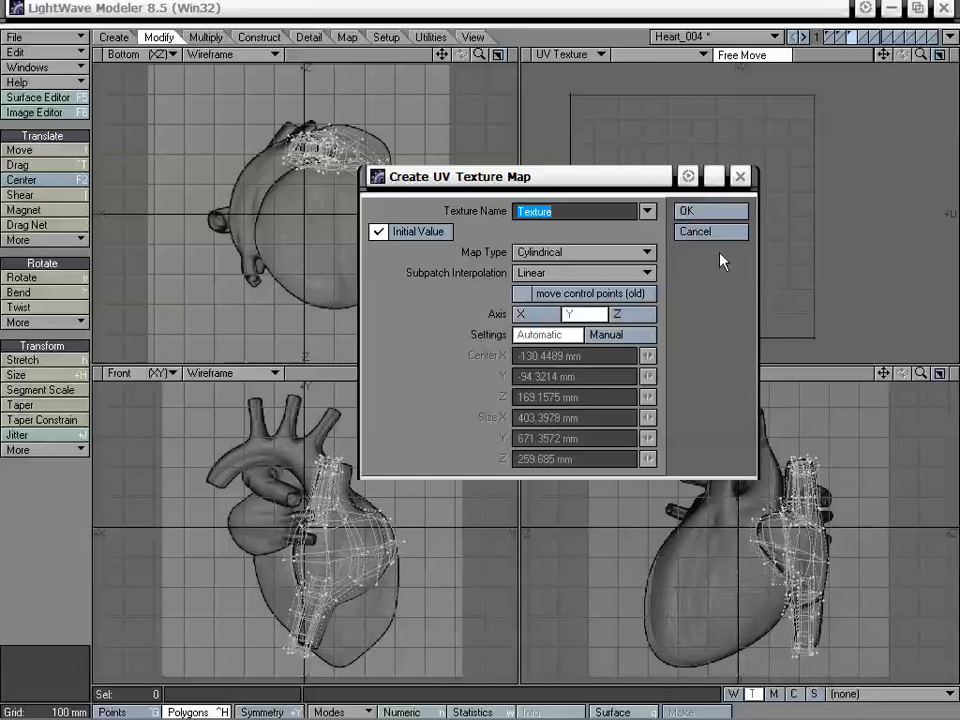
pyautogui.click(710, 212)
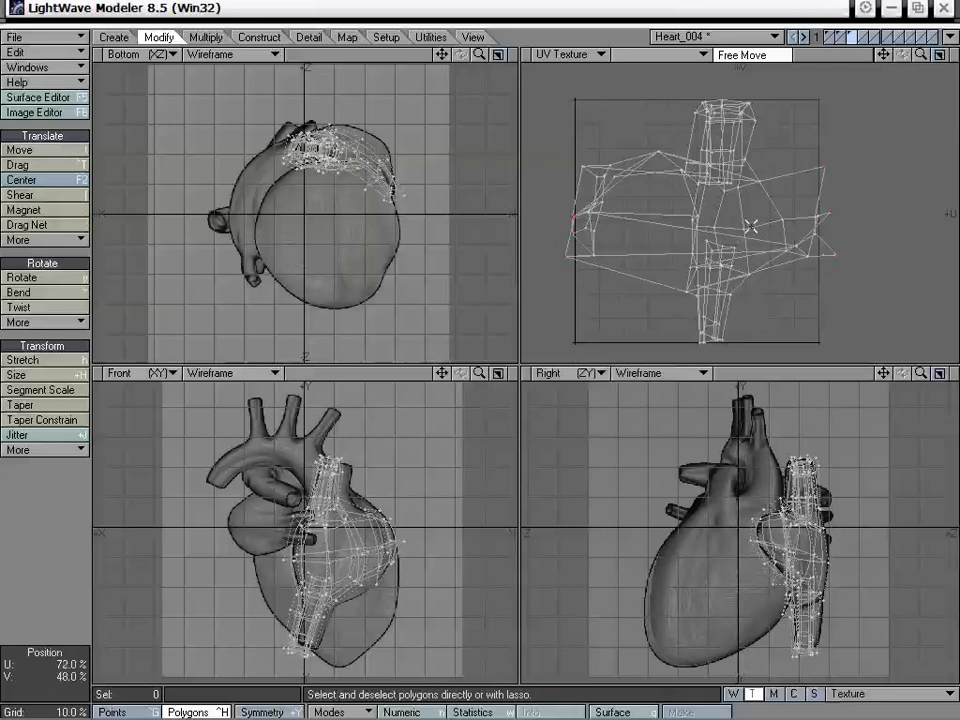
# - Try a Spherical UV map on the Y axis for the atrium, then undo its creation
pyautogui.click(864, 694)
pyautogui.click(857, 677)
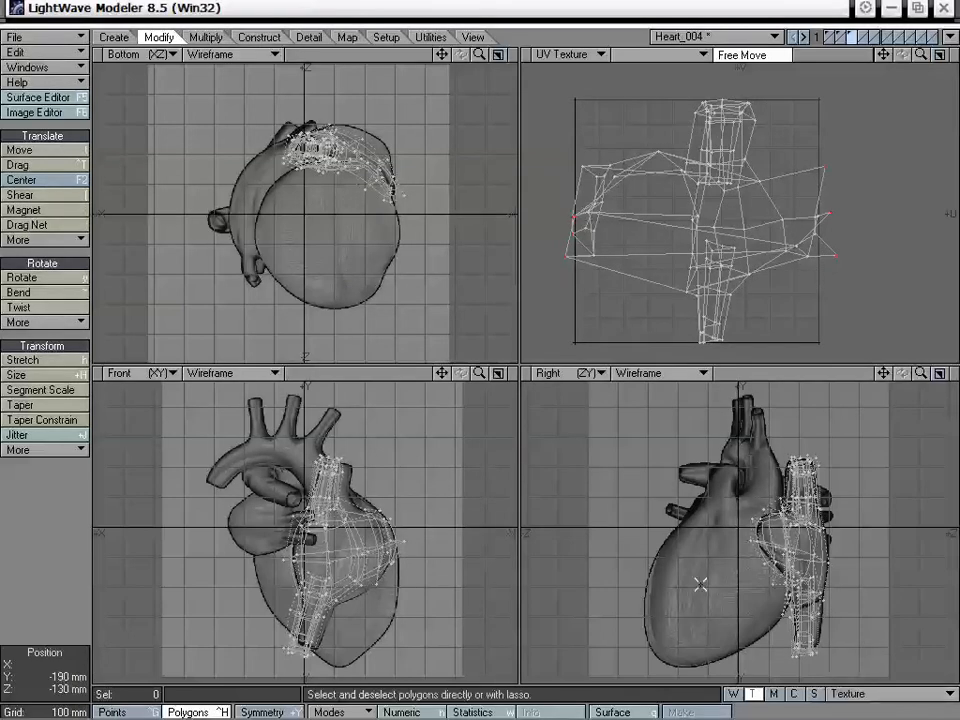
pyautogui.click(860, 694)
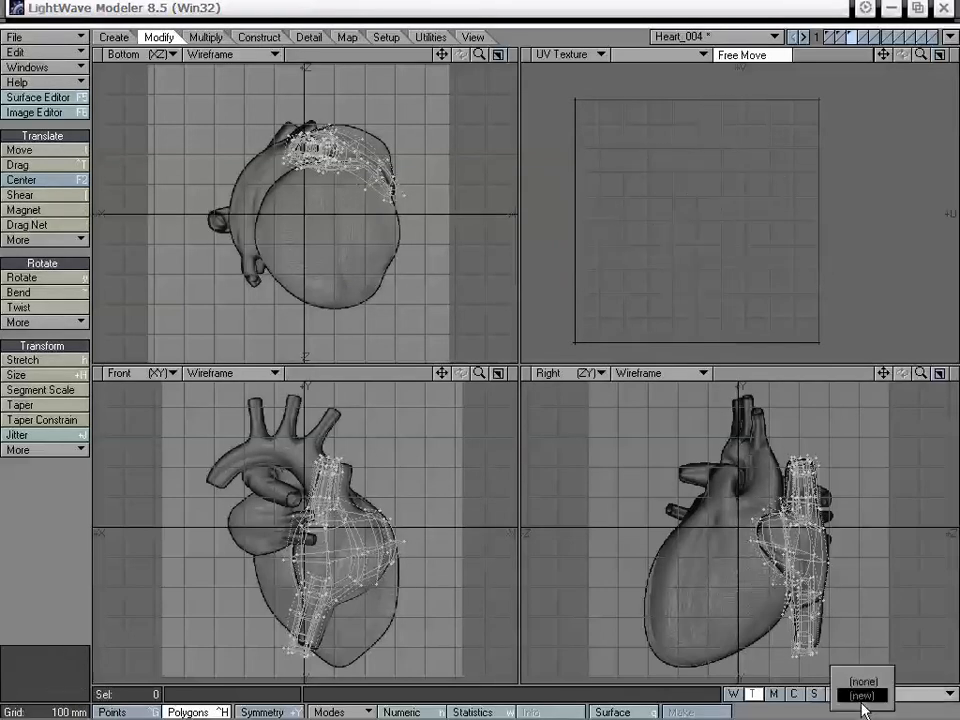
pyautogui.click(860, 694)
pyautogui.click(583, 252)
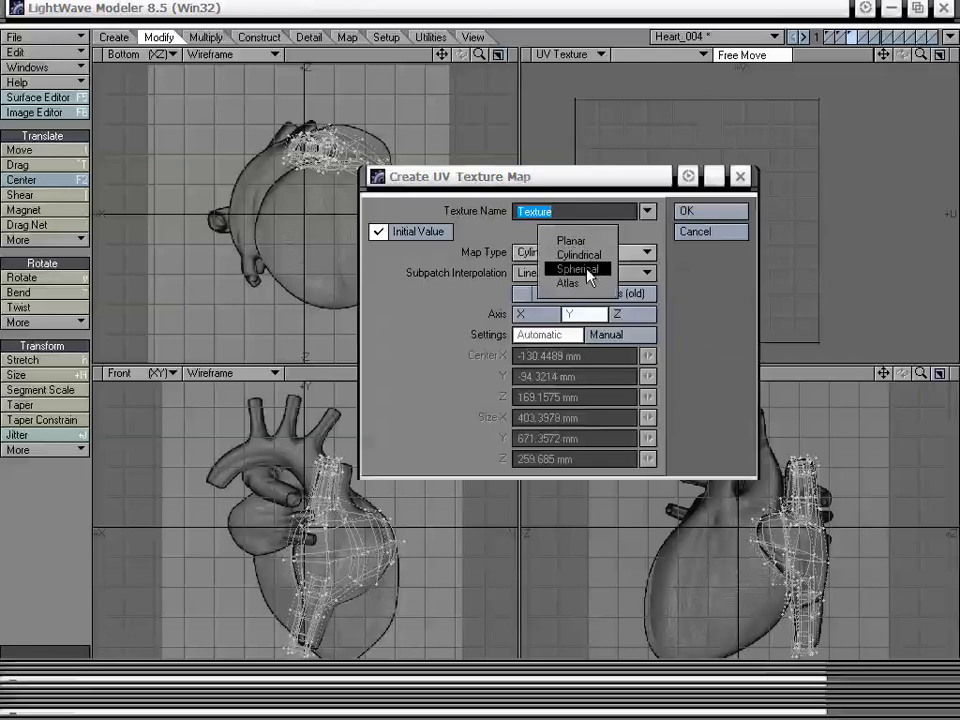
pyautogui.click(589, 272)
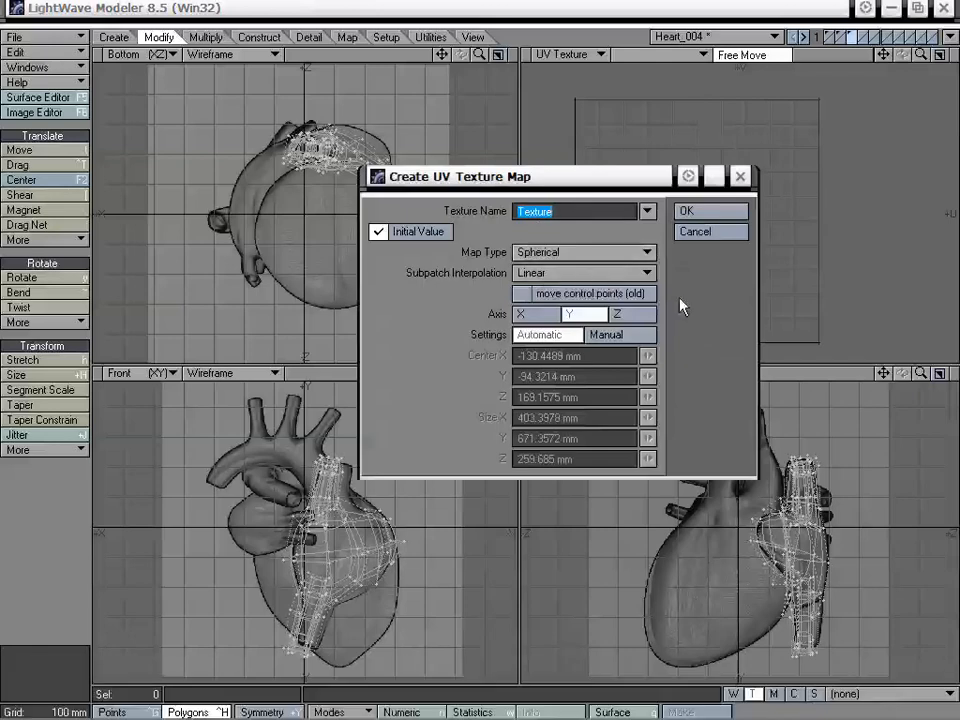
pyautogui.click(700, 213)
pyautogui.moveTo(747, 224); pyautogui.dragTo(728, 234)
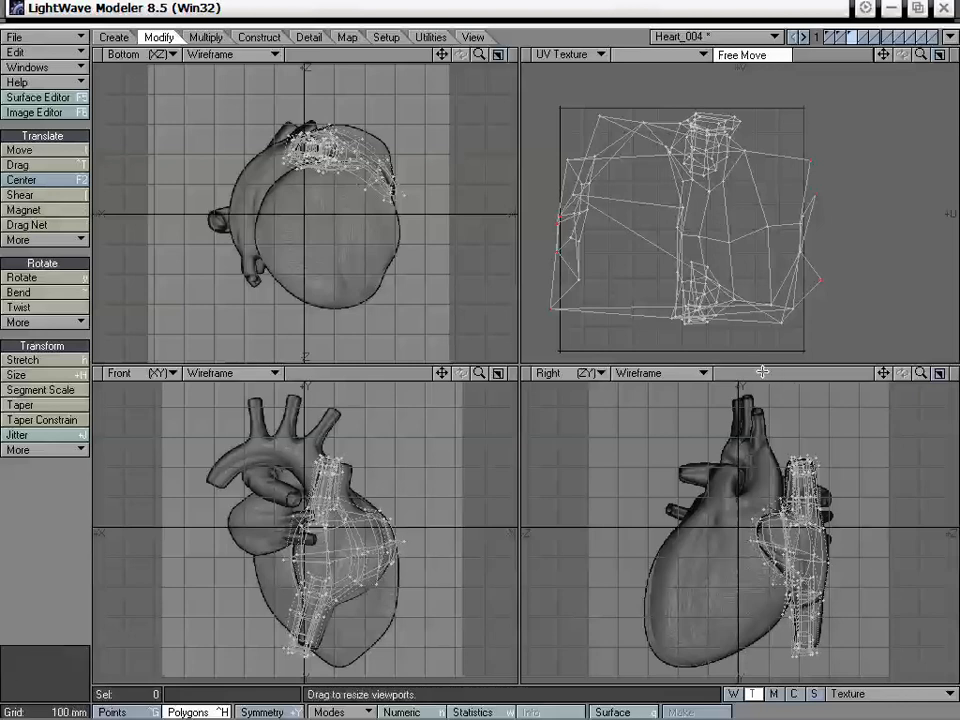
pyautogui.hotkey('ctrl', 'z')
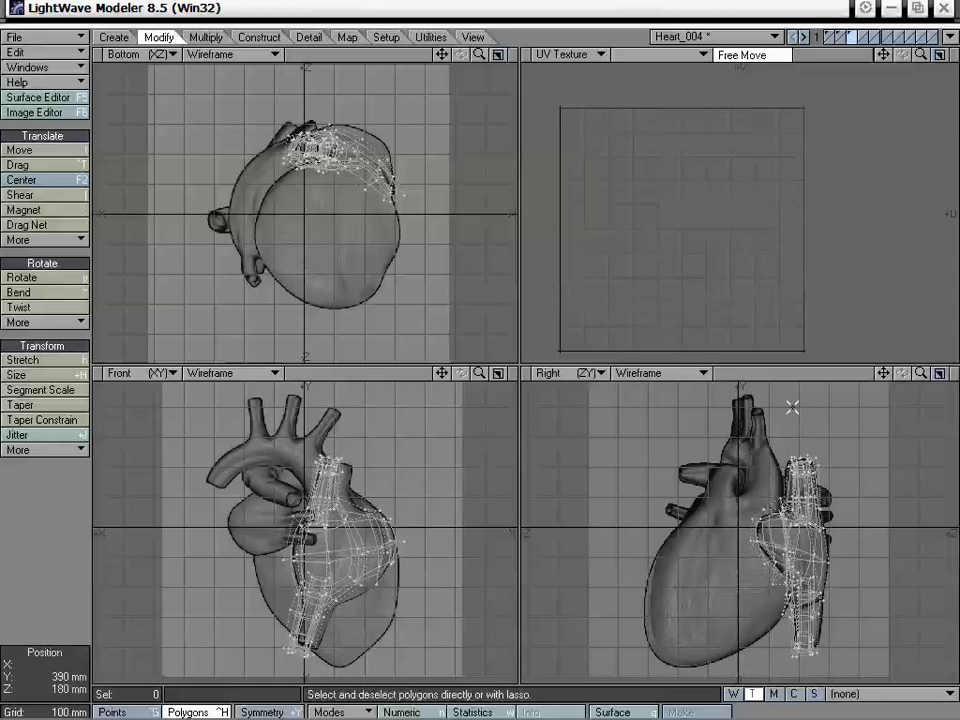
# - Start a new UV map for the atrium with the Atlas map type, keeping Linear subpatch interpolation
pyautogui.click(855, 694)
pyautogui.click(855, 692)
pyautogui.click(580, 252)
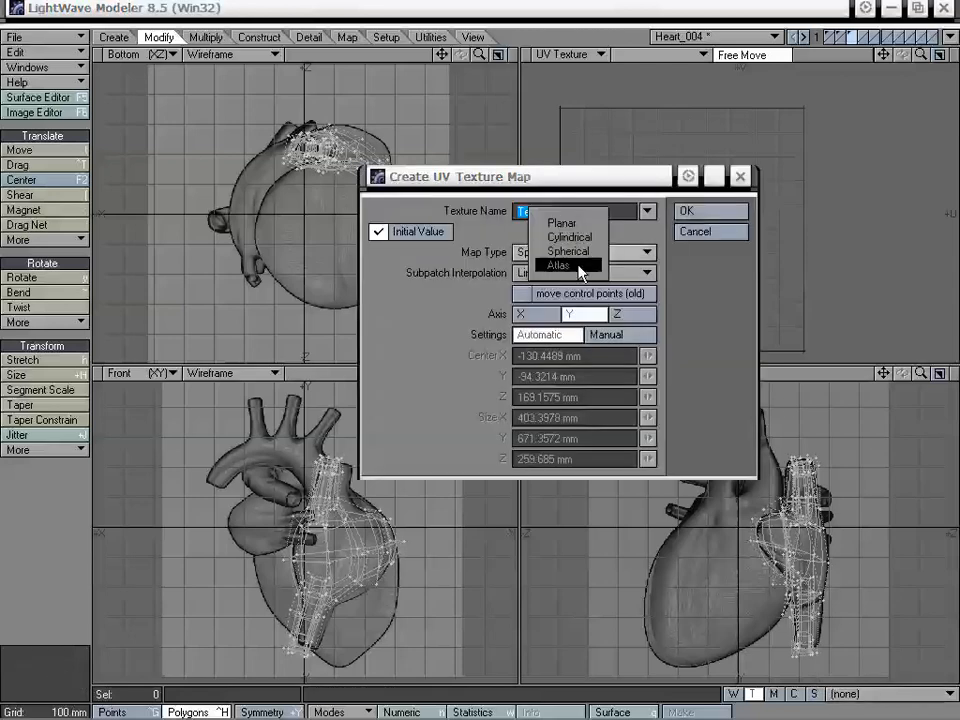
pyautogui.click(566, 264)
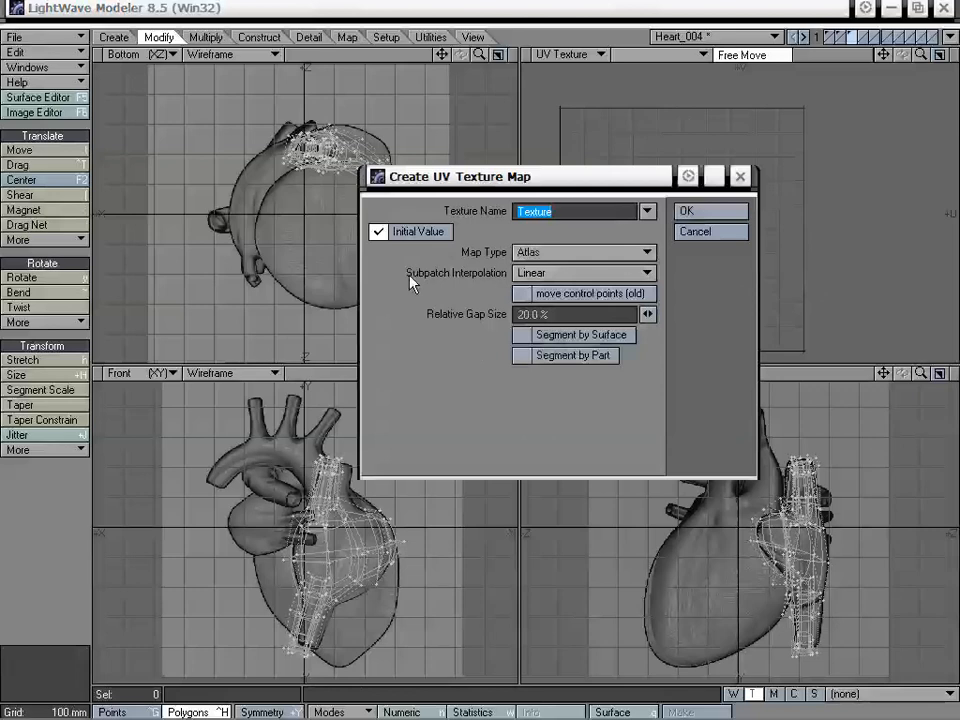
pyautogui.click(566, 273)
pyautogui.click(561, 270)
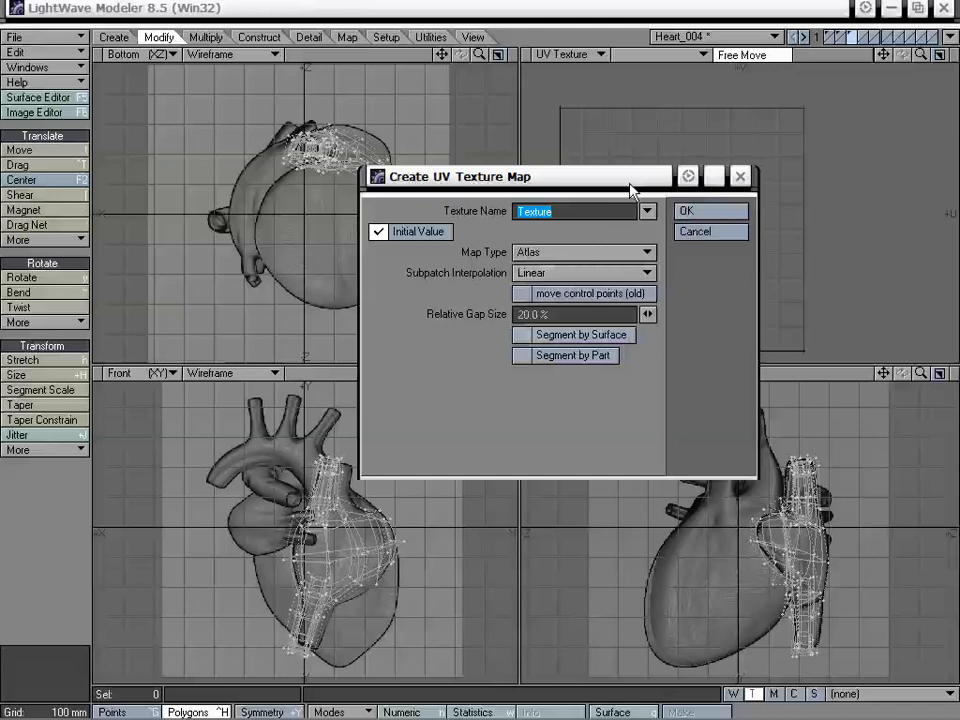
pyautogui.moveTo(632, 182); pyautogui.dragTo(501, 188)
pyautogui.click(489, 277)
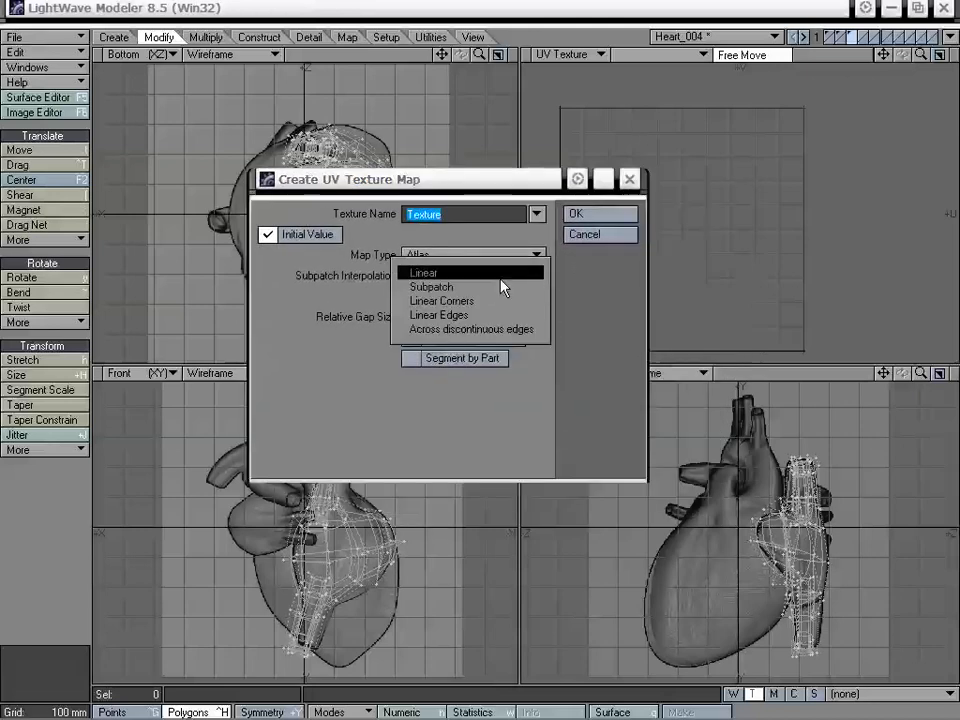
pyautogui.click(567, 283)
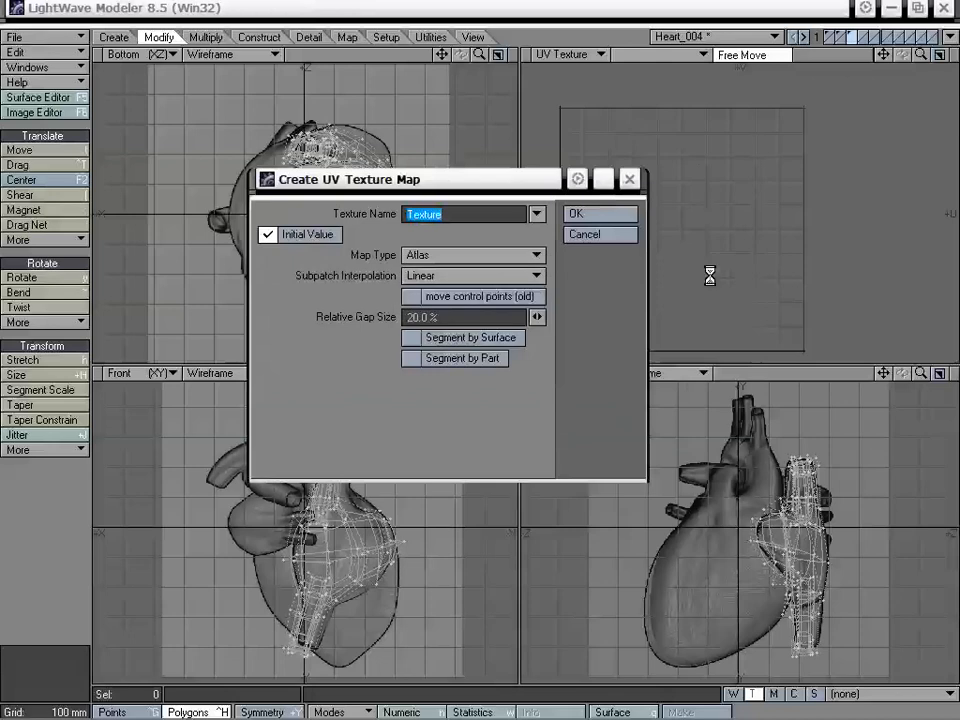
# - Name the Atlas UV map Part_0003 and create it with the default 20% relative gap size
pyautogui.moveTo(517, 183); pyautogui.dragTo(485, 156)
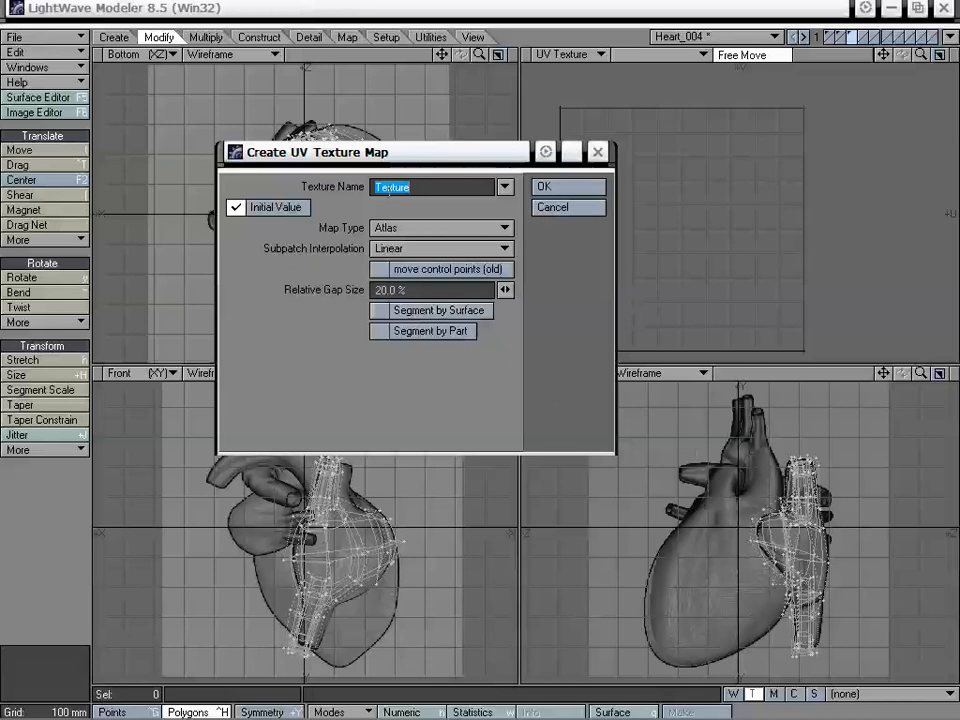
pyautogui.write('Part_0001')
pyautogui.press('BackSpace')
pyautogui.write('3')
pyautogui.click(549, 189)
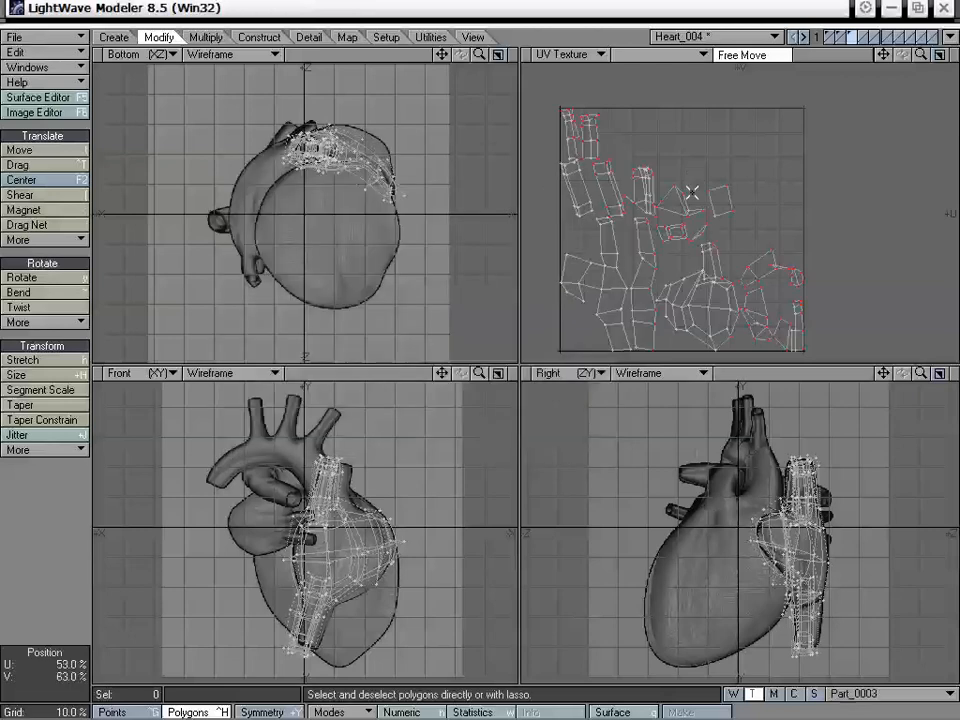
# - Use the Drag tool to reposition tangled UV points at the round island's stem base, the small island beside it and the narrow upper island
pyautogui.keyDown('alt'); pyautogui.moveTo(667, 232); pyautogui.dragTo(713, 242); pyautogui.keyUp('alt')
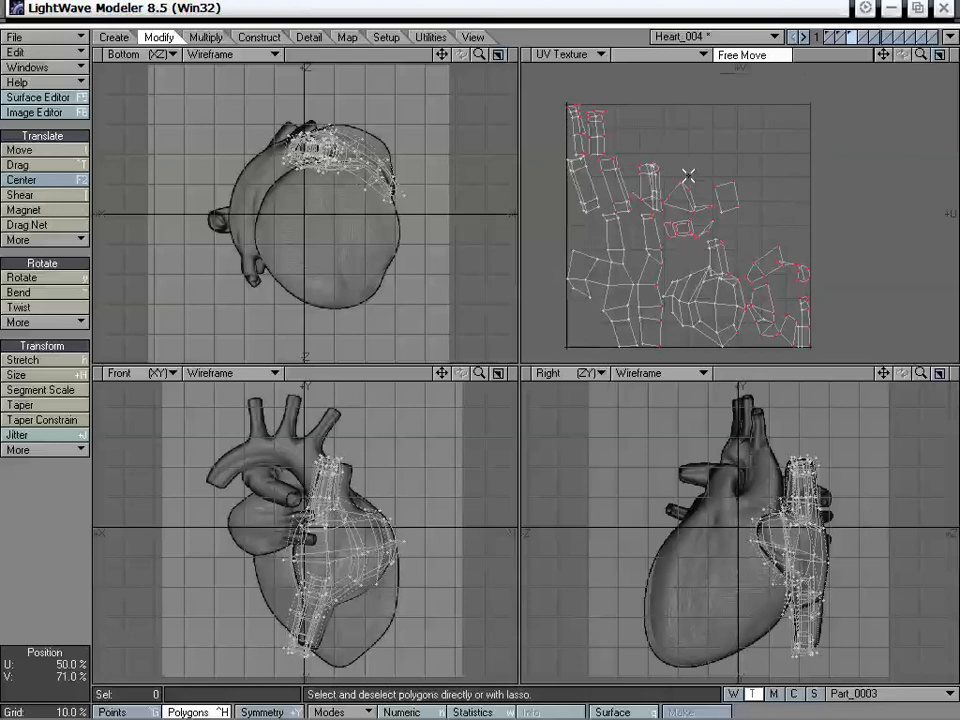
pyautogui.keyDown('alt'); pyautogui.moveTo(689, 256); pyautogui.dragTo(688, 242); pyautogui.keyUp('alt')
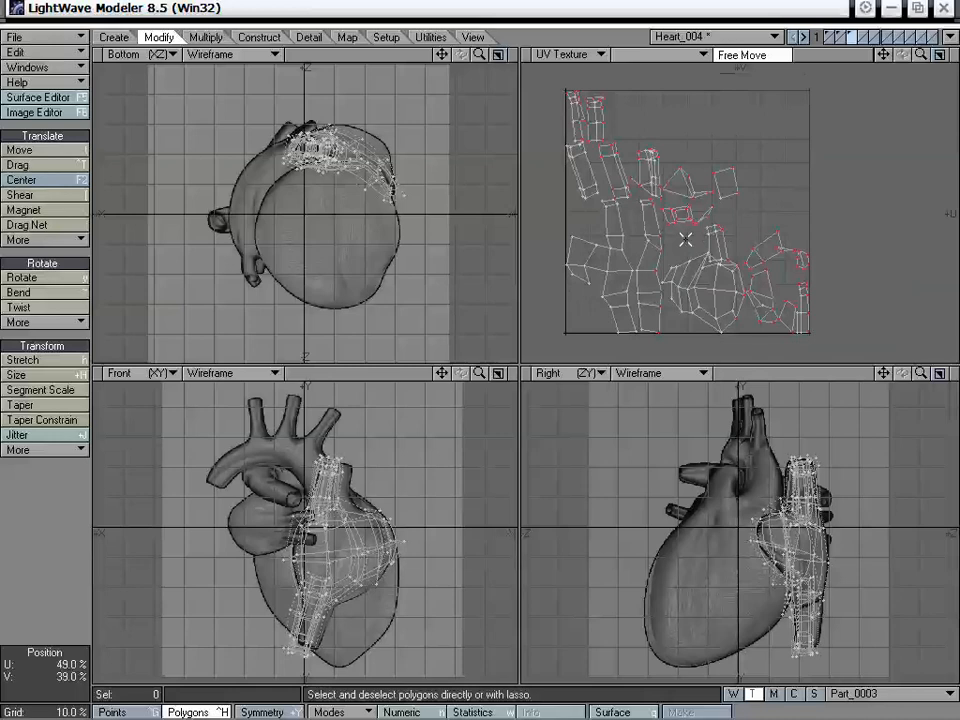
pyautogui.moveTo(694, 251)
pyautogui.keyDown('alt'); pyautogui.mouseDown()
pyautogui.moveTo(717, 224)
pyautogui.moveTo(693, 239)
pyautogui.mouseUp(); pyautogui.keyUp('alt')
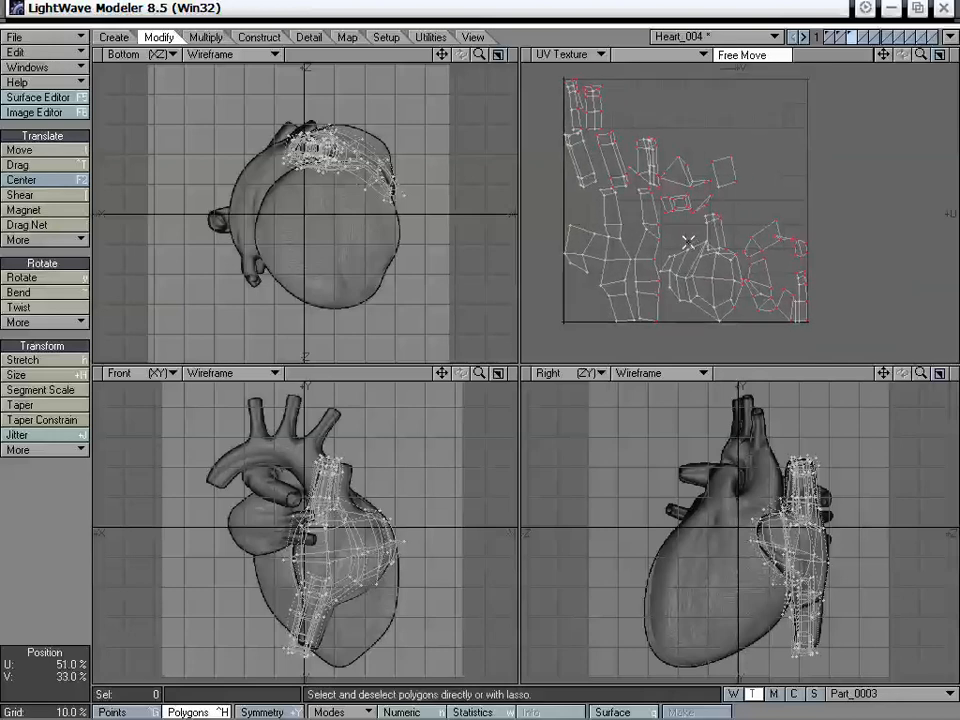
pyautogui.moveTo(920, 54); pyautogui.dragTo(948, 54)
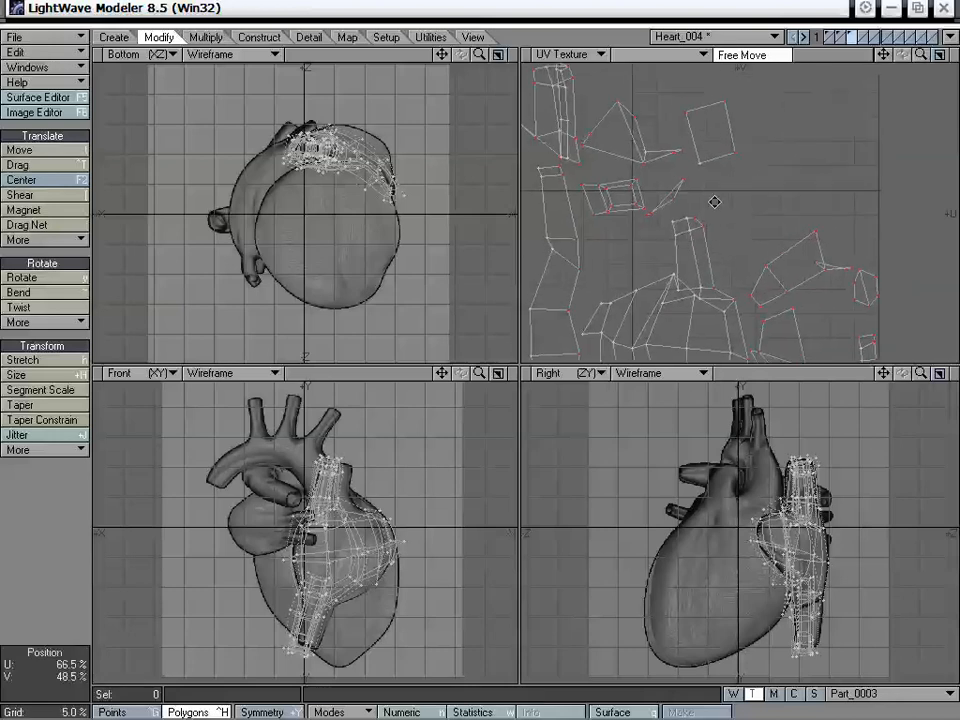
pyautogui.keyDown('alt'); pyautogui.moveTo(715, 201); pyautogui.dragTo(731, 217); pyautogui.keyUp('alt')
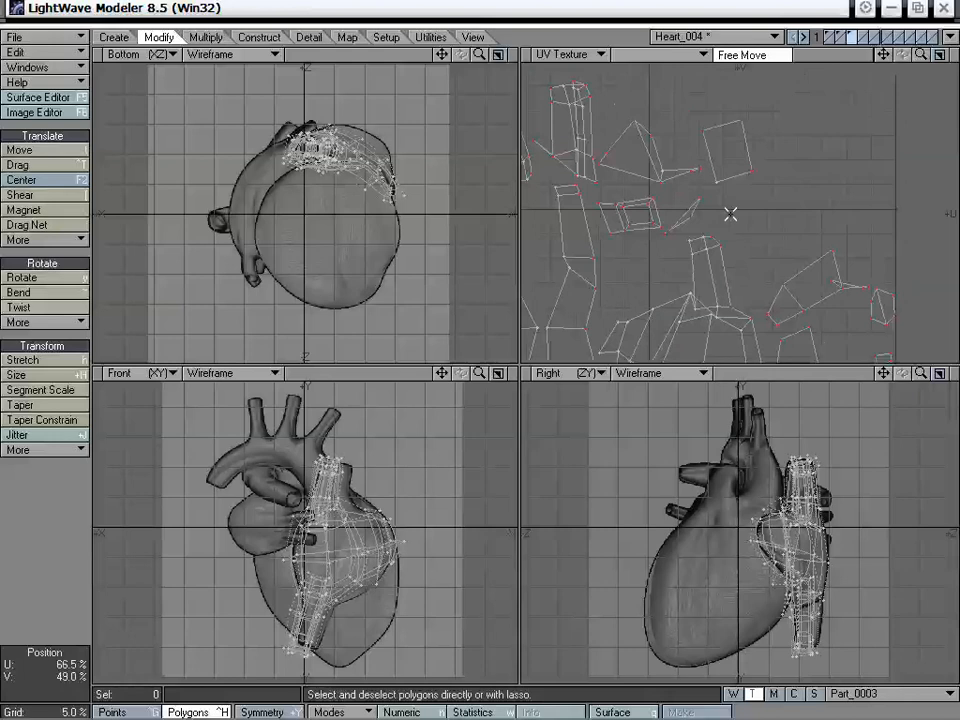
pyautogui.keyDown('alt'); pyautogui.moveTo(726, 299); pyautogui.dragTo(714, 258); pyautogui.keyUp('alt')
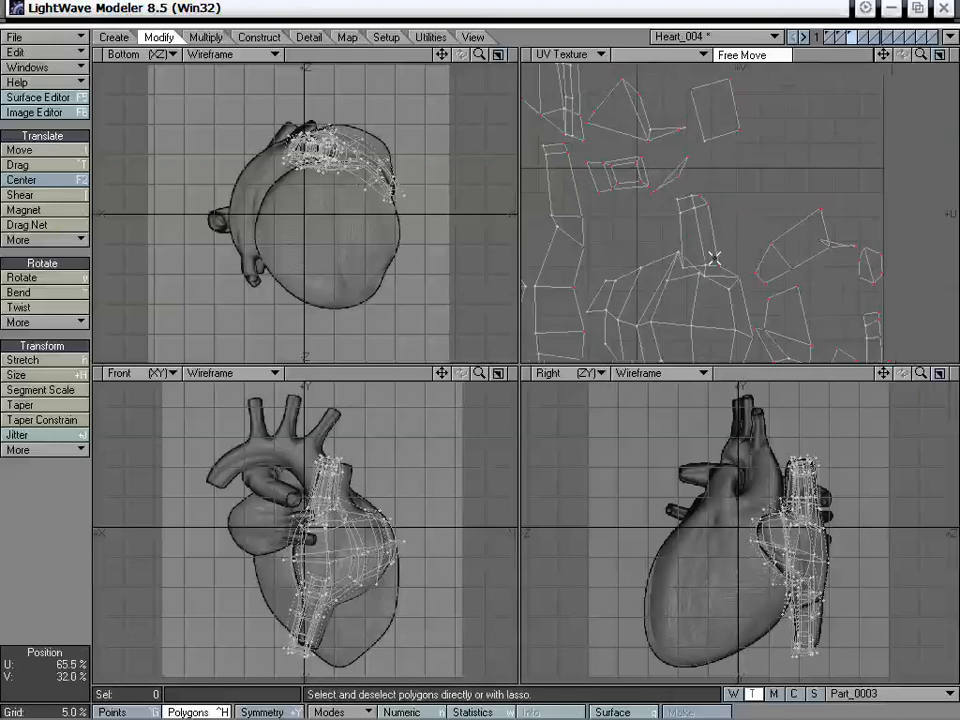
pyautogui.hotkey('ctrl', 't')
pyautogui.click(645, 258)
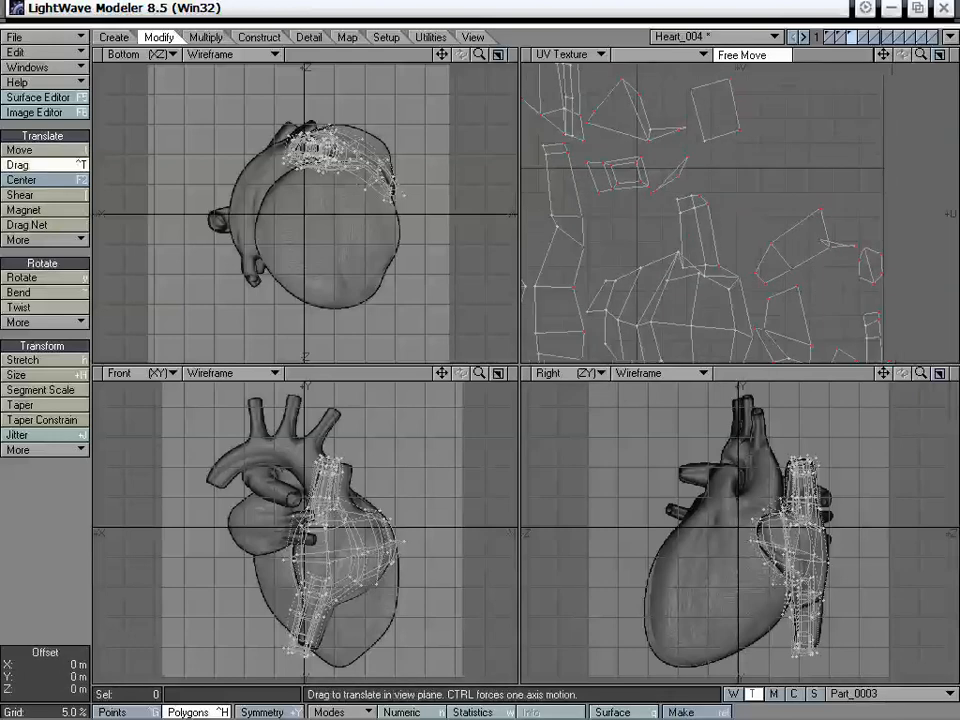
pyautogui.moveTo(716, 263); pyautogui.dragTo(690, 283)
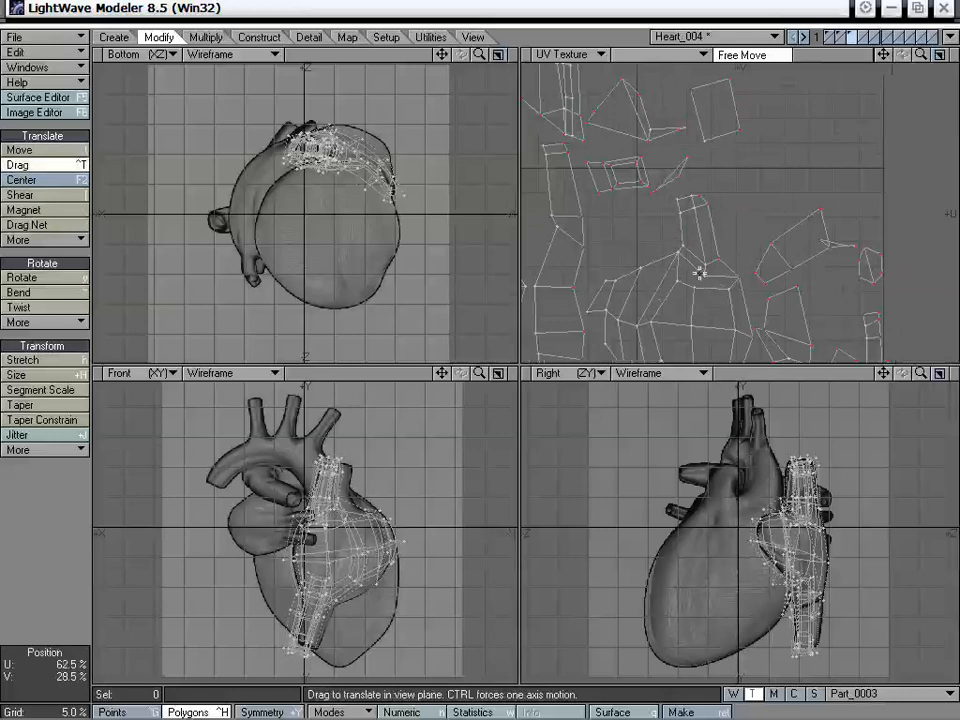
pyautogui.moveTo(696, 272); pyautogui.dragTo(704, 272)
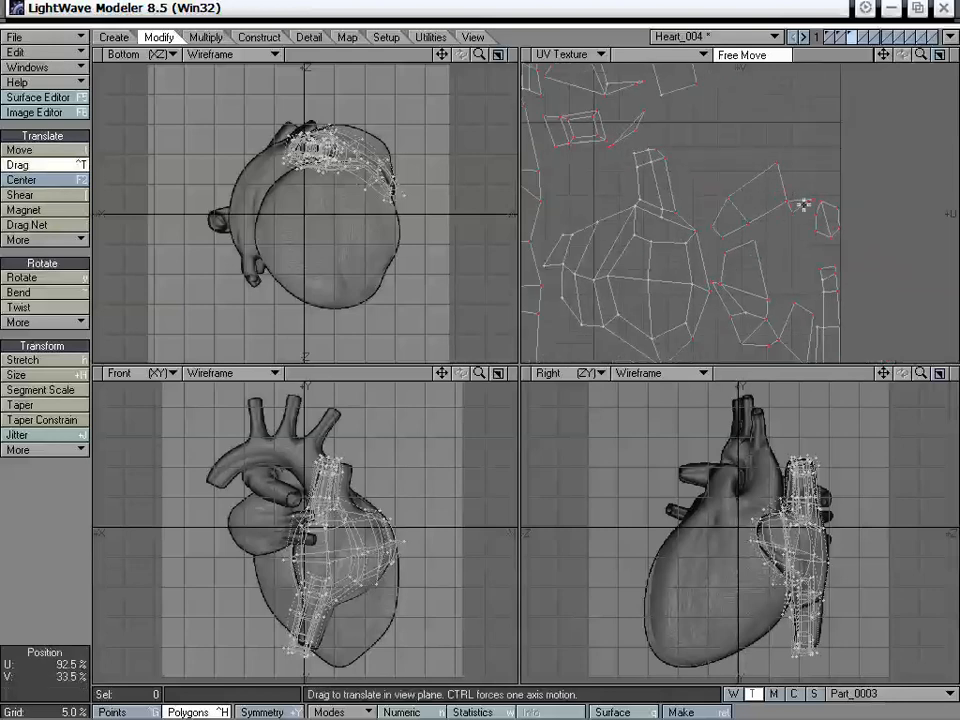
pyautogui.moveTo(806, 205); pyautogui.dragTo(808, 197)
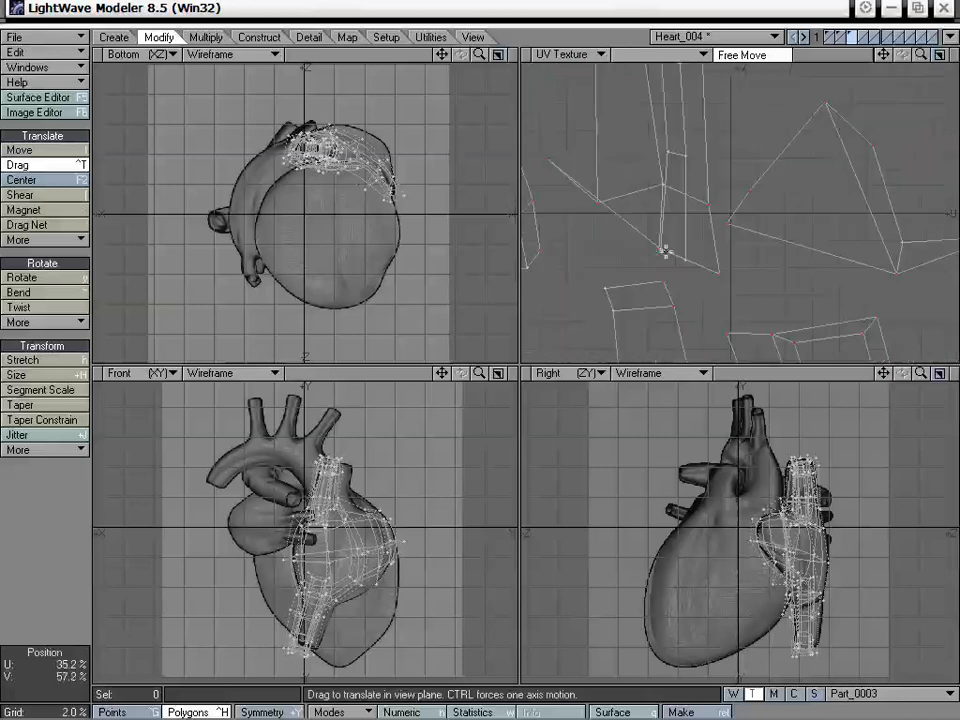
pyautogui.moveTo(664, 251); pyautogui.dragTo(657, 251)
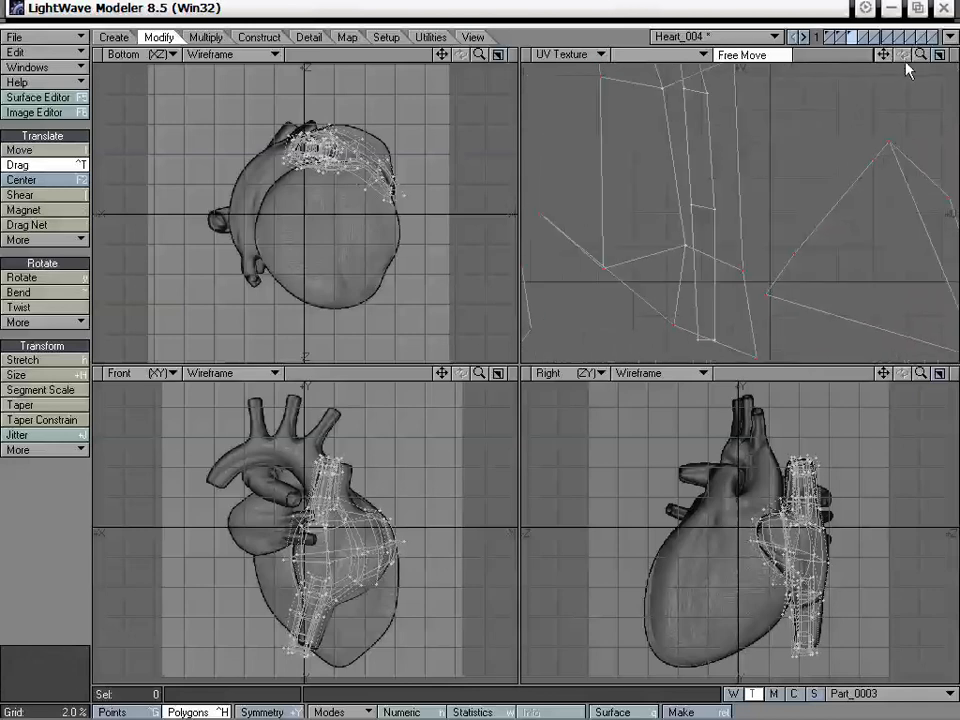
# - Examine the separate islands of the Part_0003 UV layout for overlapping points and matching pieces
pyautogui.moveTo(921, 55); pyautogui.dragTo(957, 69)
pyautogui.moveTo(883, 55); pyautogui.dragTo(959, 174)
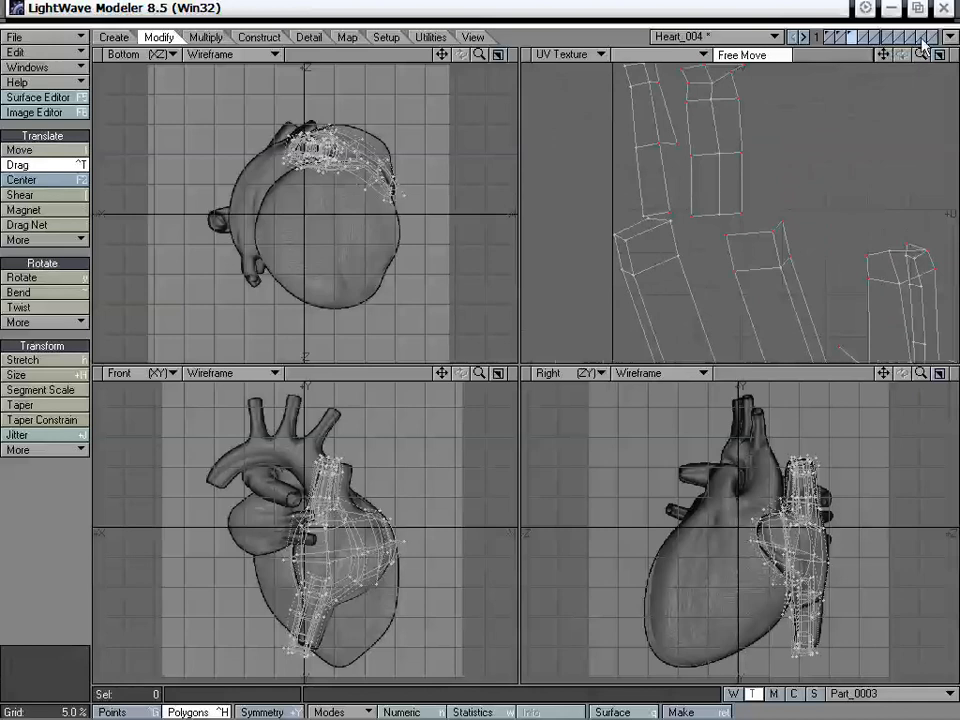
pyautogui.moveTo(921, 55); pyautogui.dragTo(720, 0)
pyautogui.moveTo(883, 55); pyautogui.dragTo(888, 0)
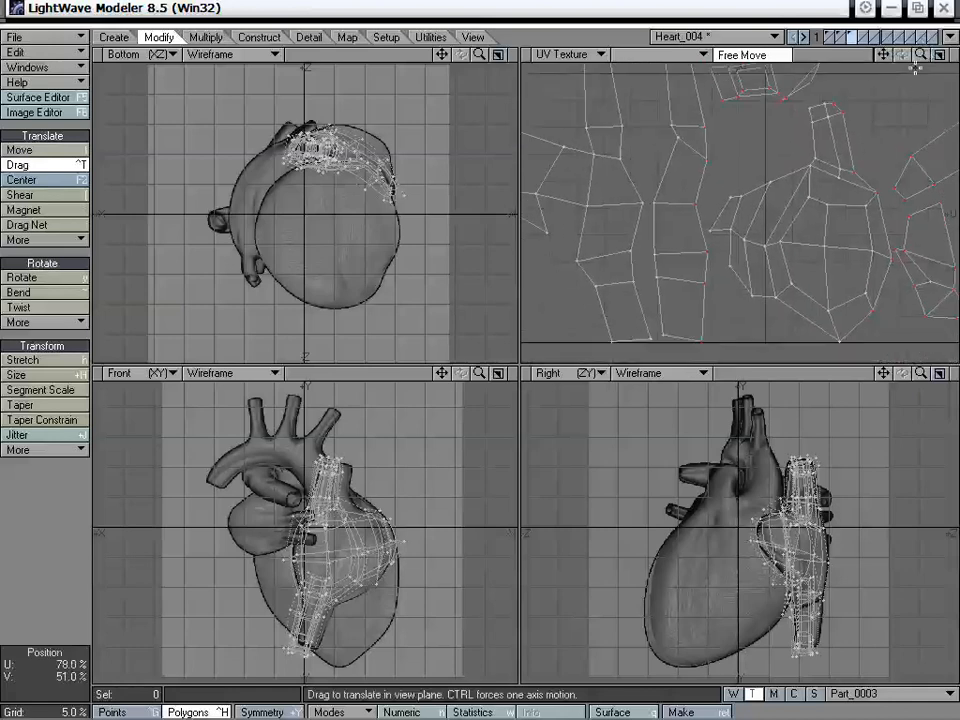
pyautogui.moveTo(921, 55); pyautogui.dragTo(866, 107)
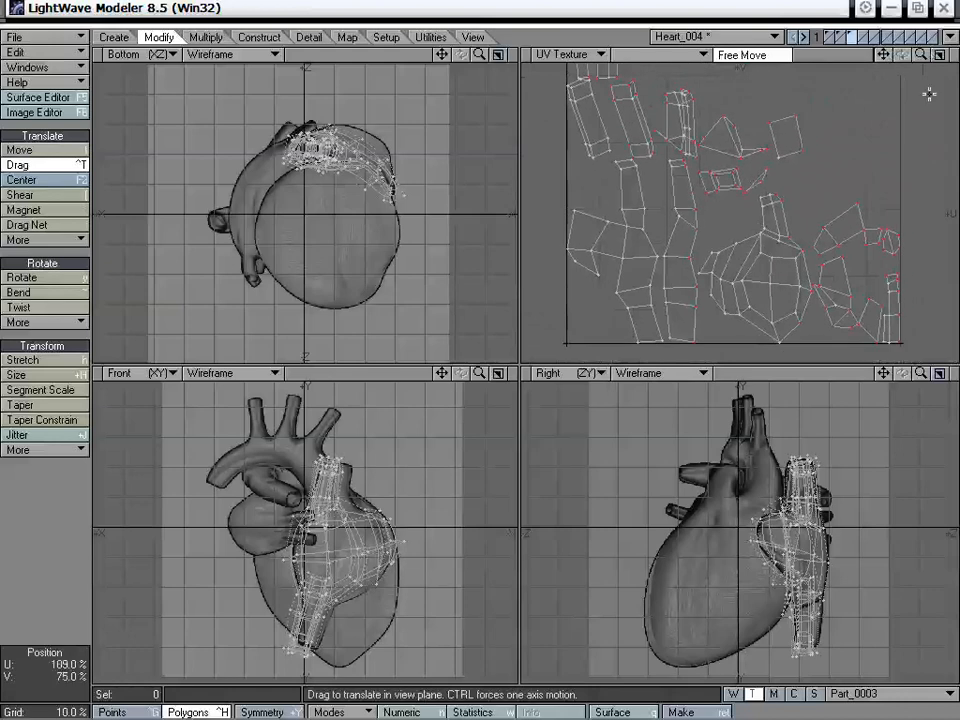
pyautogui.moveTo(885, 57); pyautogui.dragTo(953, 10)
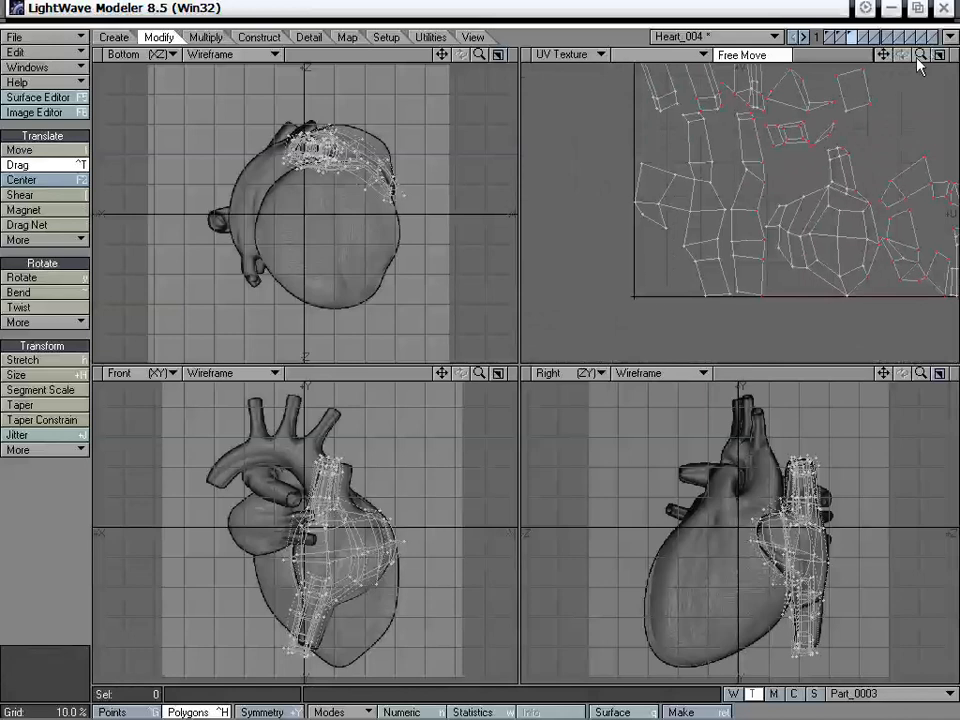
pyautogui.moveTo(920, 57); pyautogui.dragTo(957, 57)
pyautogui.moveTo(887, 56); pyautogui.dragTo(916, 57)
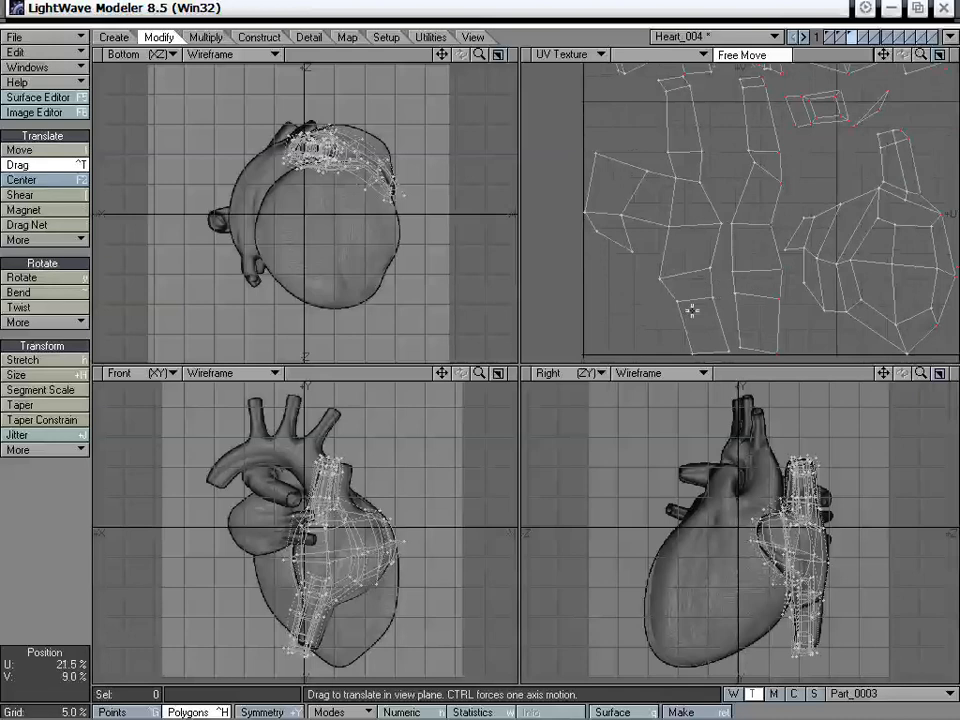
pyautogui.moveTo(884, 57); pyautogui.dragTo(788, 41)
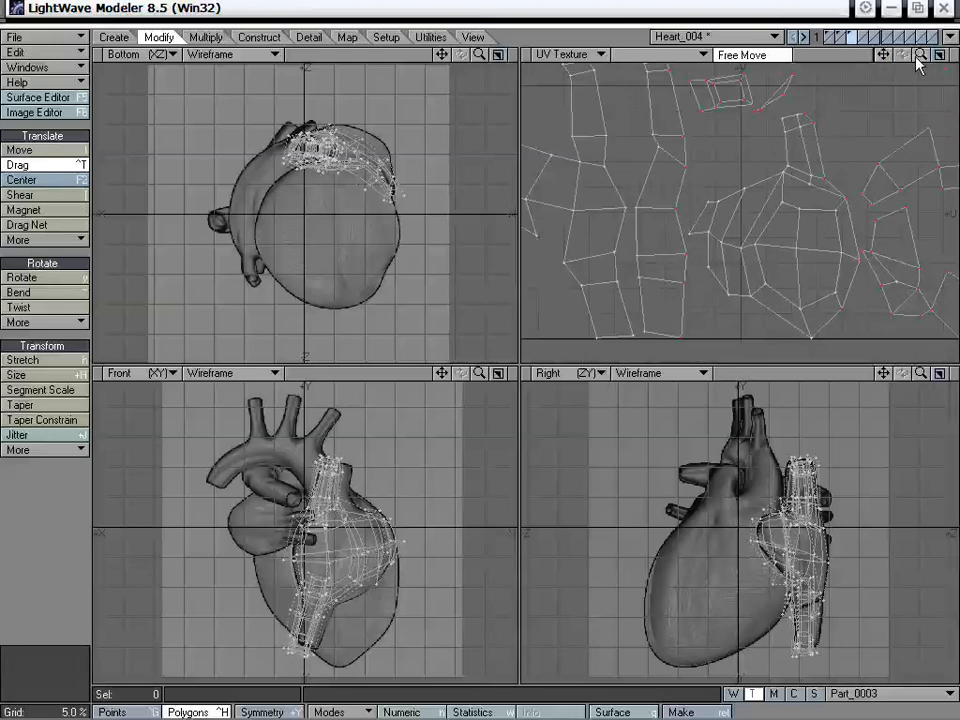
pyautogui.moveTo(918, 63); pyautogui.dragTo(784, 157)
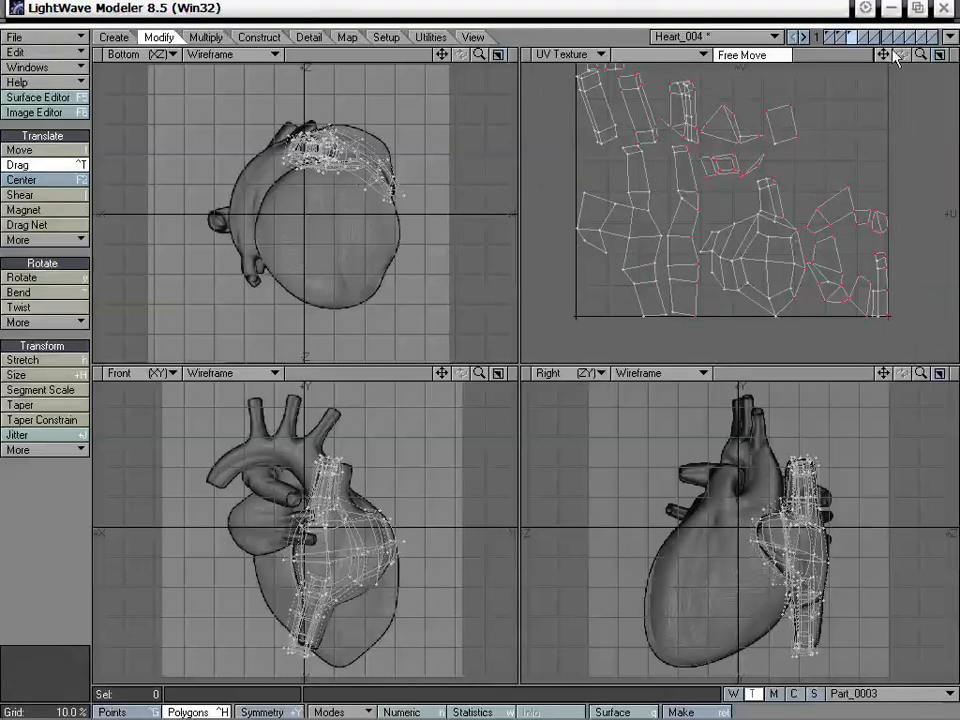
# - Drop the Drag tool and select all polygons in the two long vertical strips of the UV layout
pyautogui.moveTo(883, 54); pyautogui.dragTo(919, 54)
pyautogui.press('space')
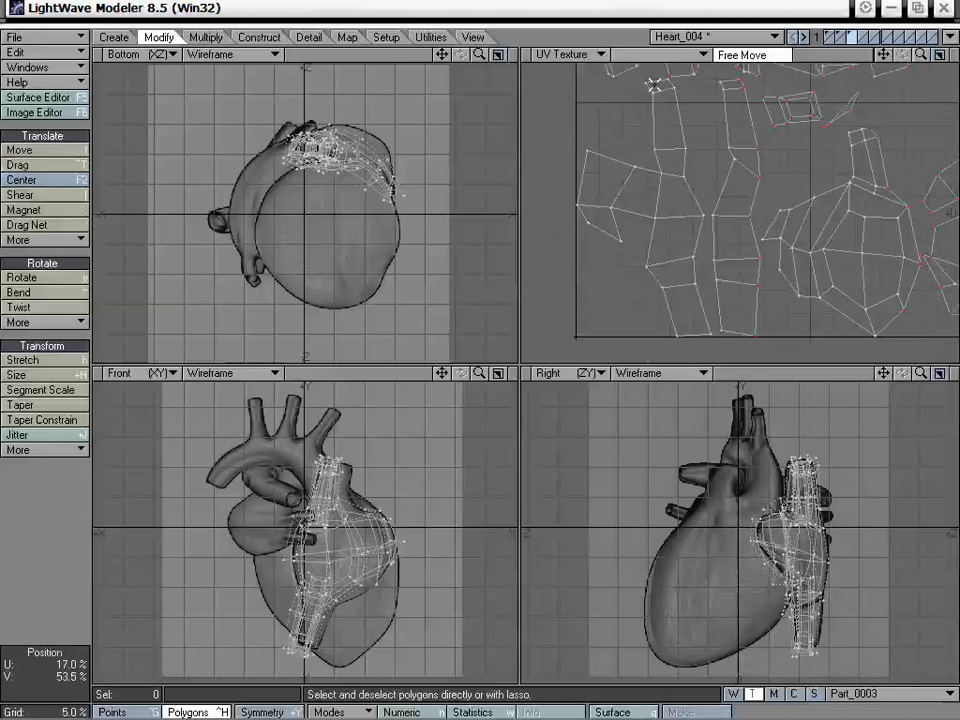
pyautogui.moveTo(651, 82); pyautogui.dragTo(675, 341)
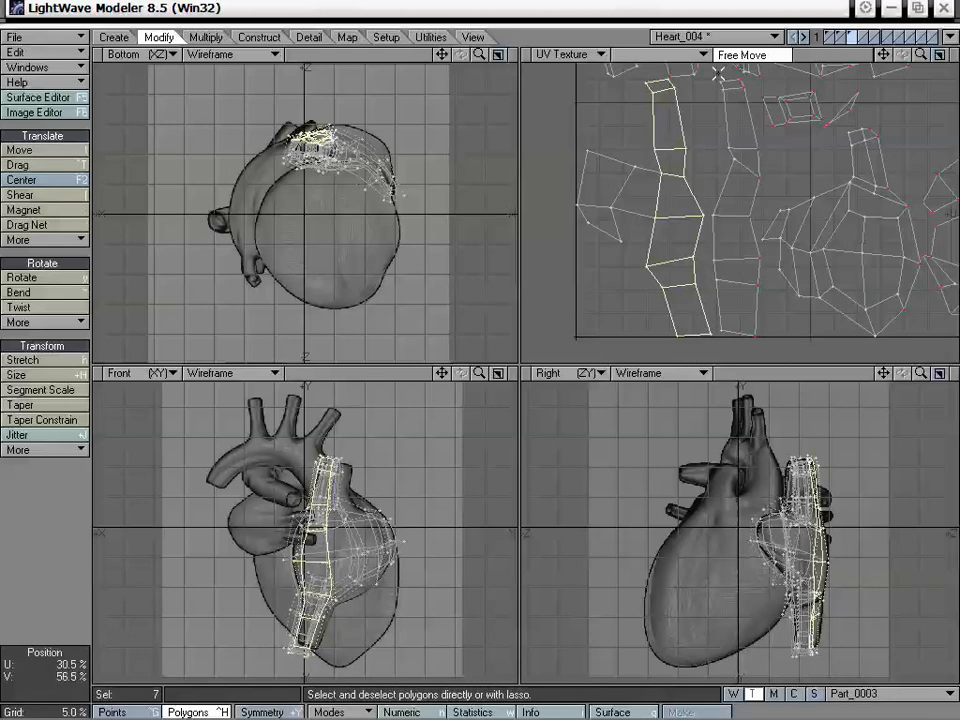
pyautogui.moveTo(721, 75)
pyautogui.keyDown('shift'); pyautogui.mouseDown()
pyautogui.moveTo(739, 186)
pyautogui.moveTo(722, 325)
pyautogui.mouseUp(); pyautogui.keyUp('shift')
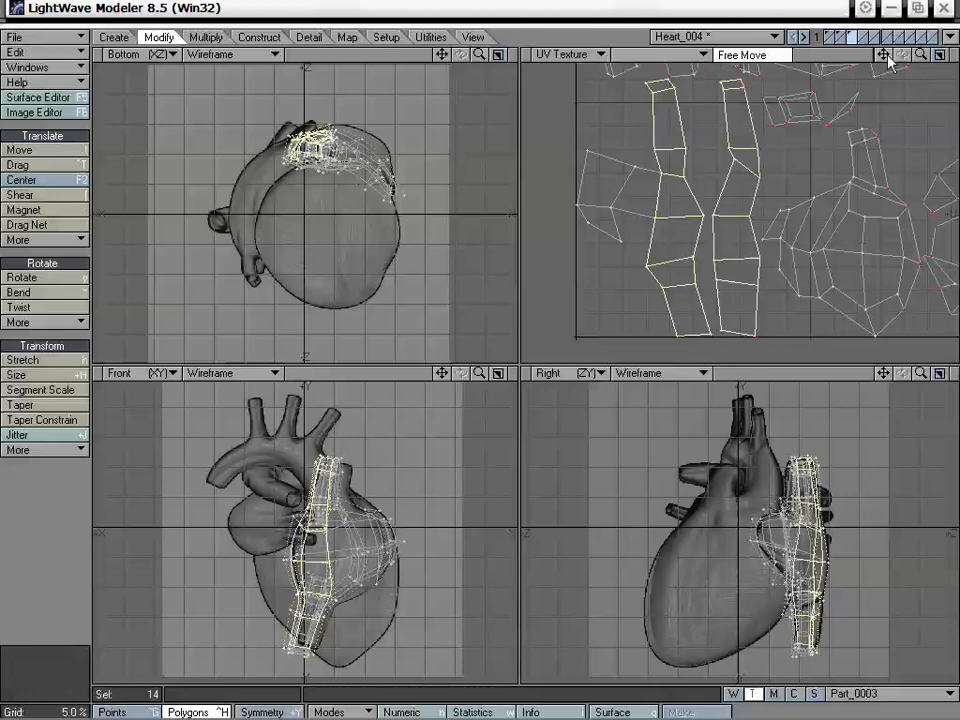
pyautogui.moveTo(885, 56); pyautogui.dragTo(835, 61)
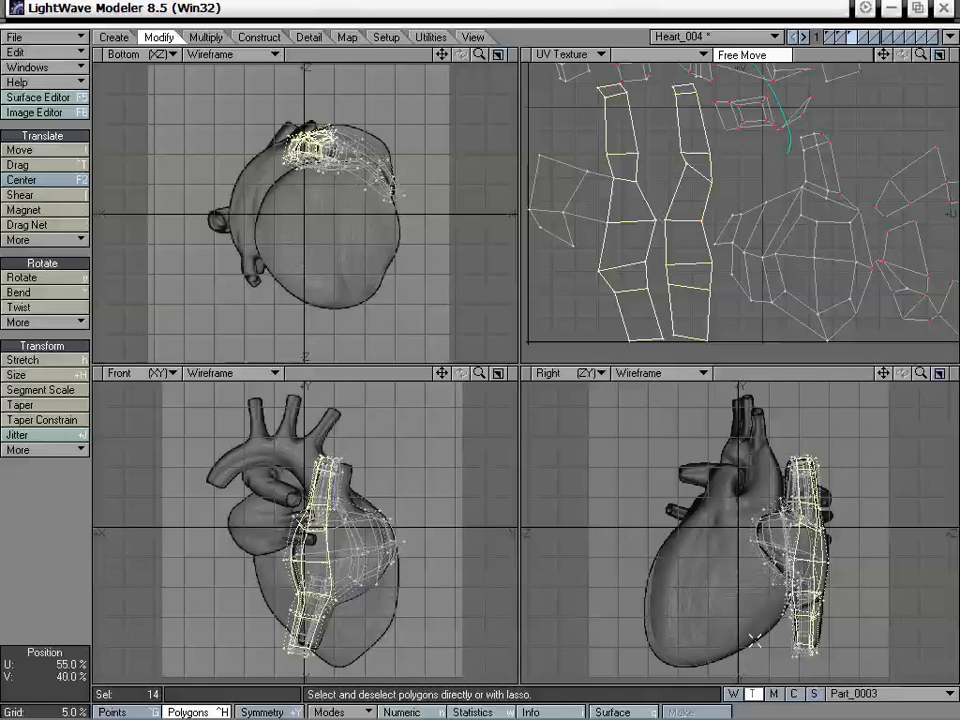
# - Select corner points at the lower and upper ends of the two long UV strips to check which ones match, then clear the selection
pyautogui.hotkey('ctrl', 'g')
pyautogui.click(672, 336)
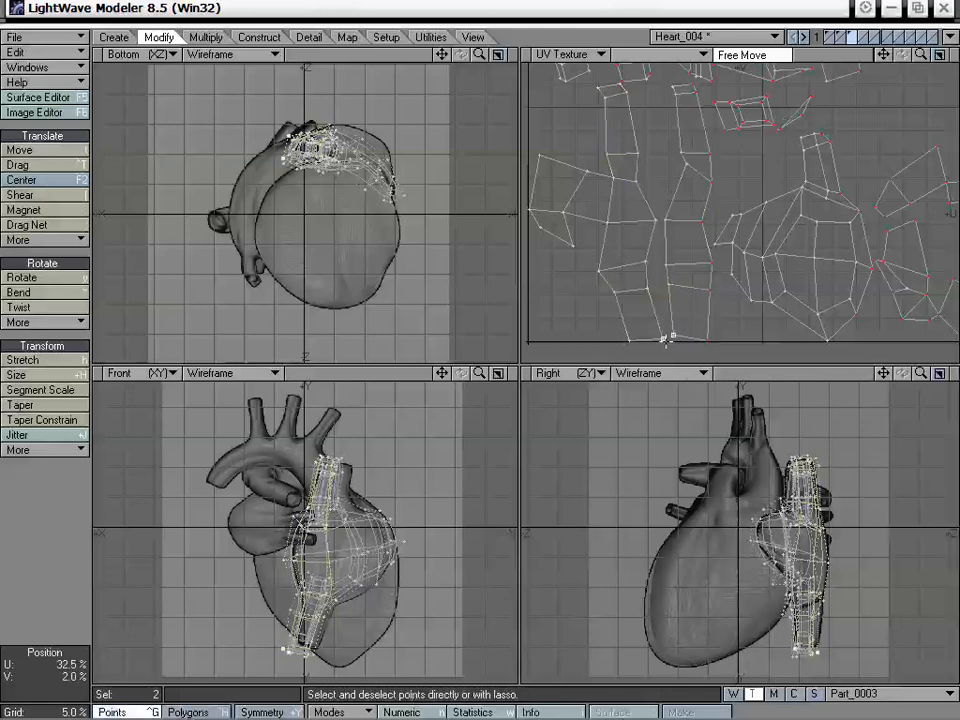
pyautogui.moveTo(660, 327); pyautogui.dragTo(668, 326, button='right')
pyautogui.click(693, 86)
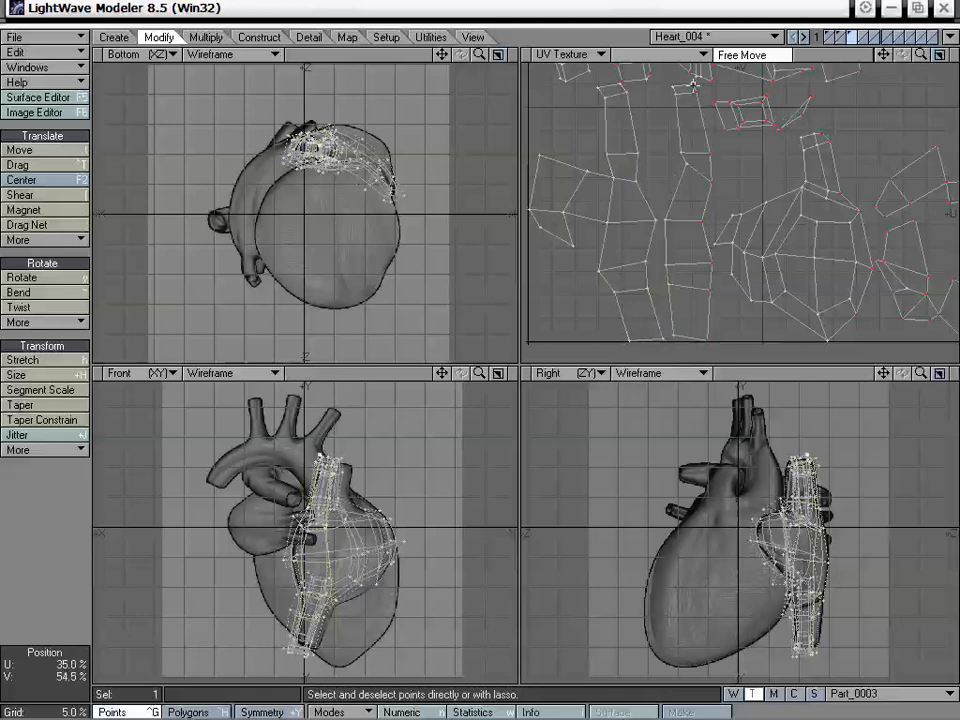
pyautogui.click(620, 86)
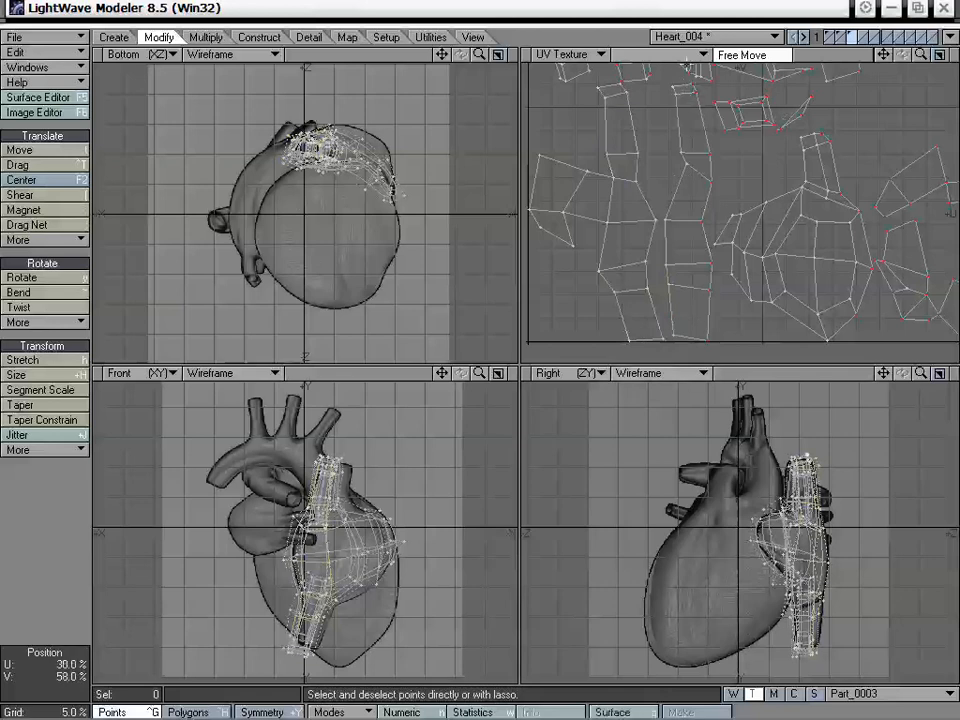
pyautogui.moveTo(879, 57); pyautogui.dragTo(880, 58)
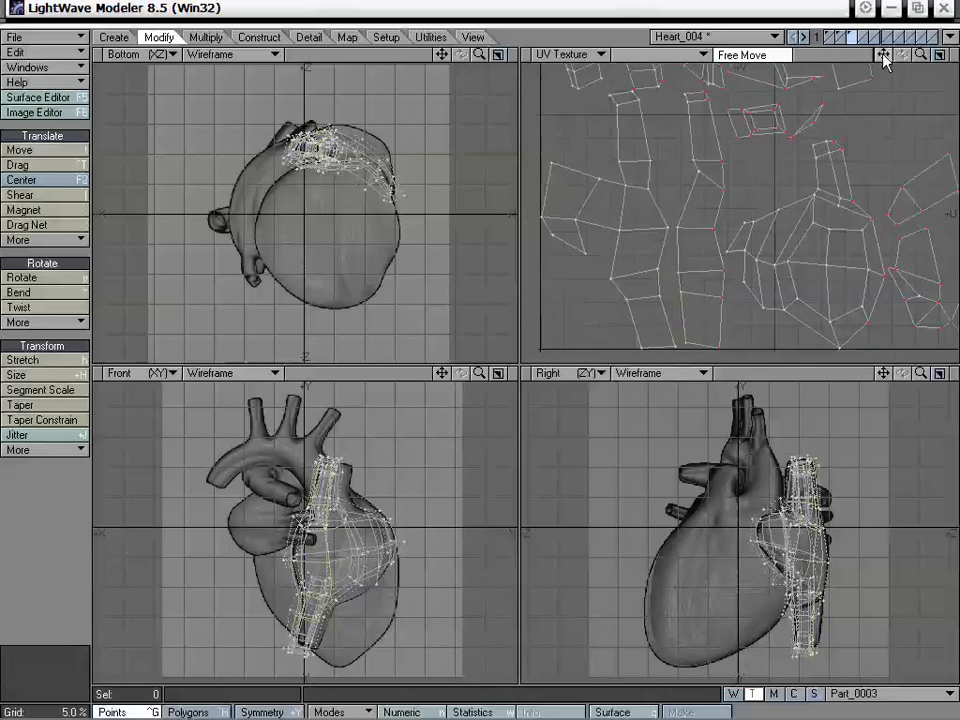
# - Highlight all polygons of the second long strip to locate it on the atrium, then deselect them and examine both strips' upper ends
pyautogui.hotkey('ctrl', 'h')
pyautogui.moveTo(678, 108)
pyautogui.mouseDown()
pyautogui.moveTo(695, 98)
pyautogui.moveTo(707, 203)
pyautogui.moveTo(700, 368)
pyautogui.mouseUp()
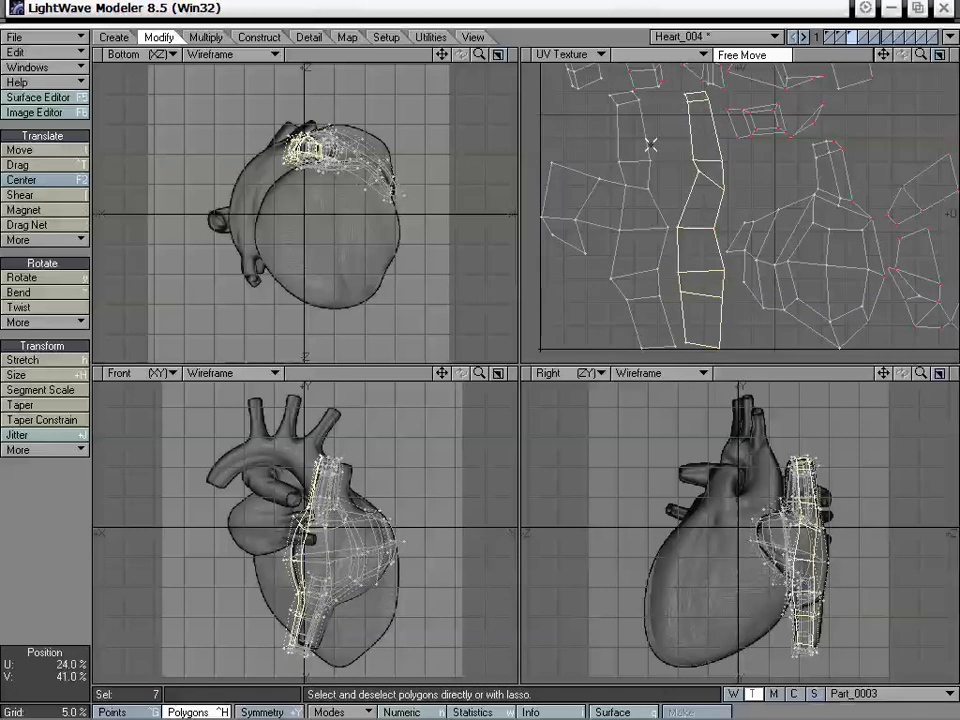
pyautogui.moveTo(767, 181)
pyautogui.mouseDown(button='right')
pyautogui.moveTo(741, 514)
pyautogui.moveTo(772, 147)
pyautogui.mouseUp(button='right')
pyautogui.keyDown('alt'); pyautogui.moveTo(763, 195); pyautogui.dragTo(754, 221); pyautogui.keyUp('alt')
pyautogui.keyDown('alt'); pyautogui.moveTo(698, 178); pyautogui.dragTo(698, 214); pyautogui.keyUp('alt')
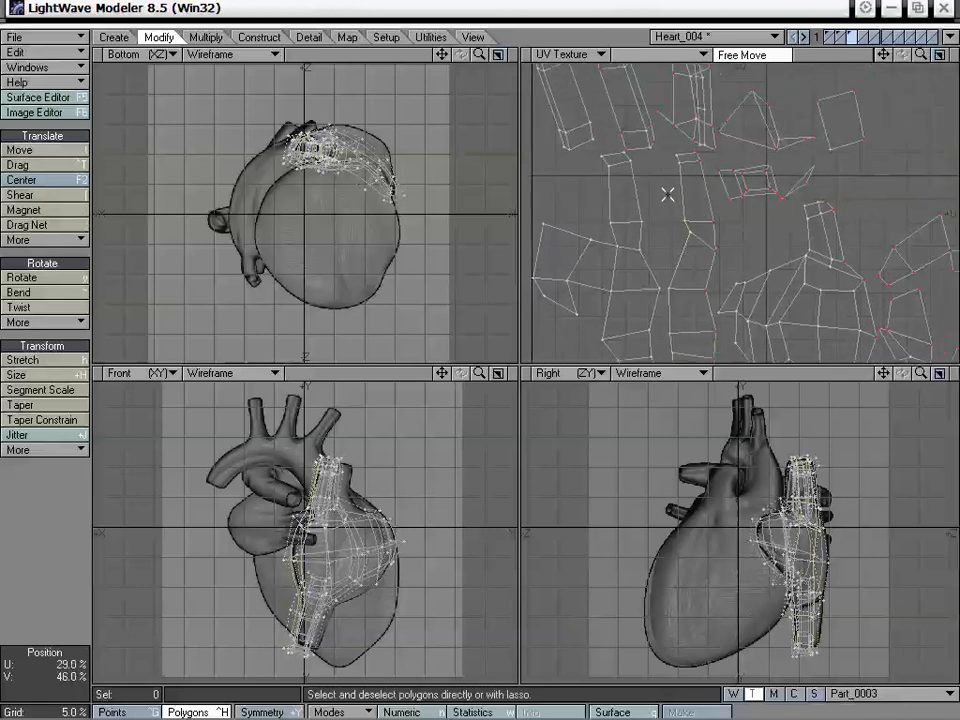
pyautogui.moveTo(884, 55); pyautogui.dragTo(953, 55)
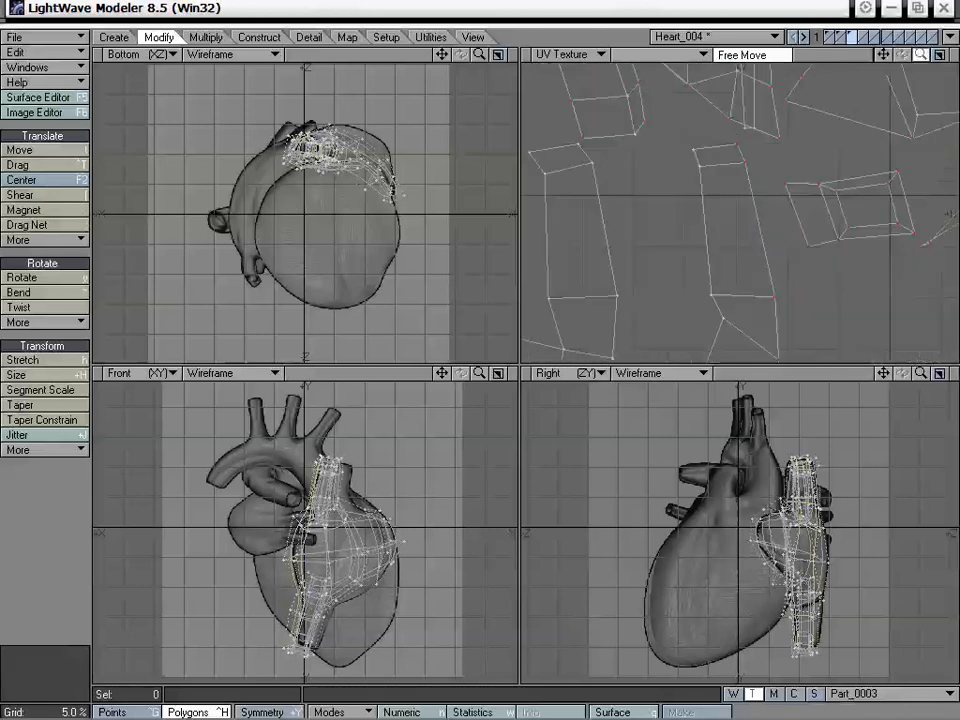
pyautogui.moveTo(889, 55); pyautogui.dragTo(940, 94)
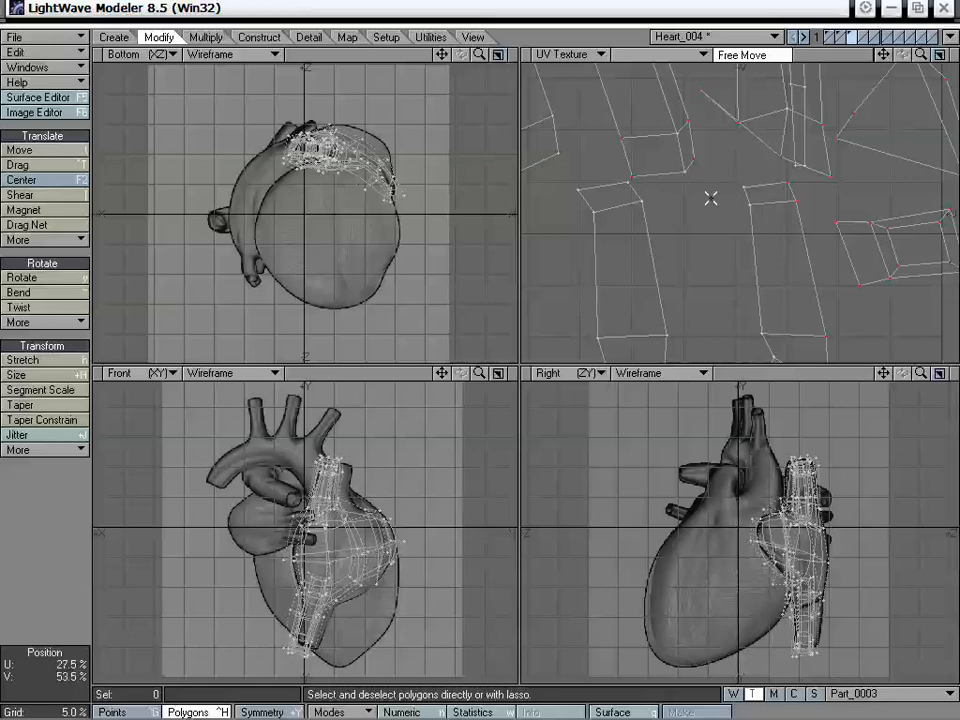
# - Compare the top corner points of the two long strips in the UV and model views to identify the shared ones
pyautogui.hotkey('ctrl', 'g')
pyautogui.click(790, 182)
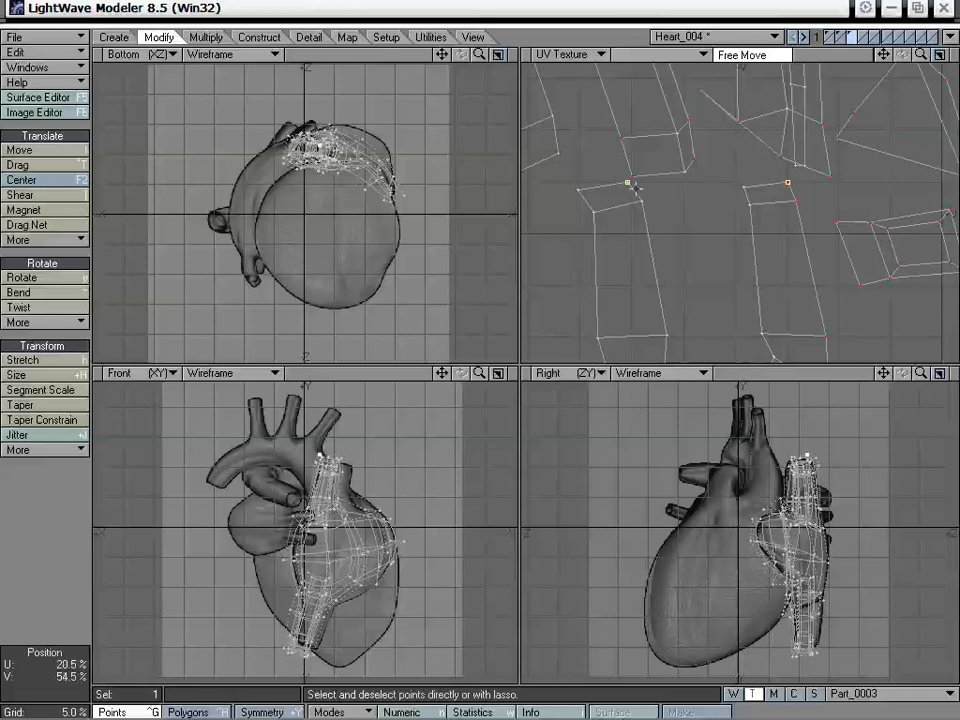
pyautogui.moveTo(816, 157); pyautogui.dragTo(842, 183, button='right')
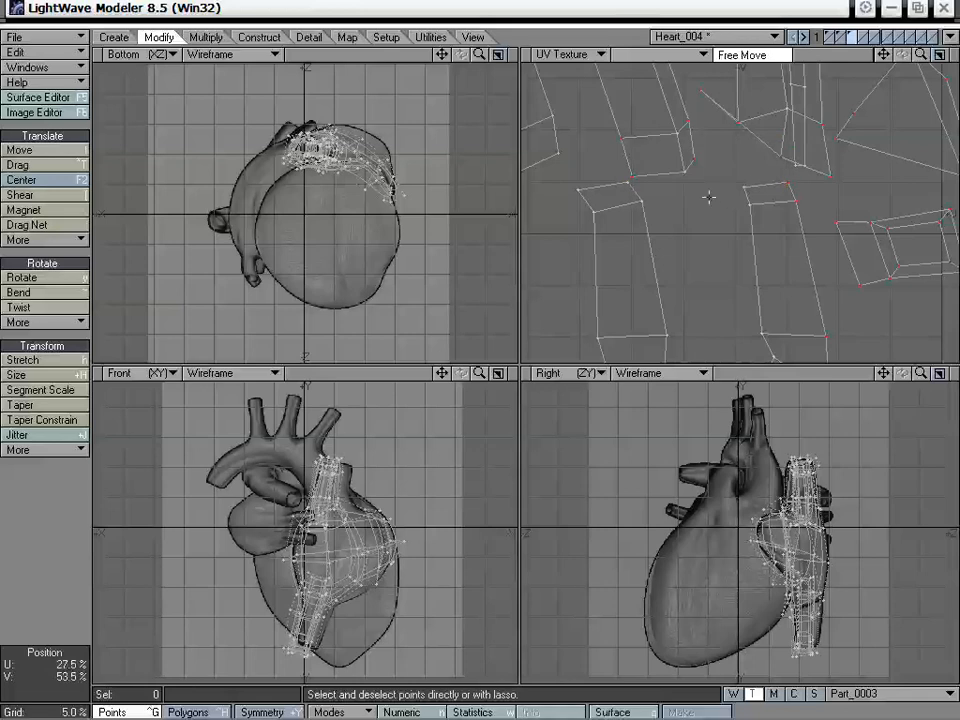
pyautogui.click(744, 187)
pyautogui.keyDown('shift'); pyautogui.click(627, 182); pyautogui.keyUp('shift')
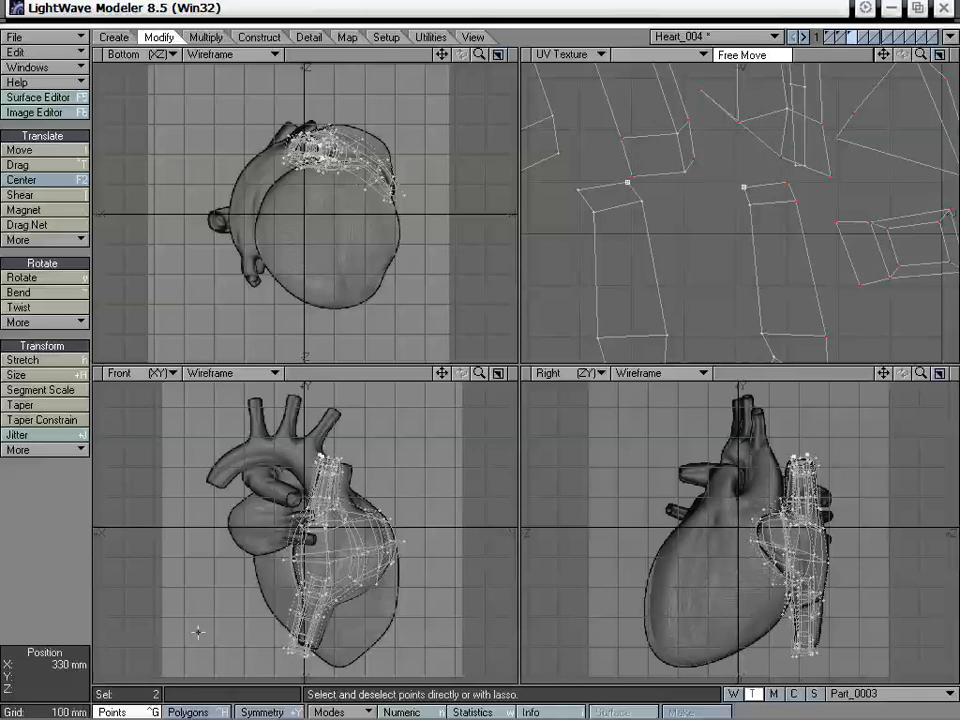
pyautogui.moveTo(479, 54); pyautogui.dragTo(540, 55)
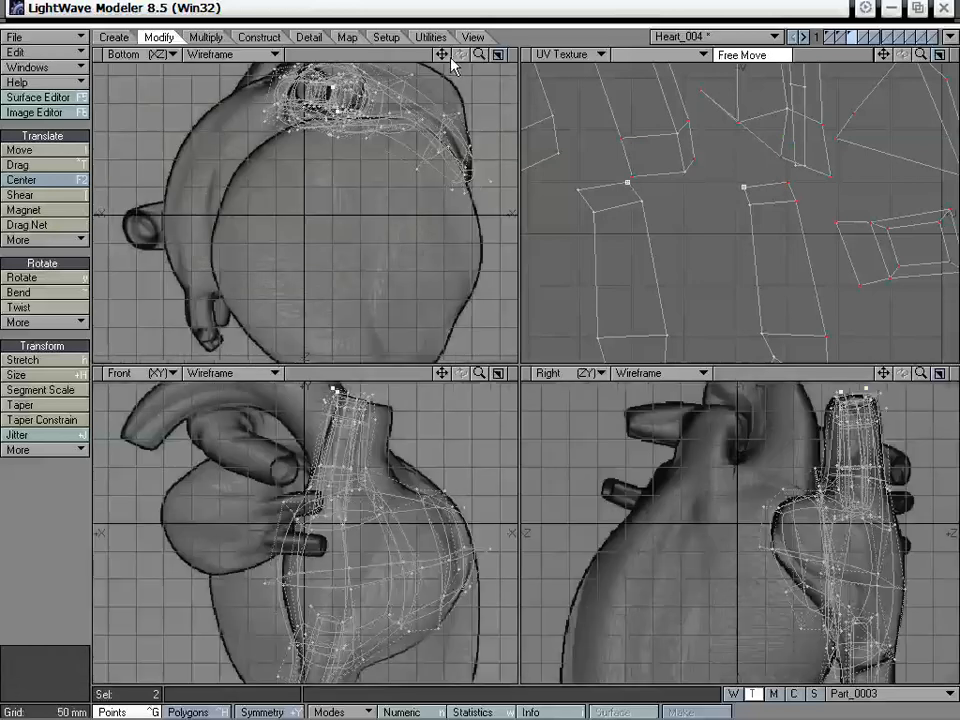
pyautogui.moveTo(442, 55); pyautogui.dragTo(425, 101)
pyautogui.moveTo(561, 181)
pyautogui.mouseDown(button='right')
pyautogui.moveTo(716, 154)
pyautogui.moveTo(557, 202)
pyautogui.mouseUp(button='right')
pyautogui.click(789, 182)
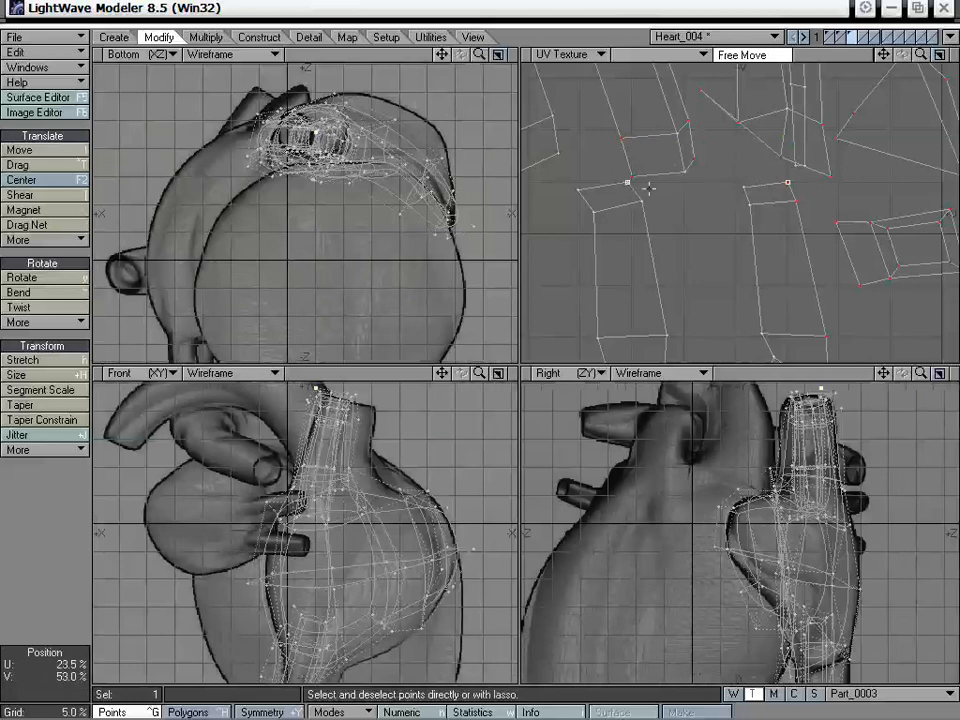
pyautogui.moveTo(793, 251)
pyautogui.mouseDown(button='right')
pyautogui.moveTo(729, 167)
pyautogui.moveTo(738, 236)
pyautogui.mouseUp(button='right')
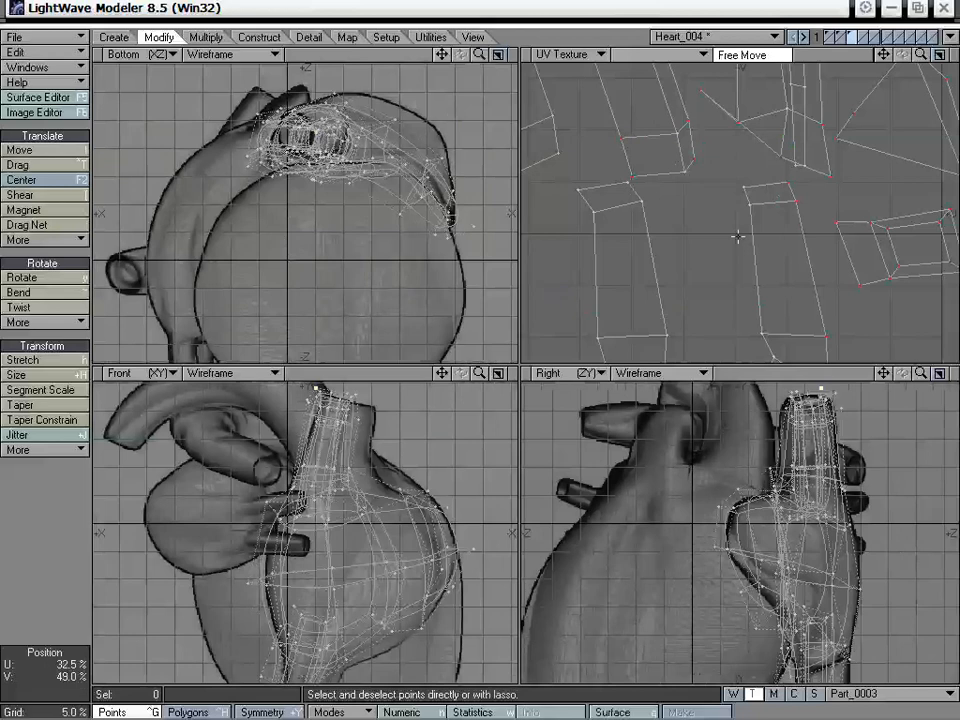
# - Enlarge the UV view to full size and use the Drag tool to swap the side points of the second strip's two lowest rows
pyautogui.moveTo(921, 55); pyautogui.dragTo(877, 3)
pyautogui.moveTo(884, 55); pyautogui.dragTo(881, 44)
pyautogui.hotkey('ctrl', 't')
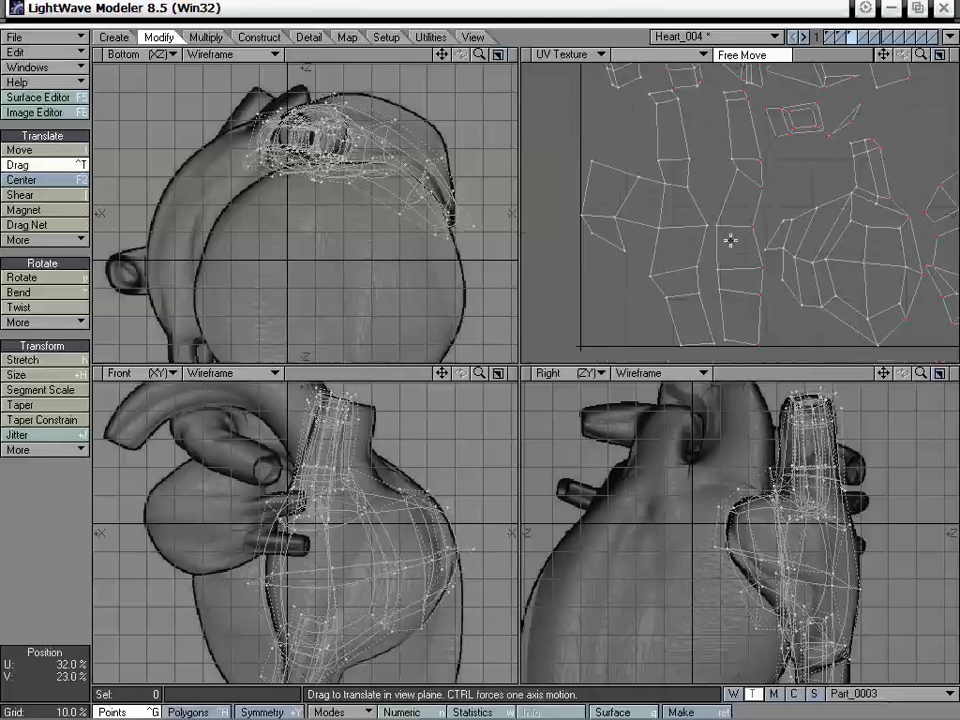
pyautogui.press('KP_0')
pyautogui.moveTo(921, 57); pyautogui.dragTo(931, 33)
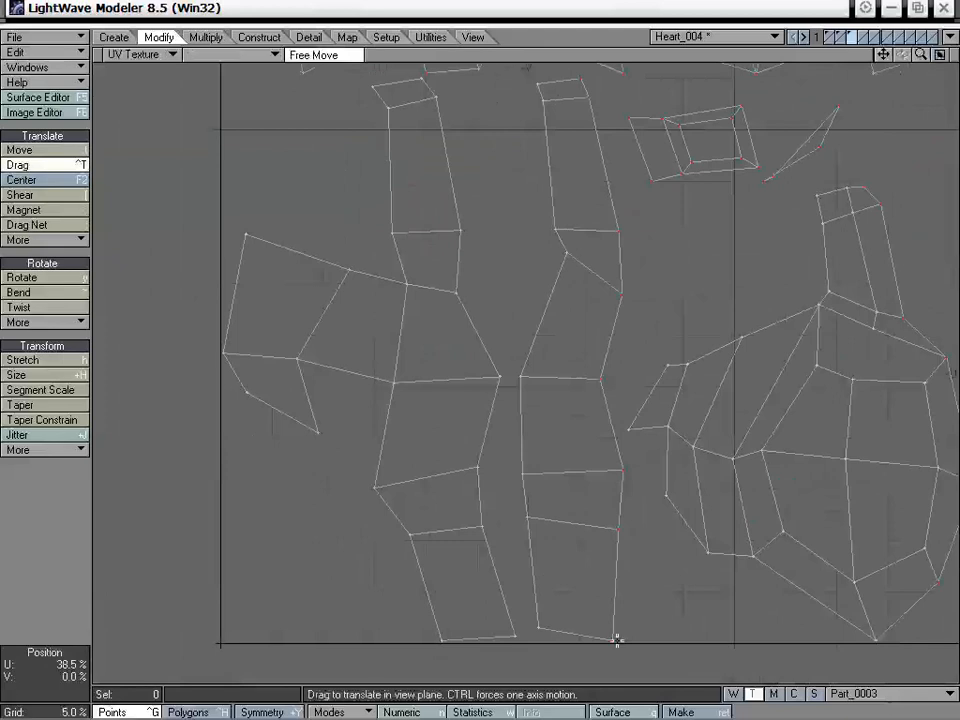
pyautogui.moveTo(615, 640)
pyautogui.mouseDown()
pyautogui.moveTo(527, 635)
pyautogui.moveTo(632, 633)
pyautogui.mouseUp()
pyautogui.moveTo(617, 530)
pyautogui.mouseDown()
pyautogui.moveTo(500, 529)
pyautogui.moveTo(635, 528)
pyautogui.moveTo(614, 532)
pyautogui.mouseUp()
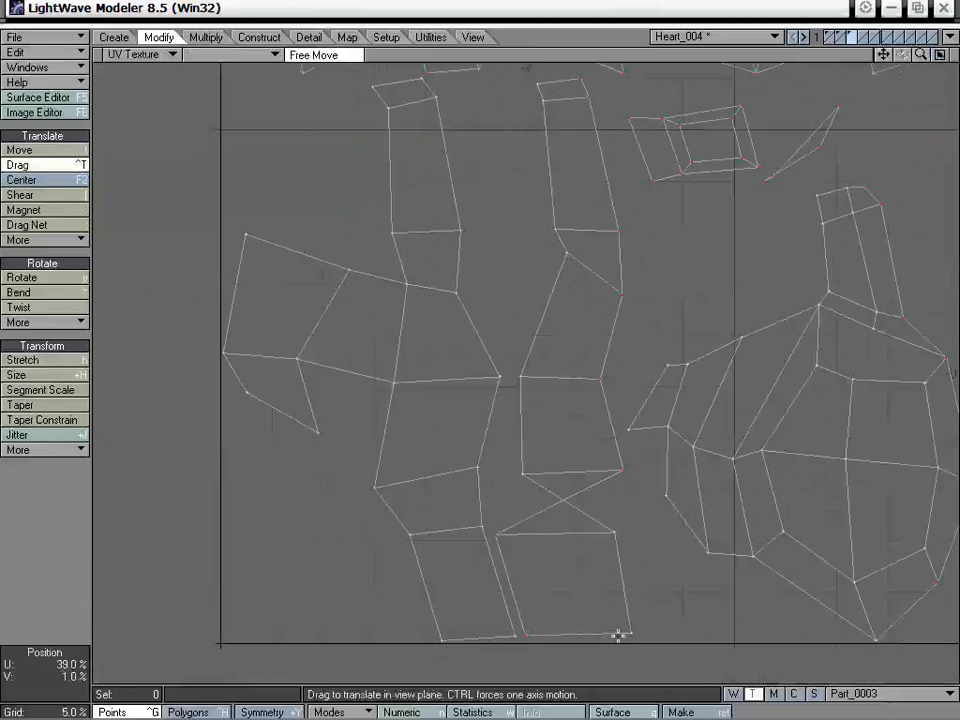
# - Narrow the second strip's lowest polygon and swap the side points of the next two rows up, untwisting its lower half
pyautogui.moveTo(632, 633); pyautogui.dragTo(590, 633)
pyautogui.moveTo(614, 532); pyautogui.dragTo(594, 532)
pyautogui.moveTo(622, 470); pyautogui.dragTo(600, 474)
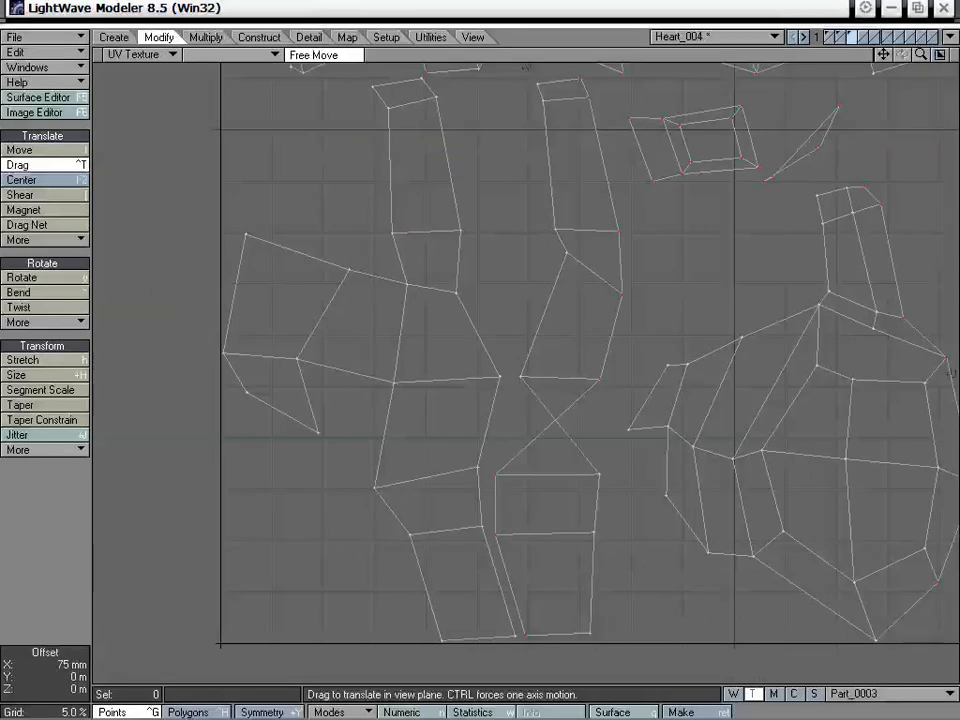
pyautogui.moveTo(597, 380); pyautogui.dragTo(530, 375)
pyautogui.moveTo(603, 380)
pyautogui.mouseDown()
pyautogui.moveTo(515, 375)
pyautogui.moveTo(603, 381)
pyautogui.mouseUp()
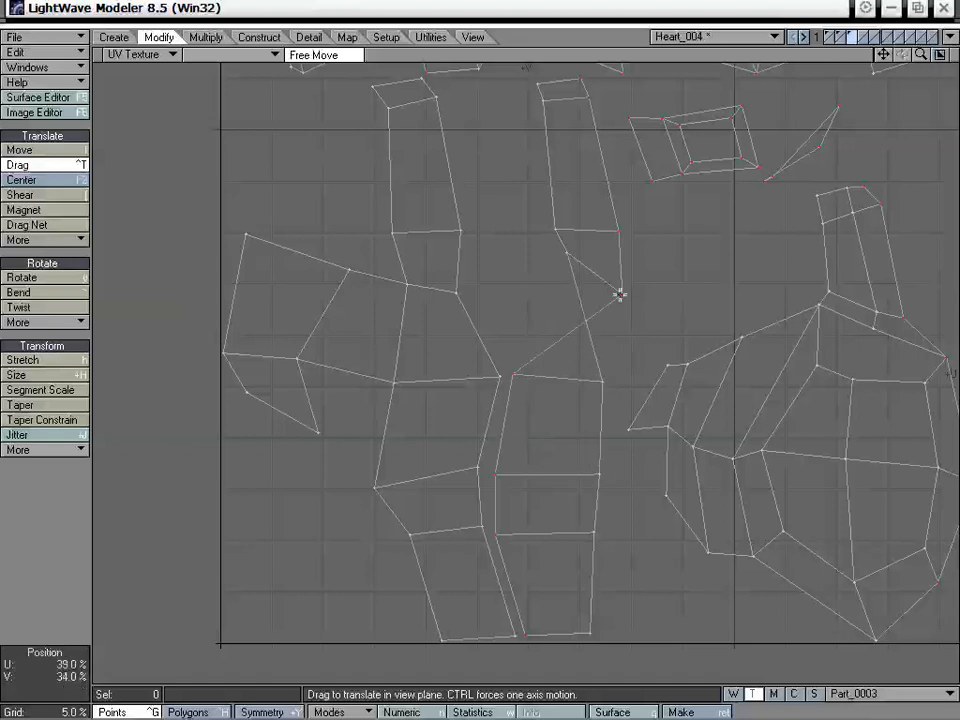
# - Swap the side points of the second strip's four upper rows so its whole upper half is mirrored
pyautogui.moveTo(620, 294); pyautogui.dragTo(496, 298)
pyautogui.moveTo(568, 253); pyautogui.dragTo(629, 288)
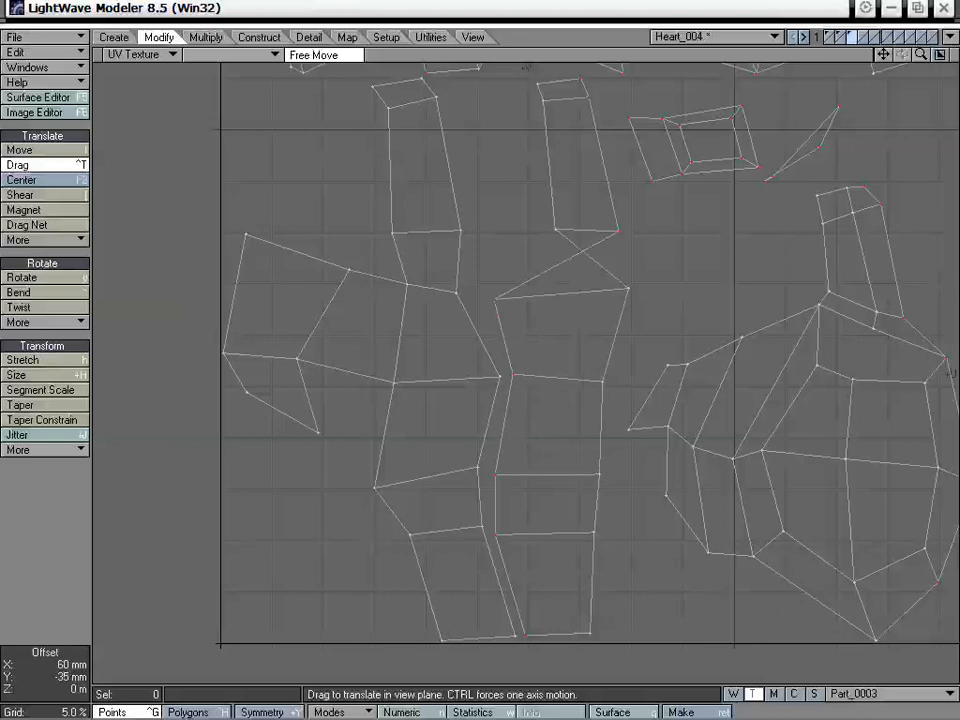
pyautogui.moveTo(617, 231)
pyautogui.mouseDown()
pyautogui.moveTo(501, 236)
pyautogui.moveTo(617, 230)
pyautogui.mouseUp()
pyautogui.moveTo(587, 97); pyautogui.dragTo(477, 112)
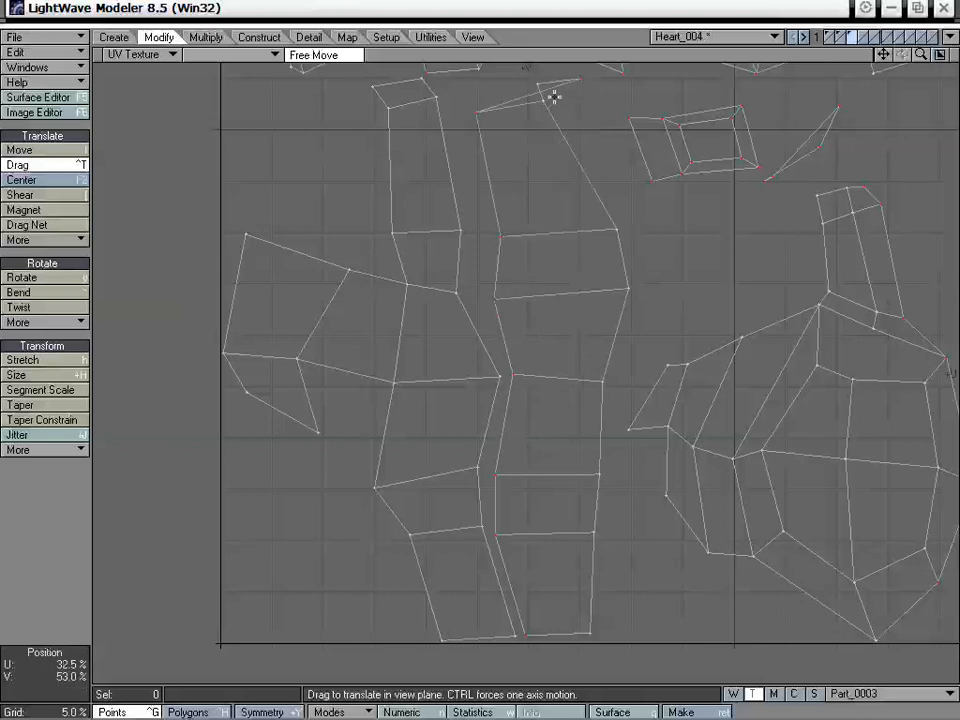
pyautogui.moveTo(543, 100); pyautogui.dragTo(470, 89)
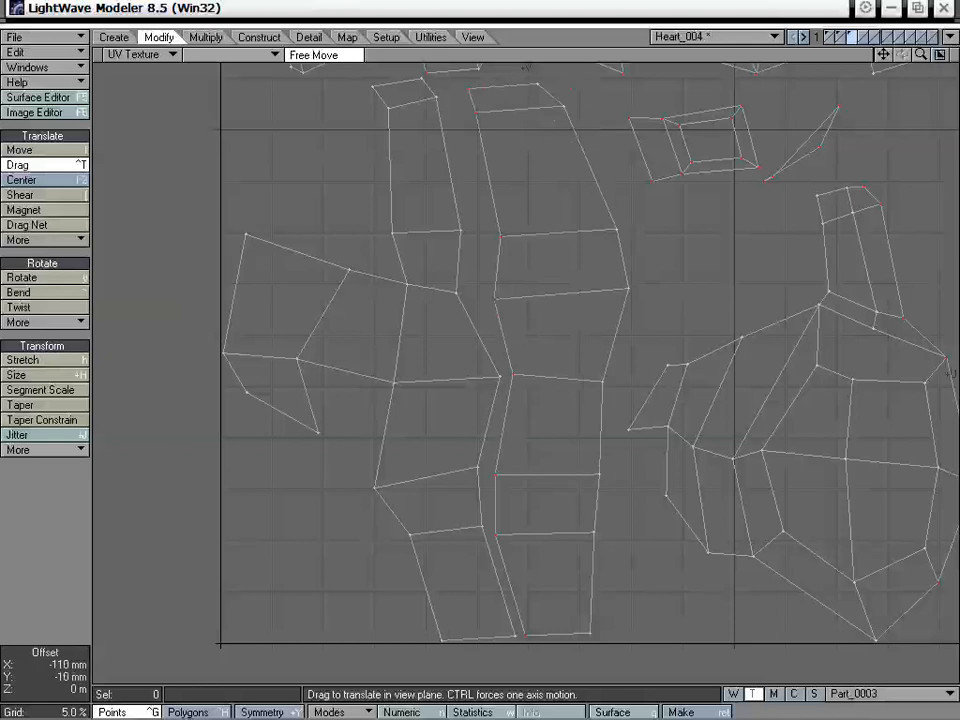
# - Drop the Drag tool and check which top points of the first strip match the mirrored strip's inner corner points
pyautogui.moveTo(883, 54); pyautogui.dragTo(926, 99)
pyautogui.press('space')
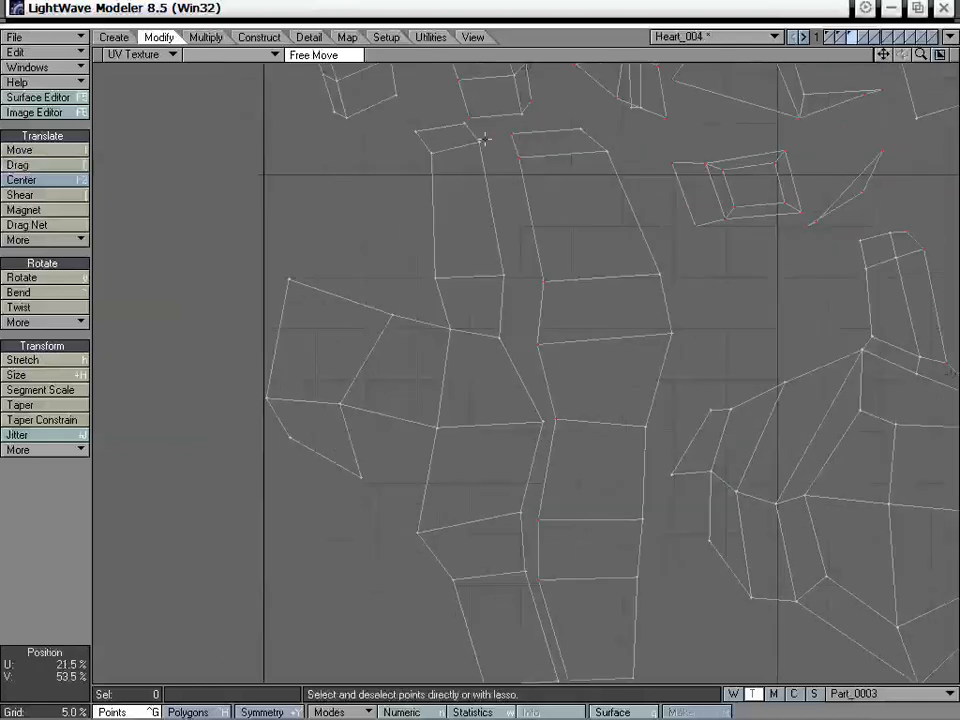
pyautogui.click(511, 133)
pyautogui.moveTo(484, 94)
pyautogui.mouseDown(button='right')
pyautogui.moveTo(533, 100)
pyautogui.moveTo(580, 130)
pyautogui.mouseUp(button='right')
pyautogui.click(520, 158)
pyautogui.click(520, 156)
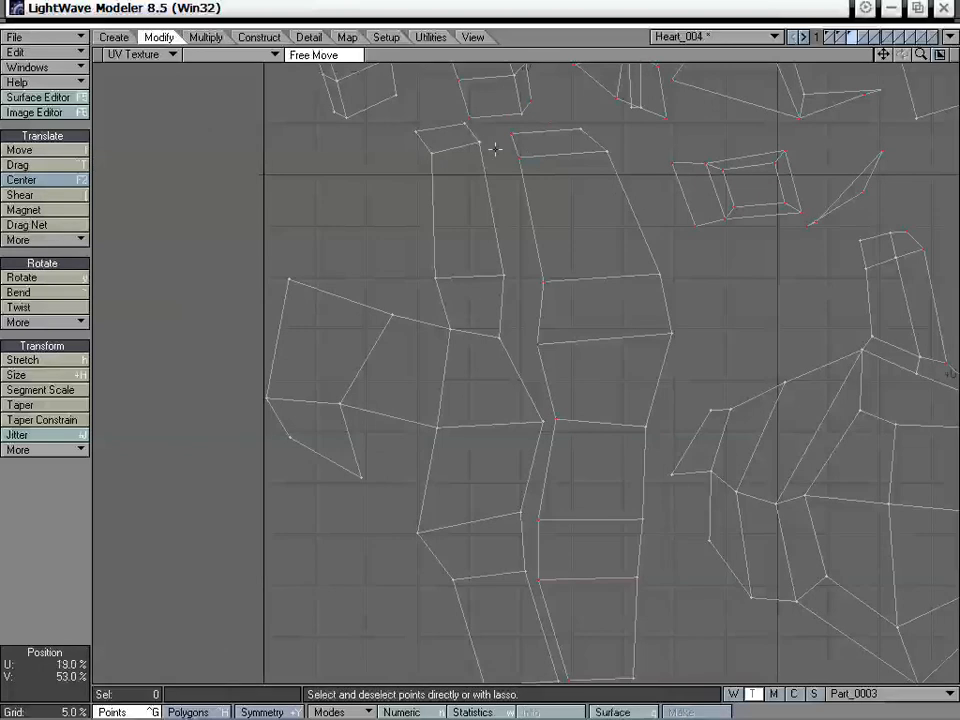
# - Drag the first strip's top two rows of points to straighten its end and bring it closer to the second strip
pyautogui.hotkey('ctrl', 't')
pyautogui.moveTo(489, 154); pyautogui.dragTo(503, 185)
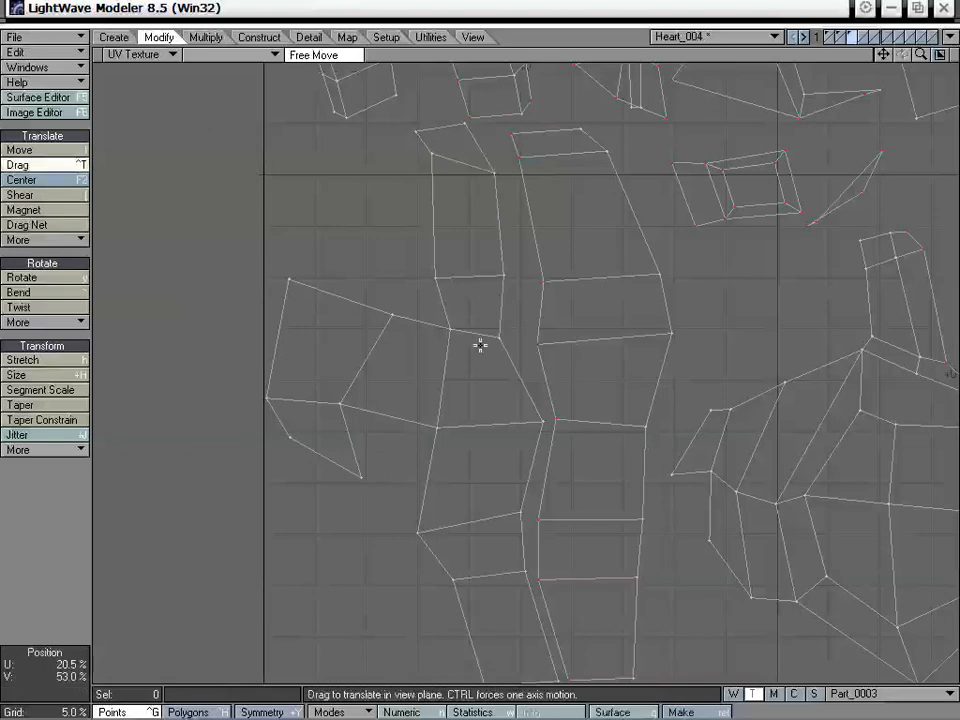
pyautogui.moveTo(431, 155); pyautogui.dragTo(463, 121)
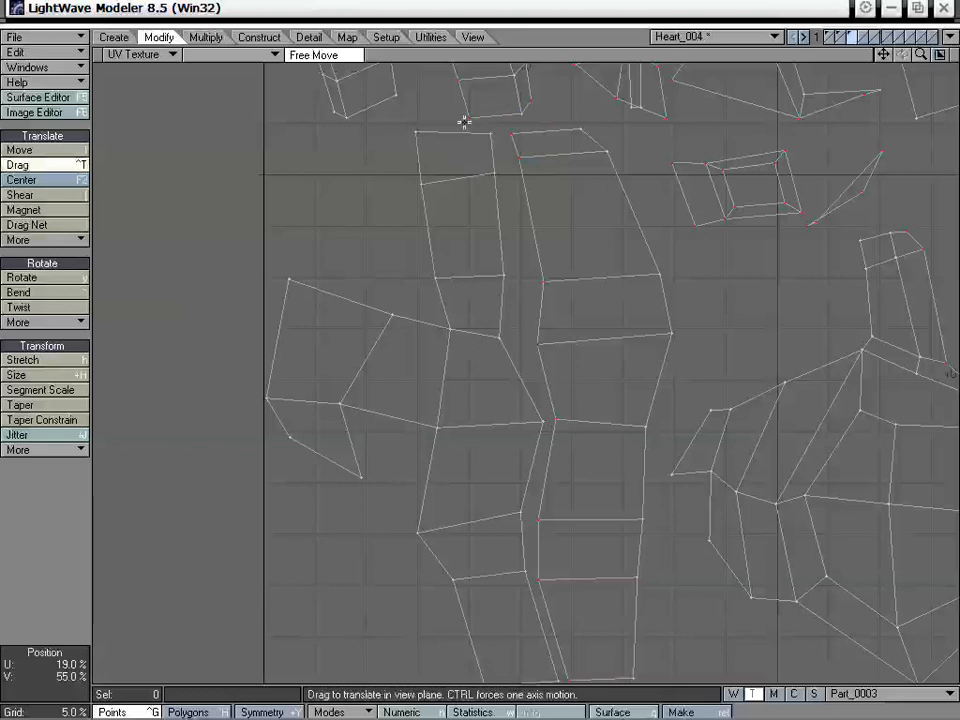
pyautogui.moveTo(499, 171); pyautogui.dragTo(504, 173)
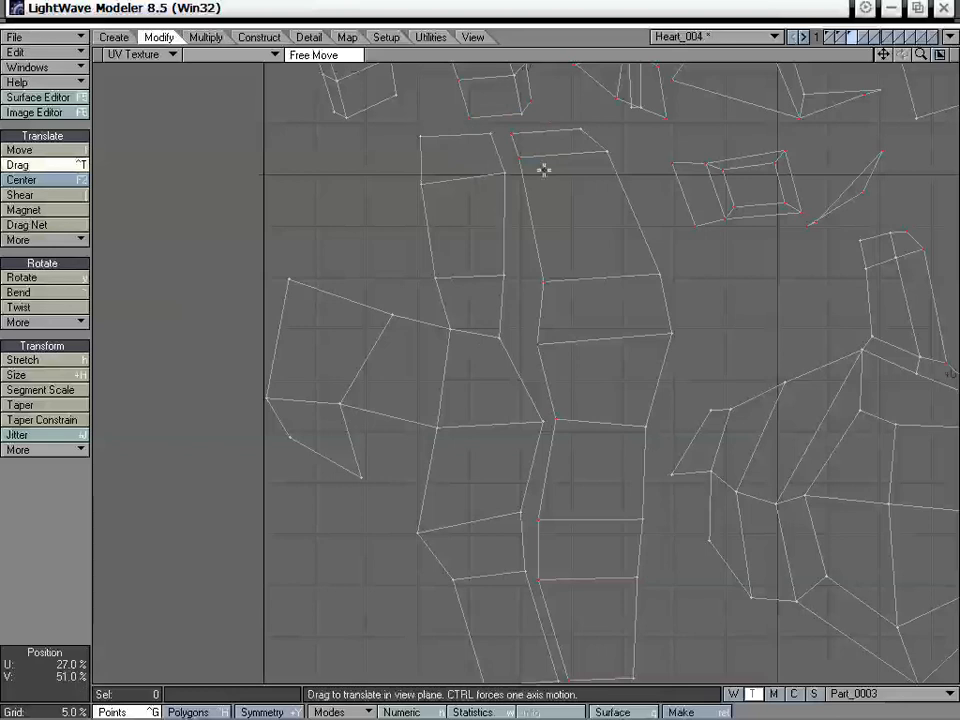
# - Try to weld the matching inner points near the top of the two strips, then dismiss the message and clear the selection
pyautogui.press('space')
pyautogui.click(520, 157)
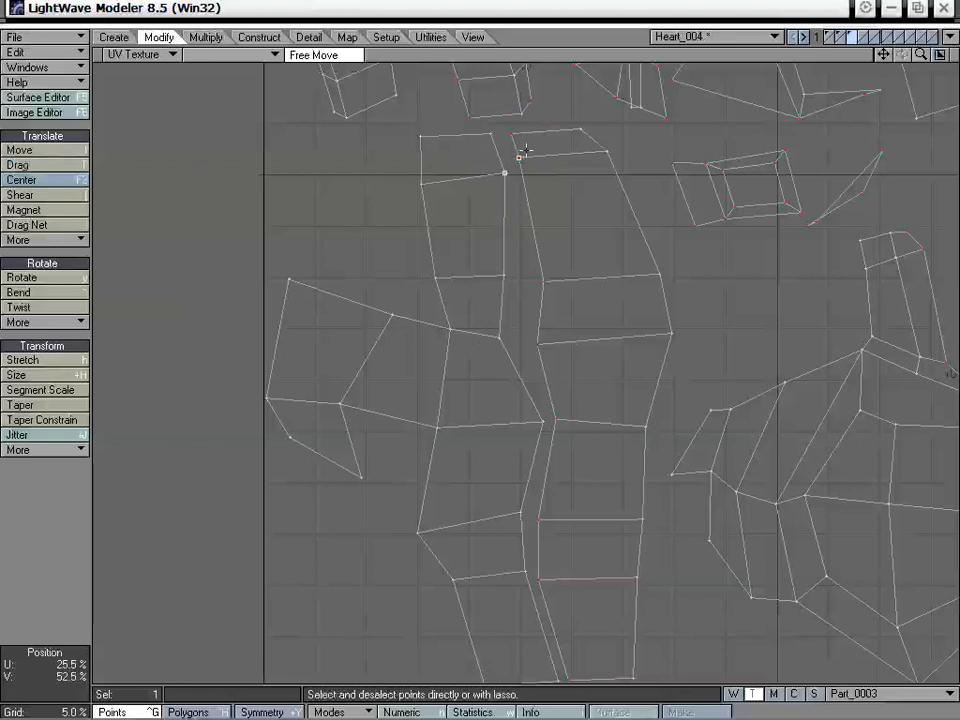
pyautogui.hotkey('ctrl', 'w')
pyautogui.moveTo(412, 271); pyautogui.dragTo(415, 264)
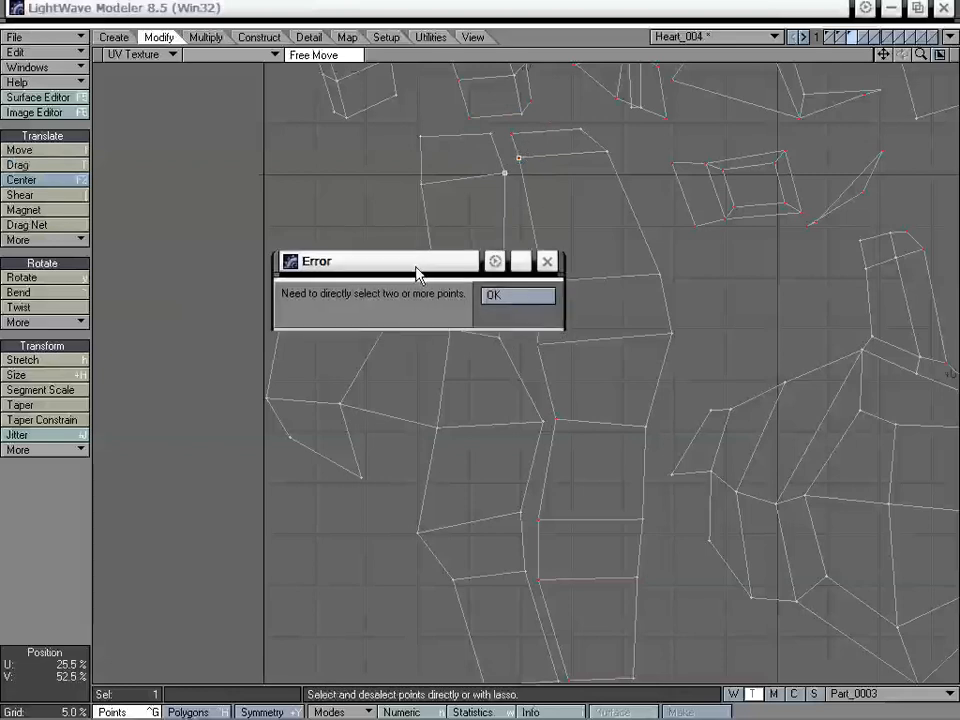
pyautogui.click(500, 296)
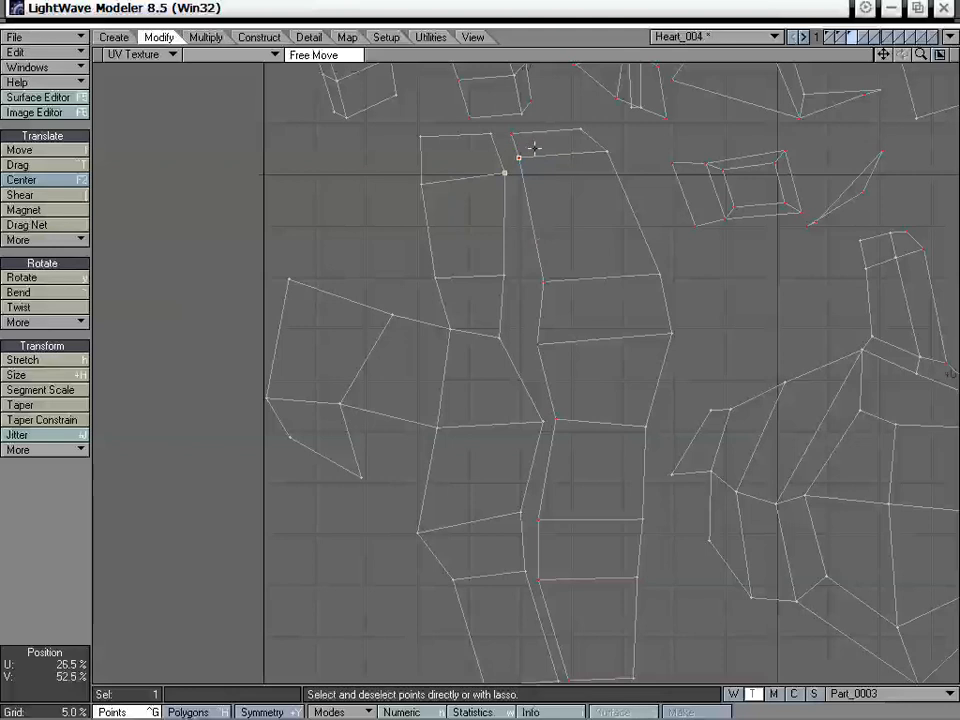
pyautogui.moveTo(538, 136)
pyautogui.mouseDown(button='right')
pyautogui.moveTo(576, 230)
pyautogui.moveTo(565, 194)
pyautogui.mouseUp(button='right')
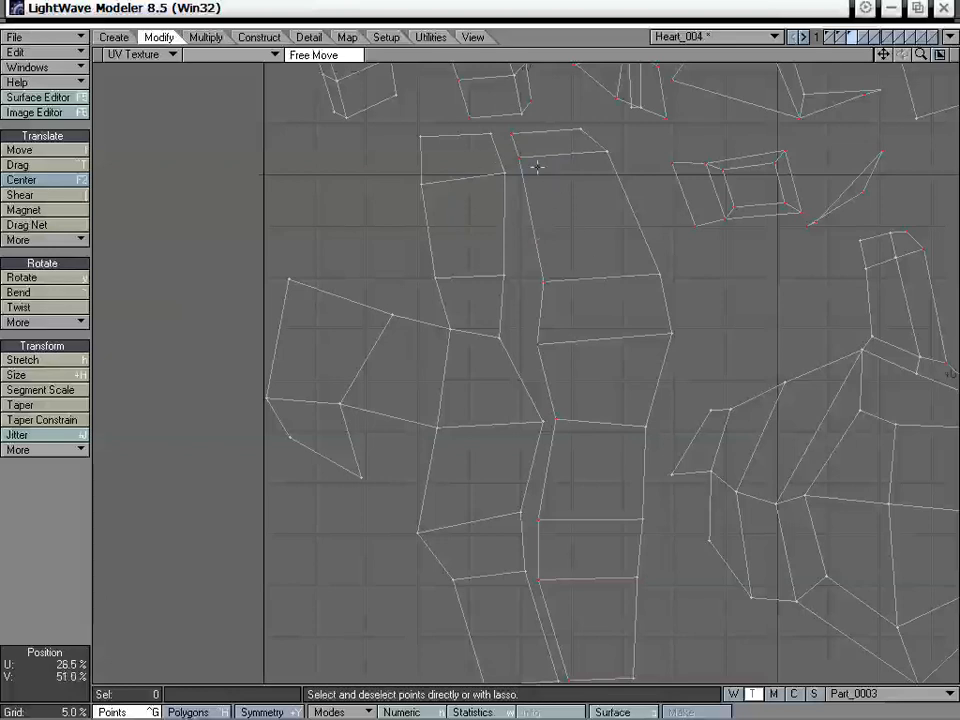
# - Drag the facing edge points of both long strips together row by row from top to bottom, closing the gap between them
pyautogui.hotkey('ctrl', 't')
pyautogui.moveTo(525, 161); pyautogui.dragTo(496, 133)
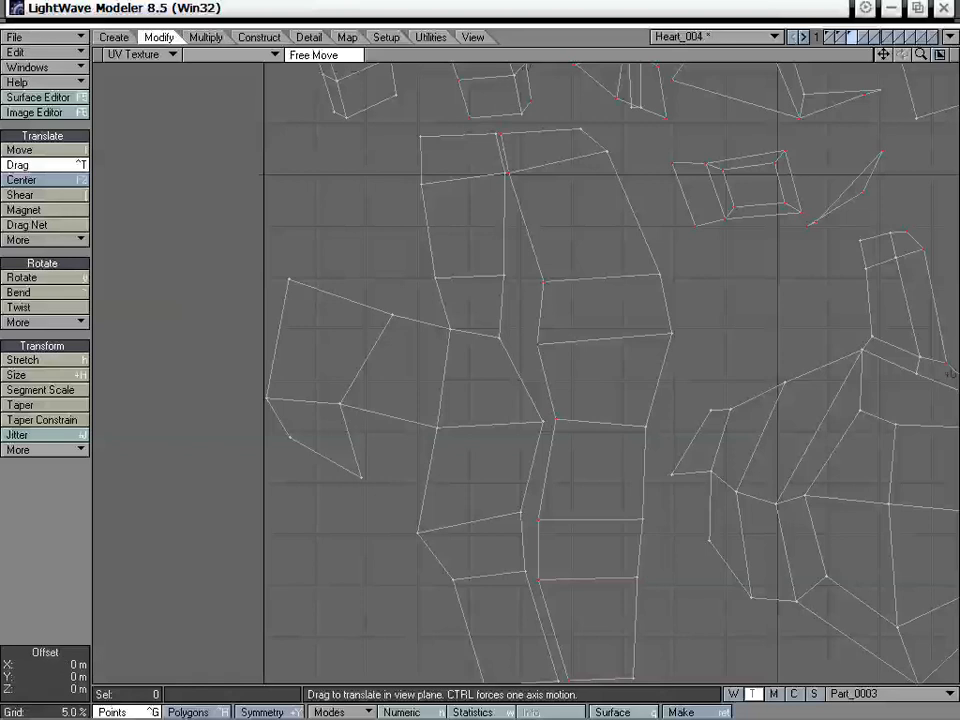
pyautogui.moveTo(549, 281); pyautogui.dragTo(514, 275)
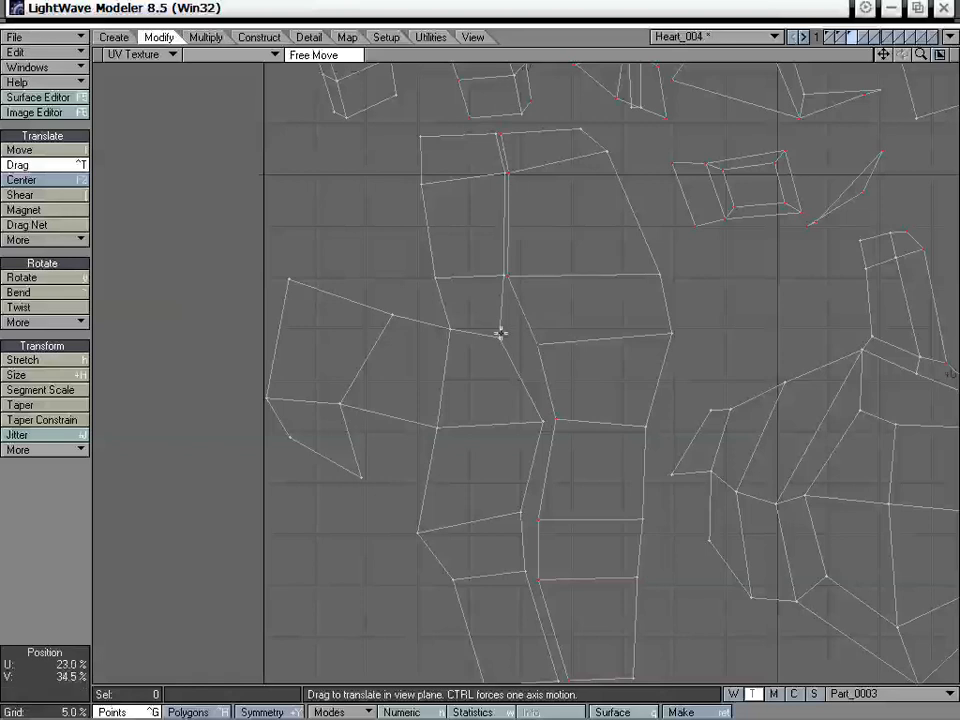
pyautogui.moveTo(499, 334); pyautogui.dragTo(523, 340)
pyautogui.moveTo(544, 427)
pyautogui.mouseDown()
pyautogui.moveTo(553, 422)
pyautogui.moveTo(529, 418)
pyautogui.mouseUp()
pyautogui.moveTo(541, 517); pyautogui.dragTo(524, 516)
pyautogui.keyDown('alt'); pyautogui.moveTo(566, 561); pyautogui.dragTo(557, 442); pyautogui.keyUp('alt')
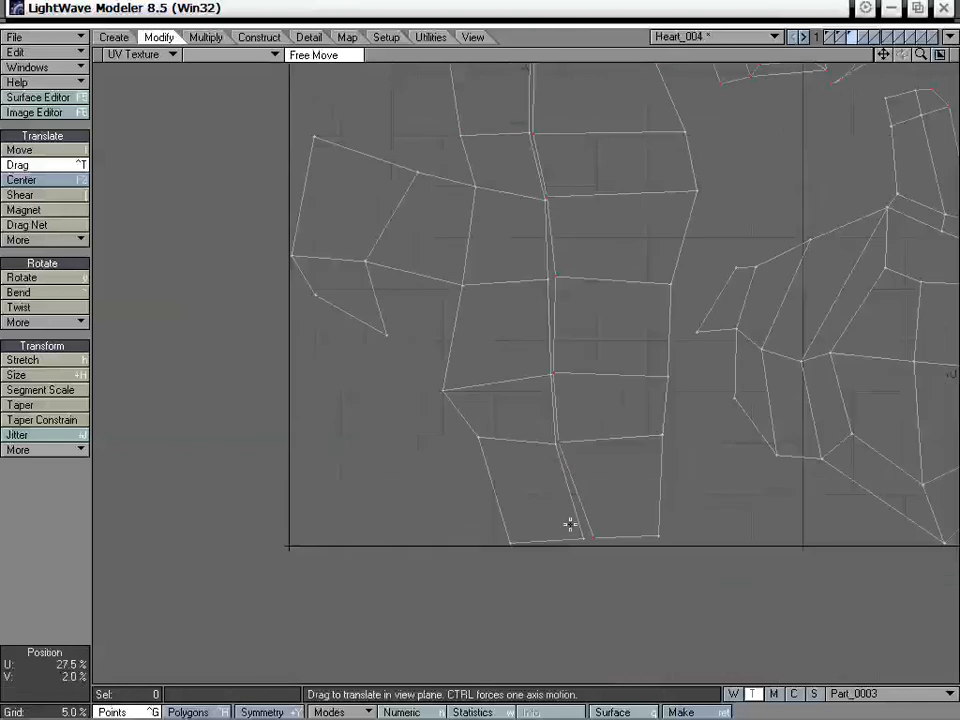
pyautogui.moveTo(583, 538); pyautogui.dragTo(484, 538)
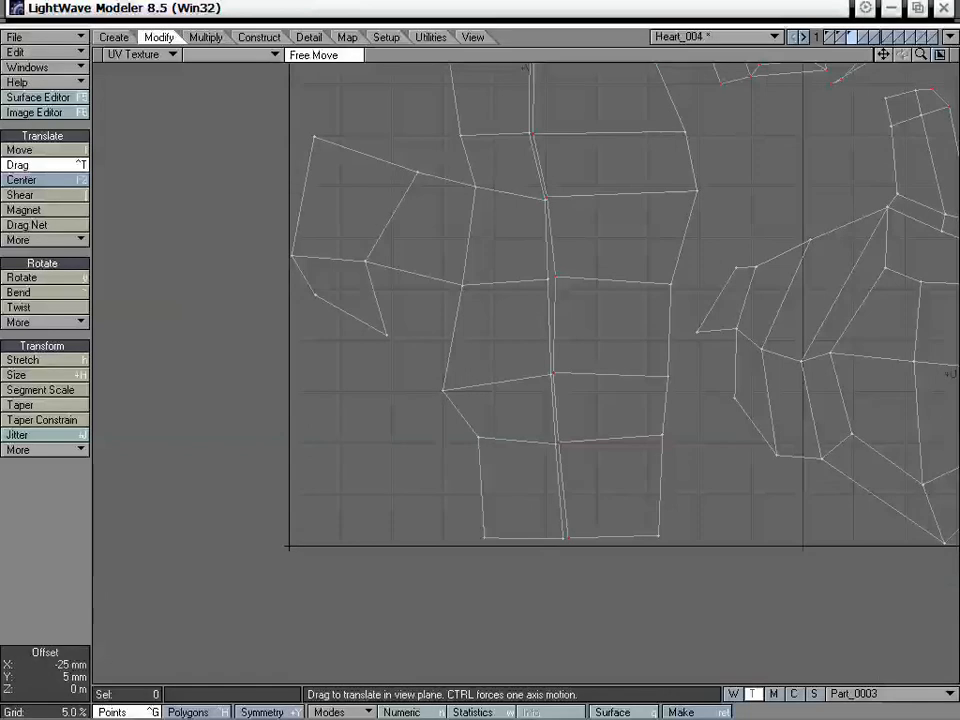
# - Straighten the outer edge of the first long strip by dragging its points row by row from bottom to top
pyautogui.moveTo(482, 440); pyautogui.dragTo(459, 438)
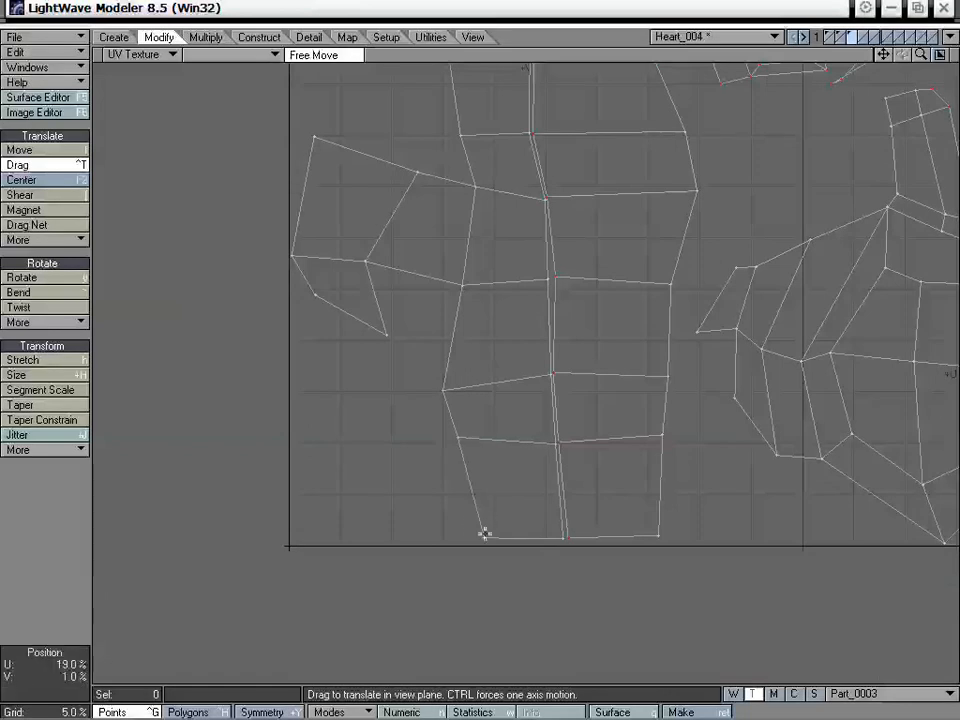
pyautogui.moveTo(488, 531); pyautogui.dragTo(473, 531)
pyautogui.moveTo(458, 438); pyautogui.dragTo(468, 441)
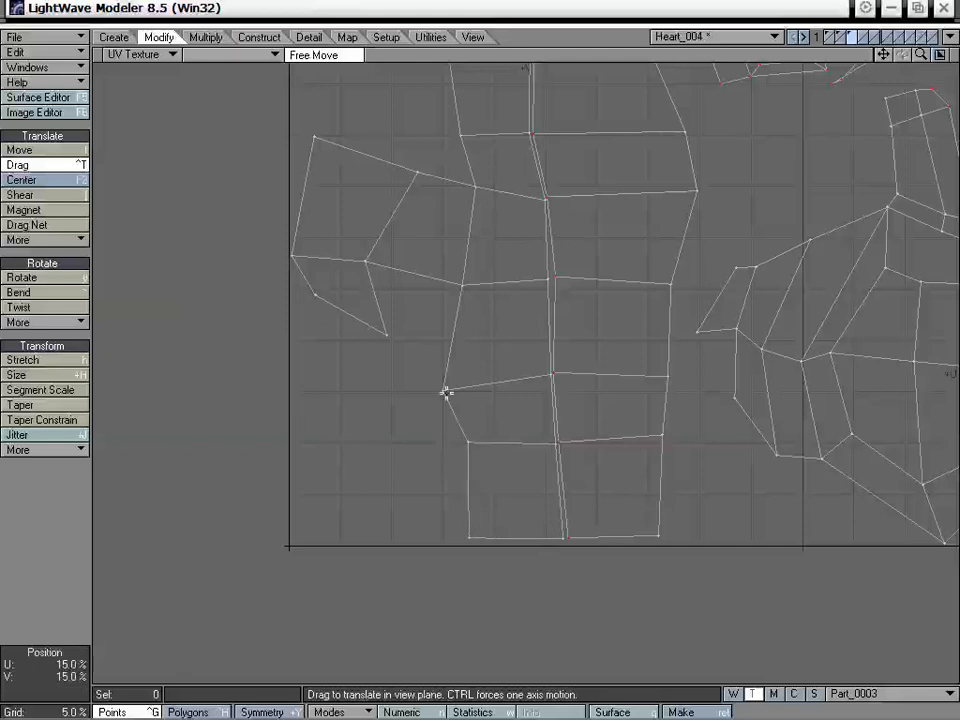
pyautogui.moveTo(444, 391); pyautogui.dragTo(464, 385)
pyautogui.keyDown('alt'); pyautogui.moveTo(588, 344); pyautogui.dragTo(589, 498); pyautogui.keyUp('alt')
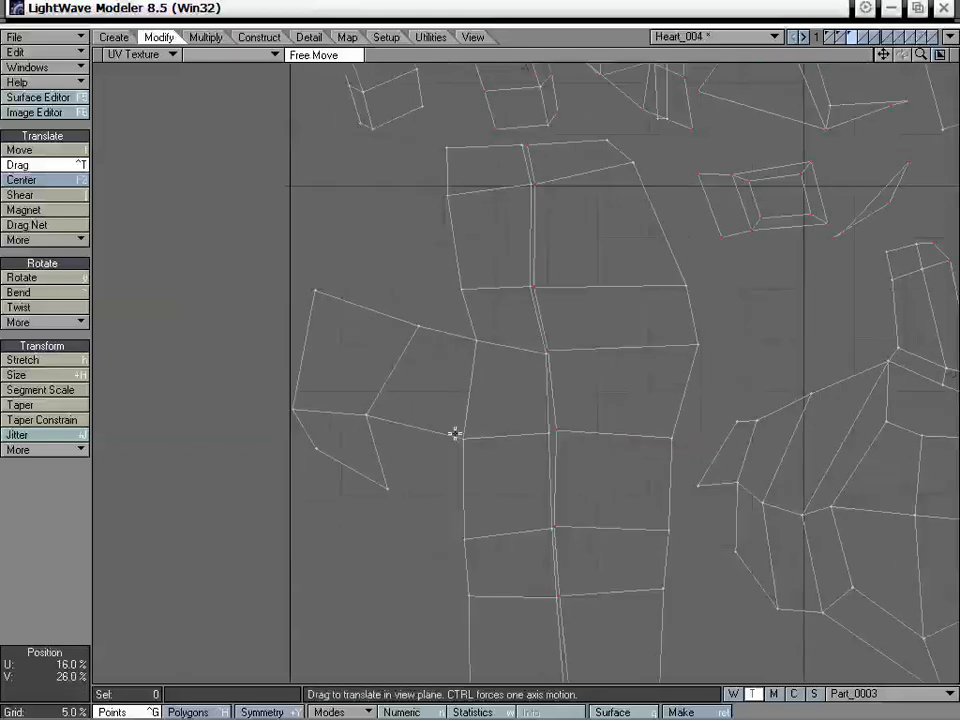
pyautogui.moveTo(463, 438); pyautogui.dragTo(458, 438)
pyautogui.moveTo(476, 341); pyautogui.dragTo(455, 341)
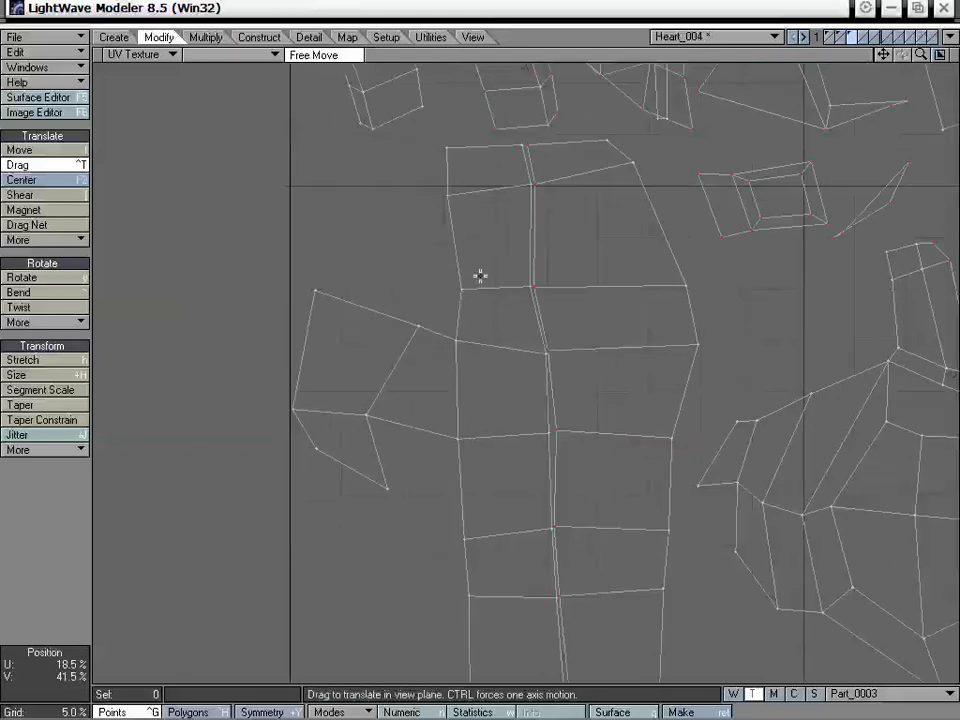
pyautogui.moveTo(461, 289); pyautogui.dragTo(451, 289)
pyautogui.moveTo(447, 194); pyautogui.dragTo(452, 195)
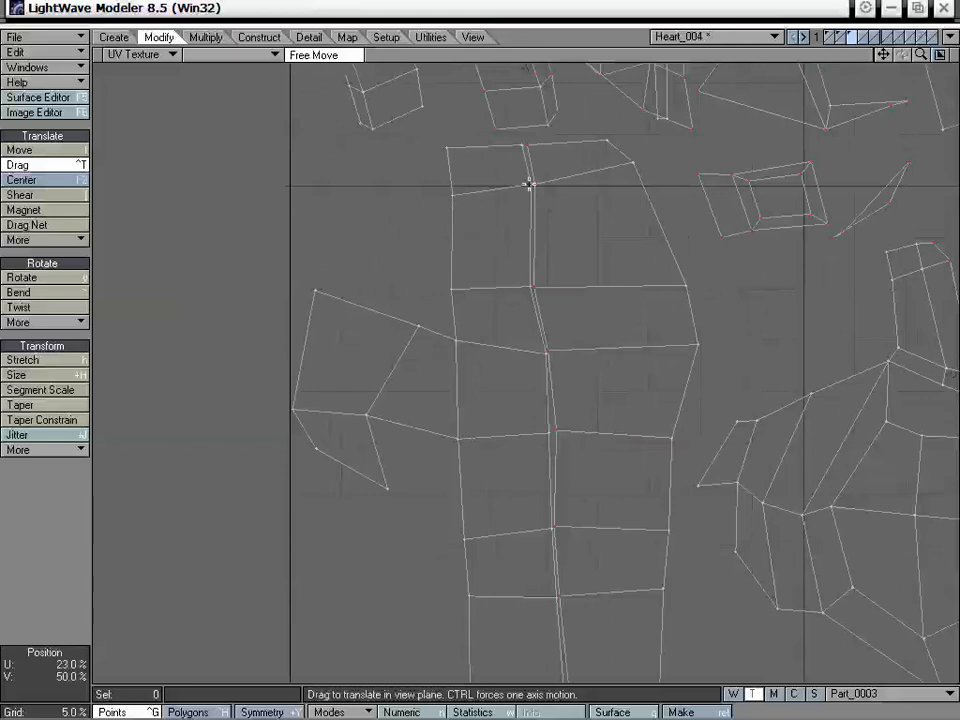
# - Even out the top two rows of both strips by dragging their seam points and outer corner points
pyautogui.moveTo(529, 184); pyautogui.dragTo(533, 205)
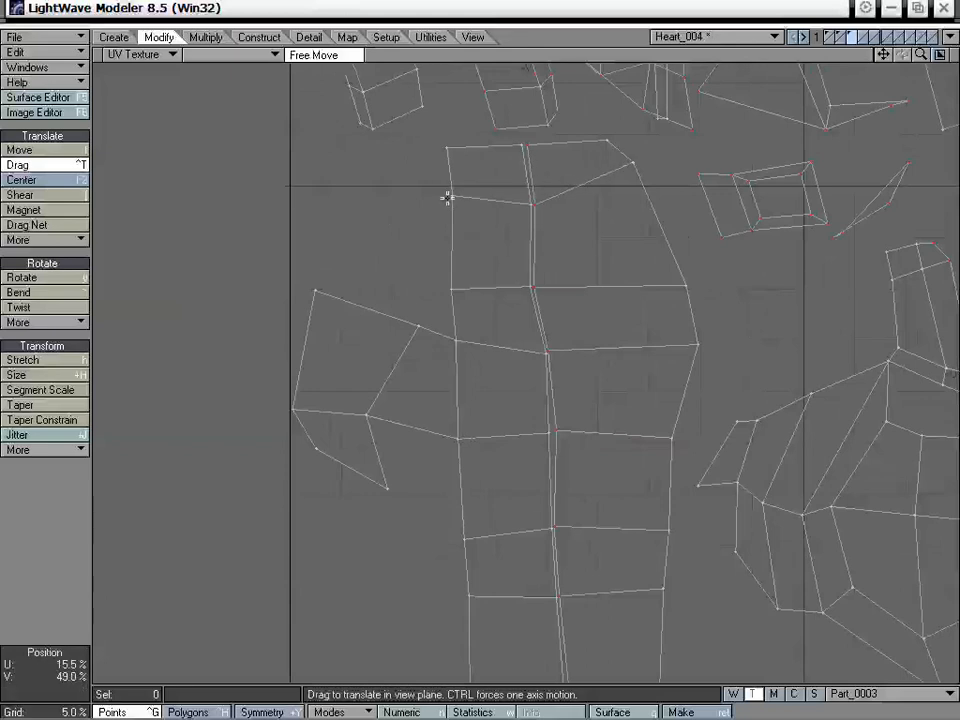
pyautogui.moveTo(452, 196); pyautogui.dragTo(447, 205)
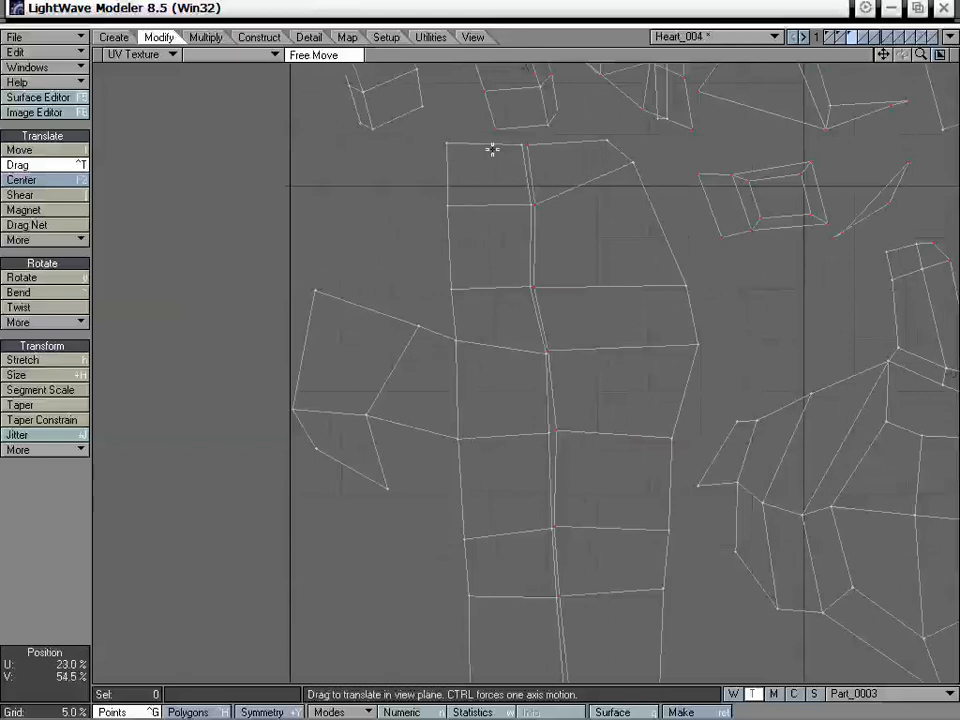
pyautogui.moveTo(526, 148); pyautogui.dragTo(525, 143)
pyautogui.moveTo(624, 168); pyautogui.dragTo(628, 215)
pyautogui.moveTo(608, 138); pyautogui.dragTo(613, 138)
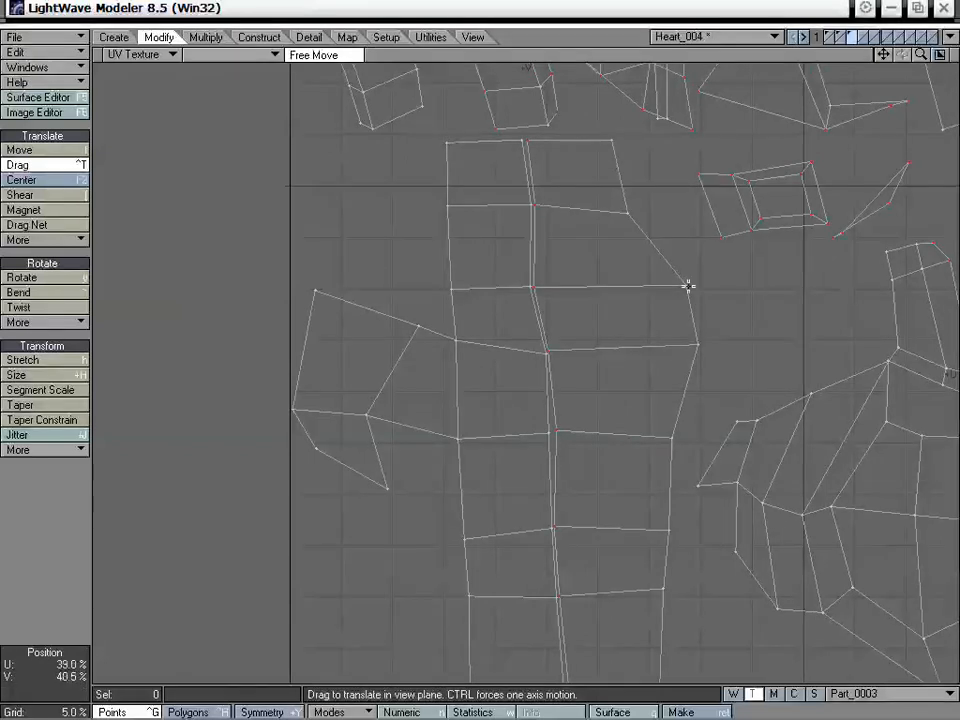
# - Pull the second strip's outer edge points inward from the third row down so its width roughly matches the first strip
pyautogui.moveTo(687, 285); pyautogui.dragTo(636, 290)
pyautogui.moveTo(698, 345); pyautogui.dragTo(642, 355)
pyautogui.keyDown('alt'); pyautogui.moveTo(698, 410); pyautogui.dragTo(635, 233); pyautogui.keyUp('alt')
pyautogui.moveTo(544, 227); pyautogui.dragTo(540, 226)
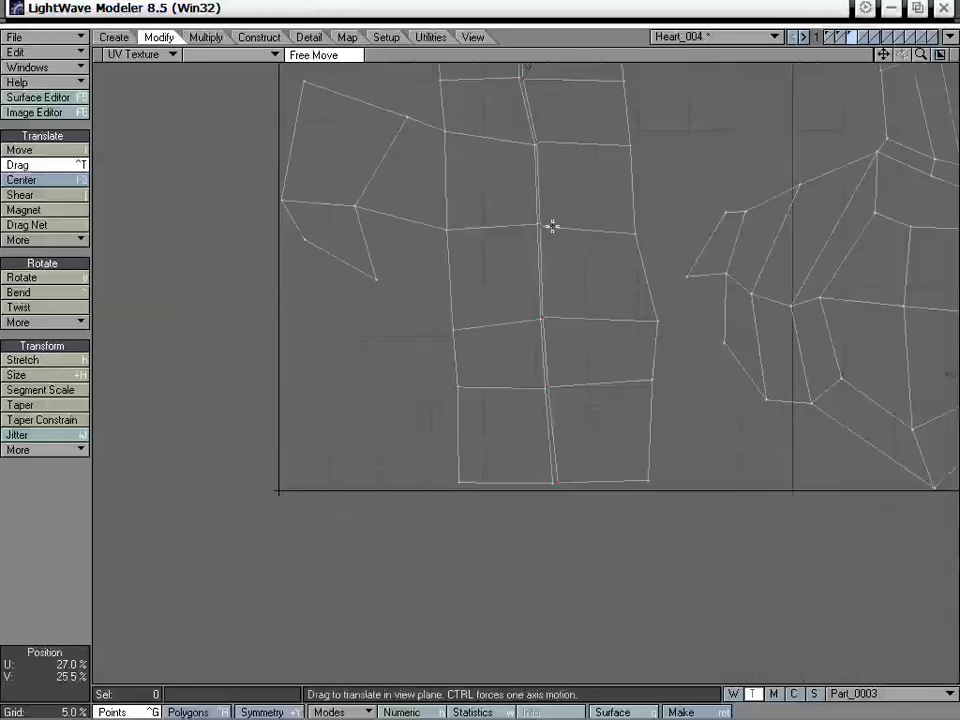
pyautogui.moveTo(658, 330); pyautogui.dragTo(638, 330)
pyautogui.moveTo(652, 379)
pyautogui.mouseDown()
pyautogui.moveTo(647, 394)
pyautogui.moveTo(651, 377)
pyautogui.mouseUp()
pyautogui.moveTo(651, 377); pyautogui.dragTo(641, 397)
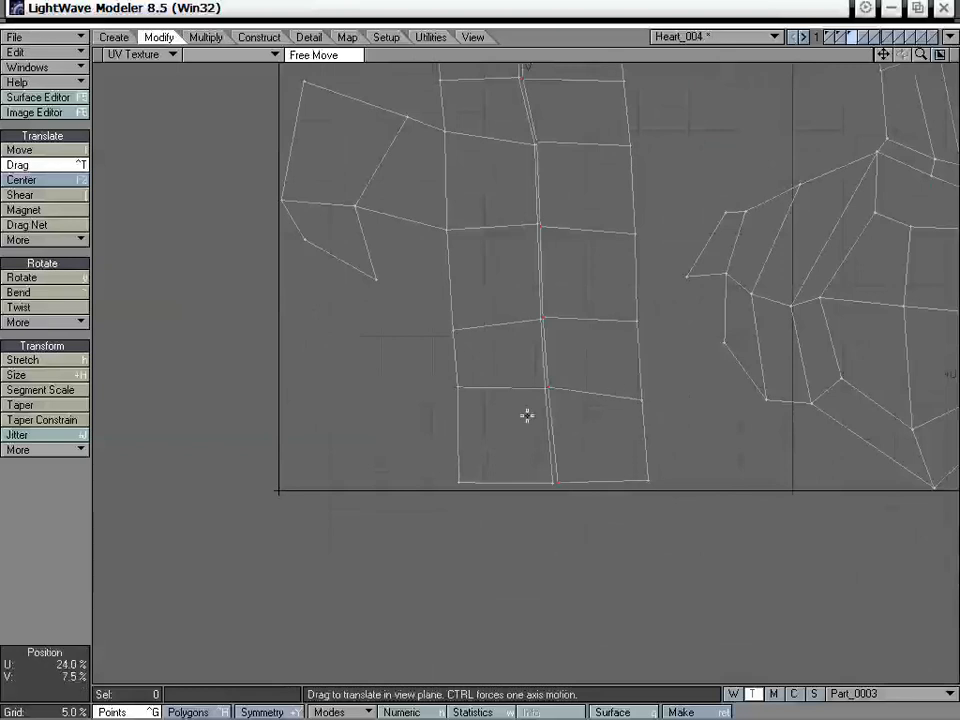
# - Lower the first strip's points in the second-lowest row and shift the seam points of the top three rows to straighten the seam
pyautogui.moveTo(545, 389); pyautogui.dragTo(545, 399)
pyautogui.moveTo(459, 388); pyautogui.dragTo(459, 403)
pyautogui.keyDown('alt'); pyautogui.moveTo(622, 226); pyautogui.dragTo(582, 403); pyautogui.keyUp('alt')
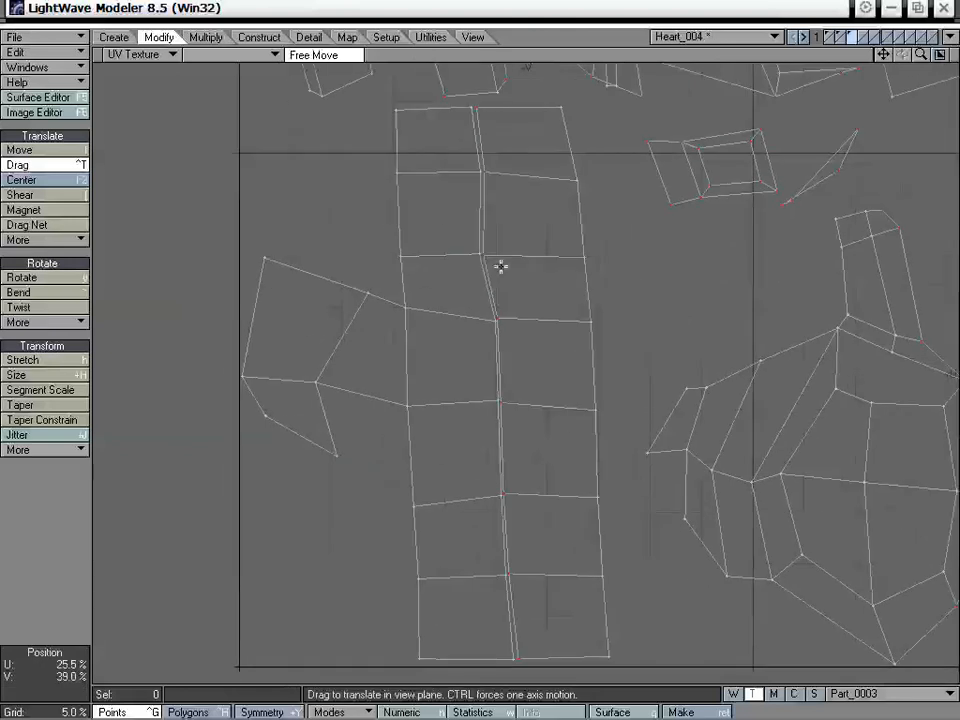
pyautogui.moveTo(482, 253); pyautogui.dragTo(492, 253)
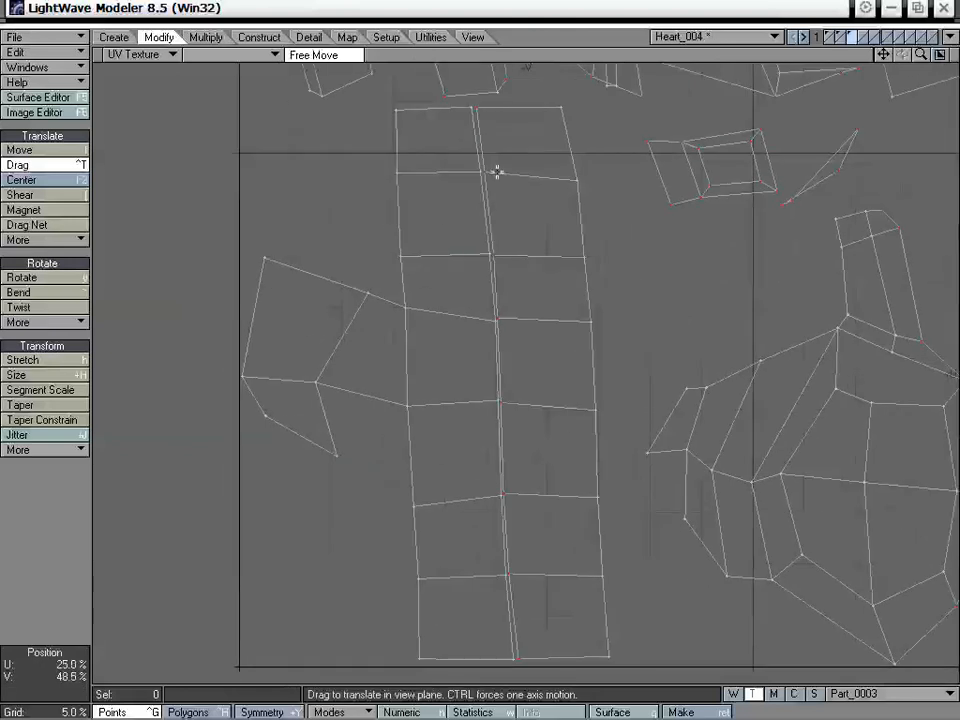
pyautogui.moveTo(476, 108); pyautogui.dragTo(485, 108)
pyautogui.moveTo(482, 172); pyautogui.dragTo(488, 172)
# - Return to the four-viewport layout, select an end polygon of the second slanted island to locate it on the heart, and clear the selection
pyautogui.keyDown('alt'); pyautogui.moveTo(640, 269); pyautogui.dragTo(620, 228); pyautogui.keyUp('alt')
pyautogui.moveTo(921, 55); pyautogui.dragTo(888, 119)
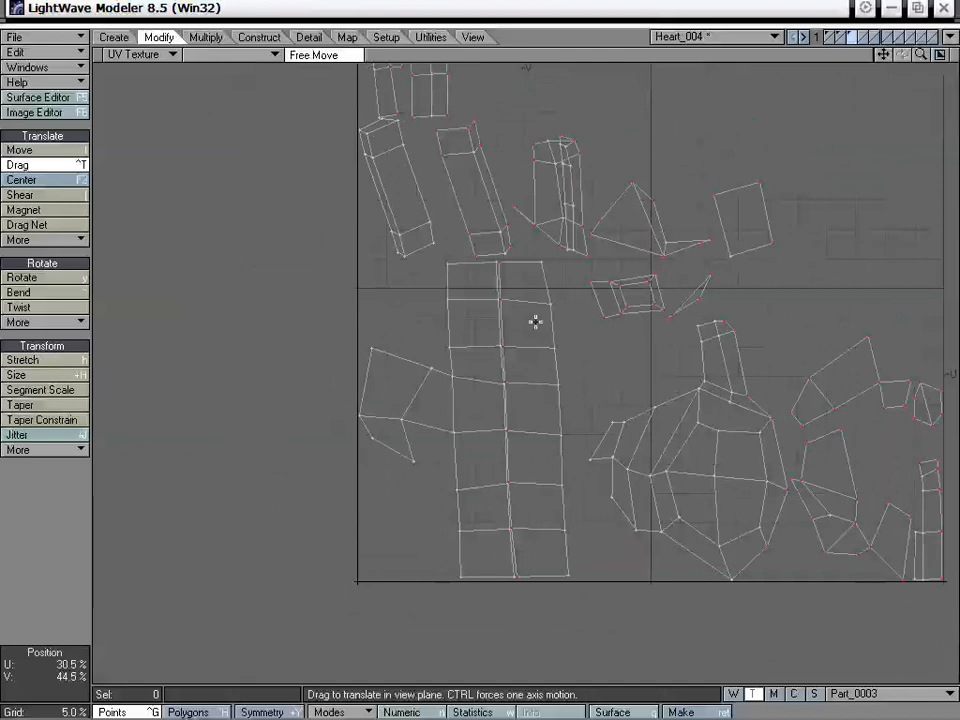
pyautogui.press('0')
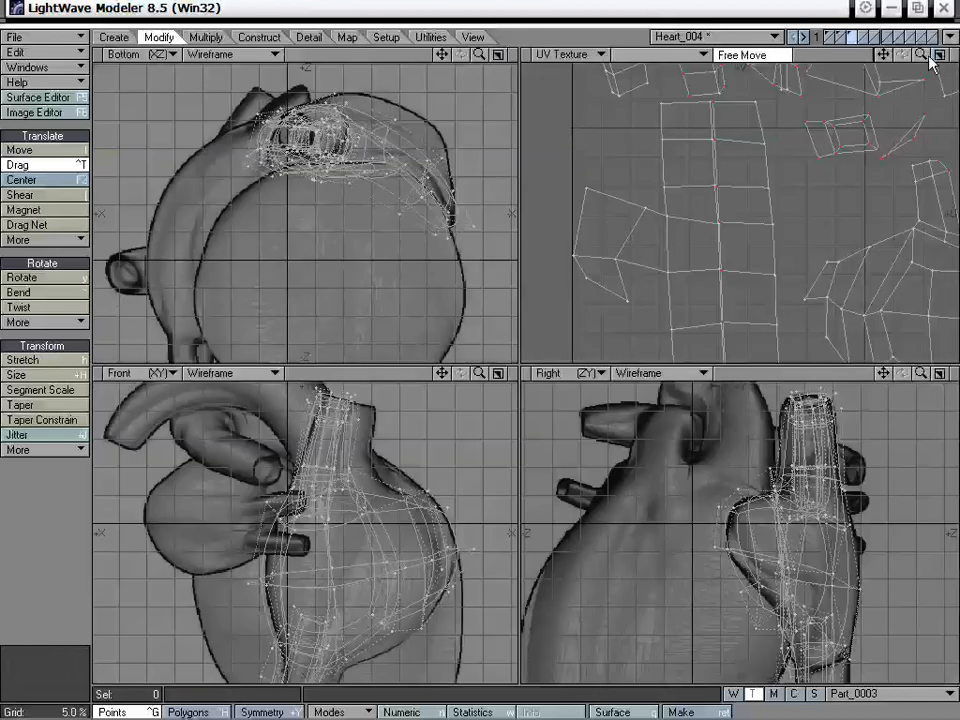
pyautogui.moveTo(920, 54)
pyautogui.mouseDown()
pyautogui.moveTo(935, 54)
pyautogui.moveTo(912, 54)
pyautogui.mouseUp()
pyautogui.moveTo(800, 208)
pyautogui.keyDown('alt'); pyautogui.mouseDown()
pyautogui.moveTo(791, 221)
pyautogui.moveTo(782, 216)
pyautogui.mouseUp(); pyautogui.keyUp('alt')
pyautogui.keyDown('alt'); pyautogui.moveTo(745, 135); pyautogui.dragTo(718, 262); pyautogui.keyUp('alt')
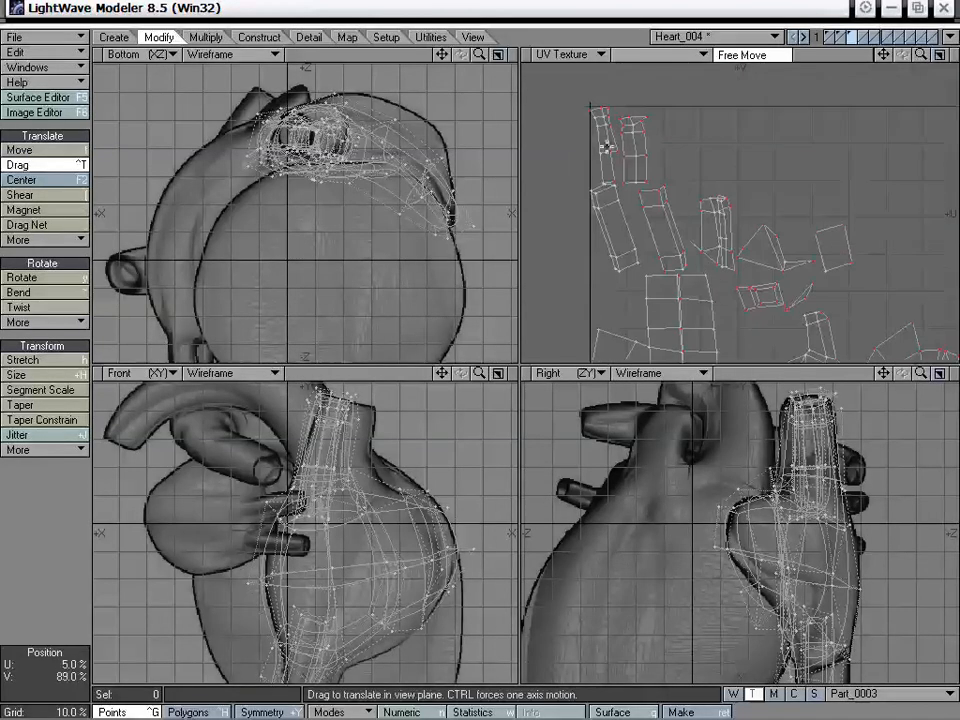
pyautogui.hotkey('ctrl', 'h')
pyautogui.click(657, 233)
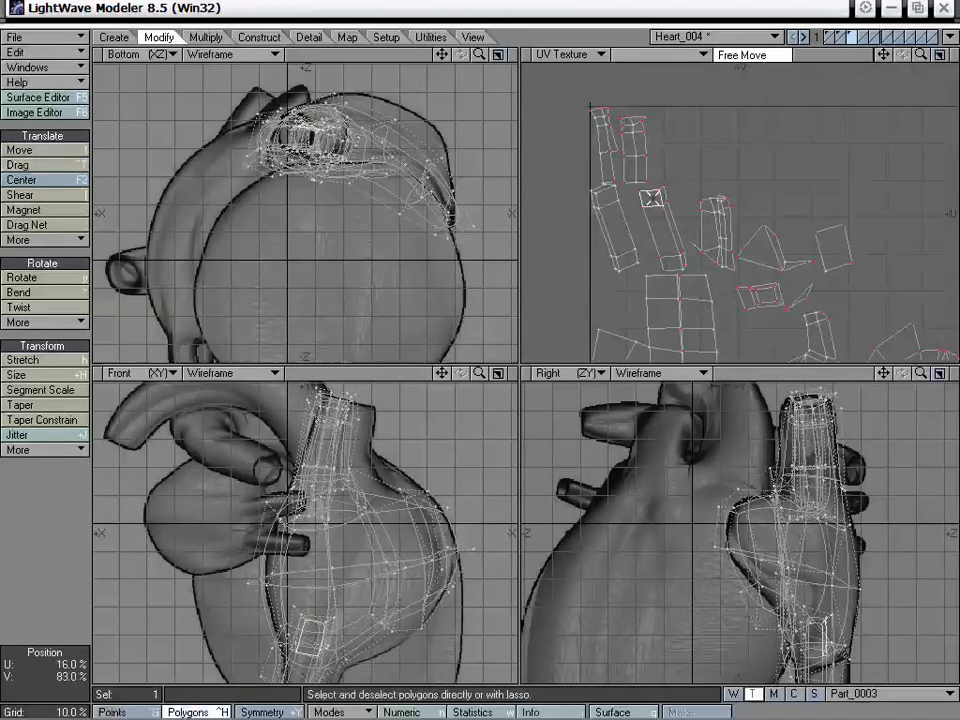
pyautogui.keyDown('alt'); pyautogui.moveTo(833, 602); pyautogui.dragTo(803, 437); pyautogui.keyUp('alt')
pyautogui.press('/')
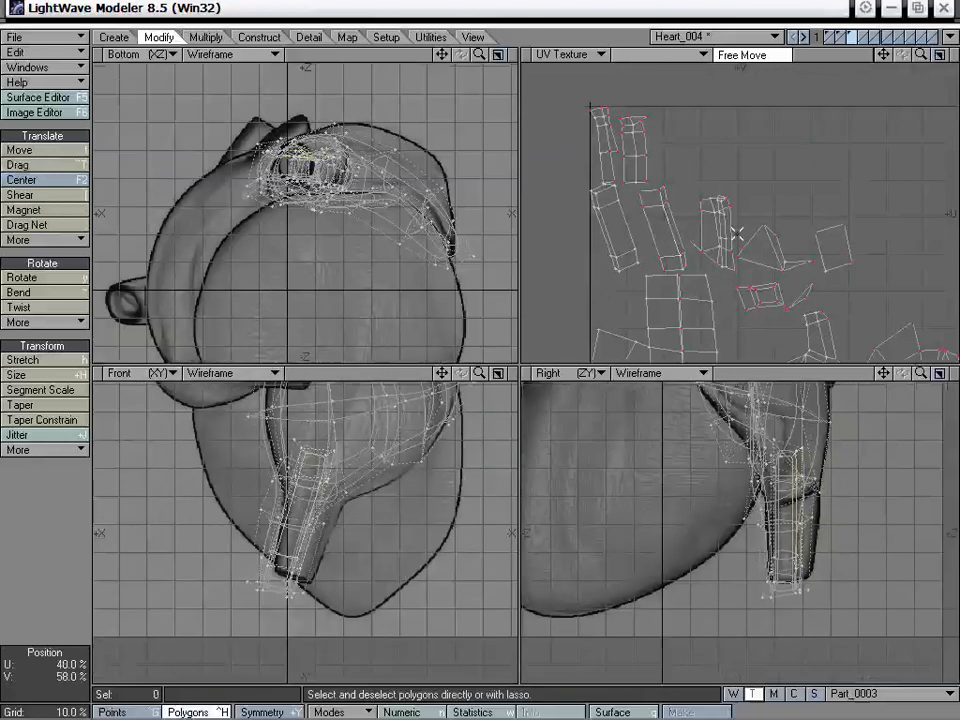
# - Examine the arrangement of the UV islands alongside the whole heart in the wireframe views
pyautogui.keyDown('alt'); pyautogui.moveTo(735, 298); pyautogui.dragTo(735, 180); pyautogui.keyUp('alt')
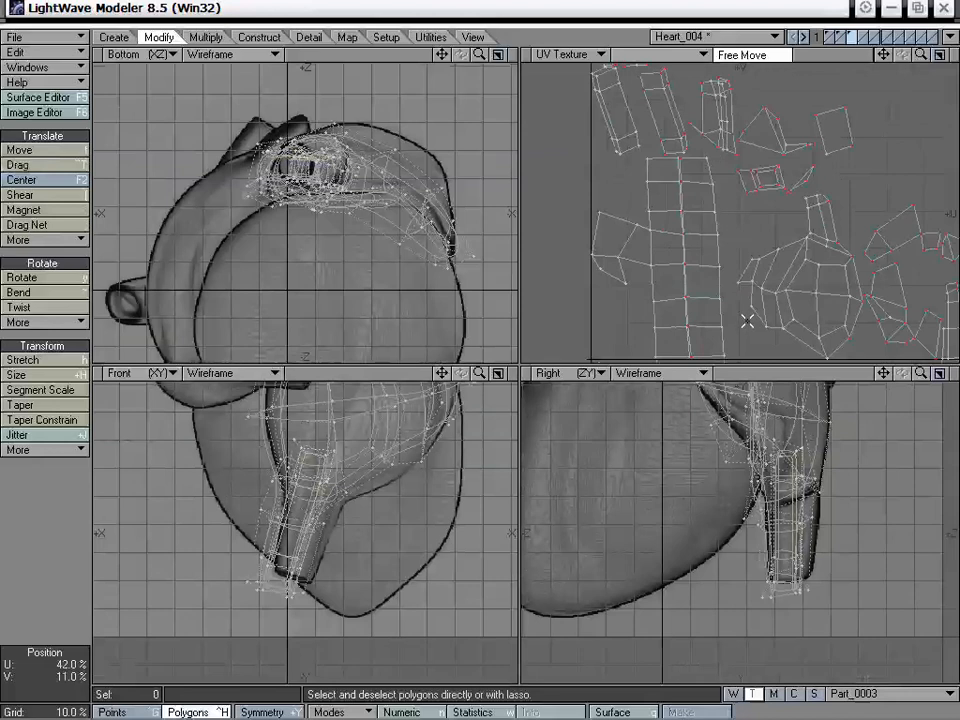
pyautogui.keyDown('alt'); pyautogui.moveTo(723, 261); pyautogui.dragTo(699, 319); pyautogui.keyUp('alt')
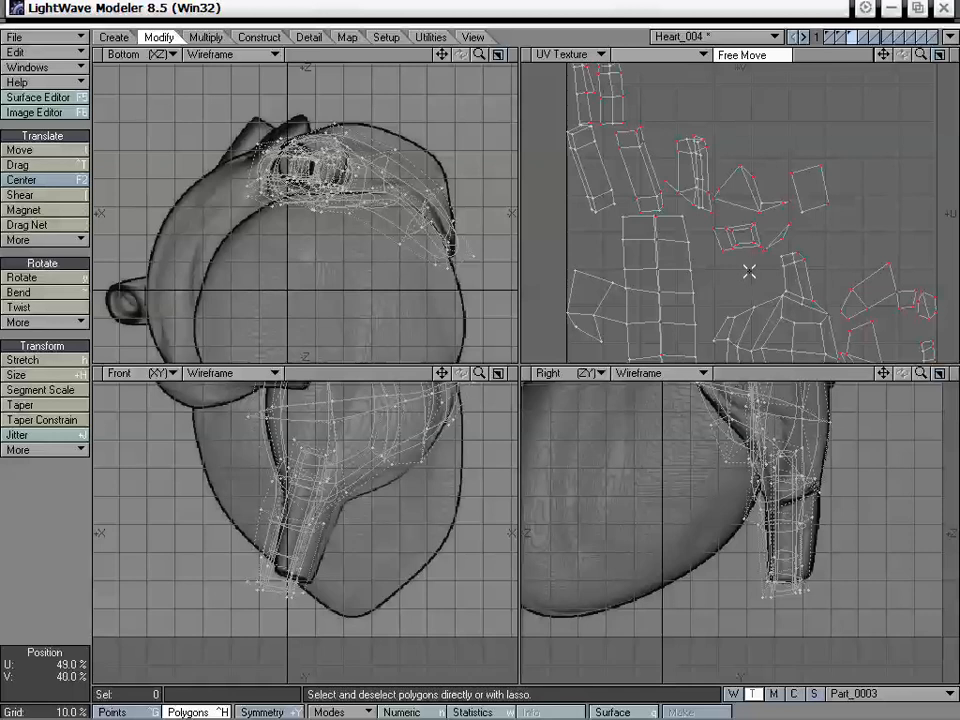
pyautogui.keyDown('alt'); pyautogui.keyDown('shift'); pyautogui.moveTo(777, 257); pyautogui.dragTo(686, 239); pyautogui.keyUp('shift'); pyautogui.keyUp('alt')
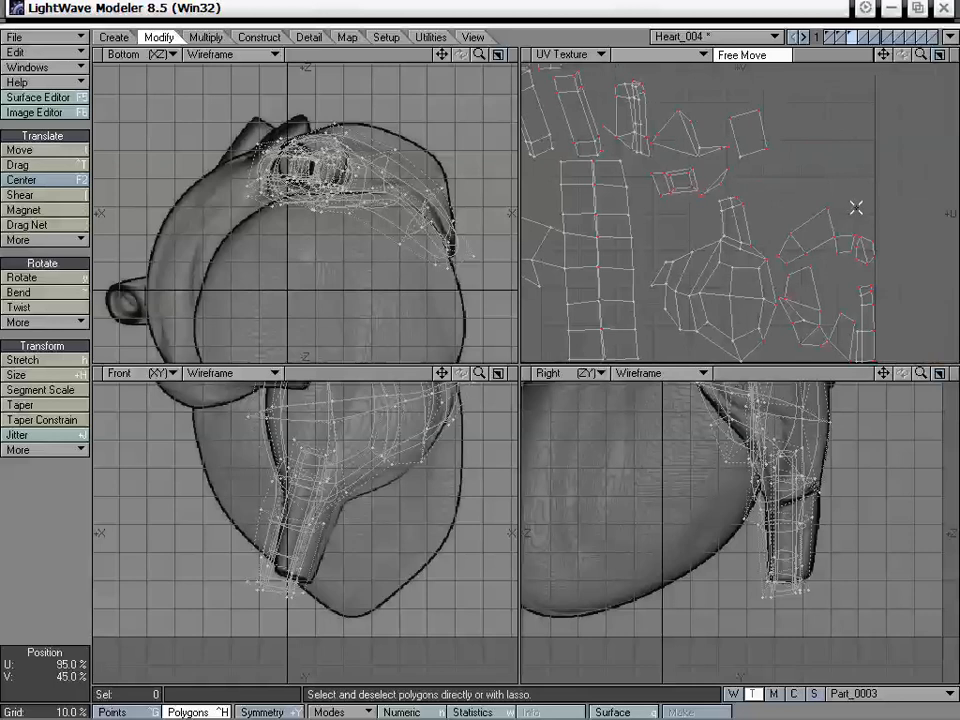
pyautogui.keyDown('alt'); pyautogui.moveTo(773, 157); pyautogui.dragTo(826, 236); pyautogui.keyUp('alt')
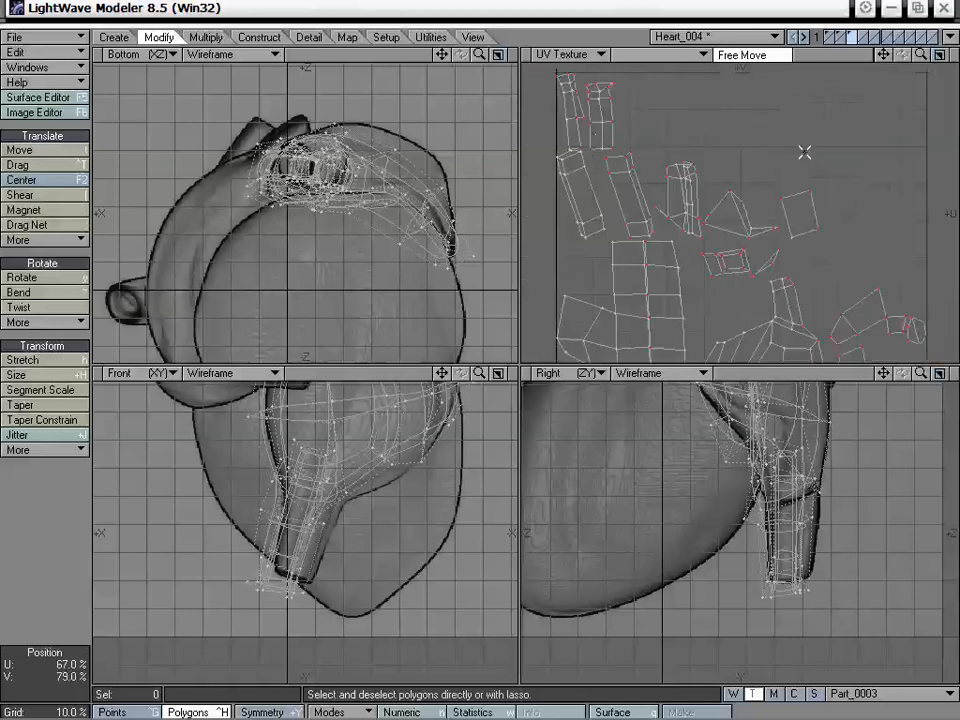
pyautogui.keyDown('alt'); pyautogui.moveTo(729, 198); pyautogui.dragTo(735, 128); pyautogui.keyUp('alt')
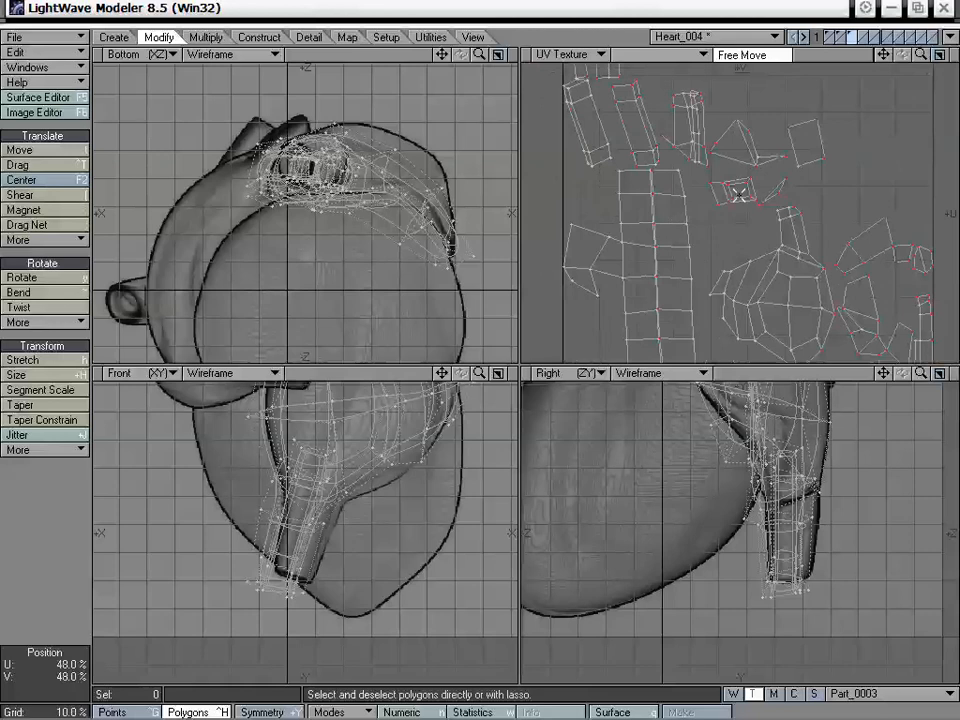
pyautogui.keyDown('alt'); pyautogui.moveTo(744, 204); pyautogui.dragTo(730, 240); pyautogui.keyUp('alt')
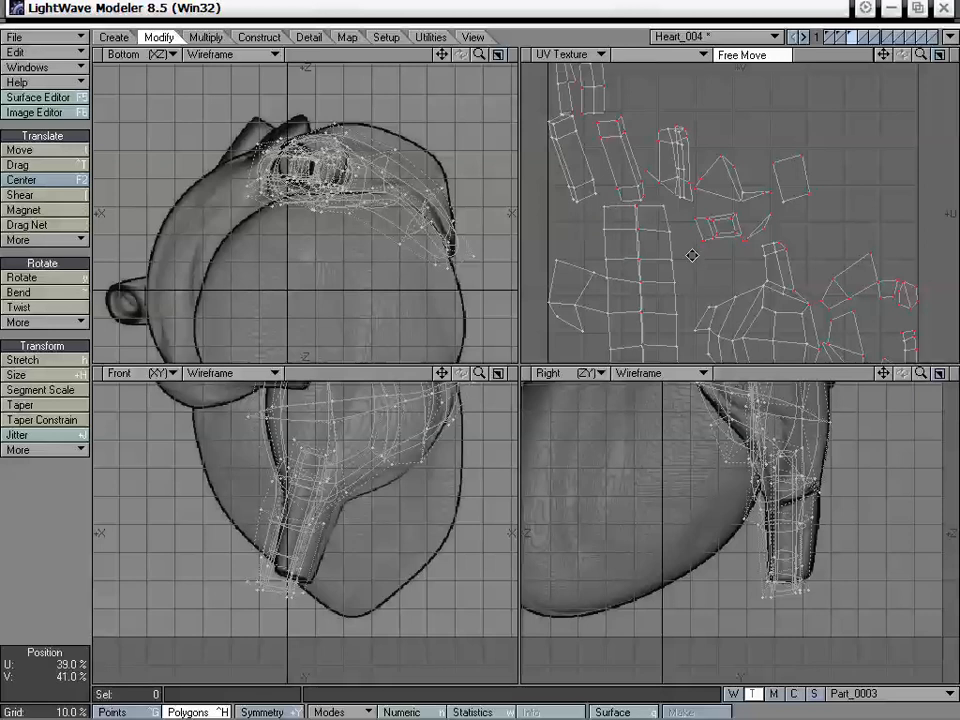
pyautogui.keyDown('alt'); pyautogui.keyDown('shift'); pyautogui.moveTo(692, 255); pyautogui.dragTo(681, 195); pyautogui.keyUp('shift'); pyautogui.keyUp('alt')
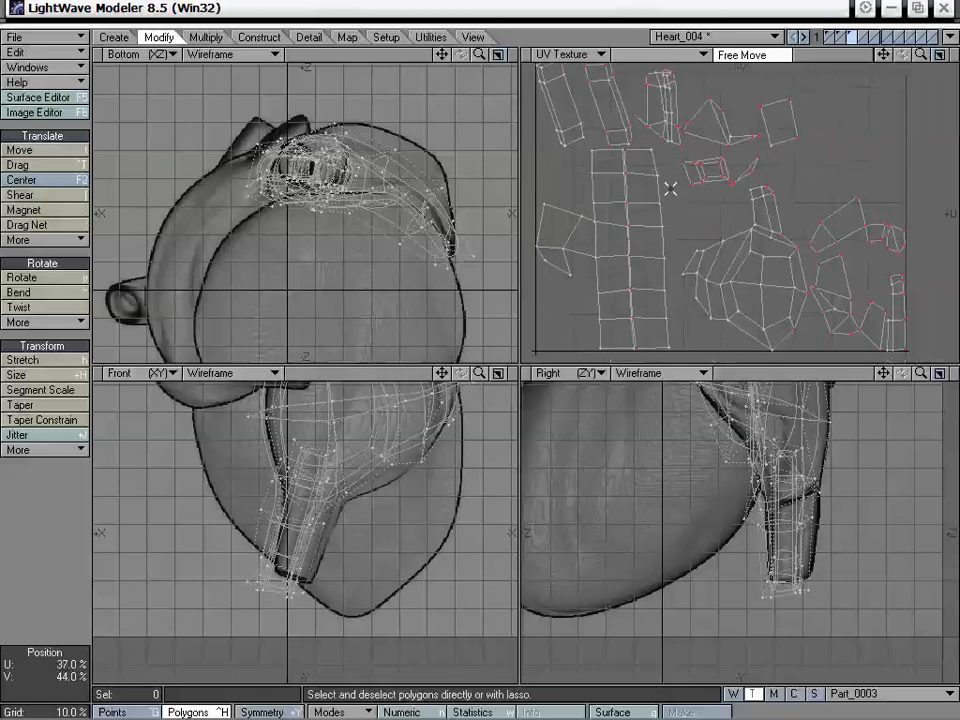
pyautogui.keyDown('alt'); pyautogui.keyDown('shift'); pyautogui.moveTo(667, 184); pyautogui.dragTo(682, 200); pyautogui.keyUp('shift'); pyautogui.keyUp('alt')
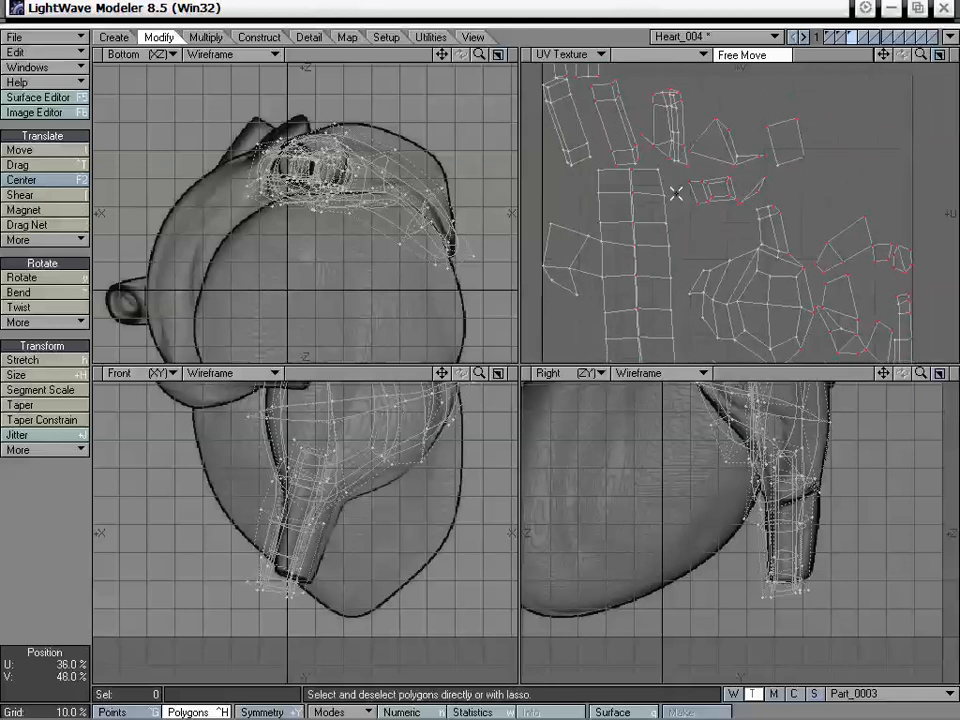
pyautogui.moveTo(442, 373); pyautogui.dragTo(408, 479)
pyautogui.moveTo(479, 373); pyautogui.dragTo(435, 378)
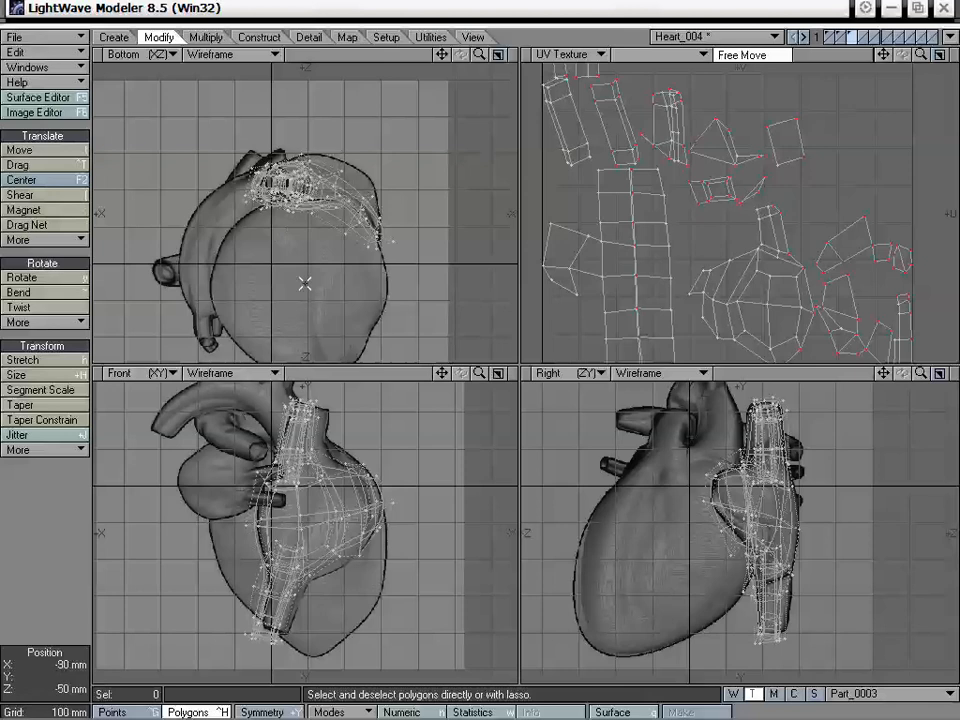
pyautogui.moveTo(696, 269)
pyautogui.keyDown('alt'); pyautogui.mouseDown()
pyautogui.moveTo(699, 279)
pyautogui.moveTo(697, 252)
pyautogui.mouseUp(); pyautogui.keyUp('alt')
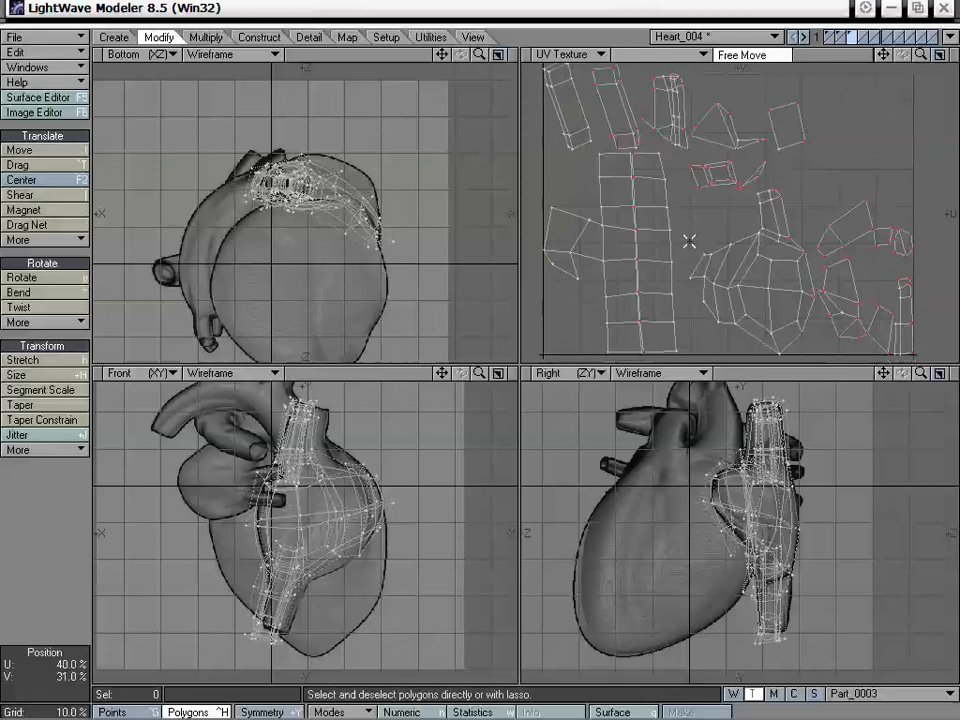
pyautogui.moveTo(706, 214)
pyautogui.keyDown('alt'); pyautogui.mouseDown()
pyautogui.moveTo(707, 242)
pyautogui.moveTo(707, 207)
pyautogui.mouseUp(); pyautogui.keyUp('alt')
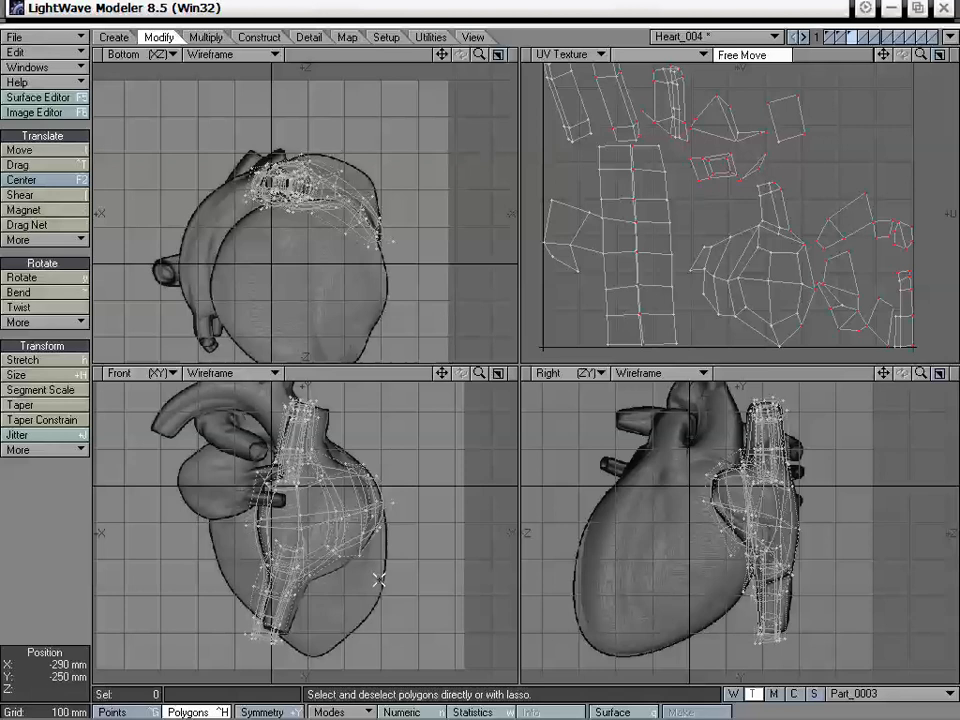
pyautogui.keyDown('alt'); pyautogui.moveTo(658, 247); pyautogui.dragTo(671, 216); pyautogui.keyUp('alt')
pyautogui.moveTo(920, 55); pyautogui.dragTo(943, 55)
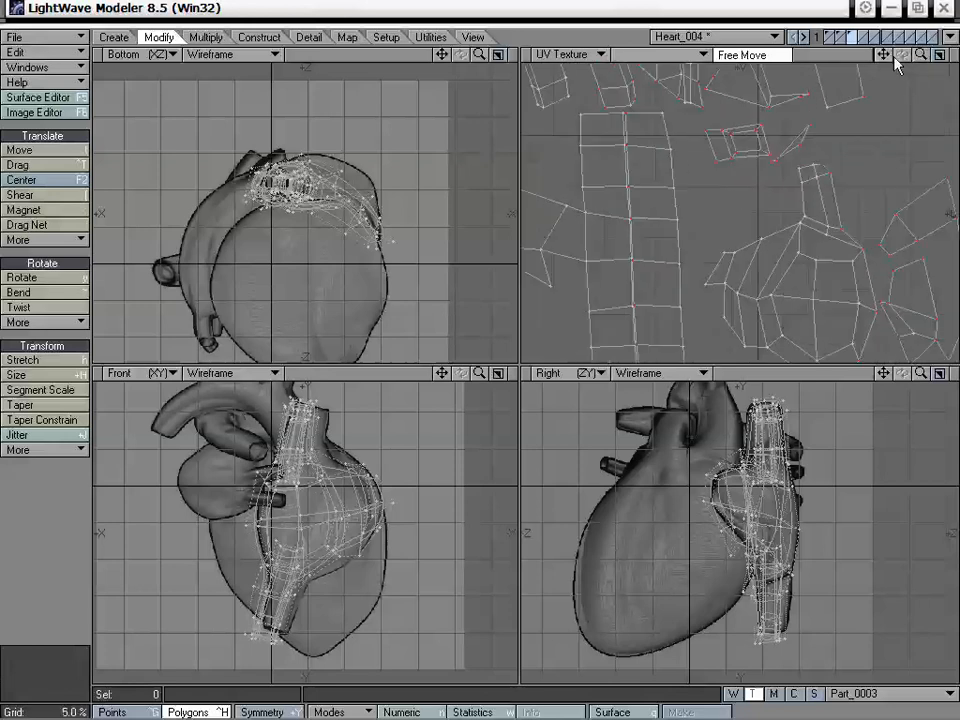
pyautogui.moveTo(885, 55); pyautogui.dragTo(940, 16)
pyautogui.moveTo(883, 56); pyautogui.dragTo(884, 65)
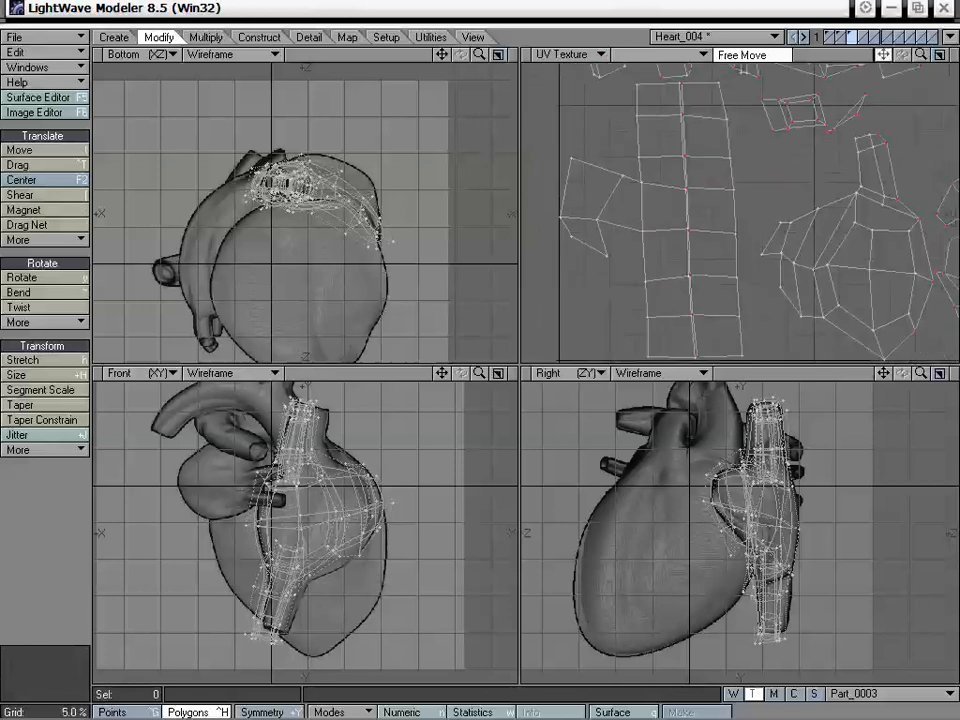
# - Select the two larger polygons of the island beside the round island to locate them on the heart, and clear the selection
pyautogui.press('space')
pyautogui.press('space')
pyautogui.keyDown('alt'); pyautogui.moveTo(825, 160); pyautogui.dragTo(831, 195); pyautogui.keyUp('alt')
pyautogui.keyDown('alt'); pyautogui.moveTo(774, 212); pyautogui.dragTo(881, 196); pyautogui.keyUp('alt')
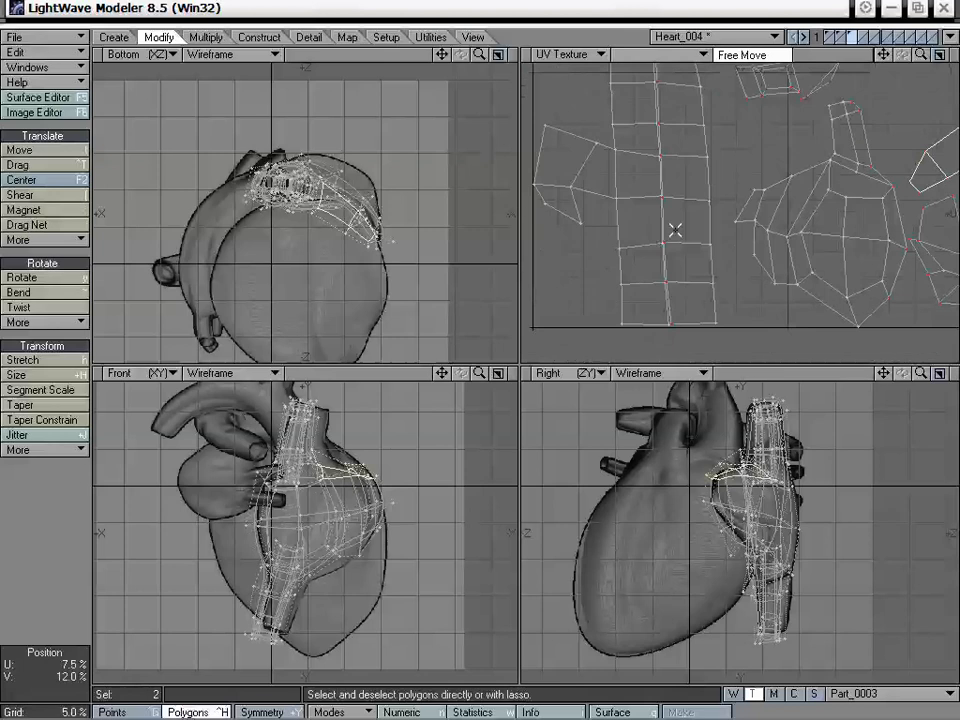
pyautogui.click(77, 467)
pyautogui.keyDown('alt'); pyautogui.moveTo(711, 223); pyautogui.dragTo(705, 323); pyautogui.keyUp('alt')
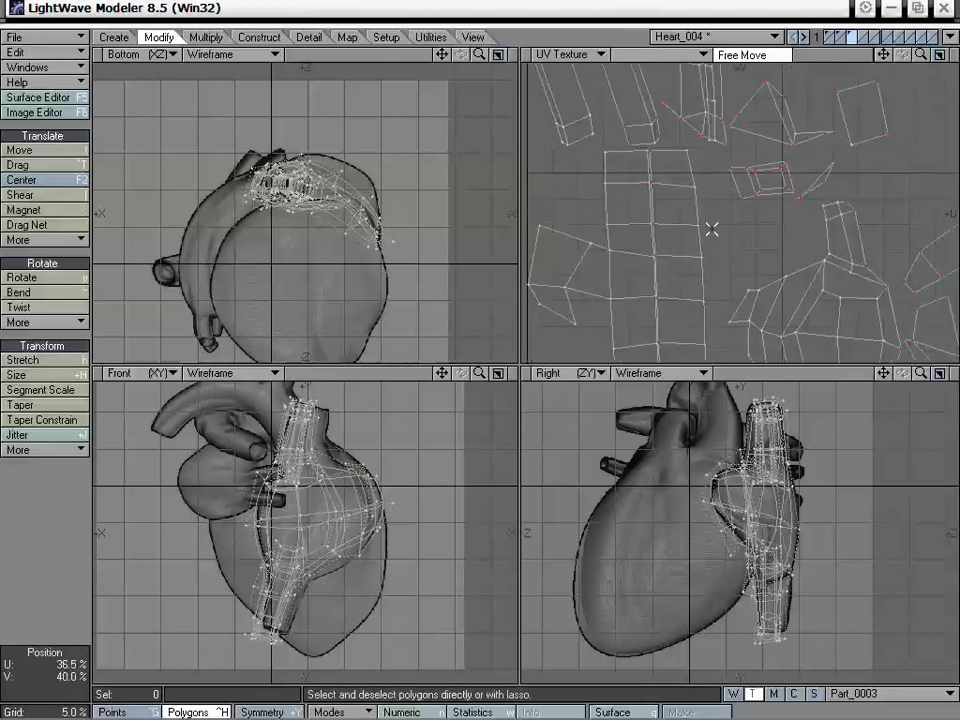
# - Check where the framed island's two end polygons and the lone four-sided polygon lie on the heart by selecting them in turn
pyautogui.moveTo(732, 186); pyautogui.dragTo(756, 135)
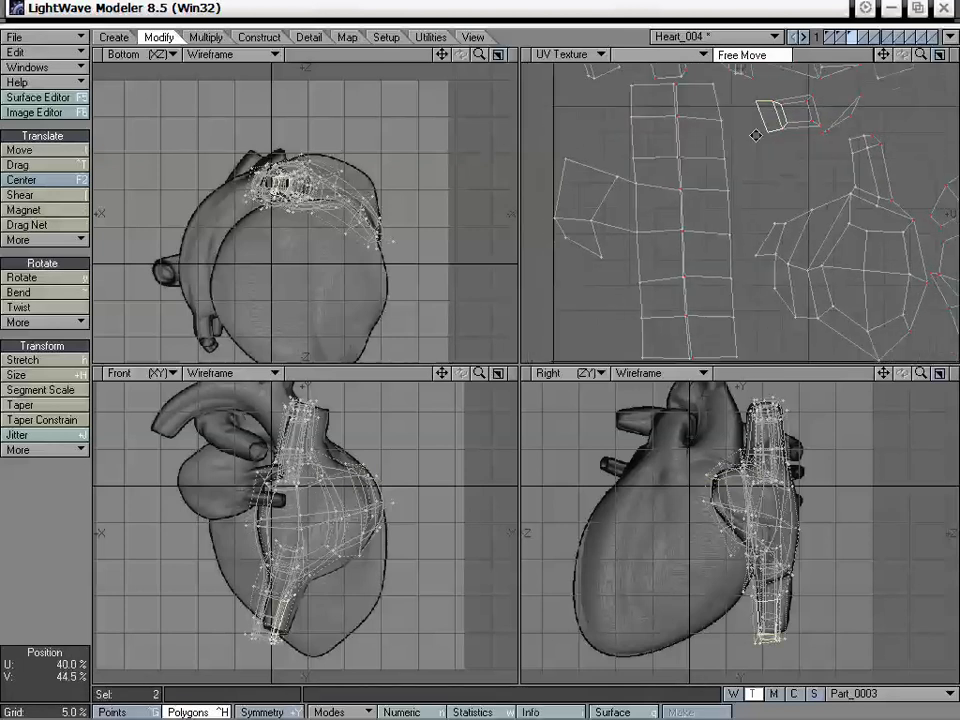
pyautogui.click(84, 516)
pyautogui.keyDown('alt'); pyautogui.moveTo(757, 192); pyautogui.dragTo(688, 285); pyautogui.keyUp('alt')
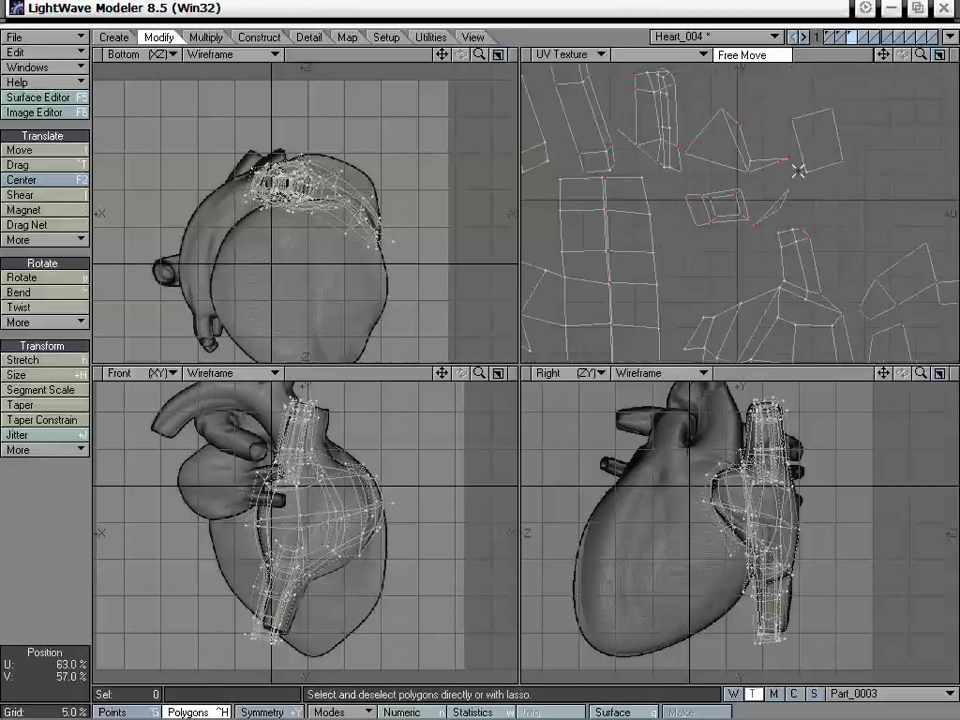
pyautogui.moveTo(818, 131); pyautogui.dragTo(850, 124)
pyautogui.keyDown('alt'); pyautogui.moveTo(730, 215); pyautogui.dragTo(785, 156); pyautogui.keyUp('alt')
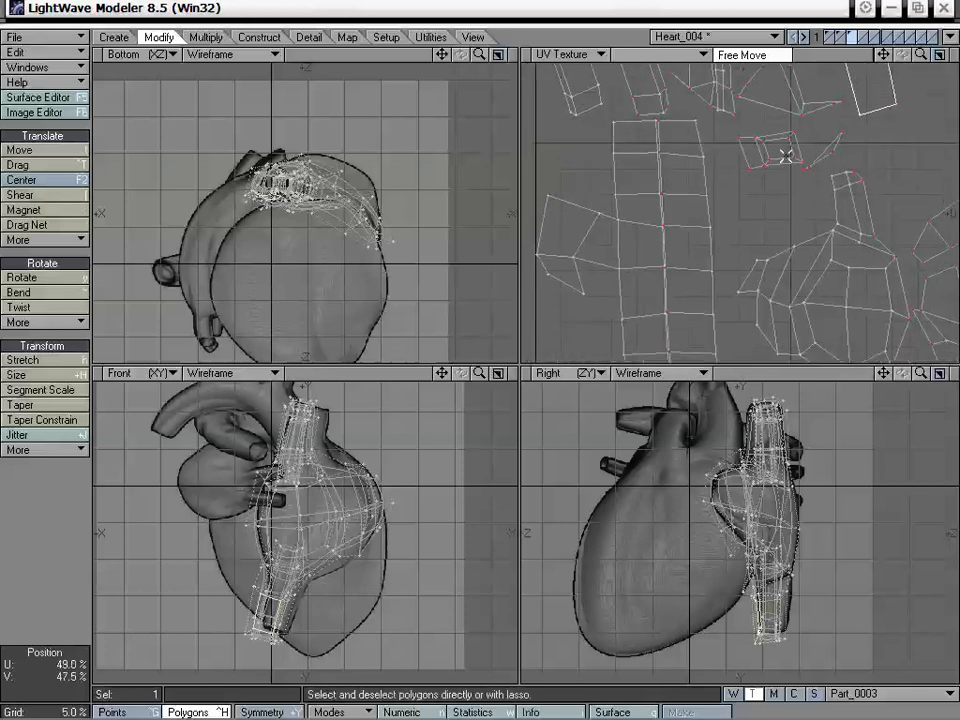
# - Select the side branch's polygons and the double strip's two bottom end polygons to locate them on the heart, and clear the selection
pyautogui.click(570, 285)
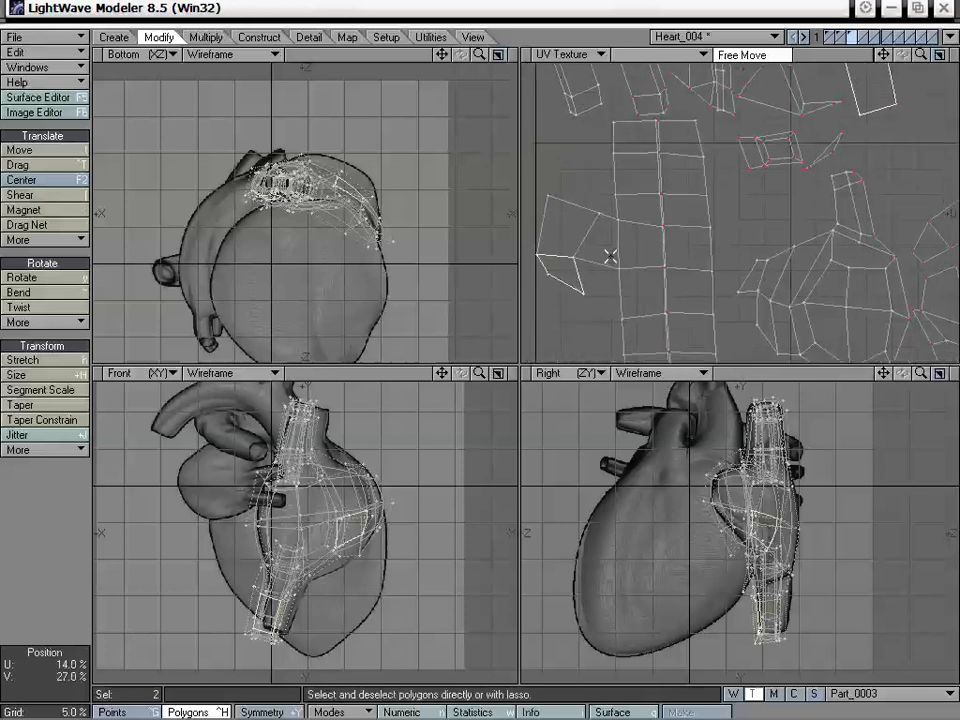
pyautogui.keyDown('shift'); pyautogui.moveTo(610, 256); pyautogui.dragTo(566, 240); pyautogui.keyUp('shift')
pyautogui.keyDown('alt'); pyautogui.moveTo(674, 301); pyautogui.dragTo(667, 240); pyautogui.keyUp('alt')
pyautogui.click(624, 318)
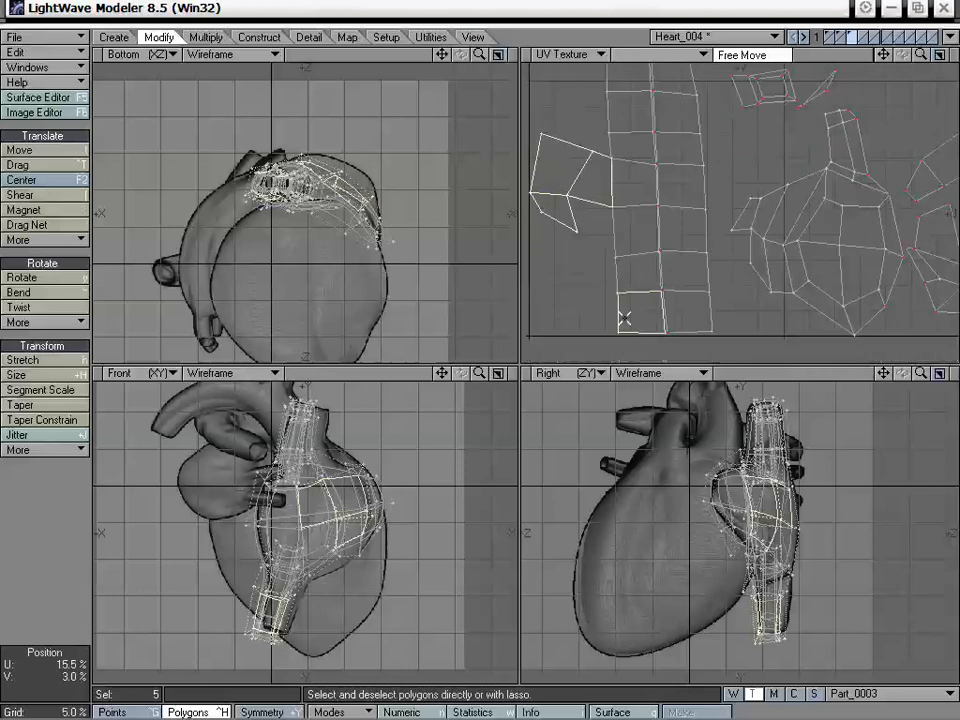
pyautogui.click(703, 320)
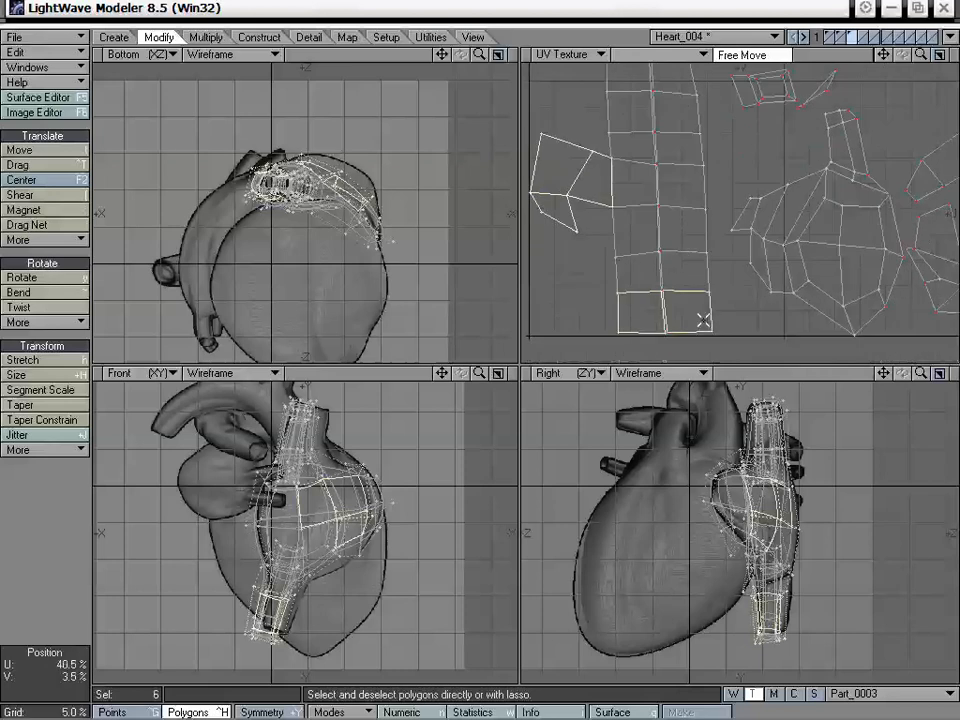
pyautogui.click(55, 550)
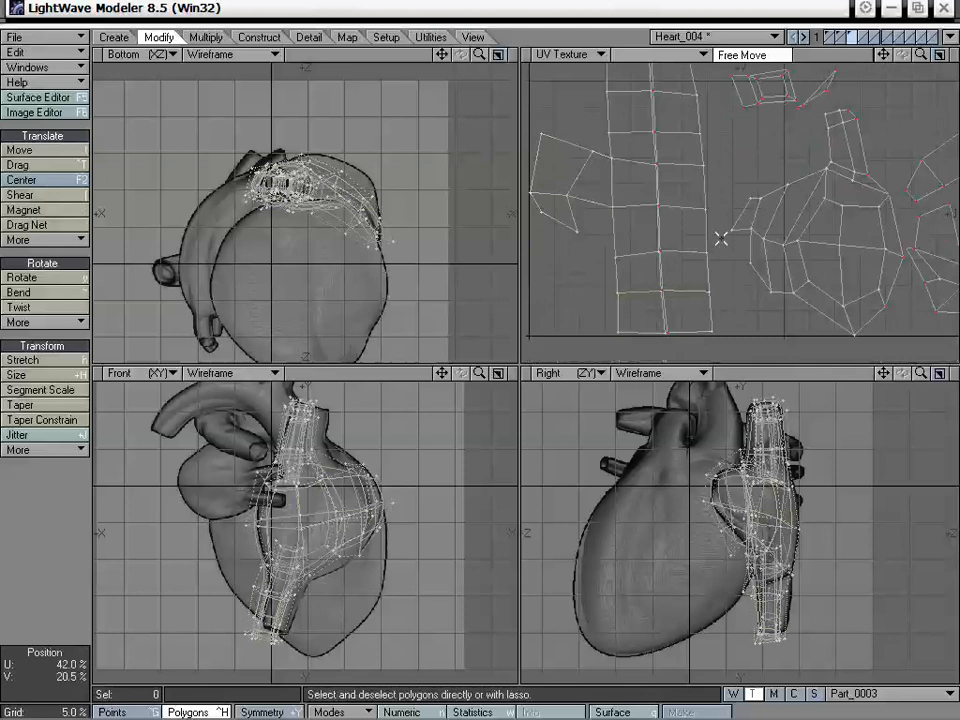
# - Select the lone four-sided UV polygon and move it down beside the lower end of the double strip
pyautogui.keyDown('alt'); pyautogui.moveTo(779, 213); pyautogui.dragTo(712, 285); pyautogui.keyUp('alt')
pyautogui.click(812, 113)
pyautogui.keyDown('alt'); pyautogui.moveTo(735, 183); pyautogui.dragTo(737, 144); pyautogui.keyUp('alt')
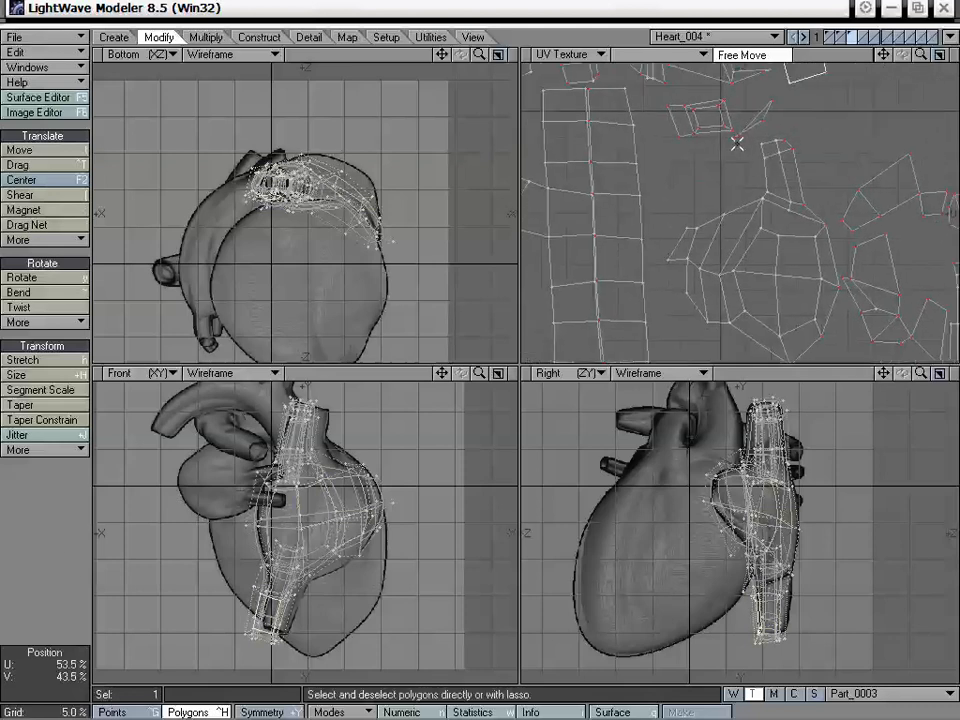
pyautogui.press('t')
pyautogui.moveTo(803, 77); pyautogui.dragTo(832, 29)
# - Drag the lone polygon's corner points to square it up against the strip's bottom end polygon, and clear the selection
pyautogui.hotkey('ctrl', 't')
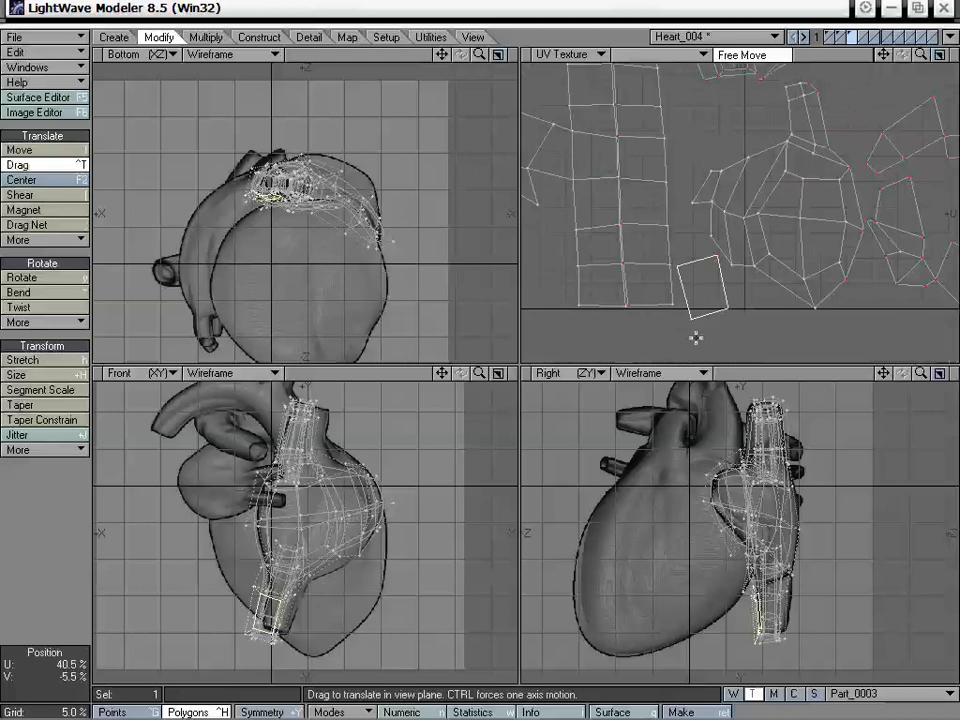
pyautogui.moveTo(696, 336); pyautogui.dragTo(710, 265)
pyautogui.moveTo(733, 311); pyautogui.dragTo(714, 303)
pyautogui.press('space')
pyautogui.press('/')
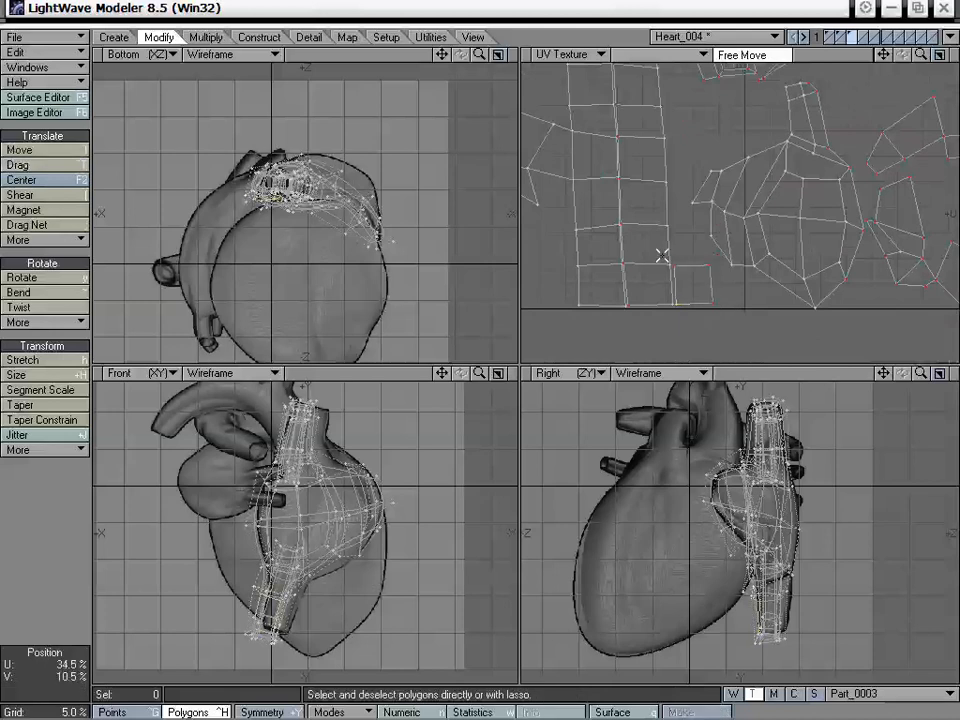
# - Check the small polygon's corner points against the strip, and swap its corners so that its matching edge meets the strip's bottom end
pyautogui.hotkey('ctrl', 'g')
pyautogui.click(677, 265)
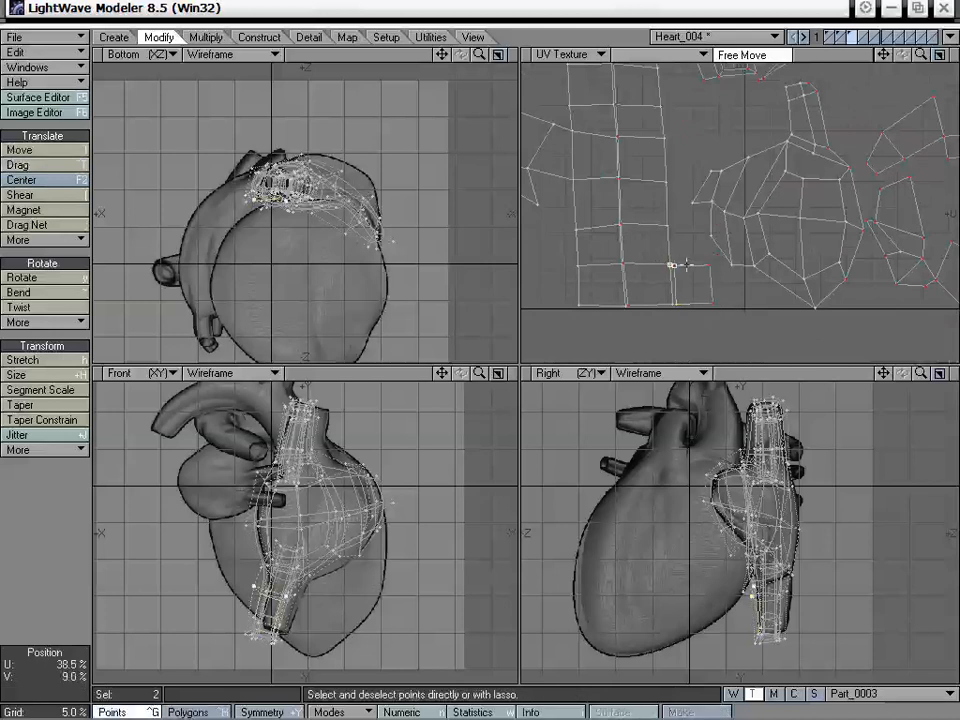
pyautogui.moveTo(697, 259)
pyautogui.mouseDown(button='right')
pyautogui.moveTo(694, 281)
pyautogui.moveTo(664, 266)
pyautogui.moveTo(690, 274)
pyautogui.mouseUp(button='right')
pyautogui.click(709, 265)
pyautogui.hotkey('ctrl', 't')
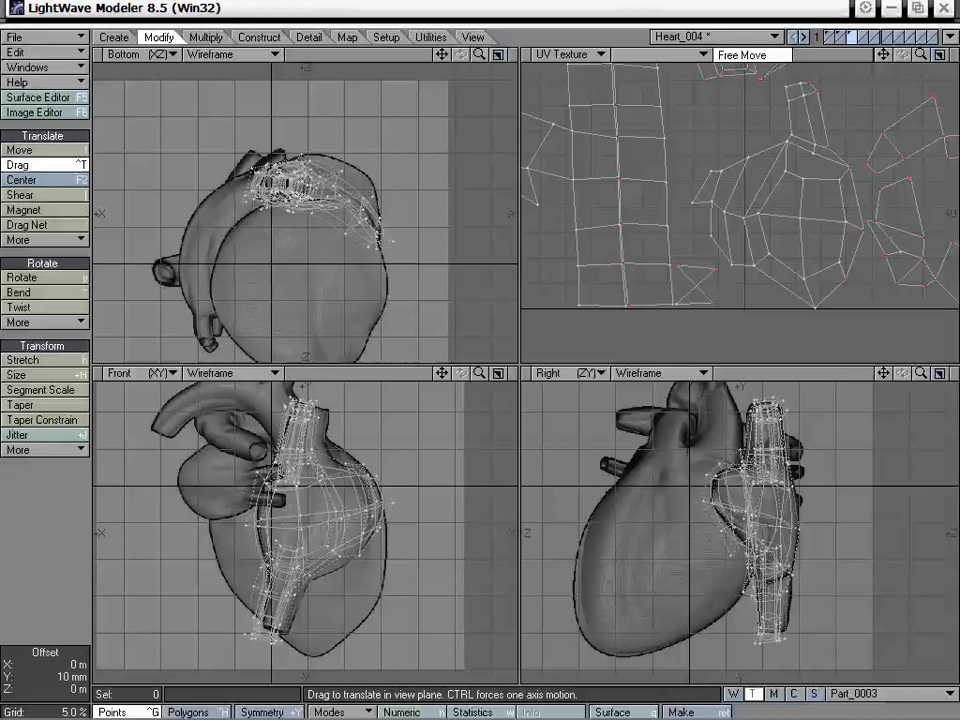
pyautogui.moveTo(709, 268); pyautogui.dragTo(717, 290)
pyautogui.moveTo(712, 302)
pyautogui.mouseDown()
pyautogui.moveTo(684, 305)
pyautogui.moveTo(697, 298)
pyautogui.moveTo(684, 304)
pyautogui.moveTo(673, 279)
pyautogui.moveTo(715, 266)
pyautogui.mouseUp()
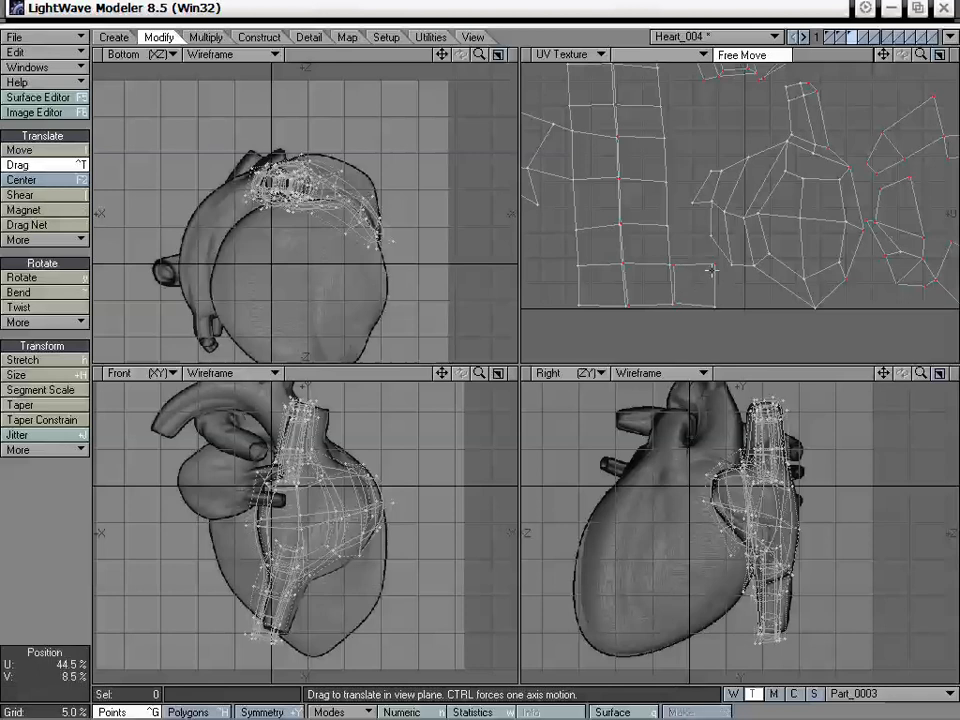
# - Select each of the two corner points shared by the small polygon and the strip to check the join
pyautogui.press('space')
pyautogui.moveTo(732, 246); pyautogui.dragTo(816, 267, button='right')
pyautogui.moveTo(583, 206); pyautogui.dragTo(772, 192, button='right')
pyautogui.press('/')
pyautogui.click(671, 265)
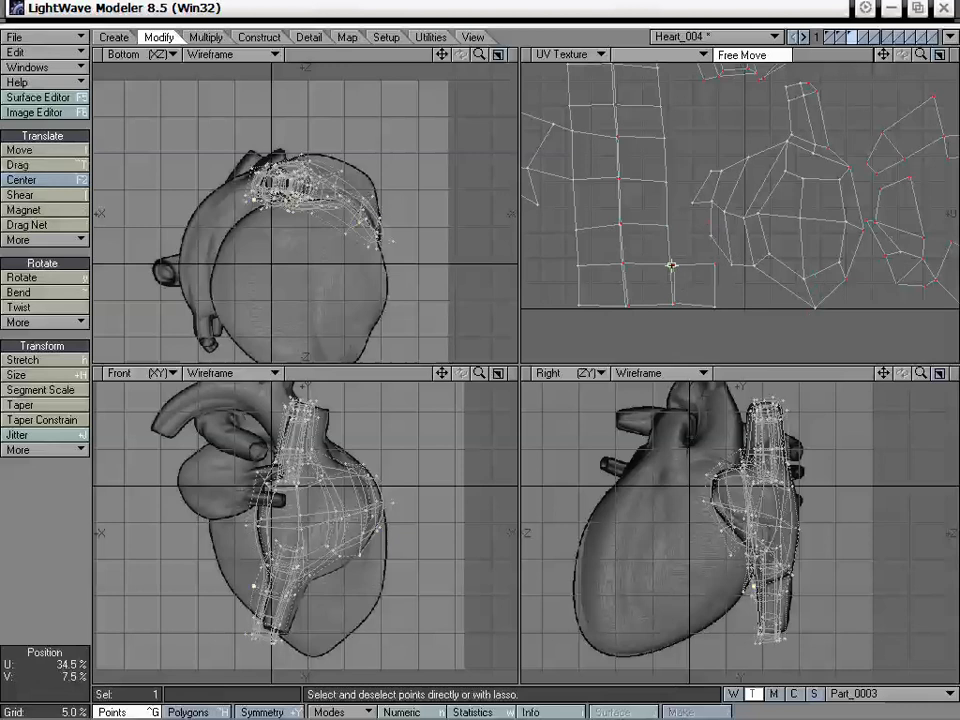
pyautogui.press('/')
pyautogui.click(673, 304)
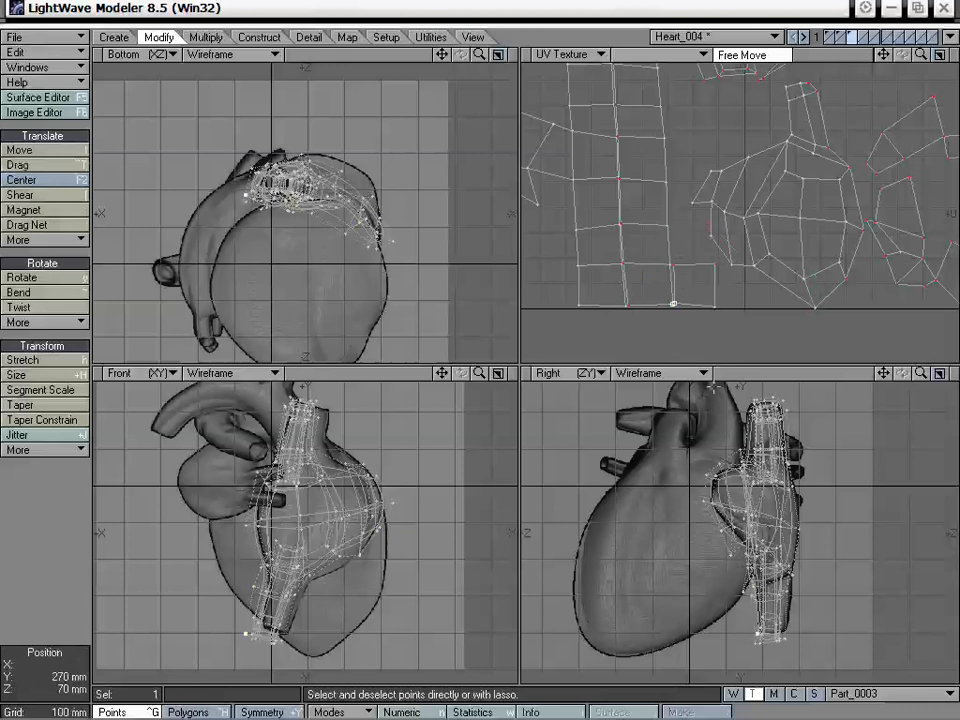
pyautogui.moveTo(688, 269)
pyautogui.mouseDown(button='right')
pyautogui.moveTo(733, 293)
pyautogui.moveTo(732, 284)
pyautogui.mouseUp(button='right')
# - Drag the points of the strip's slanted side branch to straighten its polygons into a squared row with one square below its end
pyautogui.keyDown('alt'); pyautogui.moveTo(537, 209); pyautogui.dragTo(679, 272); pyautogui.keyUp('alt')
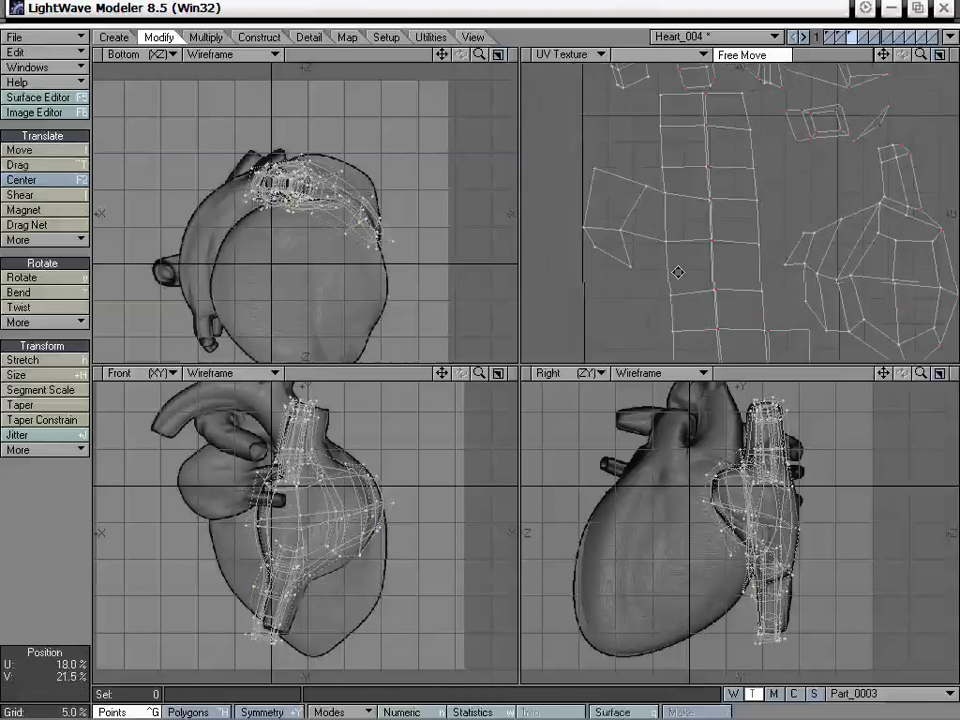
pyautogui.hotkey('ctrl', 't')
pyautogui.moveTo(599, 260); pyautogui.dragTo(638, 249)
pyautogui.moveTo(652, 199); pyautogui.dragTo(642, 201)
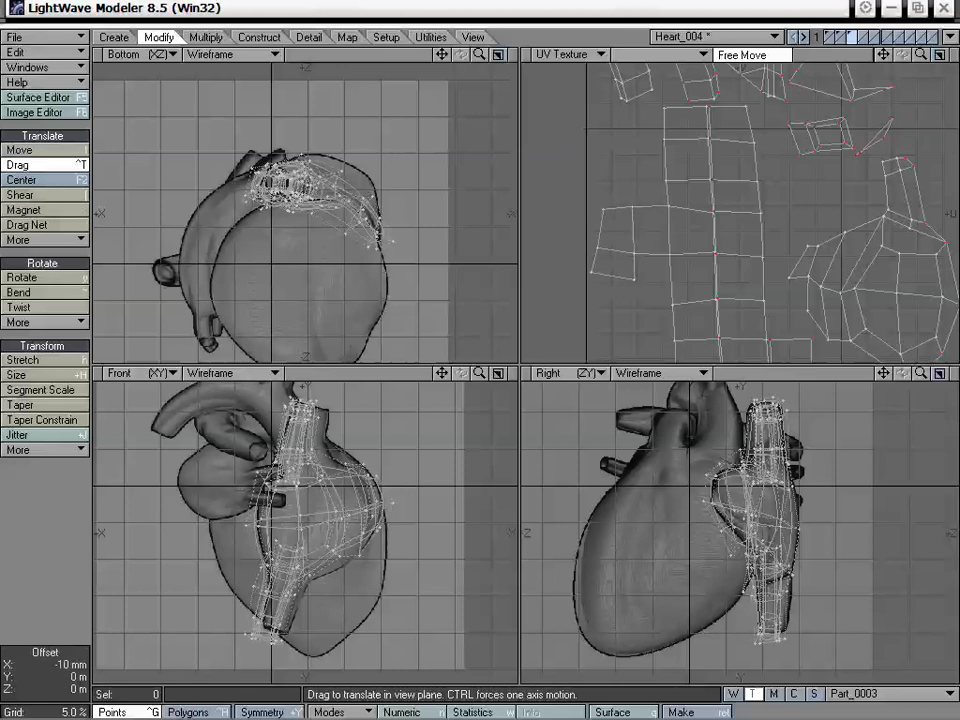
pyautogui.moveTo(635, 254); pyautogui.dragTo(630, 253)
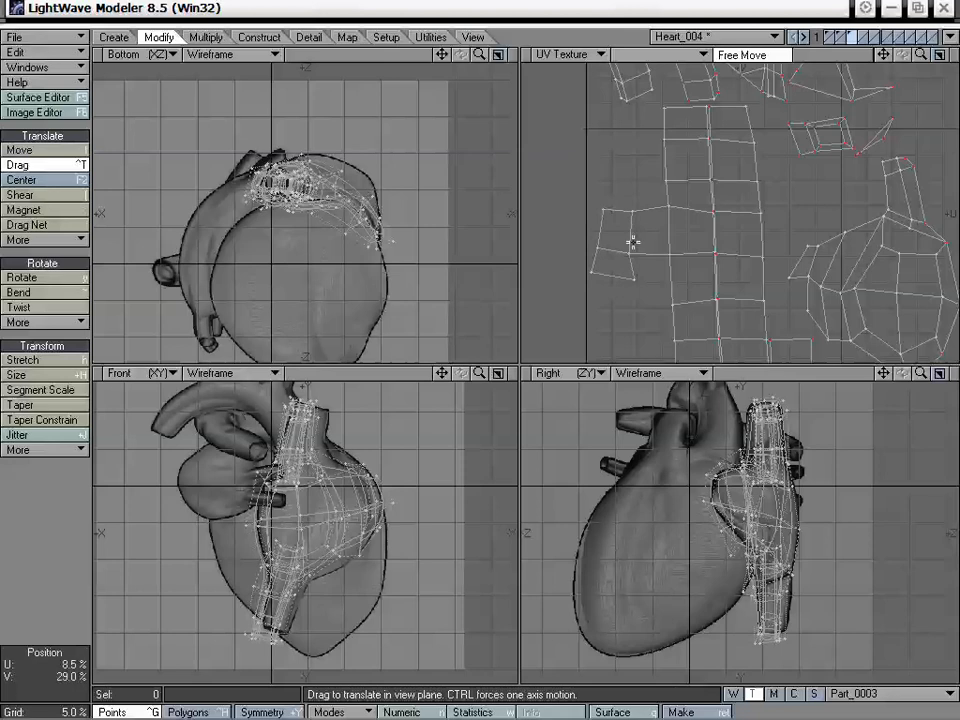
pyautogui.moveTo(604, 211); pyautogui.dragTo(590, 248)
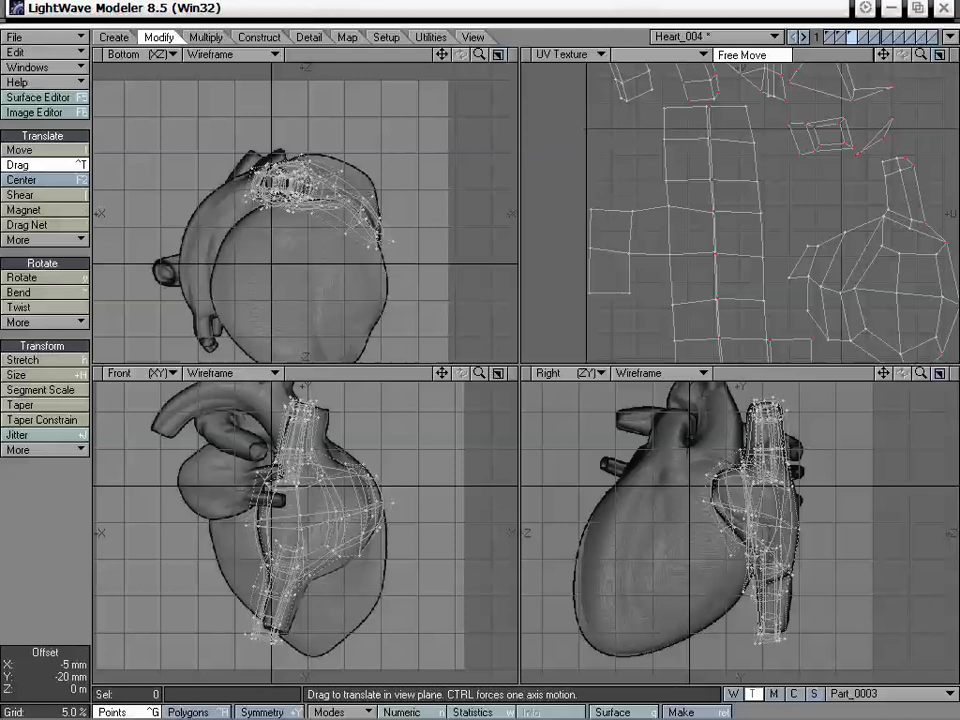
pyautogui.keyDown('alt'); pyautogui.keyDown('shift'); pyautogui.moveTo(810, 251); pyautogui.dragTo(736, 186); pyautogui.keyUp('shift'); pyautogui.keyUp('alt')
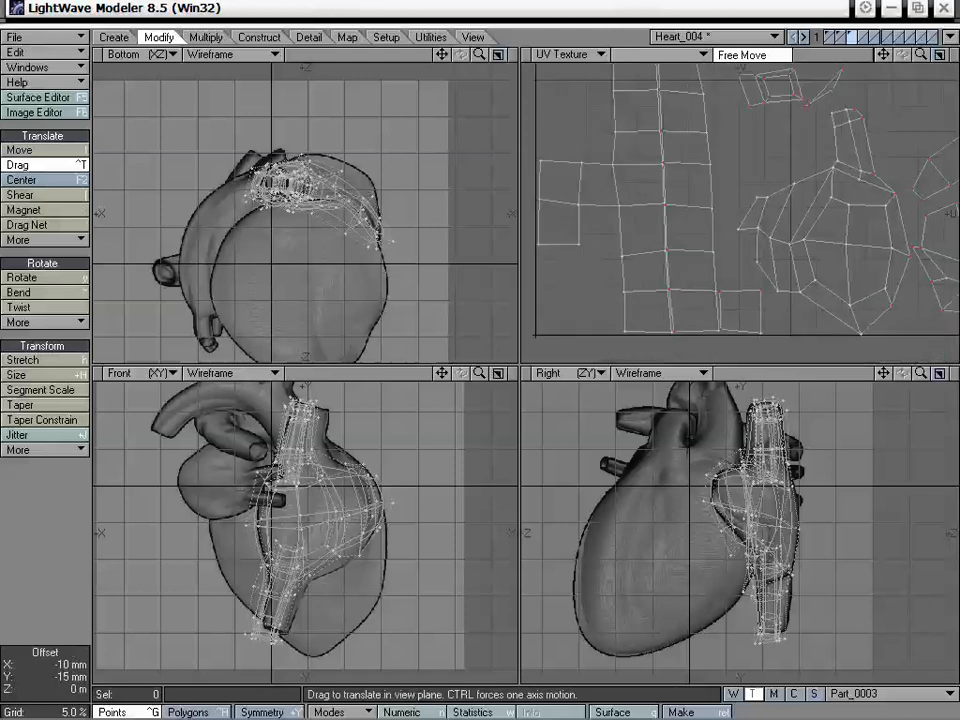
pyautogui.press('space')
# - Select the straightened side branch and the adjoining strip polygons to locate them on the heart, and enlarge the lower viewports' view area
pyautogui.keyDown('alt'); pyautogui.moveTo(709, 127); pyautogui.dragTo(746, 138); pyautogui.keyUp('alt')
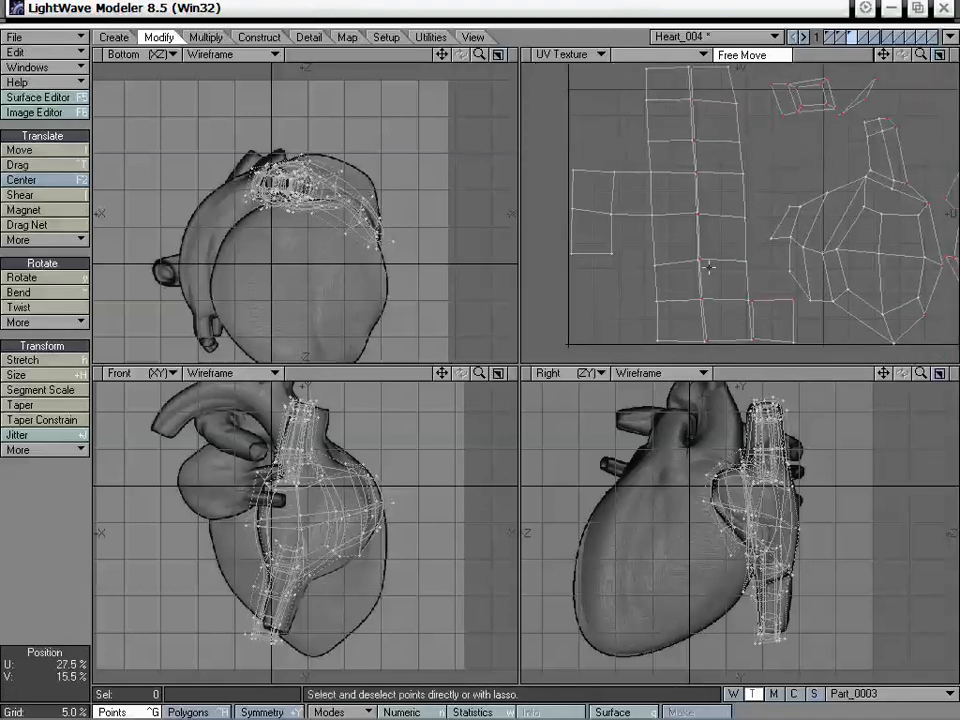
pyautogui.hotkey('ctrl', 'h')
pyautogui.moveTo(609, 241)
pyautogui.mouseDown()
pyautogui.moveTo(617, 197)
pyautogui.moveTo(676, 204)
pyautogui.mouseUp()
pyautogui.moveTo(756, 367); pyautogui.dragTo(750, 368)
pyautogui.keyDown('alt'); pyautogui.moveTo(807, 528); pyautogui.dragTo(744, 512); pyautogui.keyUp('alt')
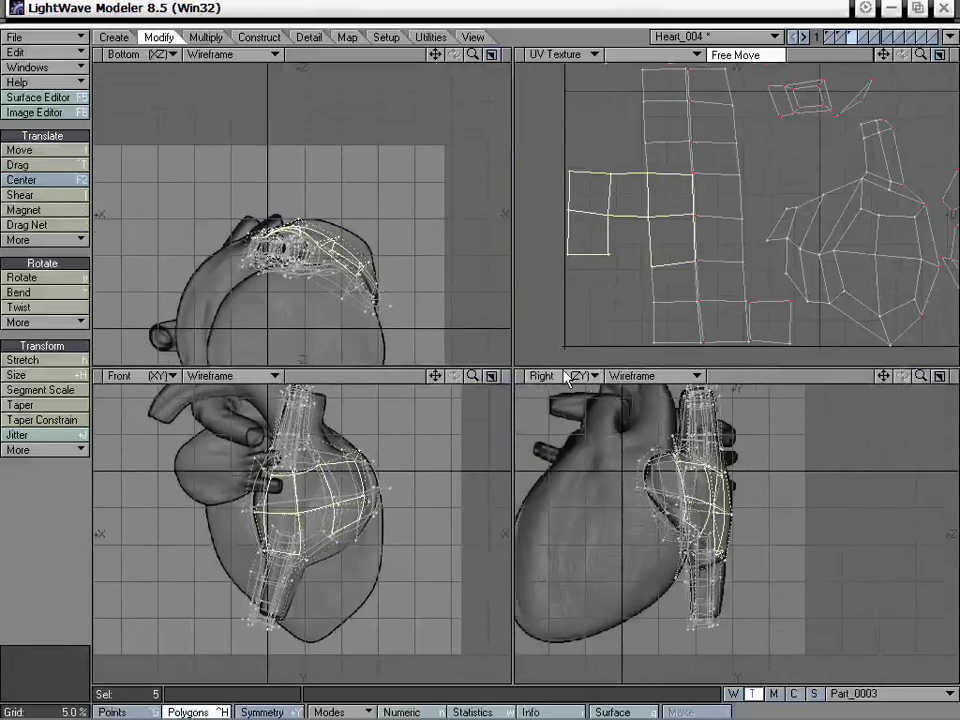
# - Set the Right viewport to Perspective in Wireframe Shade and orbit it to show the selected polygons on the atrium
pyautogui.click(628, 376)
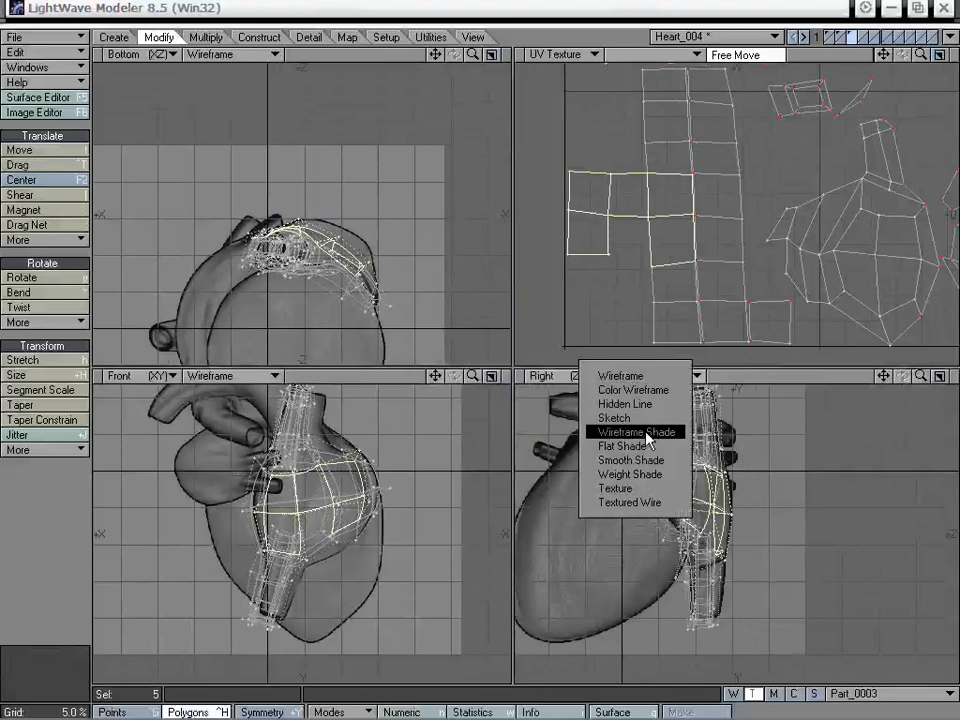
pyautogui.click(541, 376)
pyautogui.click(550, 401)
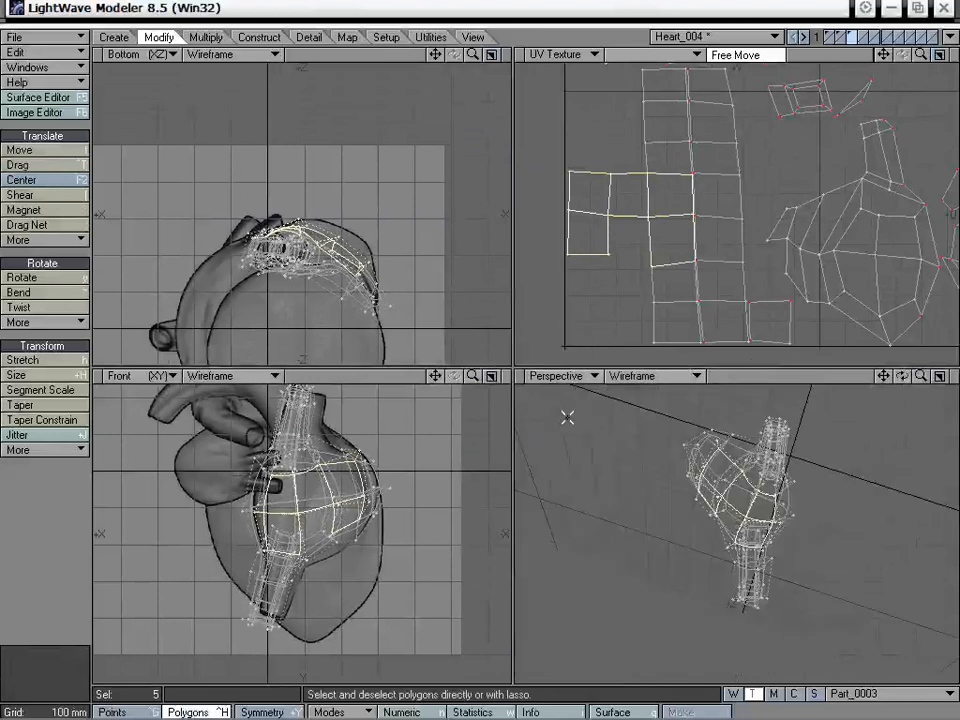
pyautogui.click(628, 376)
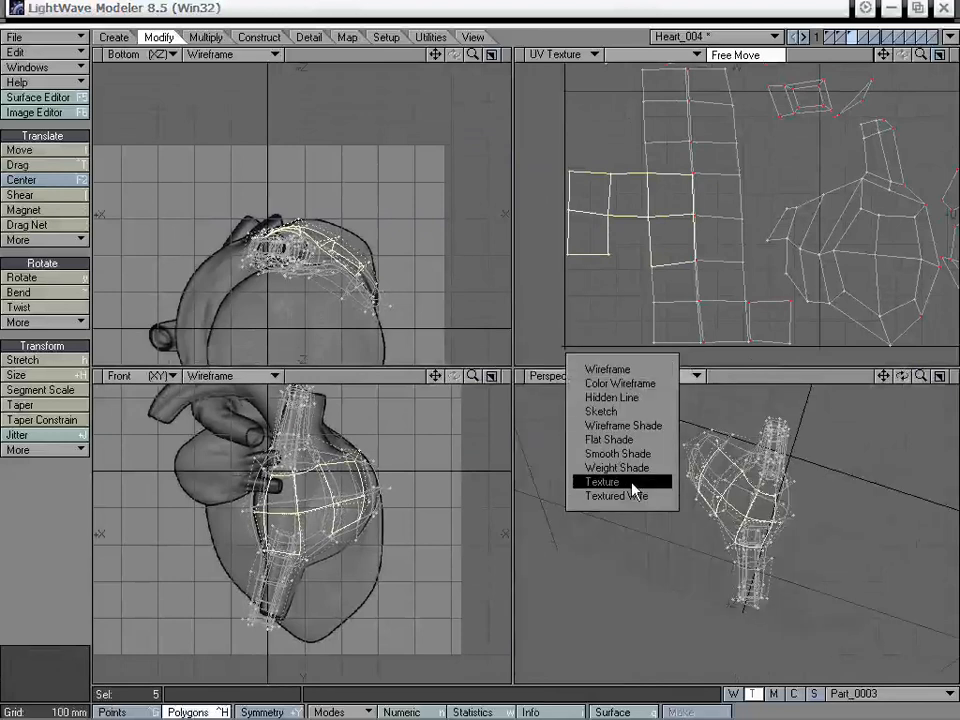
pyautogui.click(605, 480)
pyautogui.keyDown('alt'); pyautogui.moveTo(761, 514); pyautogui.dragTo(717, 544); pyautogui.keyUp('alt')
pyautogui.click(658, 380)
pyautogui.click(676, 324)
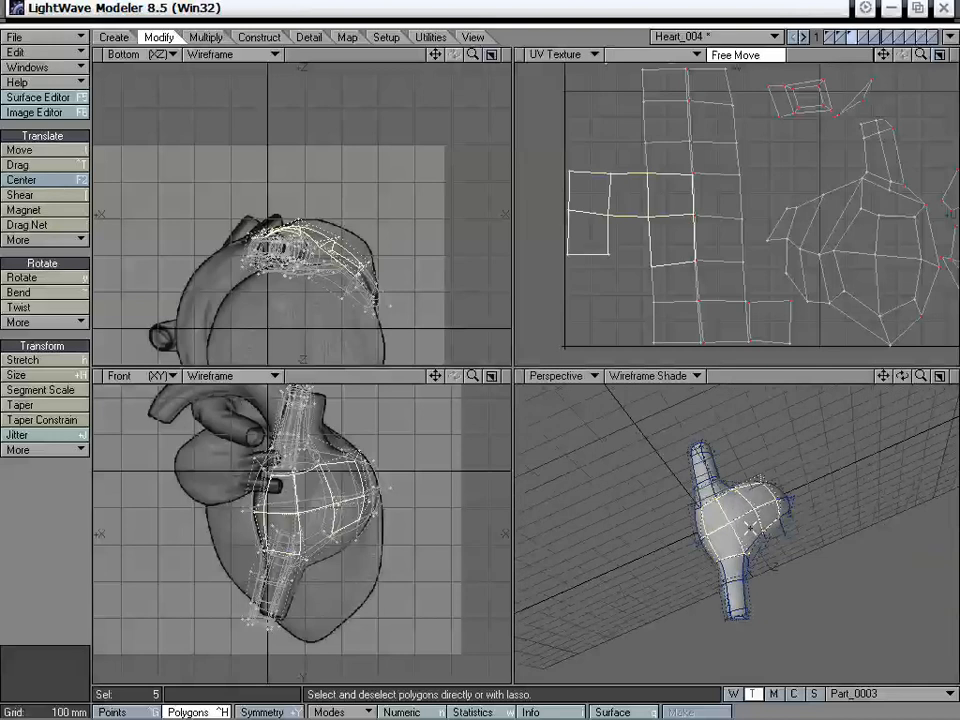
# - Add the end polygon of the lower curved island to the selection to locate it beside the strip polygons, and clear the selection
pyautogui.keyDown('alt'); pyautogui.moveTo(788, 177); pyautogui.dragTo(655, 322); pyautogui.keyUp('alt')
pyautogui.keyDown('alt'); pyautogui.moveTo(704, 252); pyautogui.dragTo(709, 152); pyautogui.keyUp('alt')
pyautogui.keyDown('alt'); pyautogui.moveTo(849, 271); pyautogui.dragTo(855, 193); pyautogui.keyUp('alt')
pyautogui.keyDown('alt'); pyautogui.moveTo(694, 214); pyautogui.dragTo(691, 214); pyautogui.keyUp('alt')
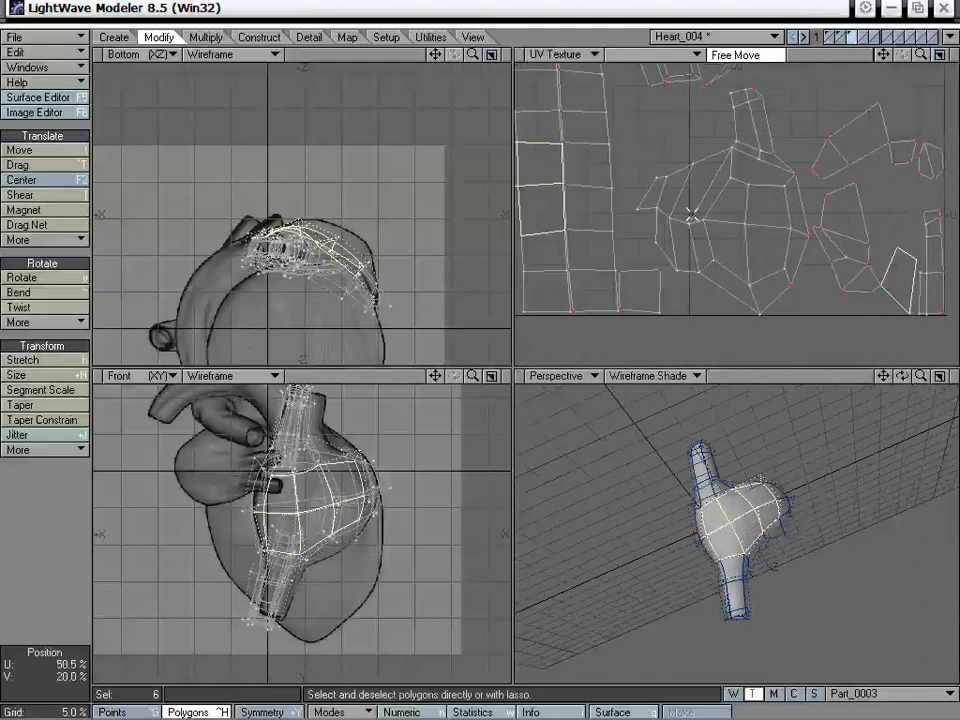
pyautogui.click(51, 538)
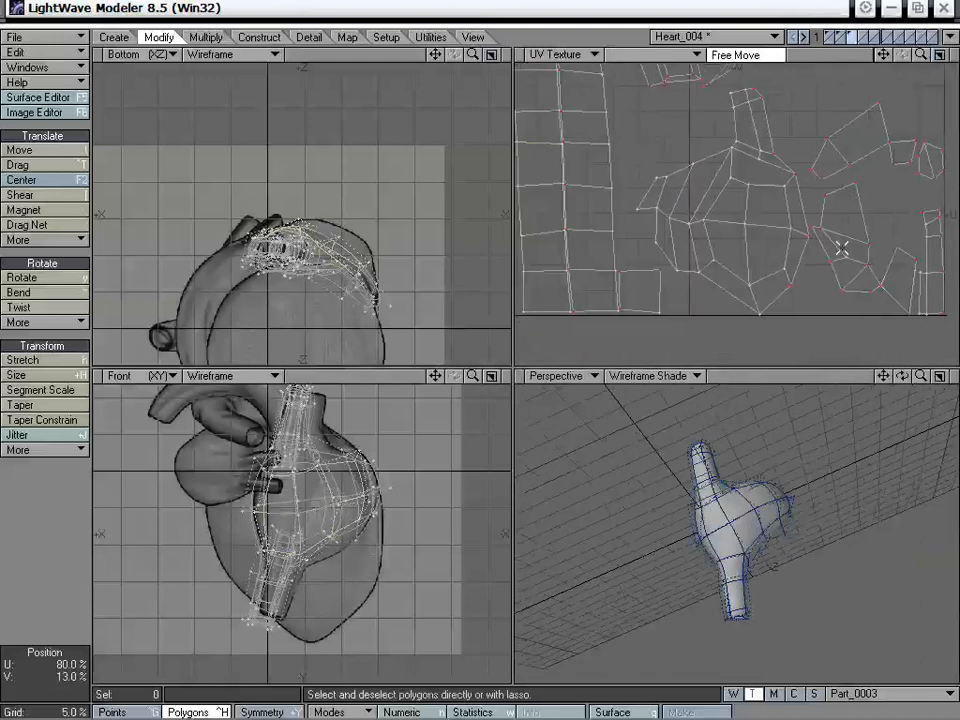
# - Examine the curved island's end polygon close up where its corner point joins the neighbouring polygon
pyautogui.click(895, 255)
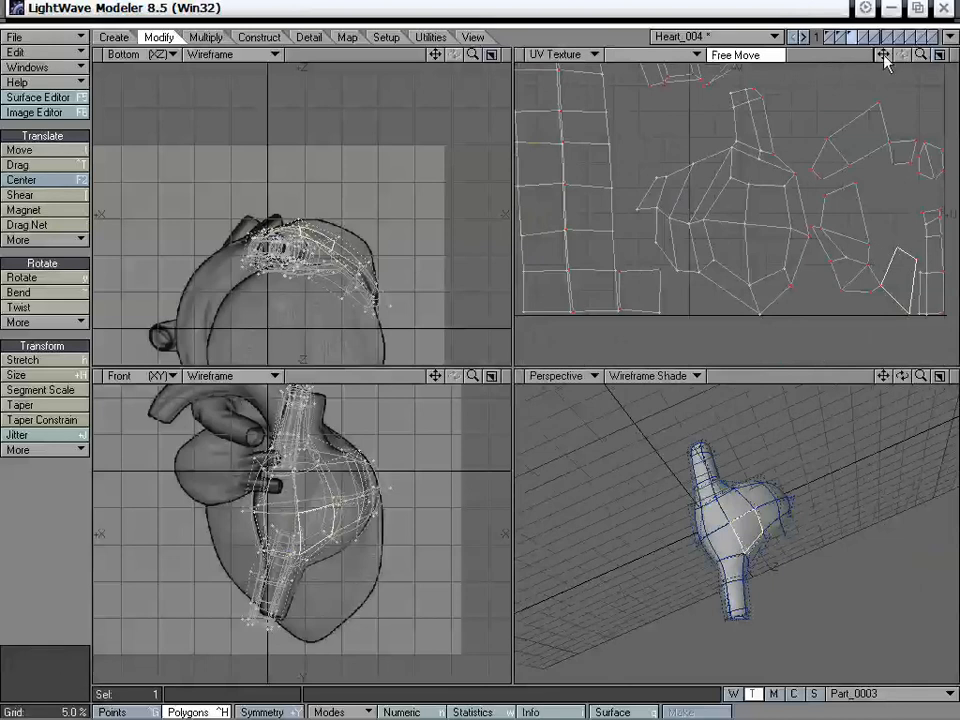
pyautogui.moveTo(883, 56); pyautogui.dragTo(728, 8)
pyautogui.moveTo(921, 56); pyautogui.dragTo(959, 56)
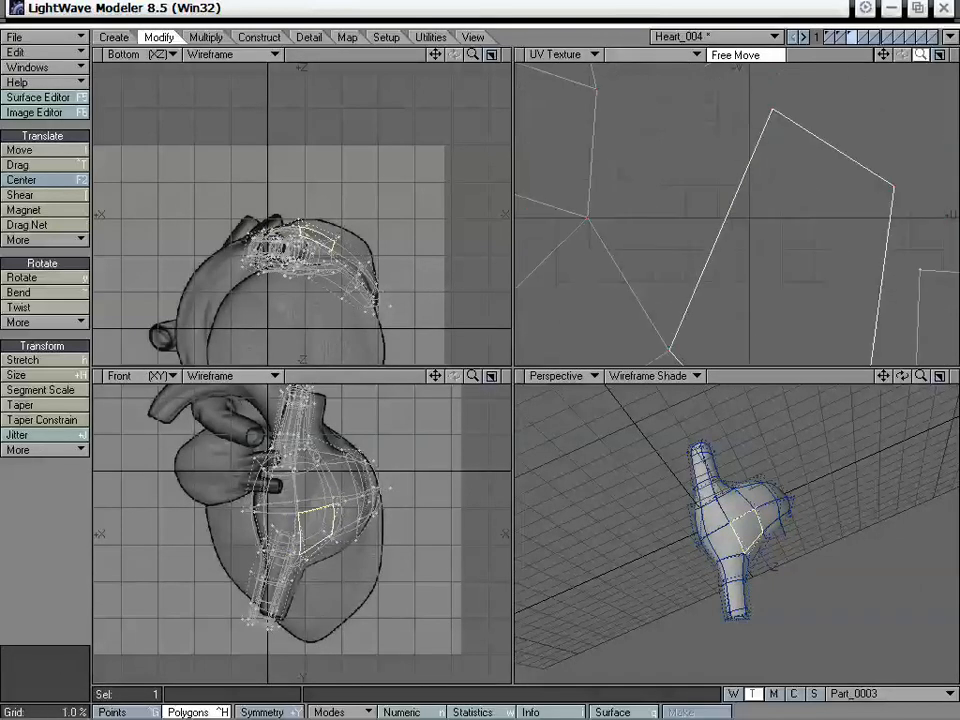
pyautogui.moveTo(883, 56); pyautogui.dragTo(906, 2)
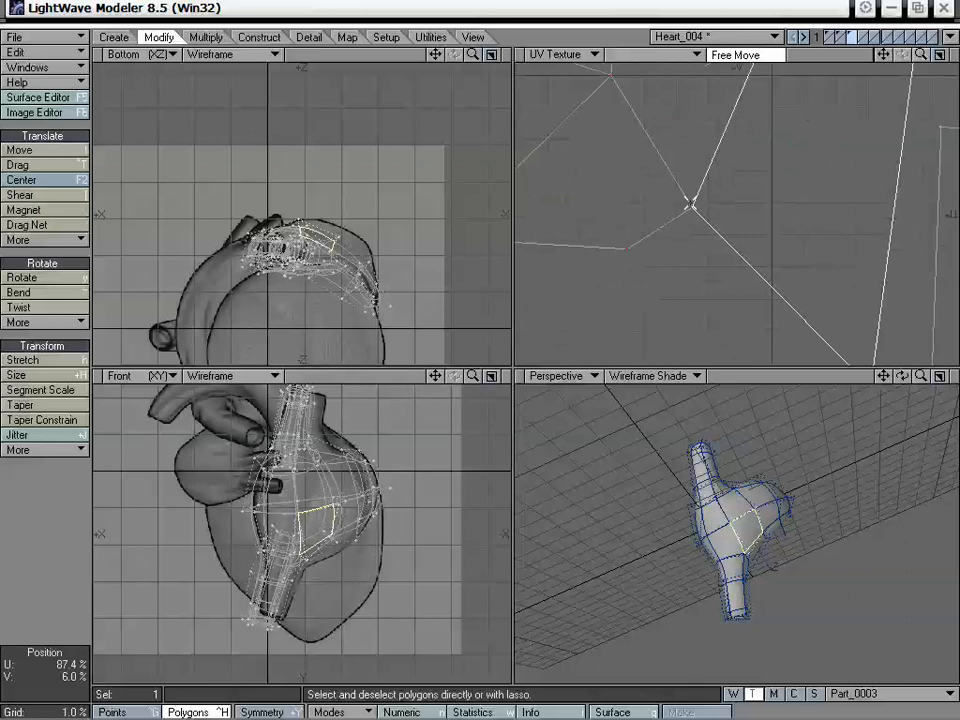
pyautogui.hotkey('ctrl', 'g')
pyautogui.moveTo(710, 188)
pyautogui.mouseDown(button='right')
pyautogui.moveTo(701, 232)
pyautogui.moveTo(611, 234)
pyautogui.moveTo(597, 256)
pyautogui.mouseUp(button='right')
pyautogui.moveTo(921, 56); pyautogui.dragTo(884, 57)
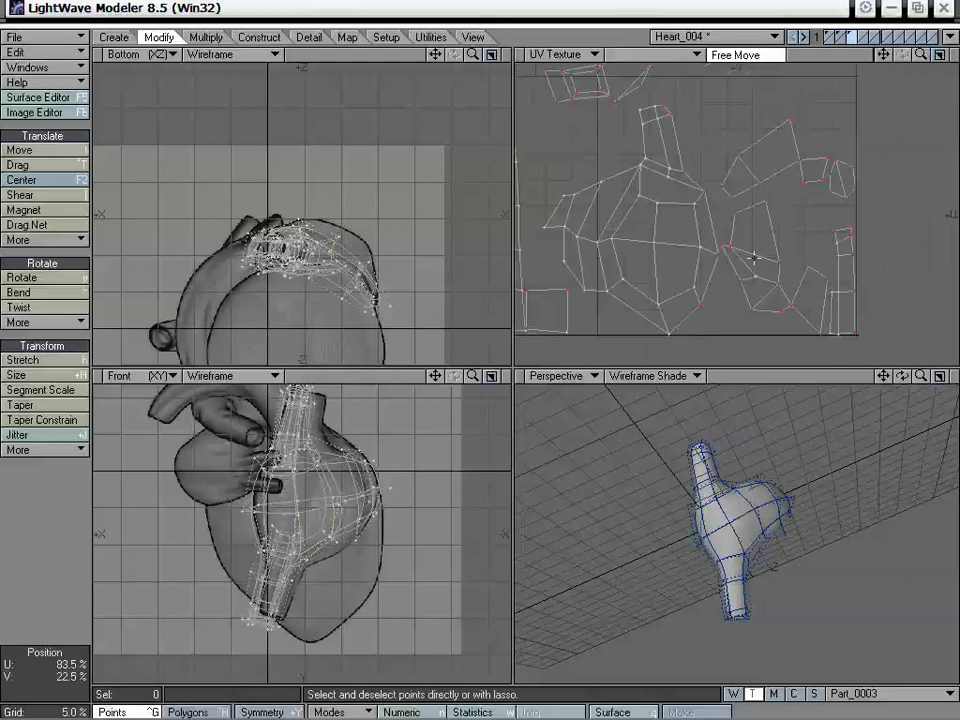
# - Select the whole lower curved island and move it across the UV map to just below the straightened side branch
pyautogui.hotkey('ctrl', 'h')
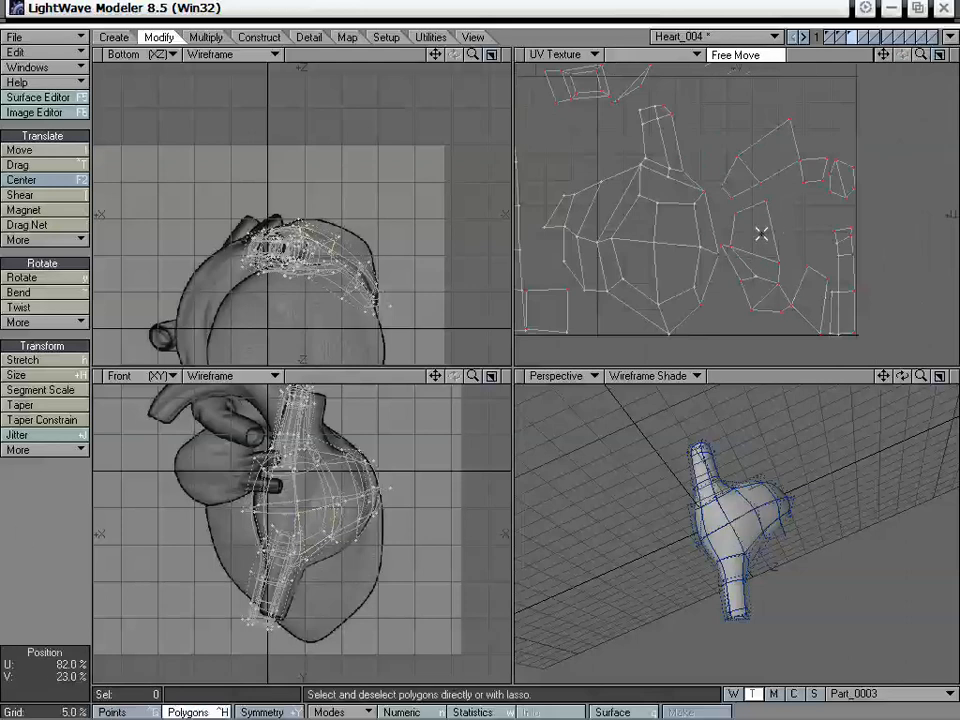
pyautogui.moveTo(761, 233)
pyautogui.mouseDown()
pyautogui.moveTo(754, 264)
pyautogui.moveTo(805, 271)
pyautogui.moveTo(557, 284)
pyautogui.mouseUp()
pyautogui.press('t')
pyautogui.keyDown('alt'); pyautogui.moveTo(692, 286); pyautogui.dragTo(957, 242); pyautogui.keyUp('alt')
pyautogui.moveTo(884, 246)
pyautogui.mouseDown()
pyautogui.moveTo(674, 256)
pyautogui.moveTo(671, 236)
pyautogui.mouseUp()
pyautogui.press('space')
pyautogui.moveTo(755, 160)
pyautogui.mouseDown(button='right')
pyautogui.moveTo(476, 199)
pyautogui.moveTo(772, 228)
pyautogui.mouseUp(button='right')
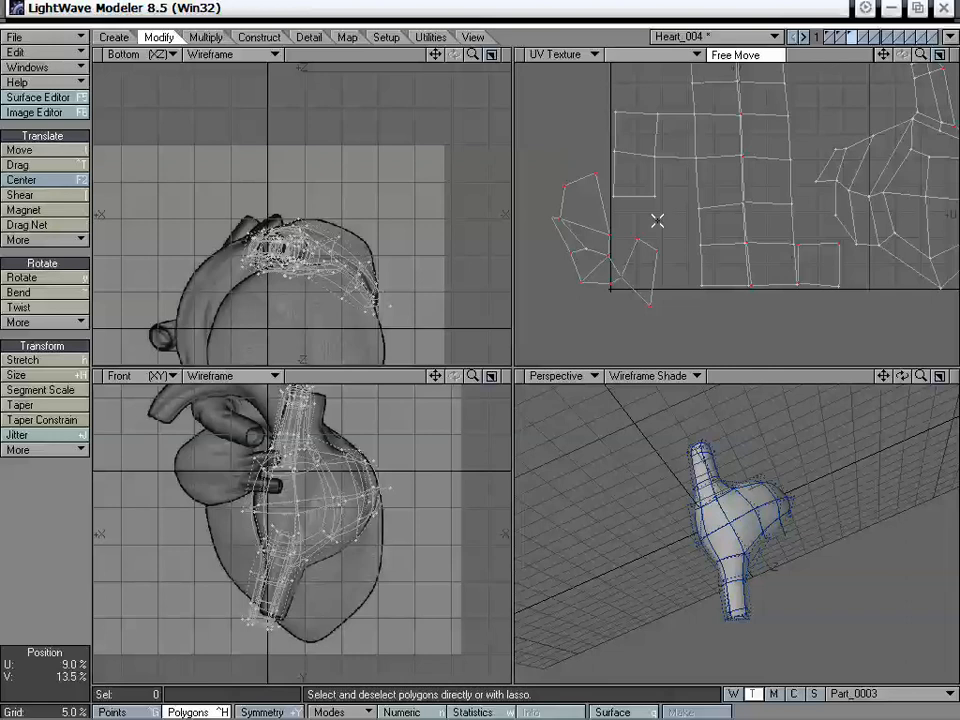
# - Select corner points of the moved island's end polygon one at a time to identify them on the atrium, and clear the selection
pyautogui.hotkey('ctrl', 'g')
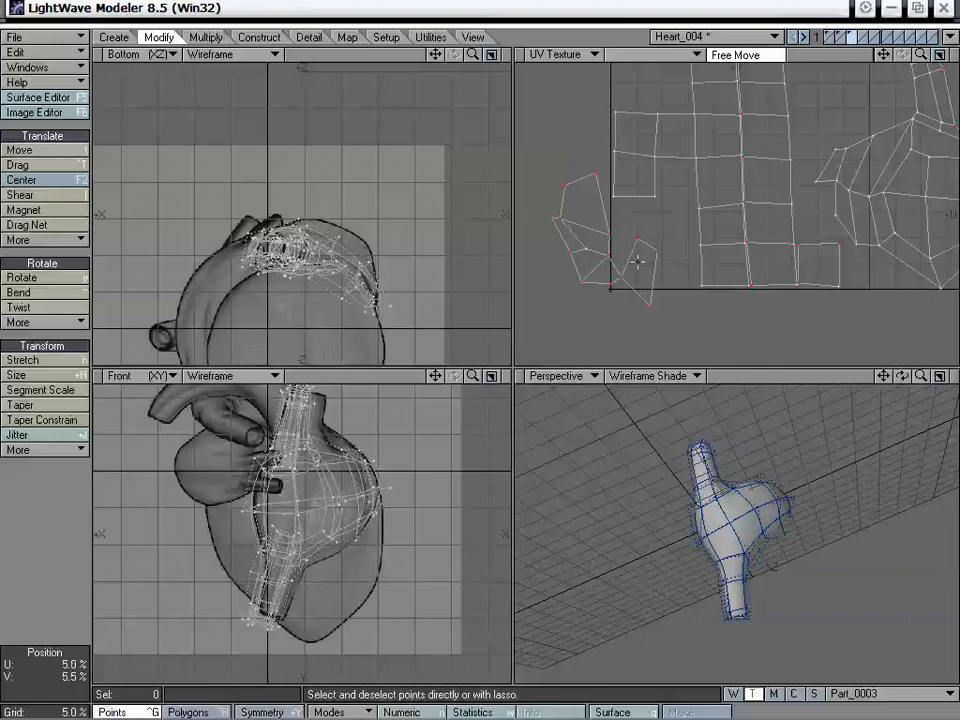
pyautogui.click(637, 240)
pyautogui.click(650, 306)
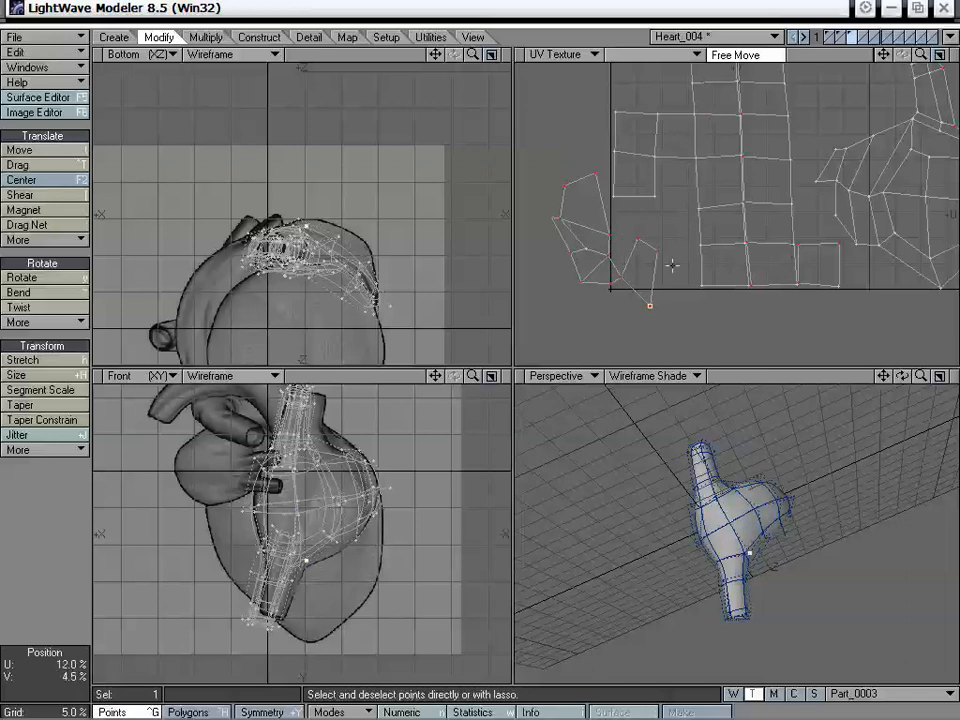
pyautogui.press('/')
pyautogui.click(621, 277)
pyautogui.press('/')
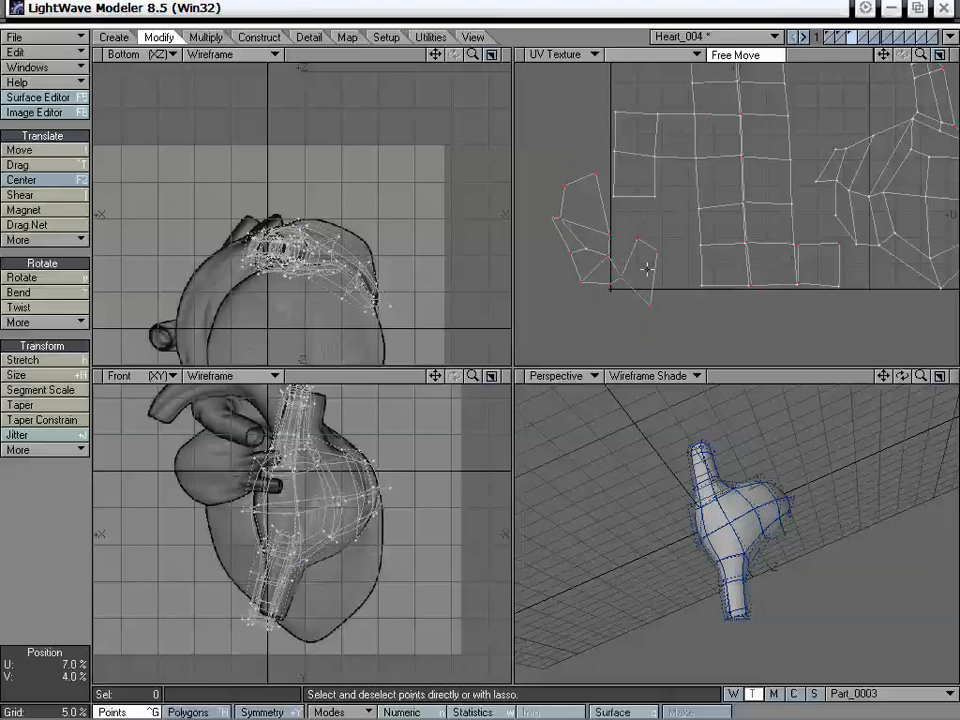
# - Select the whole lower curved island, rotate it about 23° and move it up toward the side branch, and clear the selection
pyautogui.hotkey('ctrl', 'h')
pyautogui.moveTo(601, 208)
pyautogui.mouseDown()
pyautogui.moveTo(636, 262)
pyautogui.moveTo(680, 250)
pyautogui.mouseUp()
pyautogui.keyDown('shift'); pyautogui.click(576, 245); pyautogui.keyUp('shift')
pyautogui.press('y')
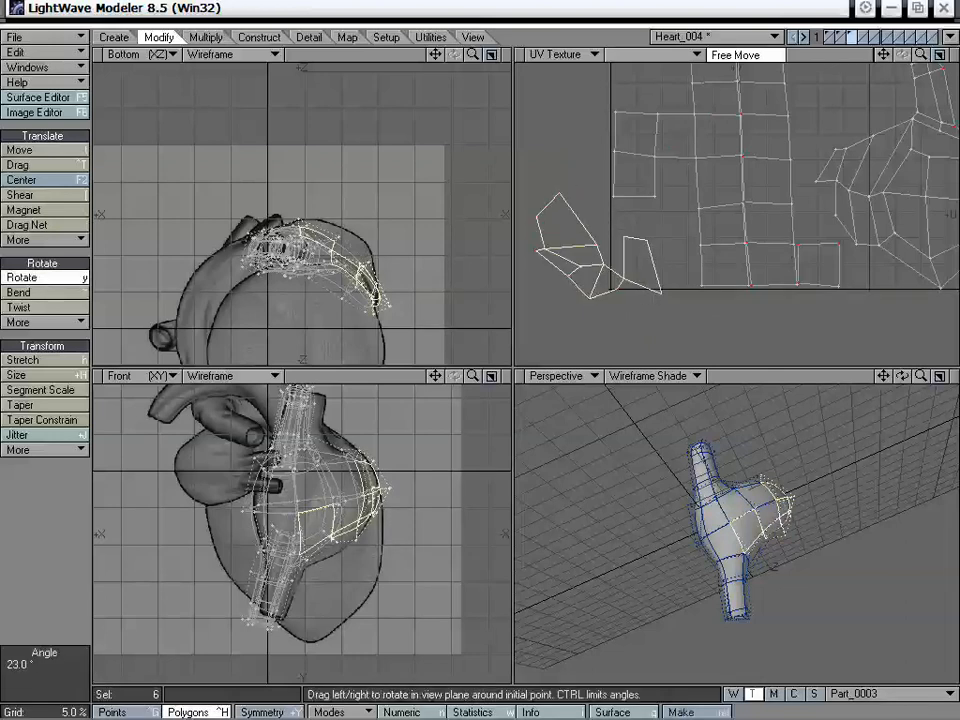
pyautogui.press('t')
pyautogui.moveTo(671, 186); pyautogui.dragTo(692, 158)
pyautogui.press('space')
pyautogui.press('/')
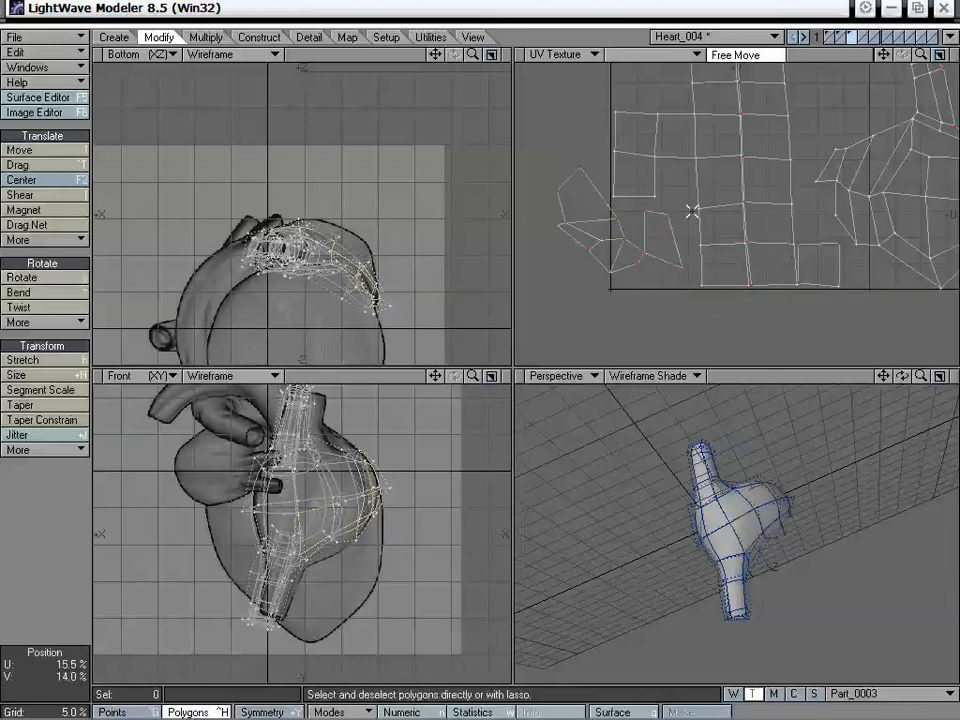
# - Reshape the curved island's end polygon into a square between the side branch and main strip, and bring the neighbouring points along the side branch
pyautogui.hotkey('ctrl', 't')
pyautogui.moveTo(668, 214); pyautogui.dragTo(693, 164)
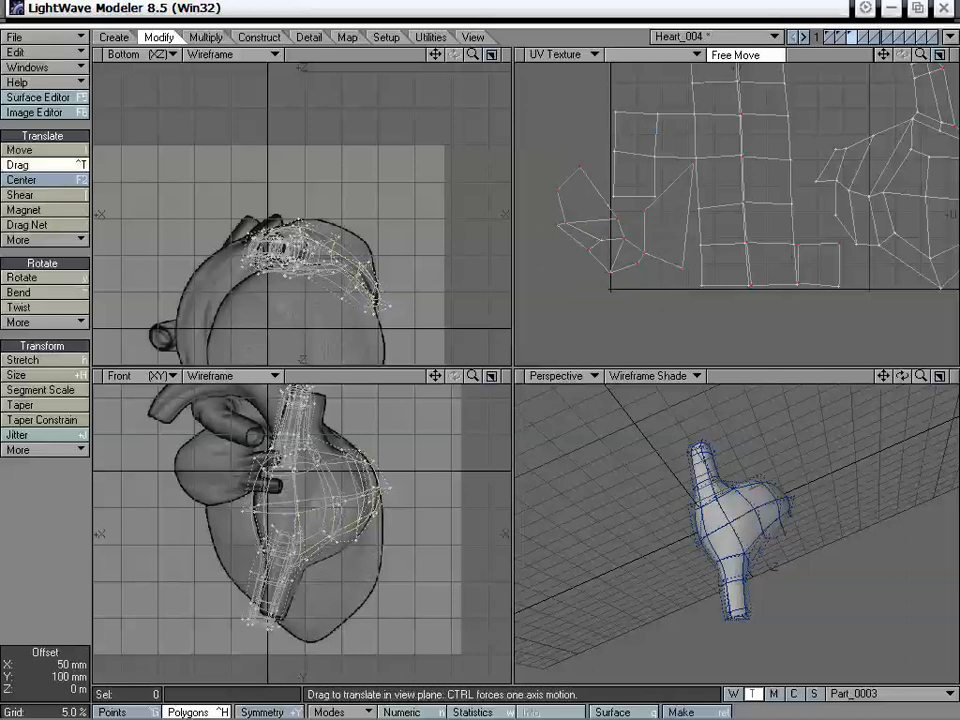
pyautogui.moveTo(643, 223); pyautogui.dragTo(655, 246)
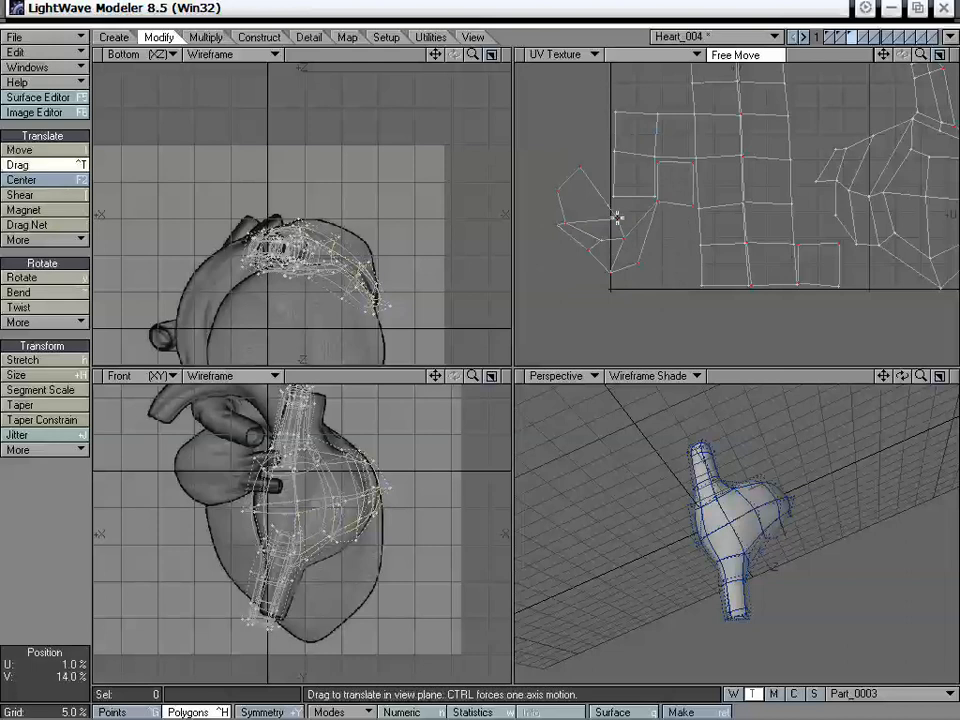
pyautogui.moveTo(617, 217)
pyautogui.mouseDown()
pyautogui.moveTo(603, 202)
pyautogui.moveTo(616, 205)
pyautogui.mouseUp()
pyautogui.moveTo(624, 239); pyautogui.dragTo(605, 119)
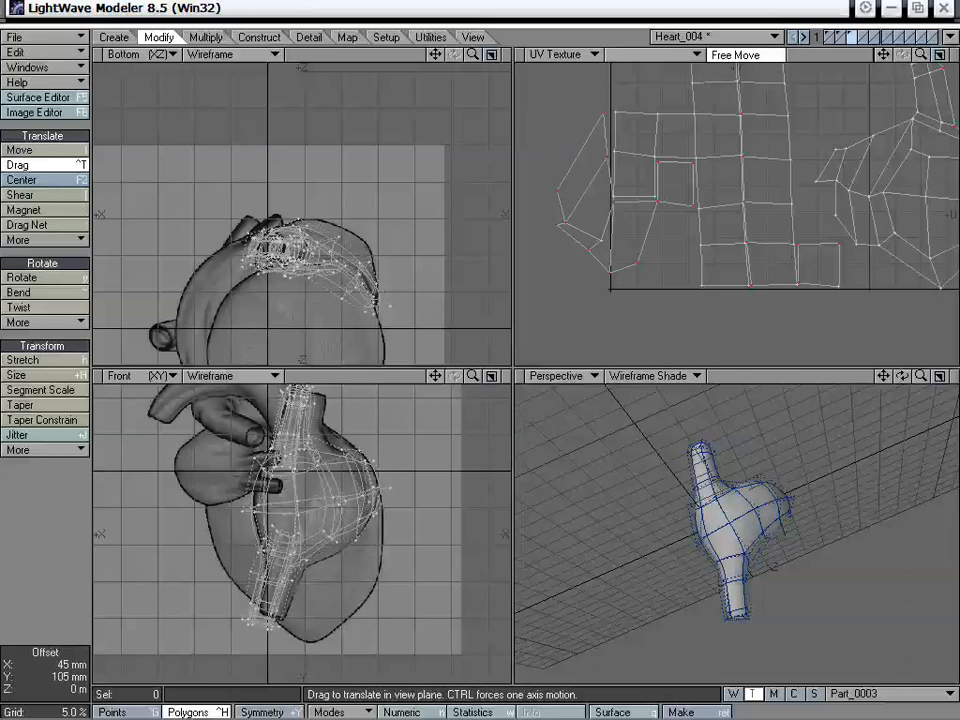
# - Straighten the island's remaining polygons into roughly square cells around the side branch's outer end and align its lower edge points
pyautogui.moveTo(559, 191); pyautogui.dragTo(576, 119)
pyautogui.moveTo(566, 222); pyautogui.dragTo(547, 169)
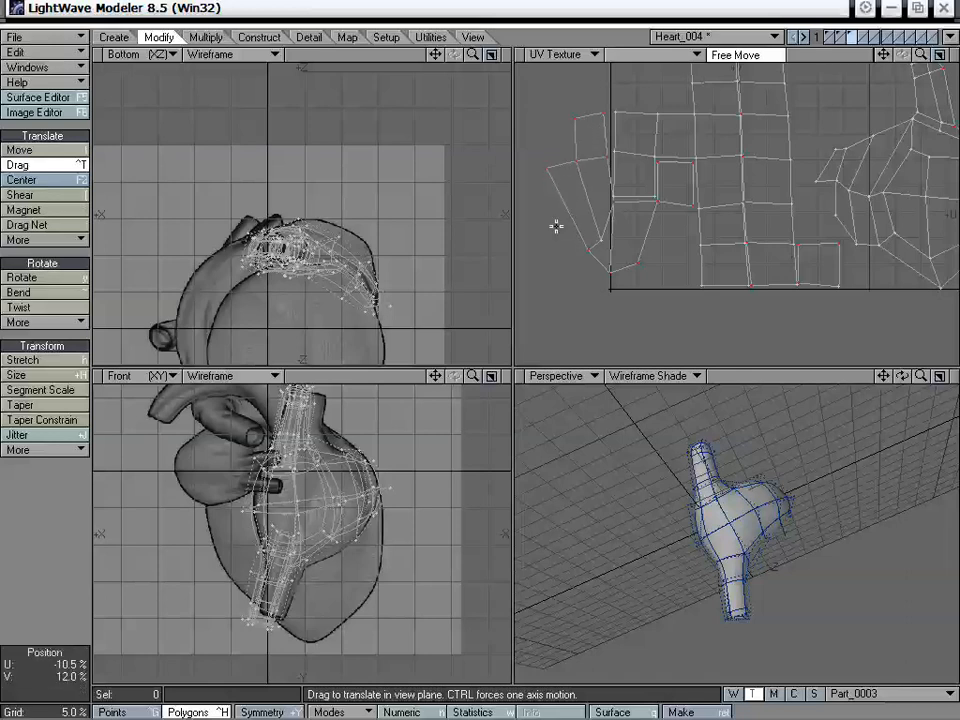
pyautogui.moveTo(586, 250); pyautogui.dragTo(543, 206)
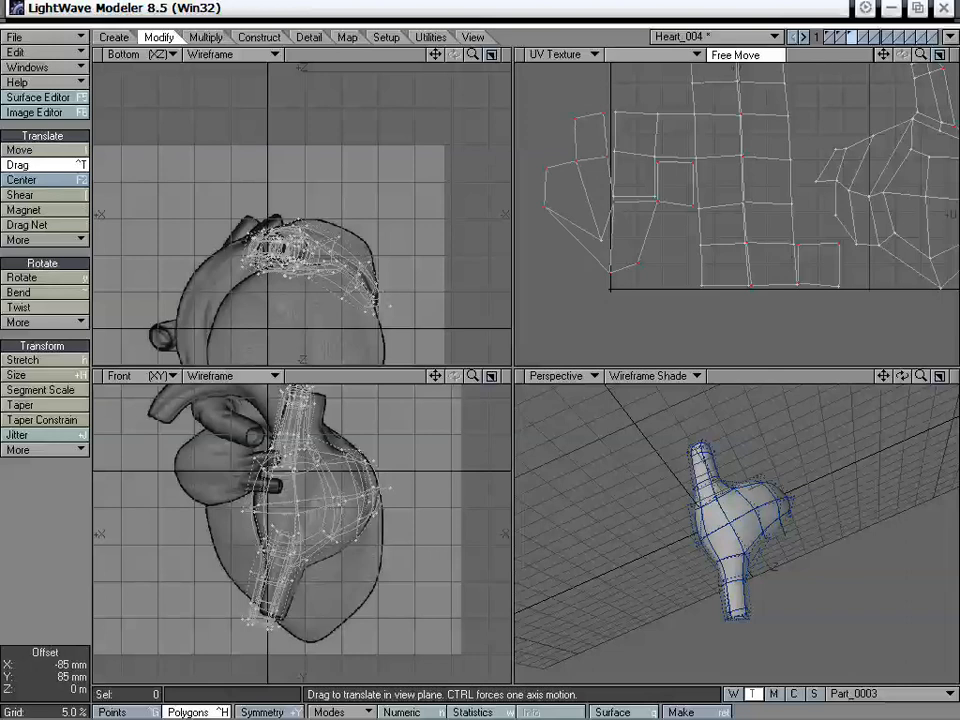
pyautogui.click(601, 232)
pyautogui.moveTo(600, 234); pyautogui.dragTo(574, 202)
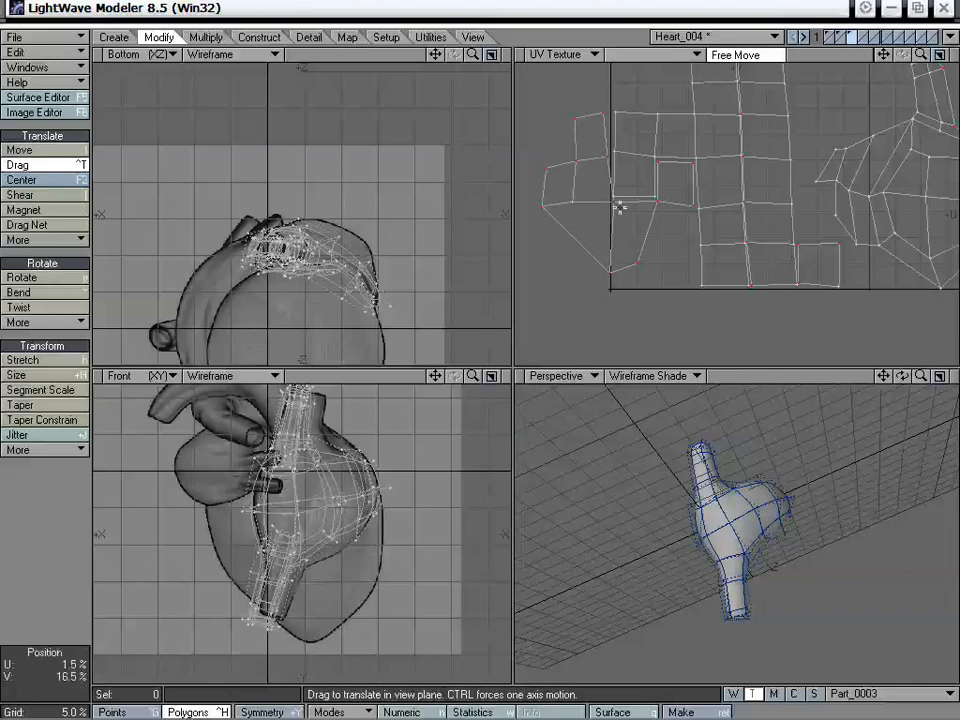
pyautogui.moveTo(611, 268); pyautogui.dragTo(650, 237)
pyautogui.moveTo(587, 244)
pyautogui.mouseDown()
pyautogui.moveTo(597, 244)
pyautogui.moveTo(587, 239)
pyautogui.mouseUp()
pyautogui.click(583, 240)
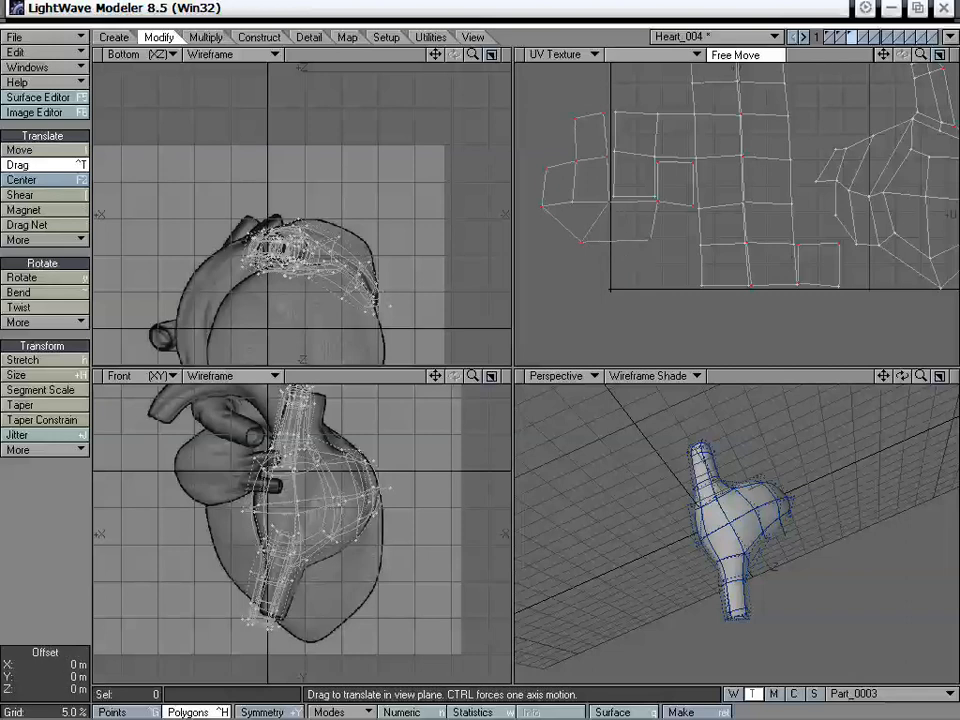
# - Select the facing corner points of the straightened island and the side branch one at a time to match them on the atrium
pyautogui.press('space')
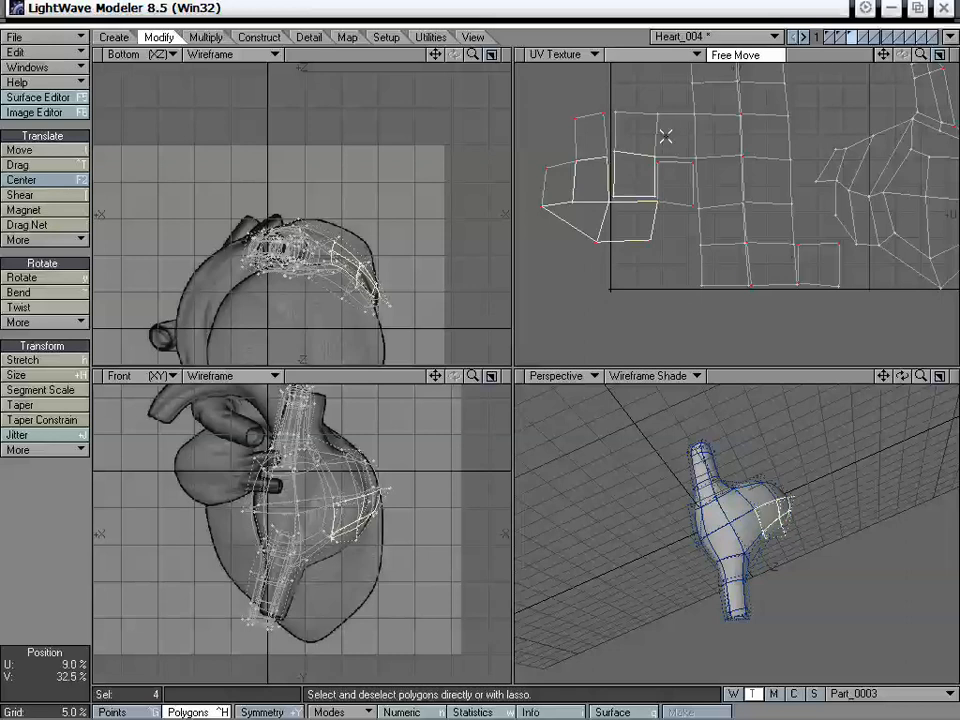
pyautogui.hotkey('ctrl', 'g')
pyautogui.click(677, 155)
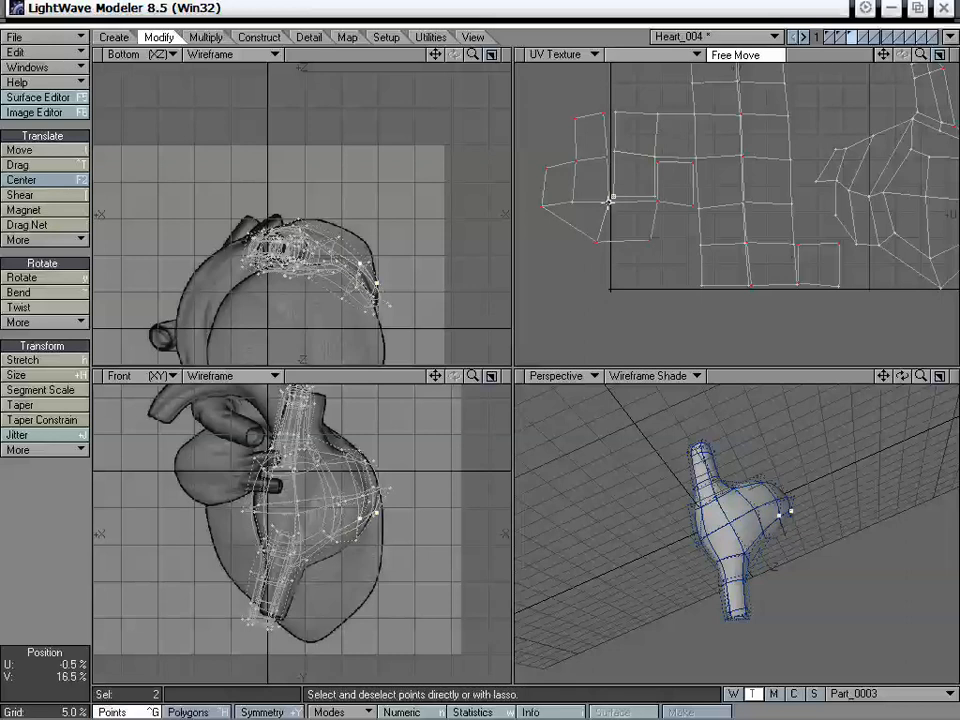
pyautogui.click(57, 531)
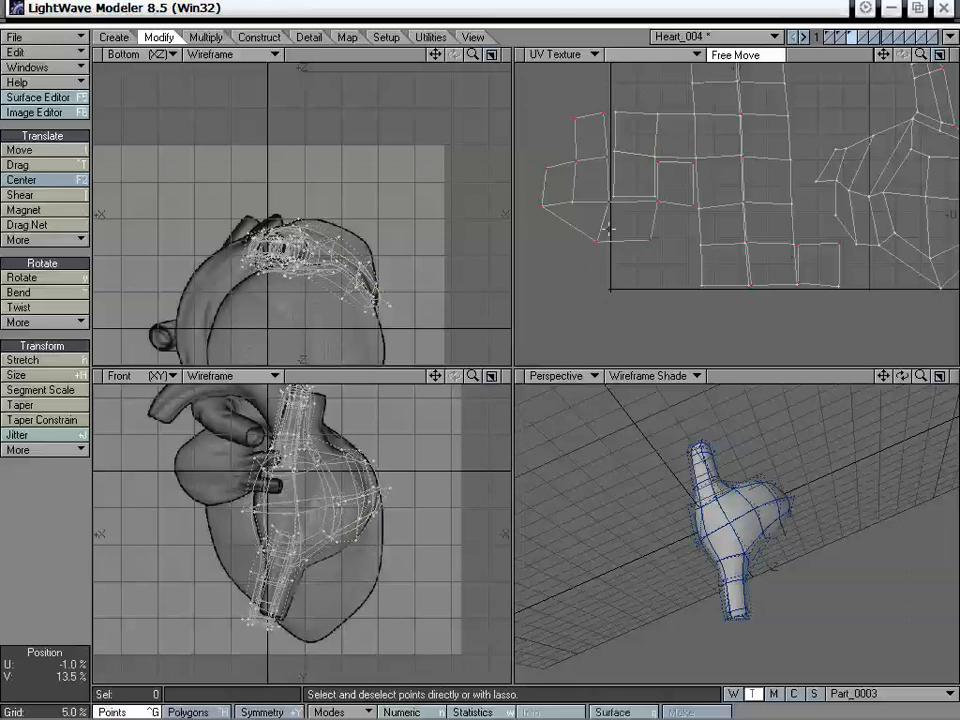
pyautogui.click(611, 200)
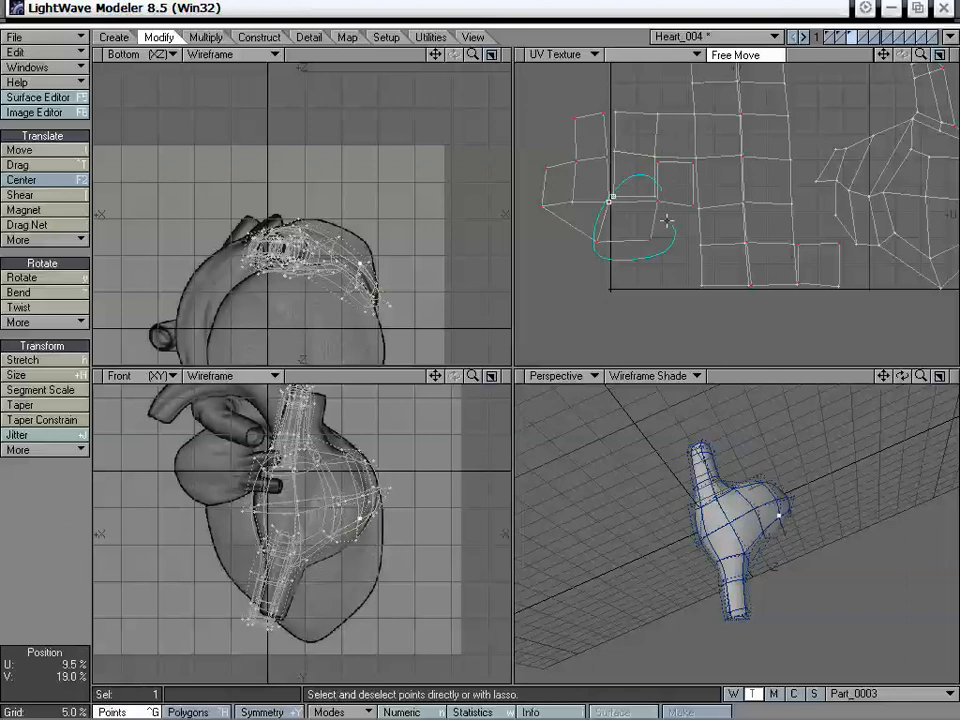
pyautogui.moveTo(667, 221); pyautogui.dragTo(664, 216, button='right')
pyautogui.moveTo(656, 171)
pyautogui.mouseDown(button='right')
pyautogui.moveTo(621, 182)
pyautogui.moveTo(610, 200)
pyautogui.mouseUp(button='right')
pyautogui.moveTo(632, 186); pyautogui.dragTo(614, 152)
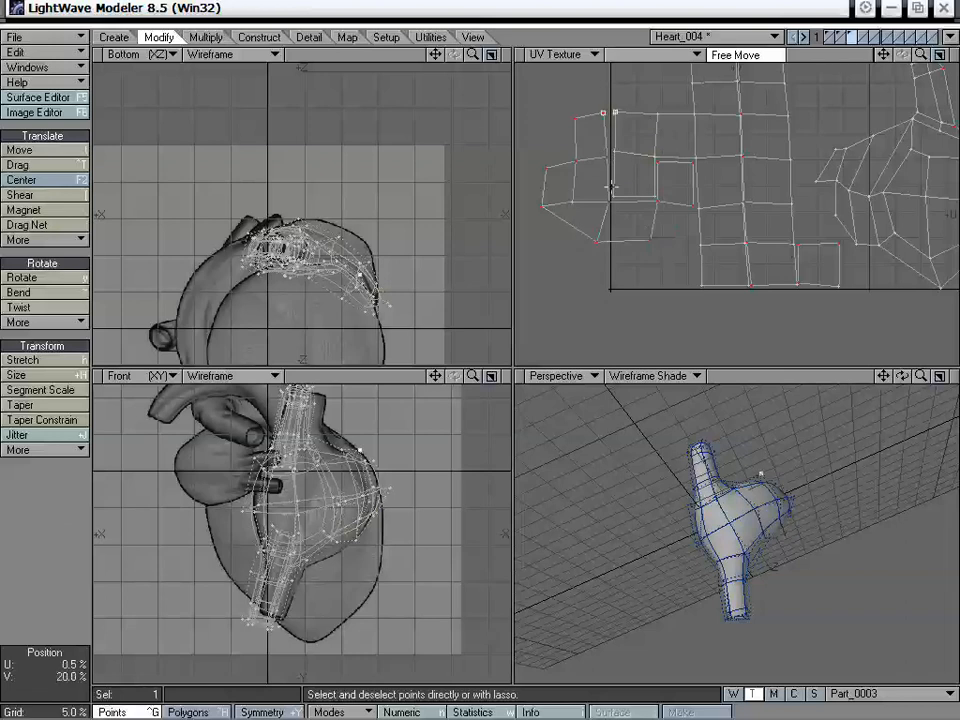
# - Pull the straightened island's inner edge points onto the side branch's outer edge and its lower corner point to close the gaps
pyautogui.press('/')
pyautogui.hotkey('ctrl', 't')
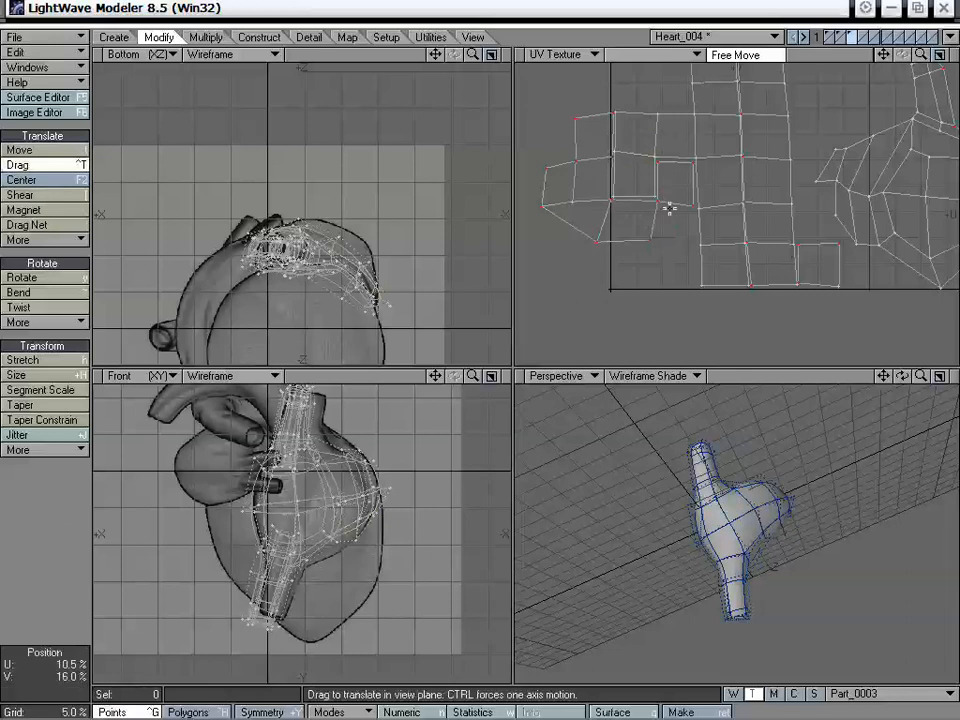
pyautogui.moveTo(657, 202); pyautogui.dragTo(656, 197)
pyautogui.press('space')
# - Select the polygons around the remaining gap plus their unselected neighbours on the atrium to locate the neighbours' island in the UV map
pyautogui.keyDown('alt'); pyautogui.moveTo(736, 194); pyautogui.dragTo(701, 215); pyautogui.keyUp('alt')
pyautogui.hotkey('ctrl', 'h')
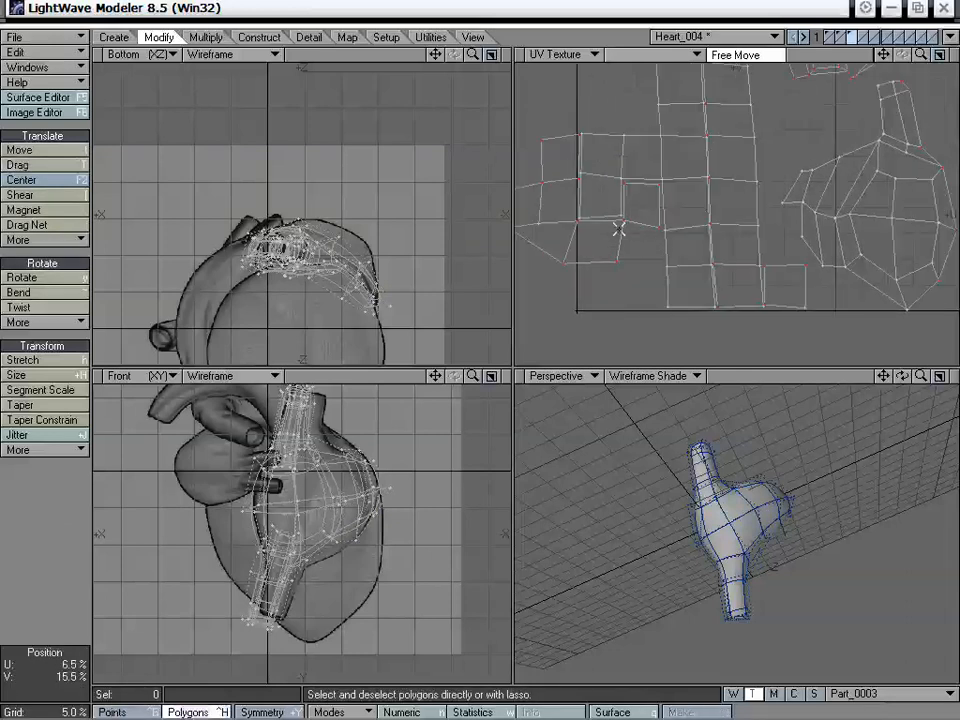
pyautogui.moveTo(617, 229)
pyautogui.mouseDown()
pyautogui.moveTo(604, 189)
pyautogui.moveTo(684, 206)
pyautogui.moveTo(686, 244)
pyautogui.mouseUp()
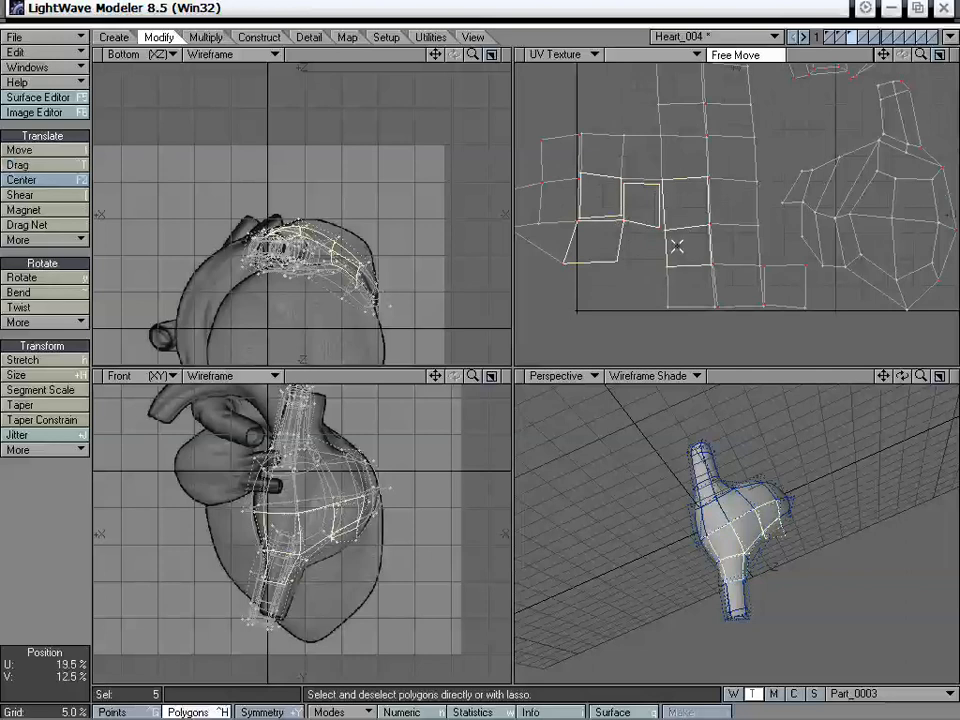
pyautogui.keyDown('alt'); pyautogui.moveTo(730, 622); pyautogui.dragTo(708, 505); pyautogui.keyUp('alt')
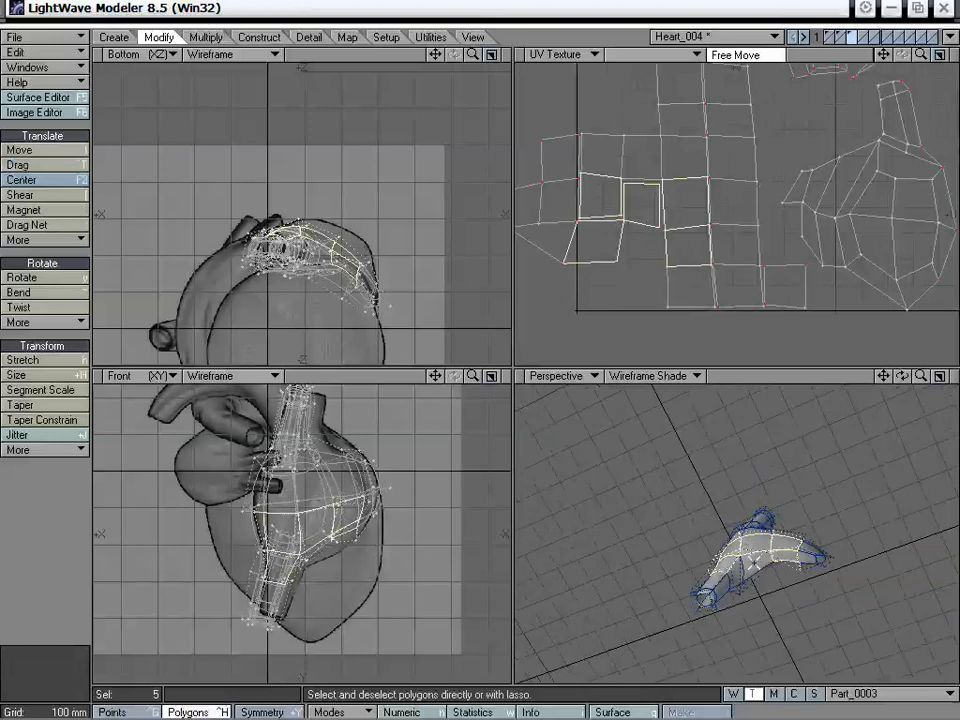
pyautogui.moveTo(748, 563); pyautogui.dragTo(744, 565)
pyautogui.keyDown('alt'); pyautogui.moveTo(796, 197); pyautogui.dragTo(757, 257); pyautogui.keyUp('alt')
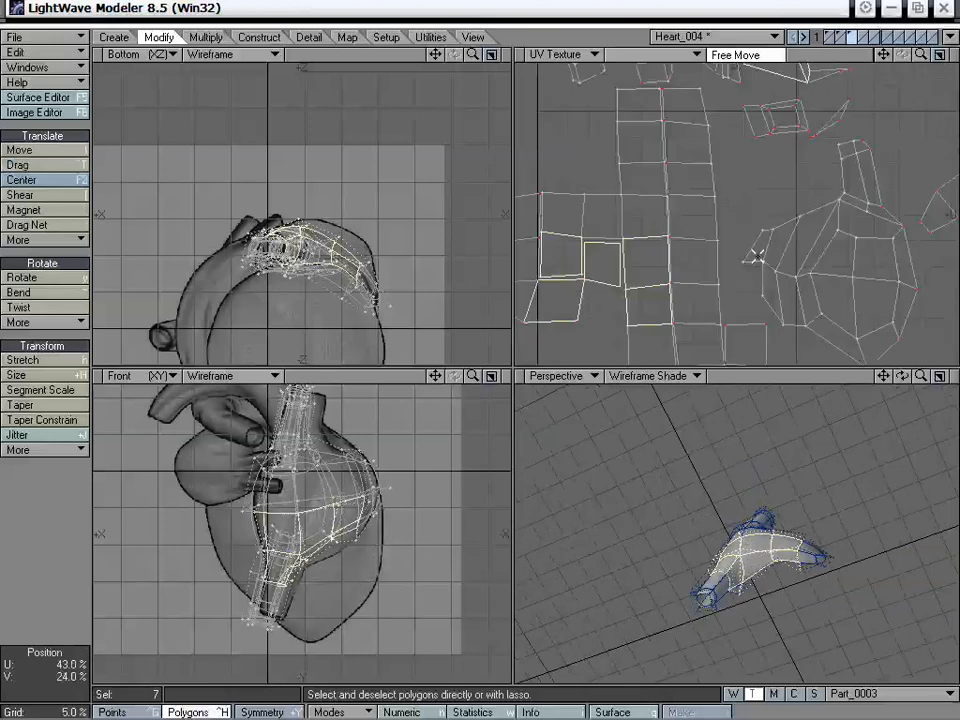
pyautogui.moveTo(921, 55); pyautogui.dragTo(803, 131)
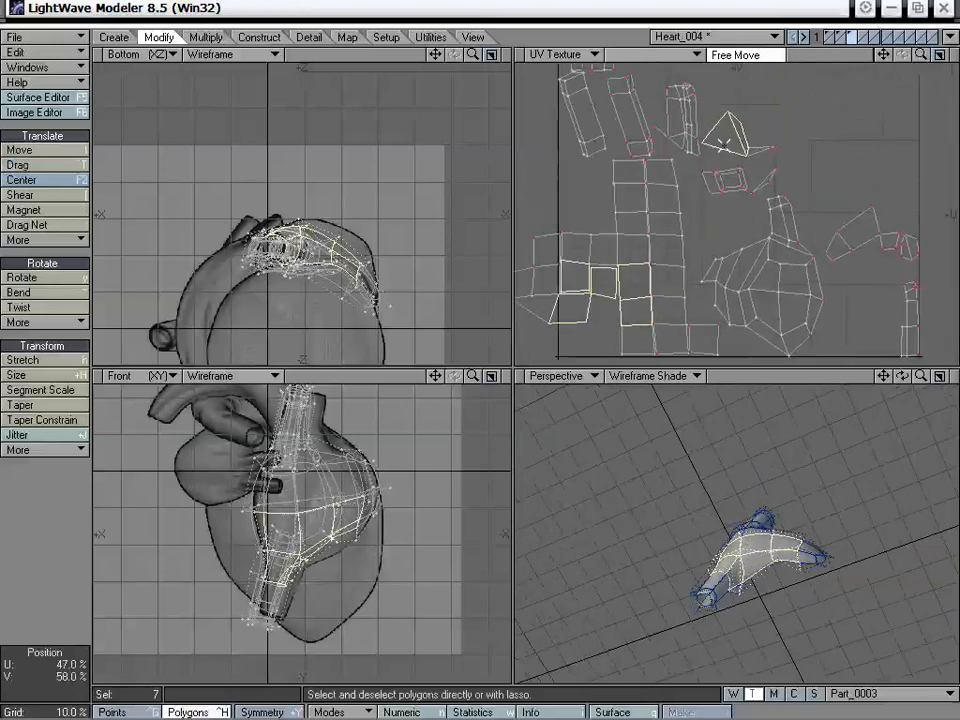
pyautogui.hotkey('ctrl', 'g')
pyautogui.hotkey('ctrl', 'h')
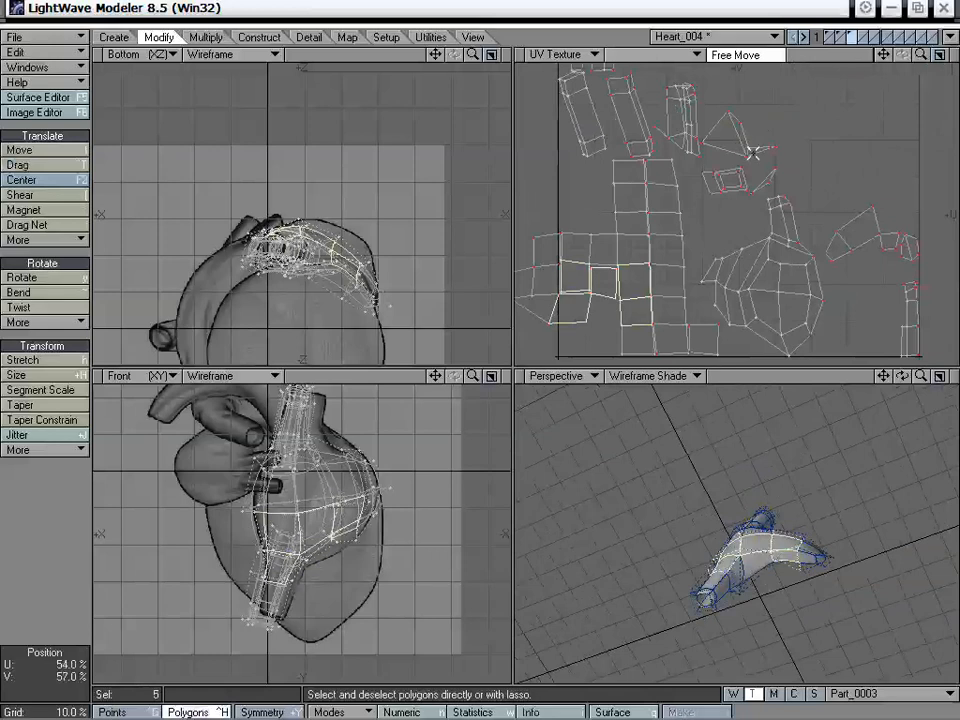
# - Move the three-polygon triangular island to just below the straightened island, clear the selection, and reposition its outermost corner point
pyautogui.press('/')
pyautogui.moveTo(743, 127); pyautogui.dragTo(570, 352)
pyautogui.press('t')
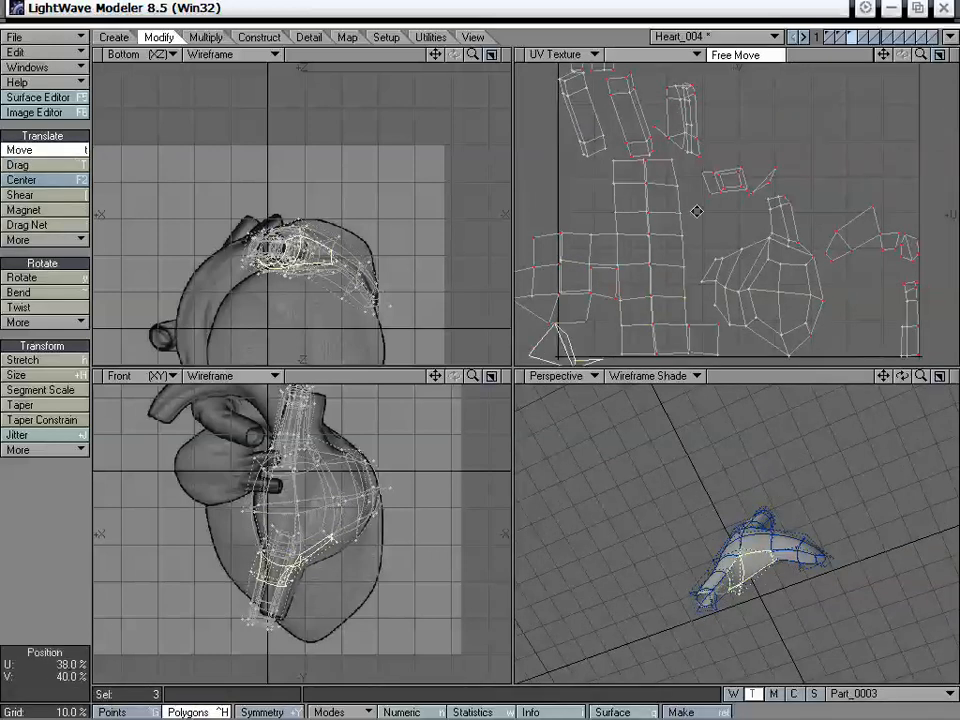
pyautogui.keyDown('alt'); pyautogui.moveTo(693, 232); pyautogui.dragTo(775, 135); pyautogui.keyUp('alt')
pyautogui.moveTo(921, 54); pyautogui.dragTo(955, 54)
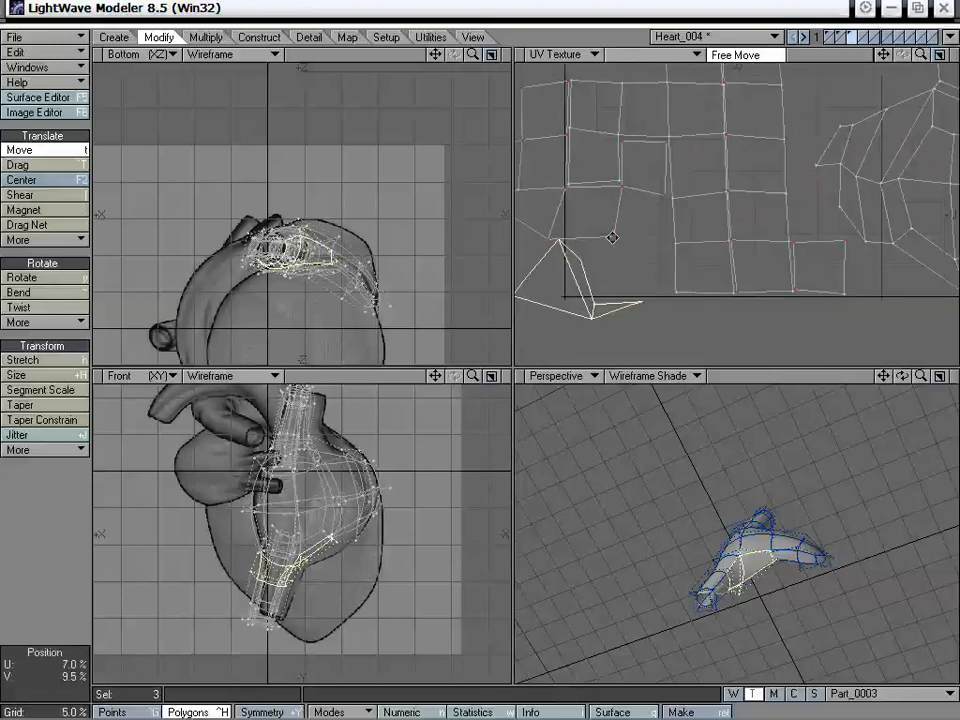
pyautogui.keyDown('alt'); pyautogui.moveTo(611, 236); pyautogui.dragTo(652, 248); pyautogui.keyUp('alt')
pyautogui.press('space')
pyautogui.press('/')
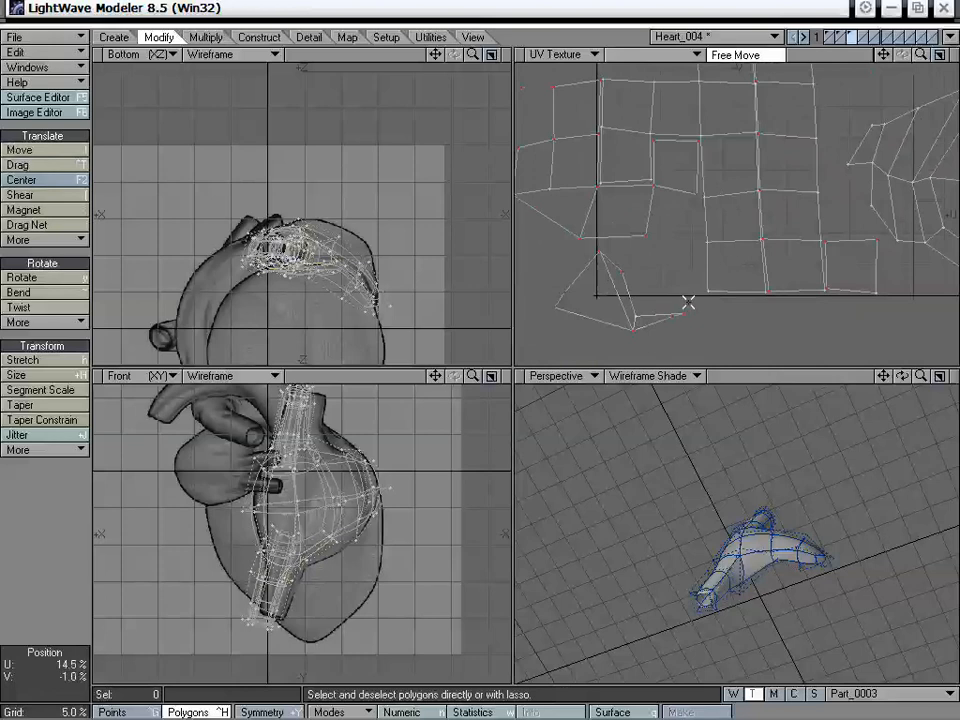
pyautogui.hotkey('ctrl', 't')
pyautogui.moveTo(680, 314); pyautogui.dragTo(666, 291)
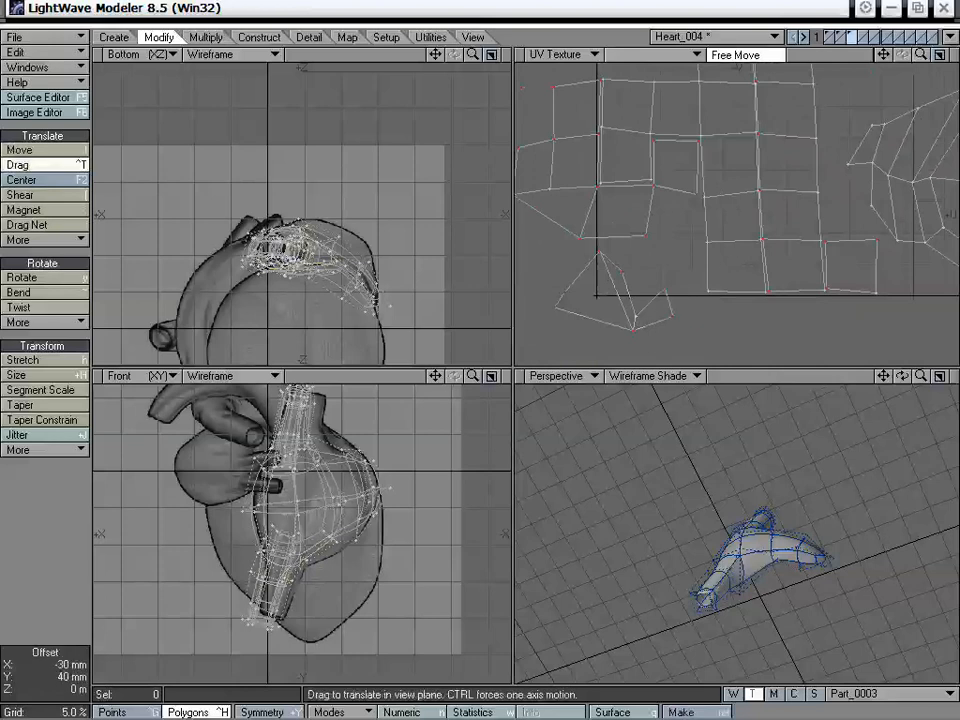
# - Select the small triangular island's repositioned corner point and nearby strip points to compare their locations on the atrium, and clear the selection
pyautogui.press('space')
pyautogui.press('space')
pyautogui.click(662, 287)
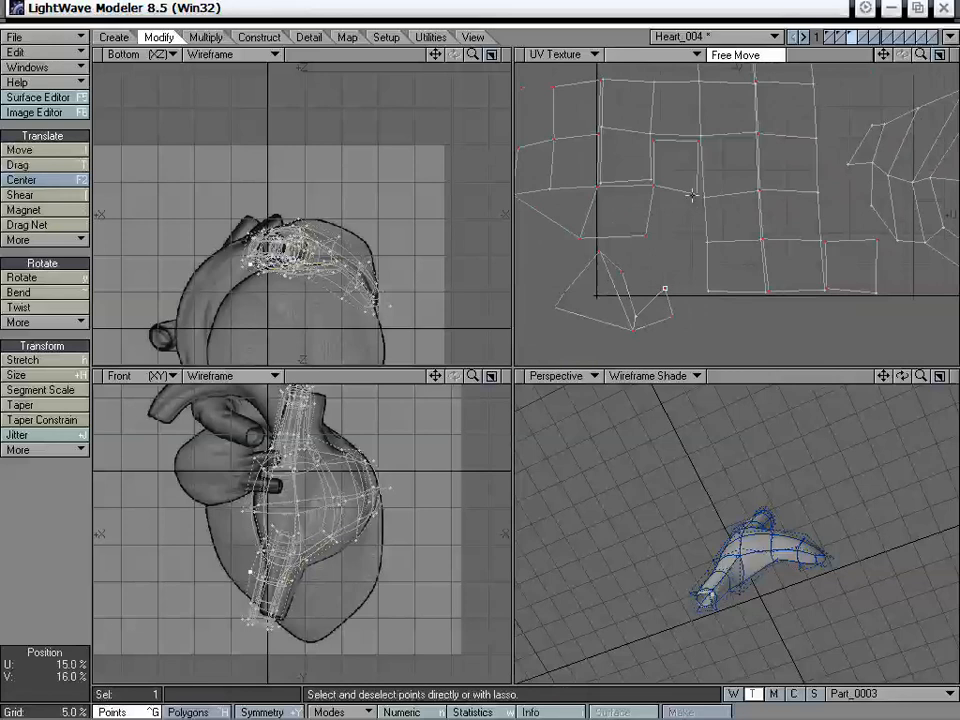
pyautogui.moveTo(548, 312)
pyautogui.mouseDown(button='right')
pyautogui.moveTo(846, 258)
pyautogui.moveTo(805, 318)
pyautogui.mouseUp(button='right')
pyautogui.click(667, 288)
pyautogui.keyDown('shift'); pyautogui.click(709, 238); pyautogui.keyUp('shift')
pyautogui.moveTo(690, 208); pyautogui.dragTo(655, 188, button='right')
pyautogui.click(683, 290)
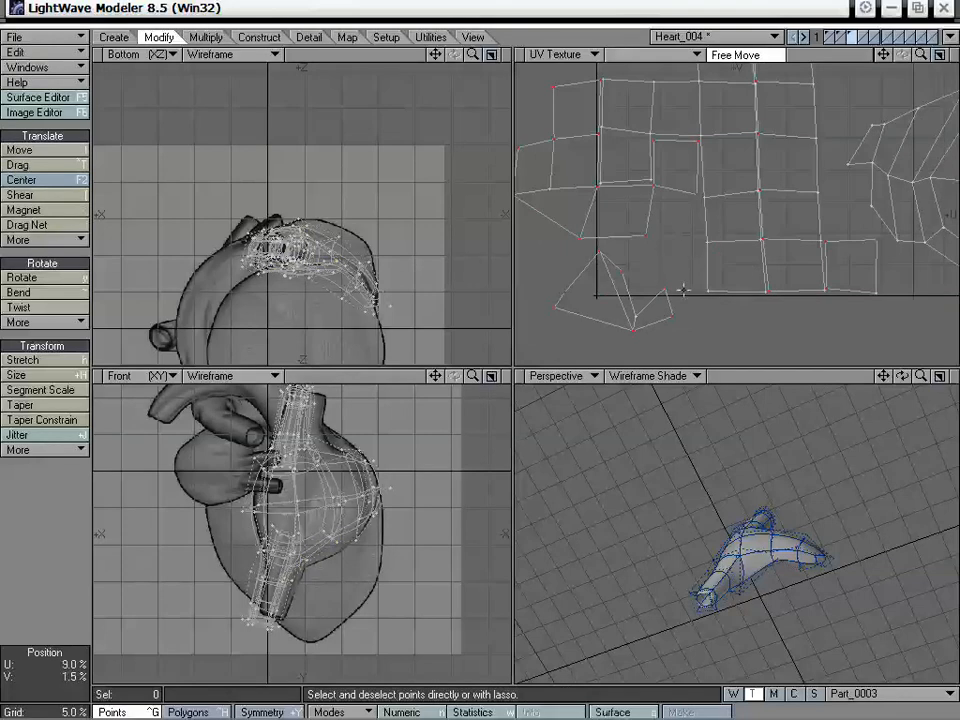
# - Select the polygons bordering the gap and the adjoining triangular polygon, then check which of their corner points match on the atrium
pyautogui.hotkey('ctrl', 'h')
pyautogui.moveTo(636, 206)
pyautogui.mouseDown()
pyautogui.moveTo(630, 155)
pyautogui.moveTo(715, 186)
pyautogui.moveTo(721, 256)
pyautogui.mouseUp()
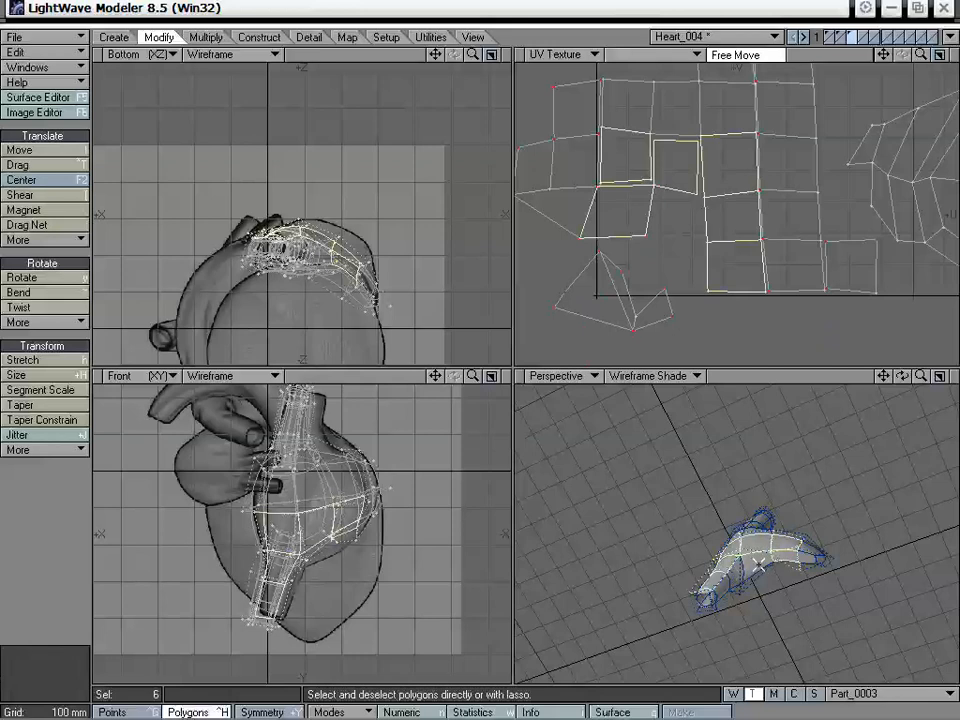
pyautogui.keyDown('shift'); pyautogui.click(759, 564); pyautogui.keyUp('shift')
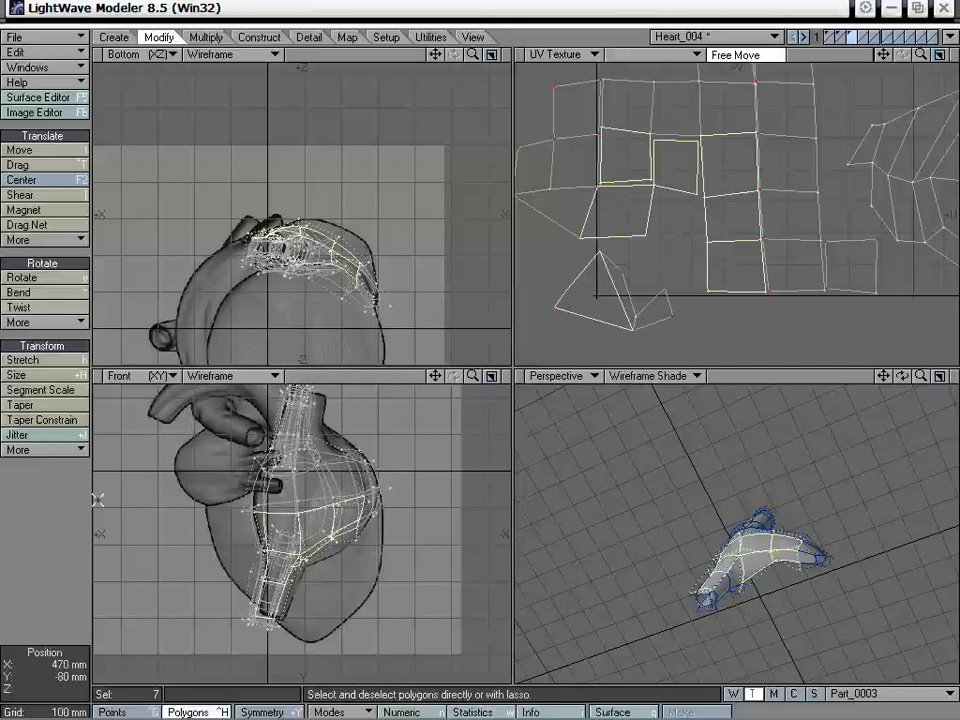
pyautogui.hotkey('ctrl', 'g')
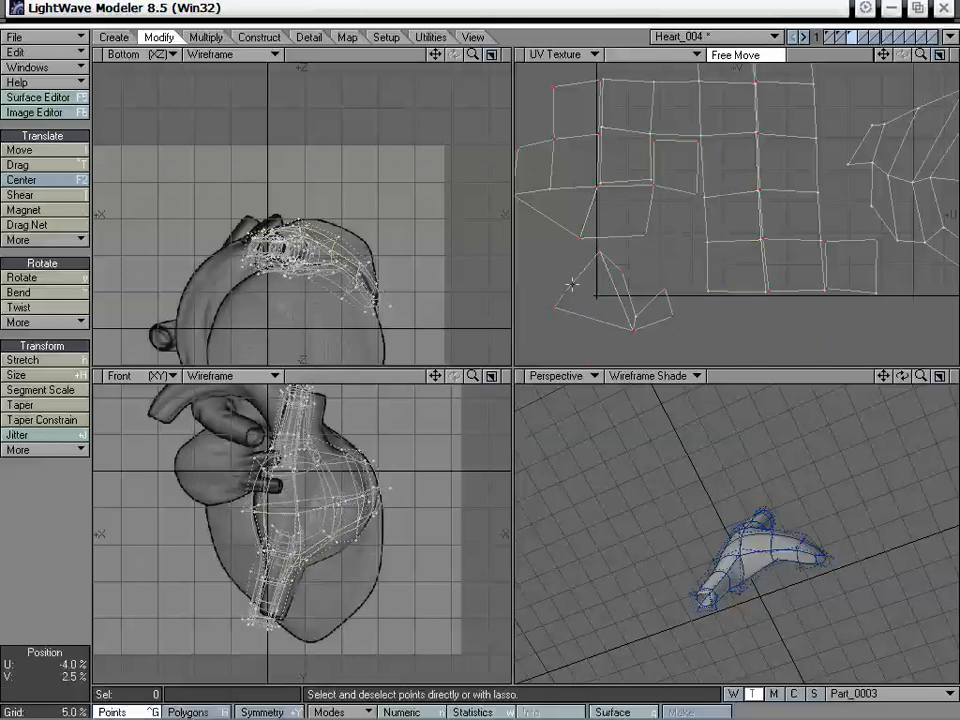
pyautogui.click(569, 287)
pyautogui.moveTo(586, 219); pyautogui.dragTo(603, 232, button='right')
pyautogui.keyDown('shift'); pyautogui.click(647, 235); pyautogui.keyUp('shift')
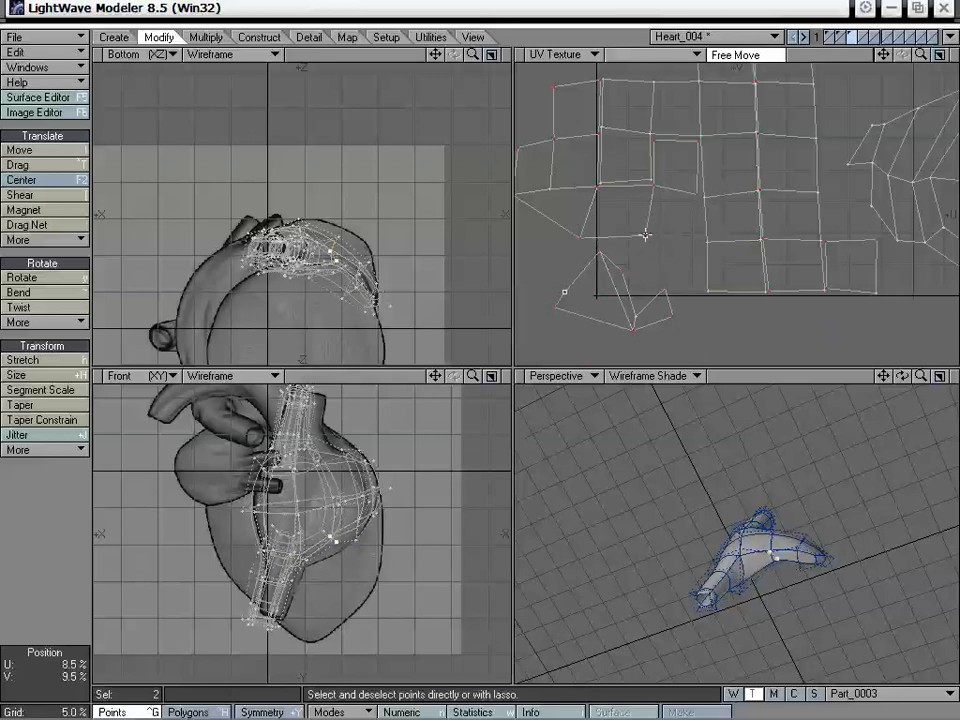
pyautogui.moveTo(678, 209)
pyautogui.mouseDown(button='right')
pyautogui.moveTo(628, 218)
pyautogui.moveTo(664, 228)
pyautogui.mouseUp(button='right')
pyautogui.moveTo(710, 158); pyautogui.dragTo(721, 210, button='right')
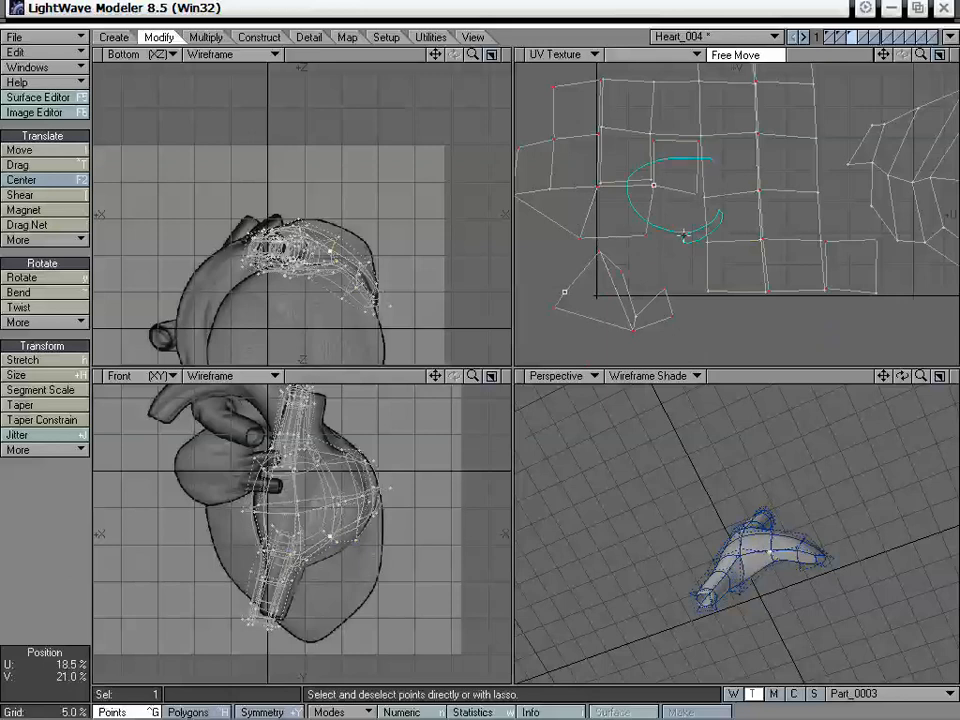
pyautogui.moveTo(598, 246); pyautogui.dragTo(636, 281, button='right')
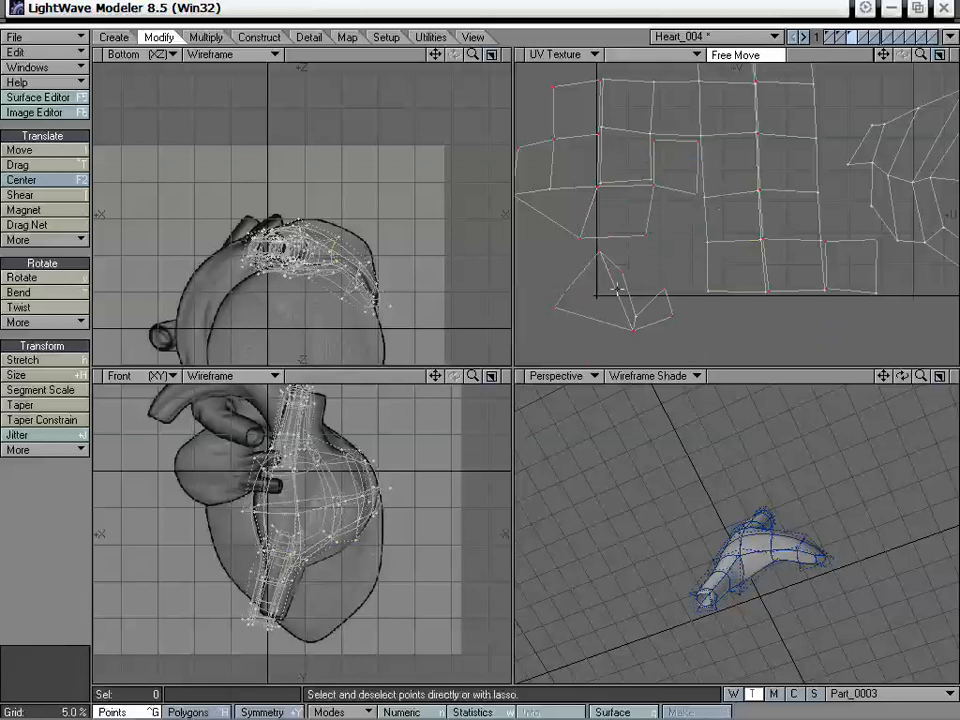
# - Select the three-polygon island, rotate it so its long edge faces the strips above, and shift it beneath the gap
pyautogui.hotkey('ctrl', 'h')
pyautogui.moveTo(607, 279); pyautogui.dragTo(665, 310)
pyautogui.press('y')
pyautogui.moveTo(610, 292); pyautogui.dragTo(674, 292)
pyautogui.press('t')
pyautogui.moveTo(610, 300); pyautogui.dragTo(639, 300)
pyautogui.press('space')
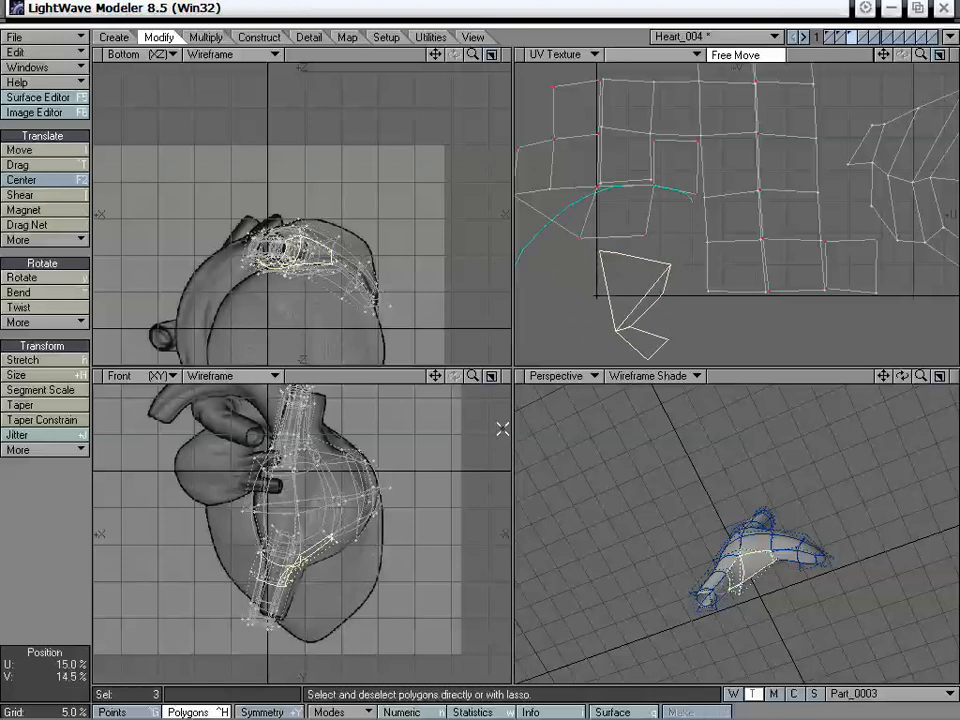
# - Select the three-polygon island's outer corner points and the gap's matching point to compare them on the atrium, and clear the selection
pyautogui.hotkey('ctrl', 'g')
pyautogui.click(614, 259)
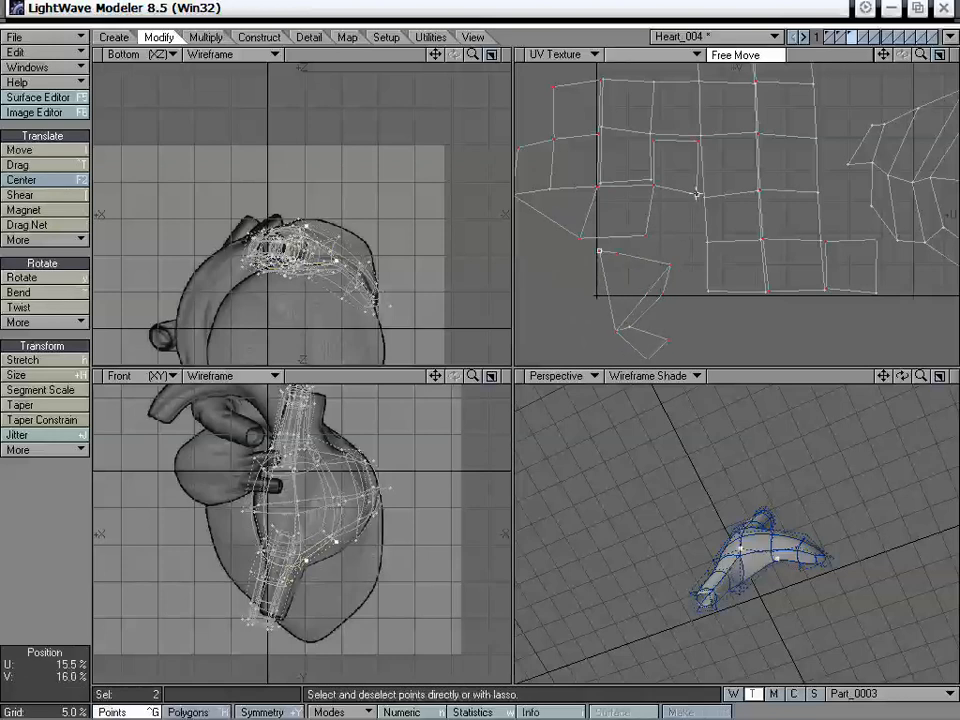
pyautogui.moveTo(721, 184)
pyautogui.mouseDown(button='right')
pyautogui.moveTo(632, 165)
pyautogui.moveTo(694, 227)
pyautogui.mouseUp(button='right')
pyautogui.click(601, 251)
pyautogui.press('/')
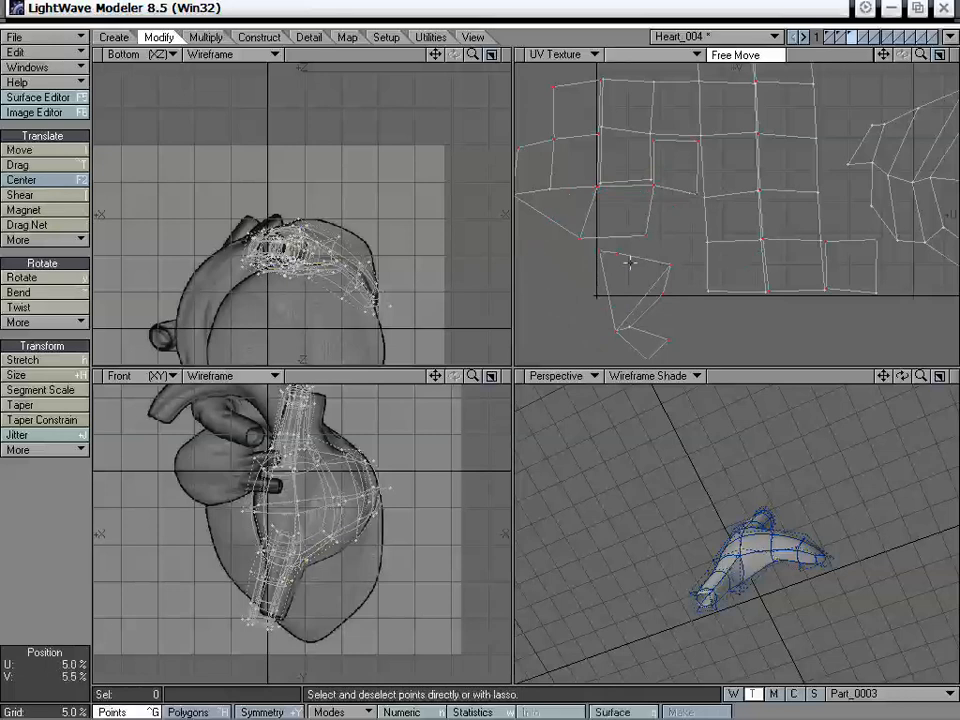
# - Drag the three-polygon island's points individually so its short edge sits under the gap and its polygons hang in a column below
pyautogui.hotkey('ctrl', 't')
pyautogui.moveTo(618, 256); pyautogui.dragTo(658, 200)
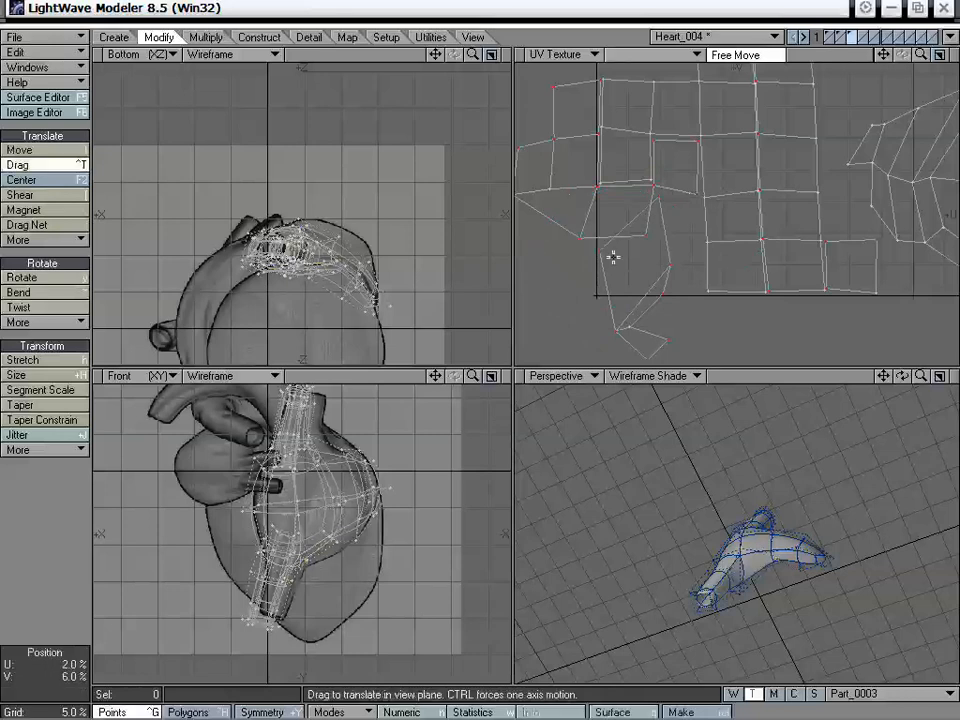
pyautogui.moveTo(601, 251); pyautogui.dragTo(692, 208)
pyautogui.moveTo(664, 295); pyautogui.dragTo(693, 260)
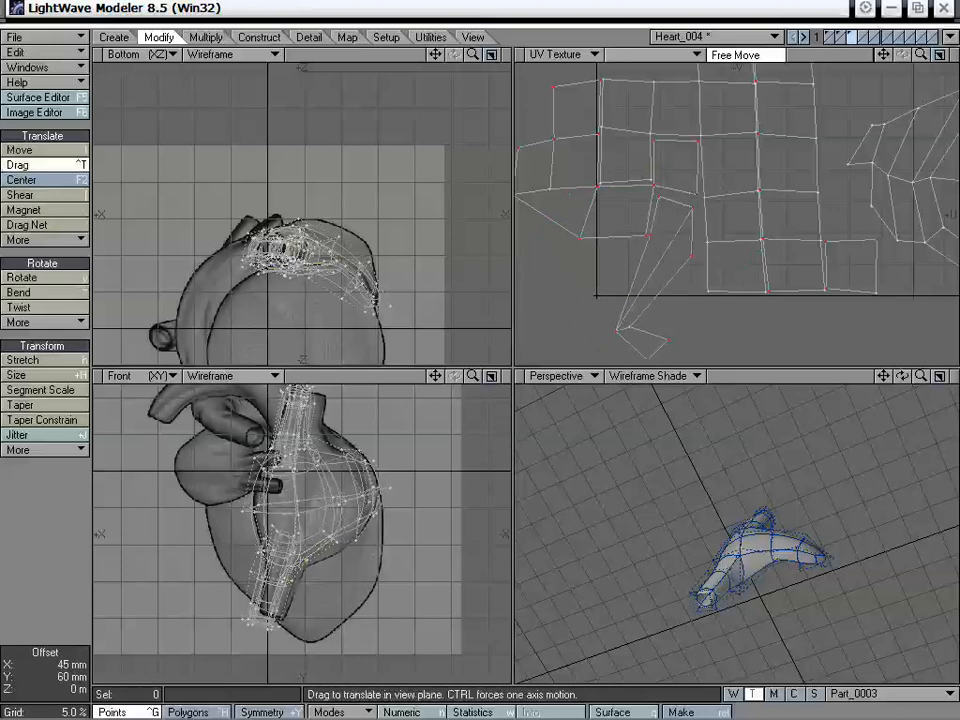
pyautogui.moveTo(617, 330); pyautogui.dragTo(648, 262)
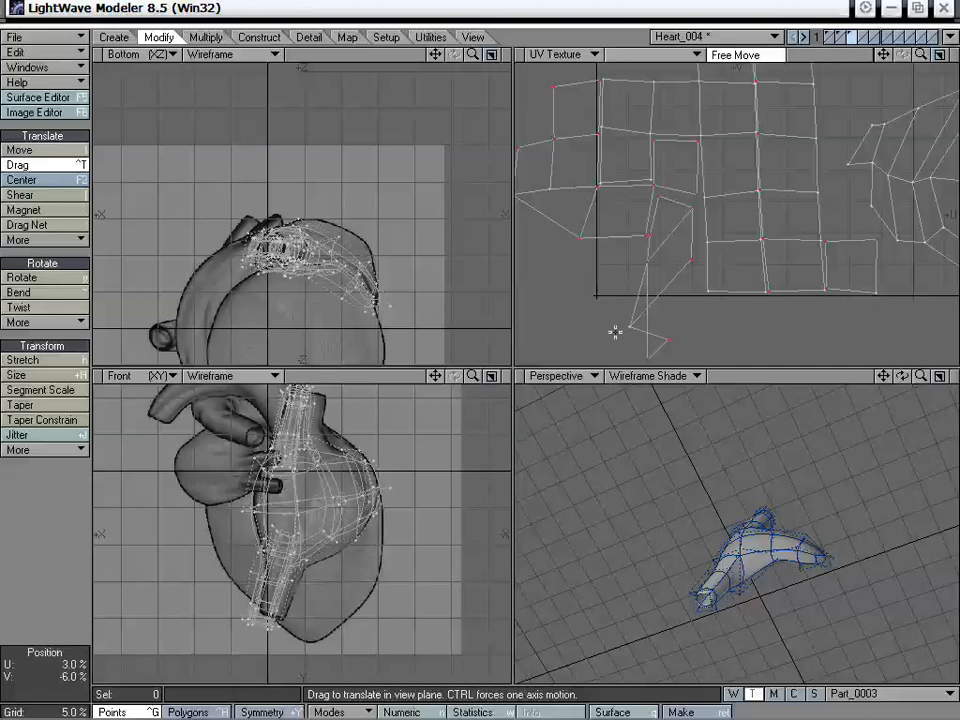
pyautogui.moveTo(629, 327); pyautogui.dragTo(686, 298)
pyautogui.moveTo(668, 340); pyautogui.dragTo(643, 304)
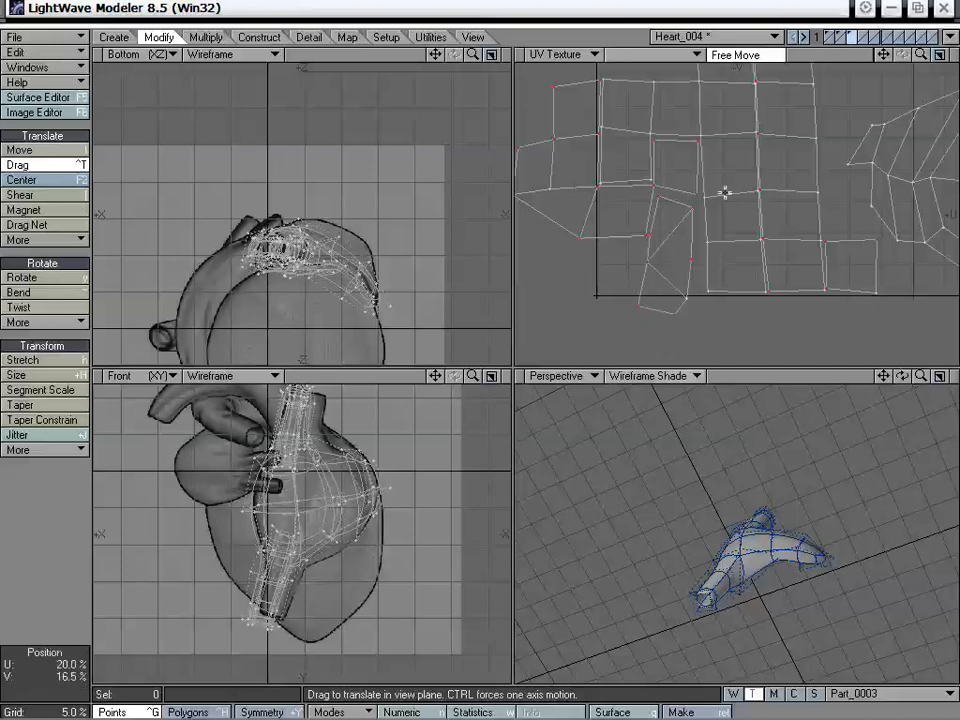
pyautogui.keyDown('alt'); pyautogui.moveTo(728, 195); pyautogui.dragTo(711, 233); pyautogui.keyUp('alt')
# - Check which points along the island's side facing the vertical strip match on the atrium, and clear the selection
pyautogui.press('space')
pyautogui.click(690, 231)
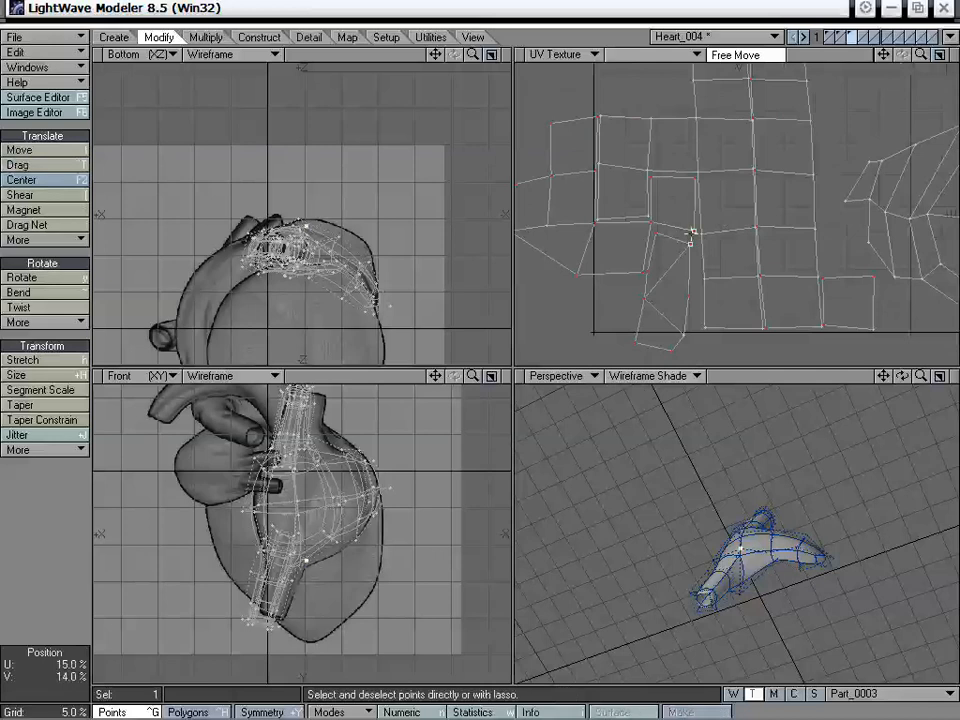
pyautogui.moveTo(742, 207)
pyautogui.mouseDown(button='right')
pyautogui.moveTo(661, 273)
pyautogui.moveTo(705, 222)
pyautogui.mouseUp(button='right')
pyautogui.click(690, 245)
pyautogui.moveTo(775, 195)
pyautogui.mouseDown(button='right')
pyautogui.moveTo(786, 223)
pyautogui.moveTo(770, 205)
pyautogui.moveTo(752, 319)
pyautogui.mouseUp(button='right')
pyautogui.click(688, 295)
pyautogui.keyDown('shift'); pyautogui.click(683, 337); pyautogui.keyUp('shift')
pyautogui.keyDown('shift'); pyautogui.click(710, 324); pyautogui.keyUp('shift')
# - Swing the island's end polygon away from the vertical strip and pull its upper side points against the strip's edge
pyautogui.hotkey('ctrl', 't')
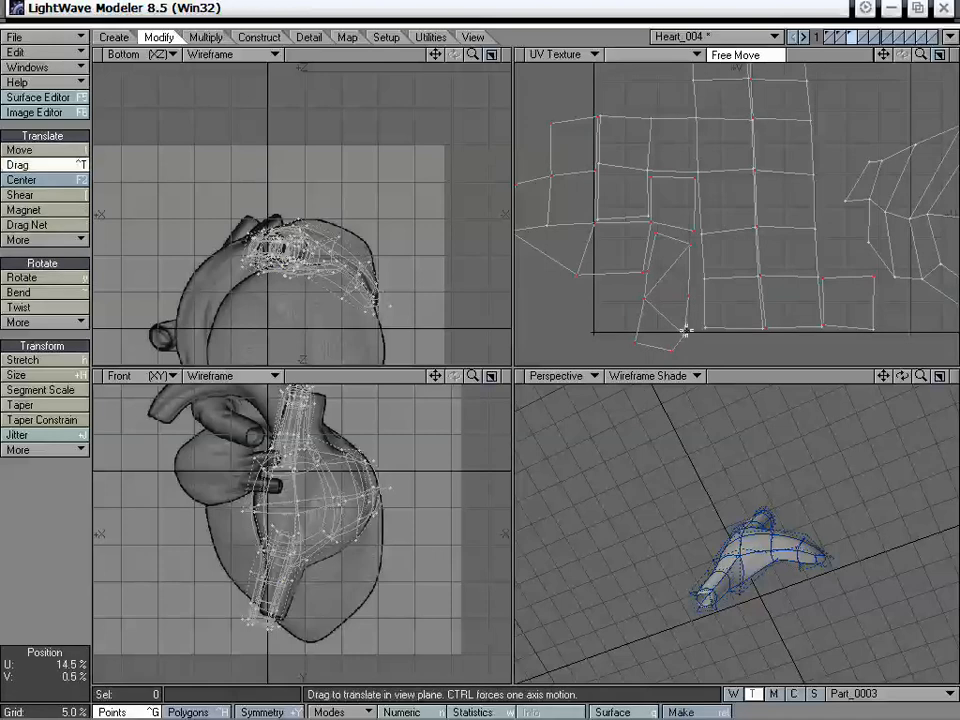
pyautogui.moveTo(684, 334); pyautogui.dragTo(620, 314)
pyautogui.moveTo(671, 349); pyautogui.dragTo(641, 346)
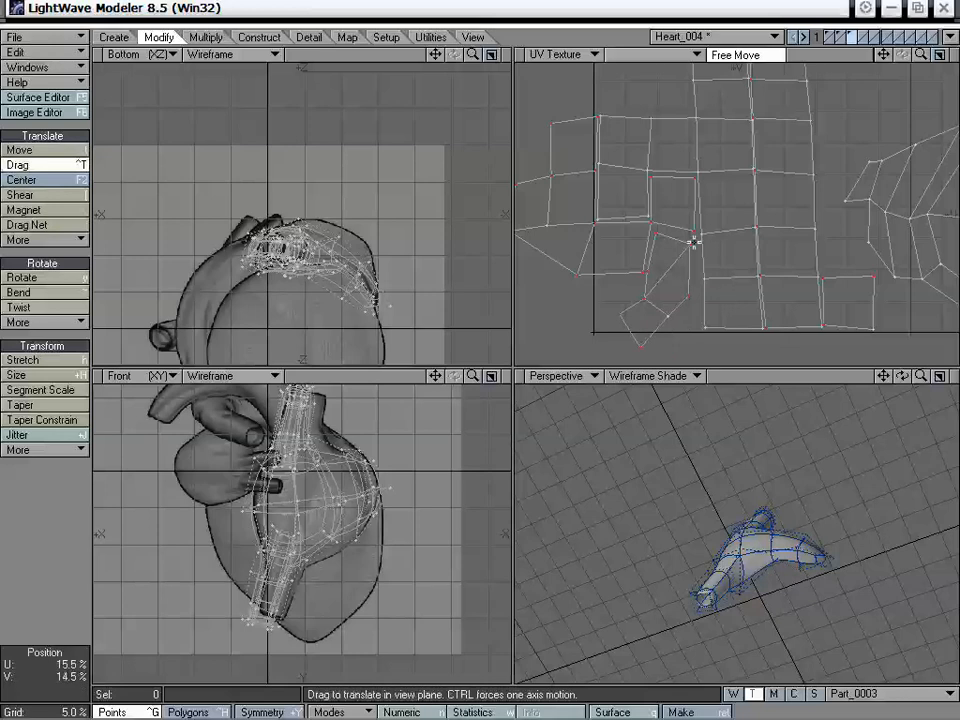
pyautogui.moveTo(690, 243); pyautogui.dragTo(698, 237)
pyautogui.moveTo(689, 296); pyautogui.dragTo(698, 280)
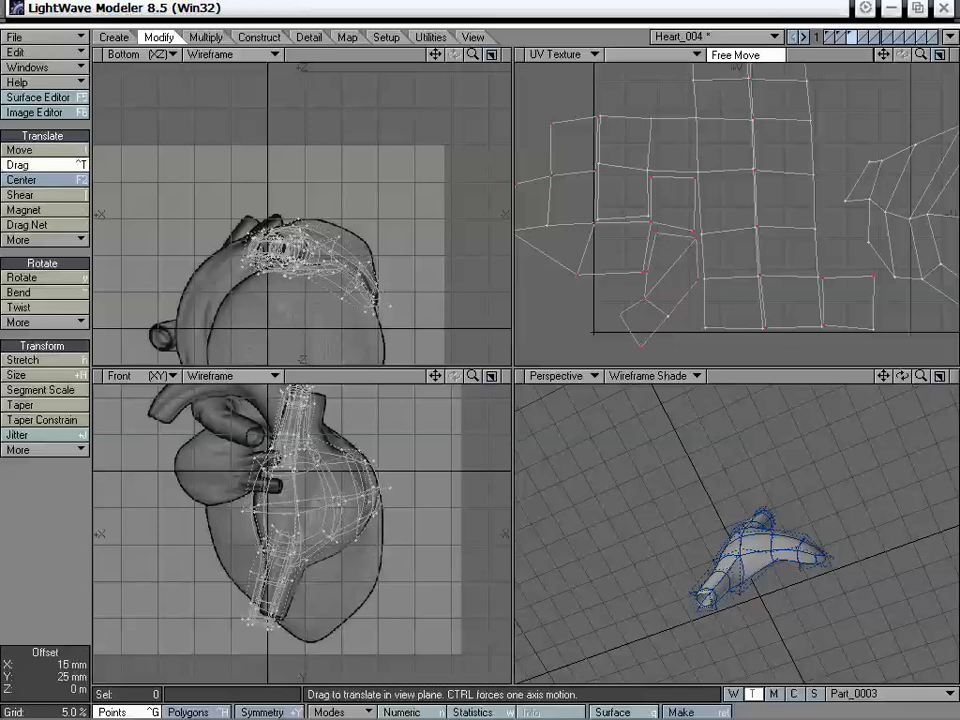
# - Nudge the lower corner point of the strip polygon beside the island slightly upward and clear the selection
pyautogui.press('space')
pyautogui.hotkey('ctrl', 'h')
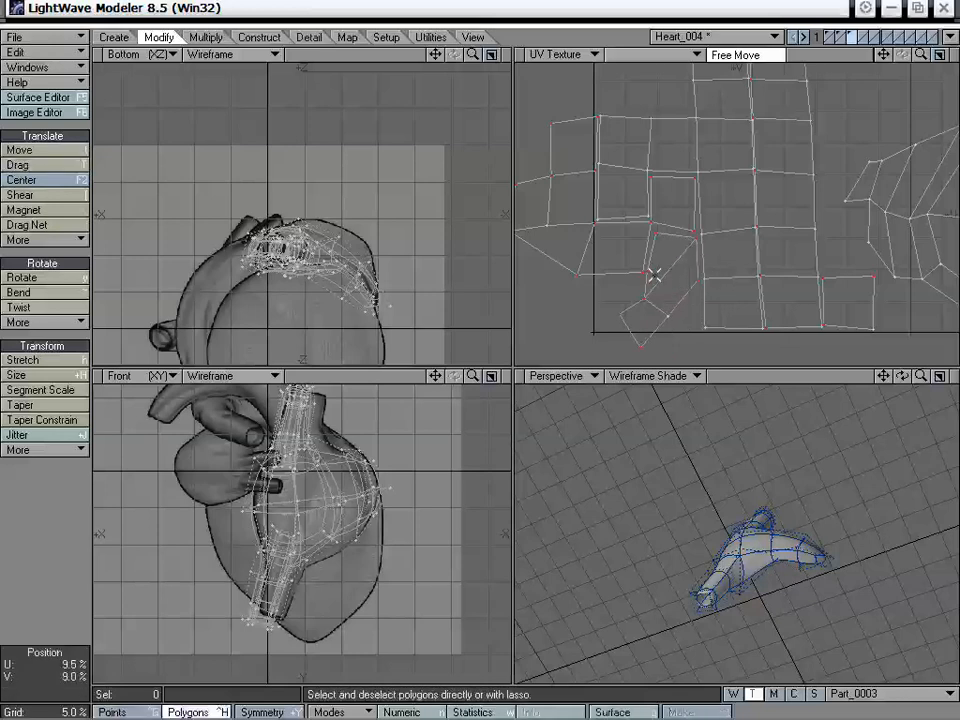
pyautogui.hotkey('ctrl', 'g')
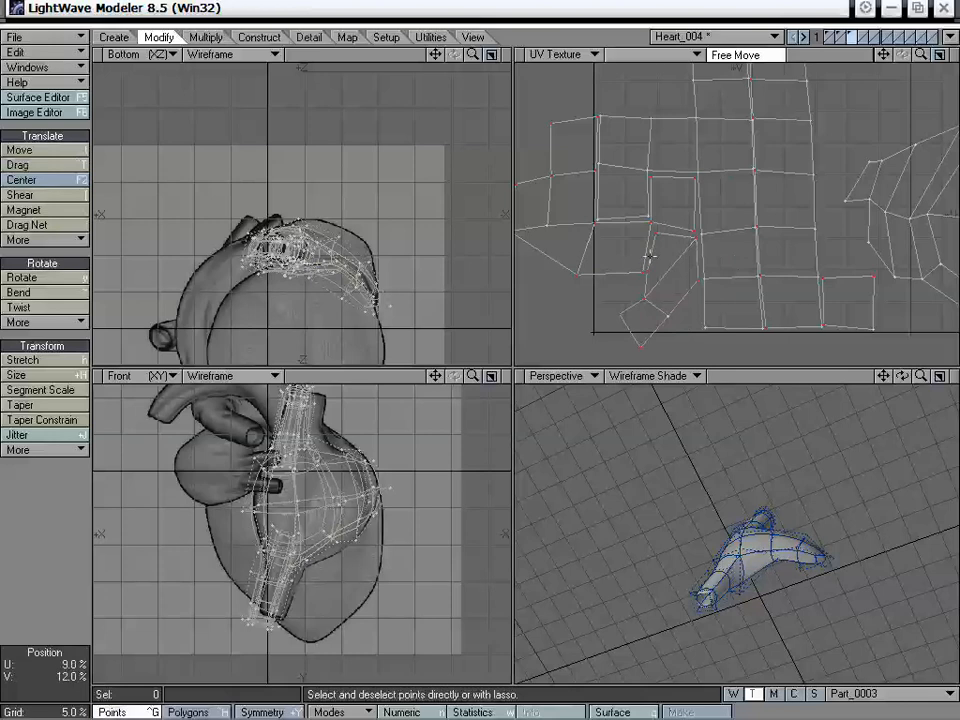
pyautogui.click(641, 270)
pyautogui.press('t')
pyautogui.moveTo(645, 272); pyautogui.dragTo(643, 268)
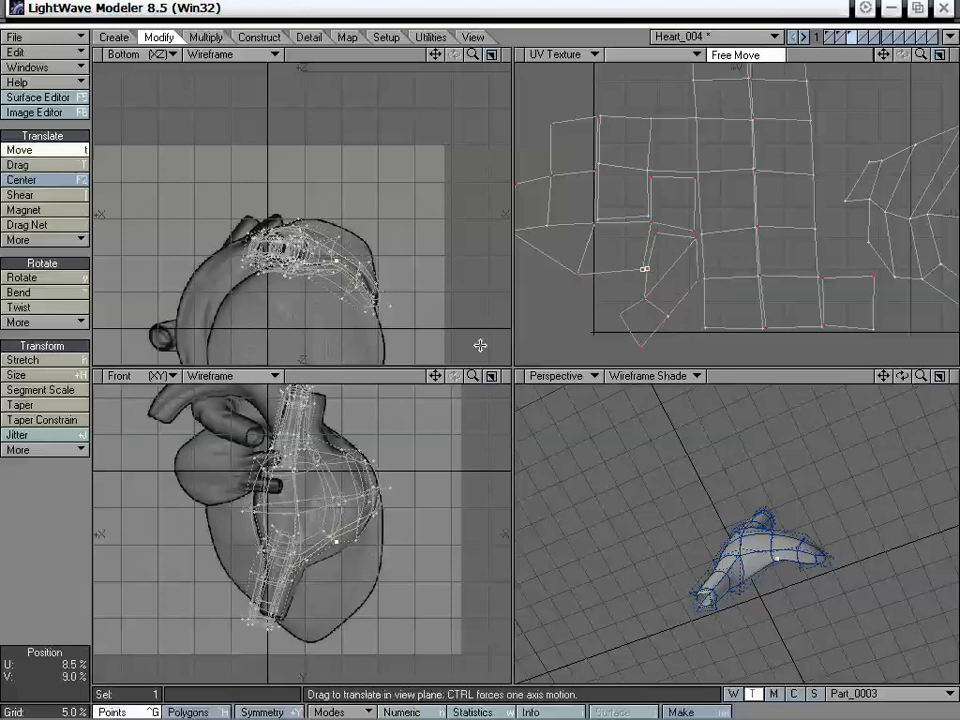
pyautogui.press('space')
pyautogui.press('/')
# - Try placing the island's outer corner point on the far lower corner of the neighbouring strip polygon
pyautogui.click(645, 297)
pyautogui.moveTo(645, 268)
pyautogui.mouseDown(button='right')
pyautogui.moveTo(680, 345)
pyautogui.moveTo(624, 315)
pyautogui.moveTo(636, 252)
pyautogui.moveTo(641, 260)
pyautogui.mouseUp(button='right')
pyautogui.hotkey('ctrl', 't')
pyautogui.moveTo(619, 314); pyautogui.dragTo(580, 278)
pyautogui.press('space')
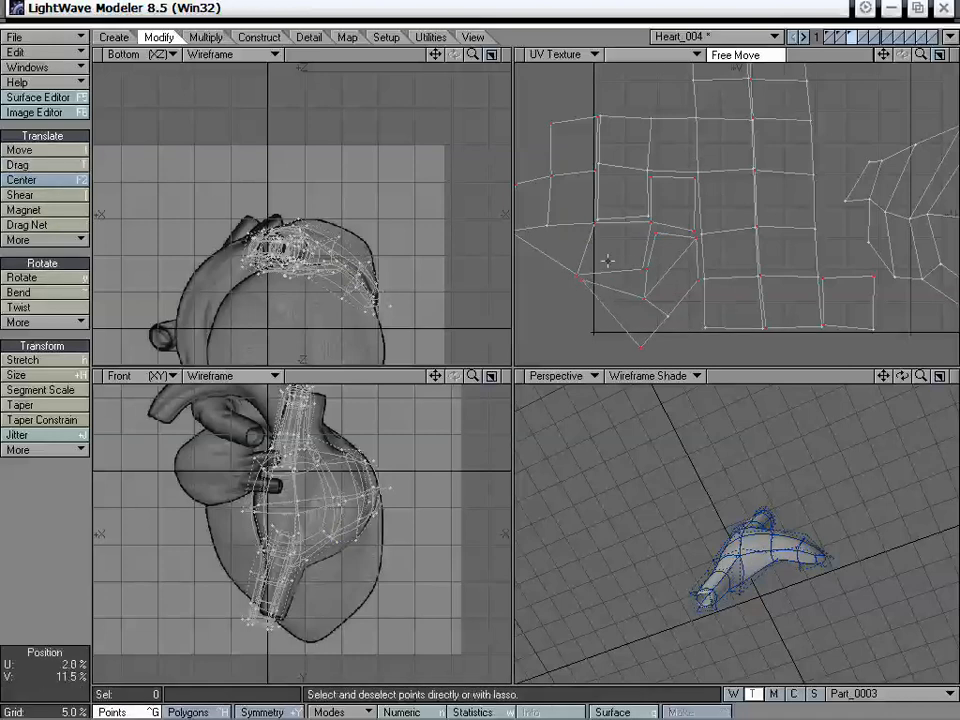
# - Select the corner points of the island and the neighbouring strip polygon to check whether they coincide on the atrium
pyautogui.click(643, 270)
pyautogui.click(645, 298)
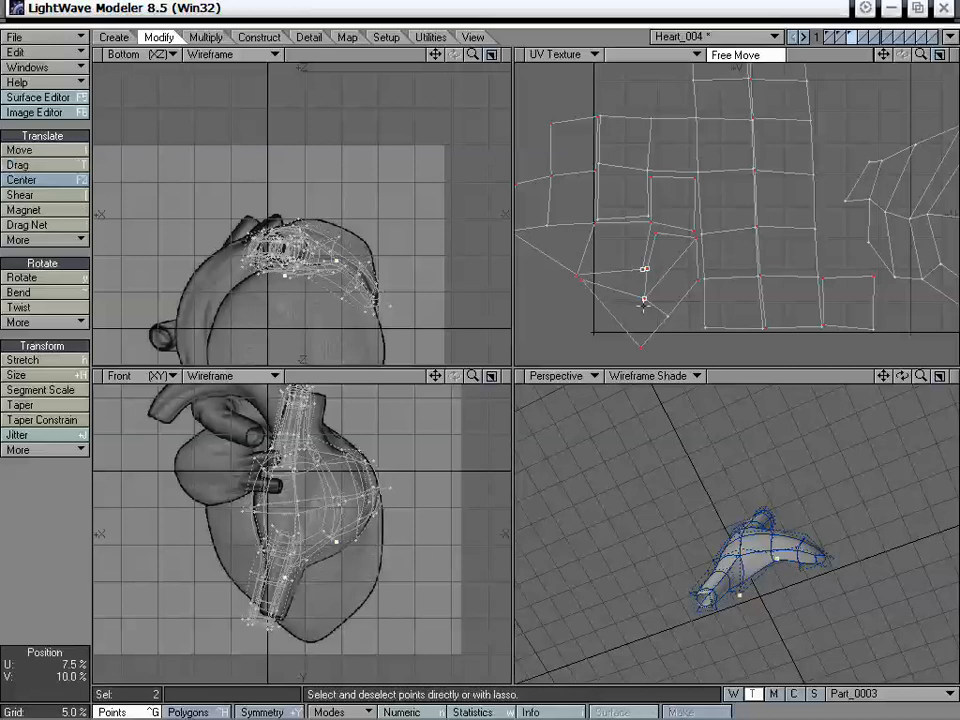
pyautogui.moveTo(682, 220)
pyautogui.mouseDown(button='right')
pyautogui.moveTo(671, 294)
pyautogui.moveTo(697, 280)
pyautogui.mouseUp(button='right')
pyautogui.click(644, 269)
pyautogui.moveTo(645, 268); pyautogui.dragTo(643, 299)
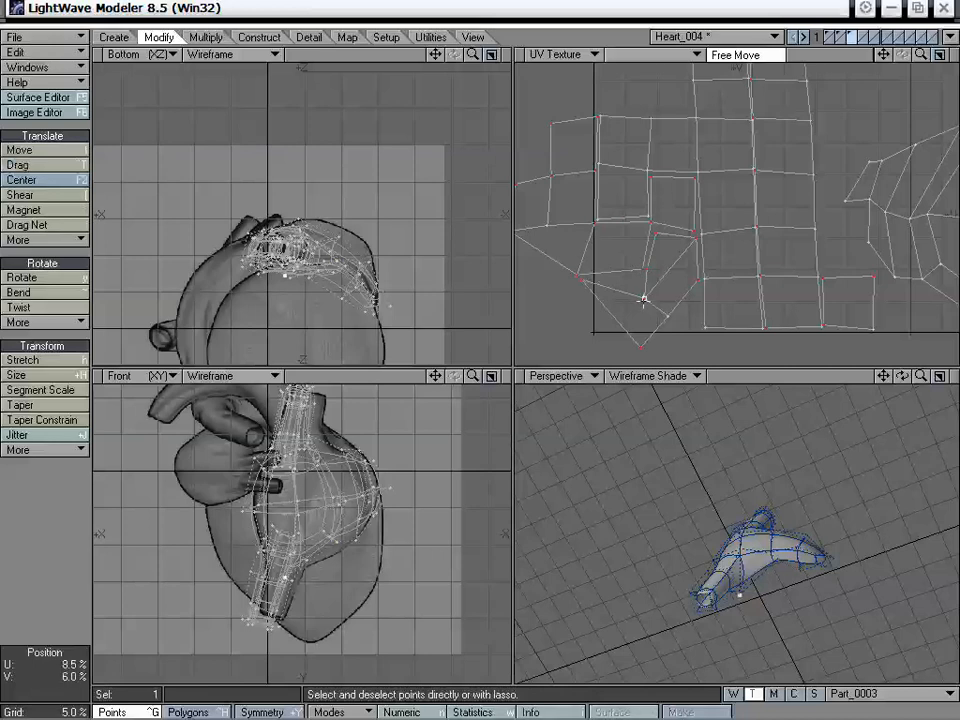
pyautogui.click(581, 278)
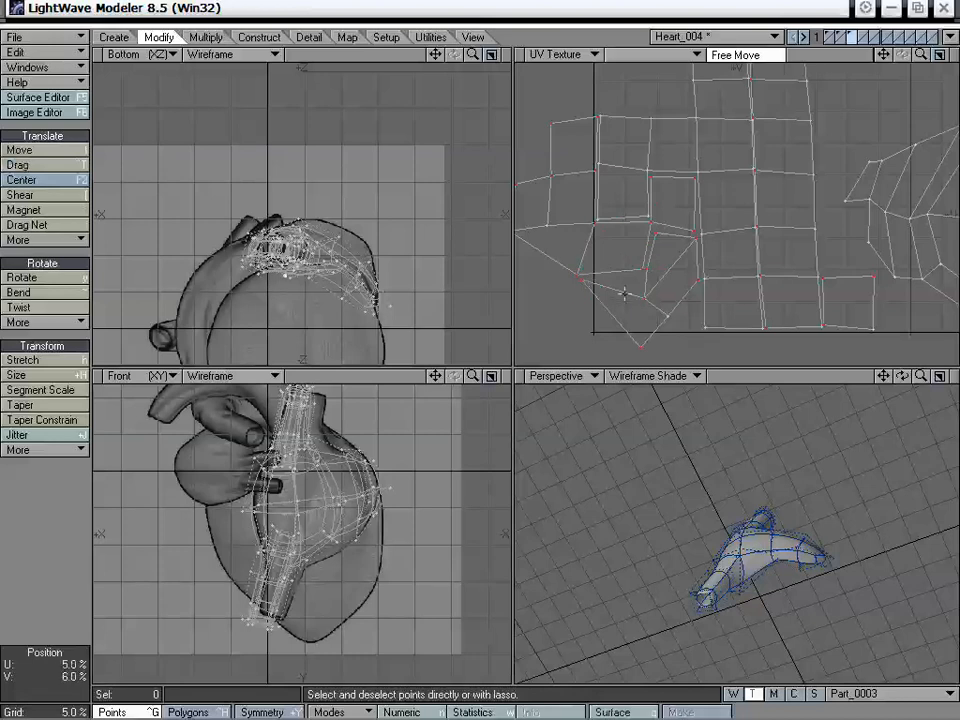
pyautogui.click(644, 298)
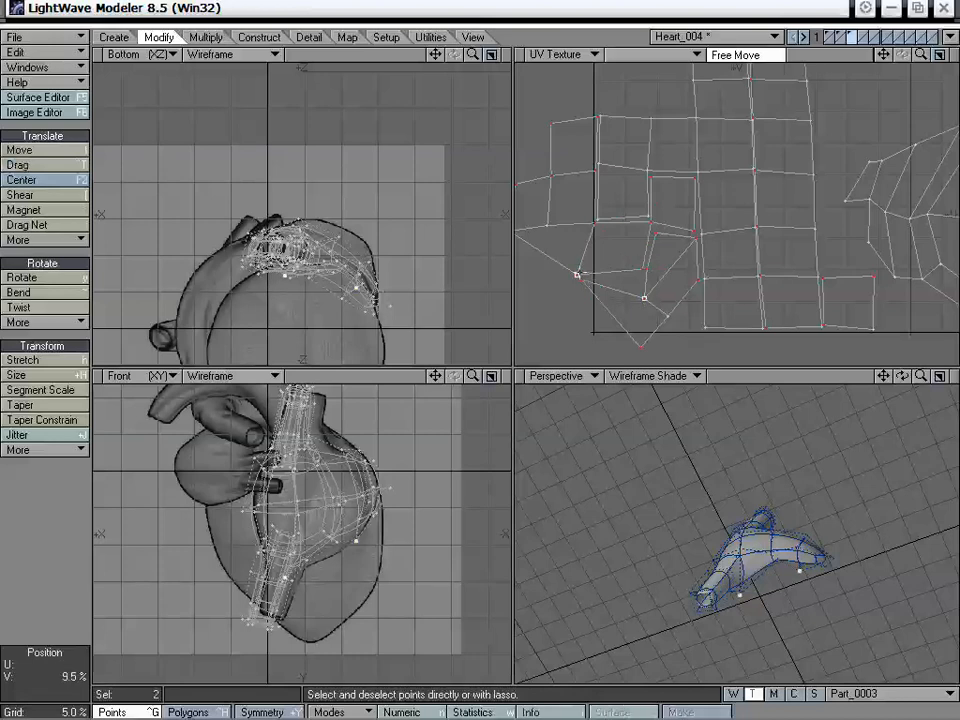
# - Select the island's polygons together with the adjoining strip polygon, inspect how they connect on the atrium, and clear the selection
pyautogui.hotkey('ctrl', 'h')
pyautogui.moveTo(617, 311); pyautogui.dragTo(606, 286)
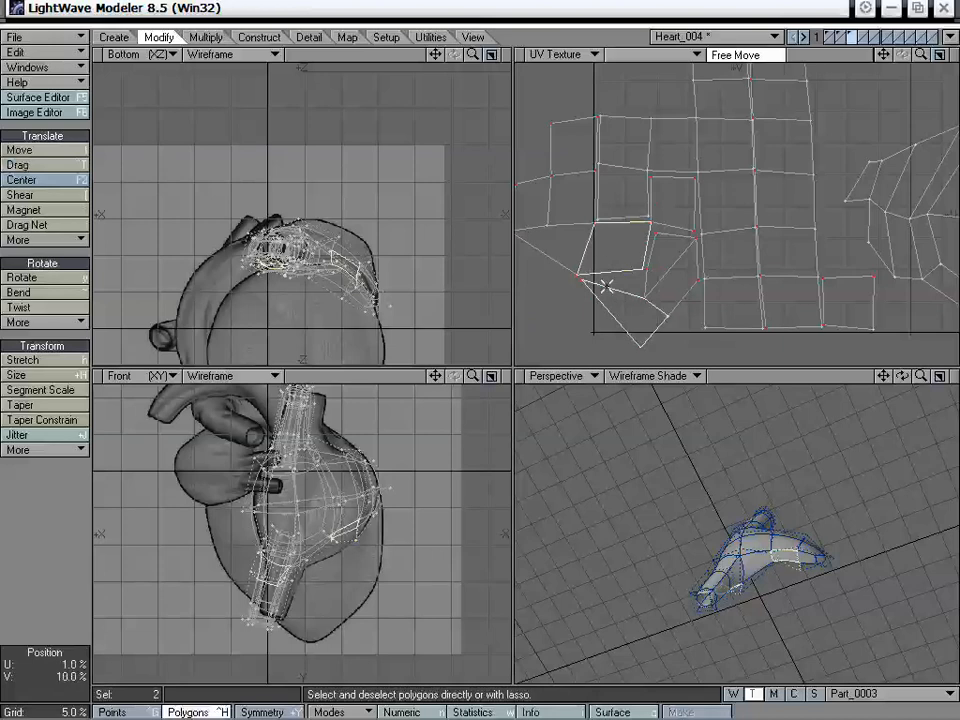
pyautogui.keyDown('alt'); pyautogui.moveTo(767, 480); pyautogui.dragTo(641, 428); pyautogui.keyUp('alt')
pyautogui.press('/')
pyautogui.moveTo(652, 255); pyautogui.dragTo(627, 248)
pyautogui.keyDown('alt'); pyautogui.moveTo(722, 470); pyautogui.dragTo(822, 476); pyautogui.keyUp('alt')
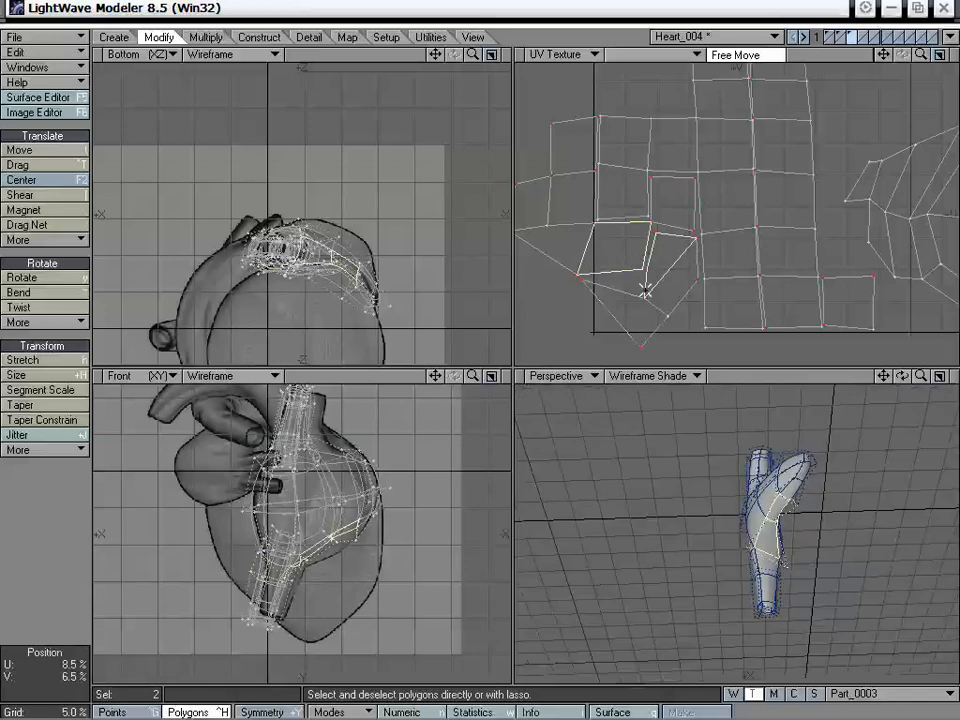
pyautogui.moveTo(670, 272)
pyautogui.mouseDown()
pyautogui.moveTo(669, 306)
pyautogui.moveTo(659, 313)
pyautogui.mouseUp()
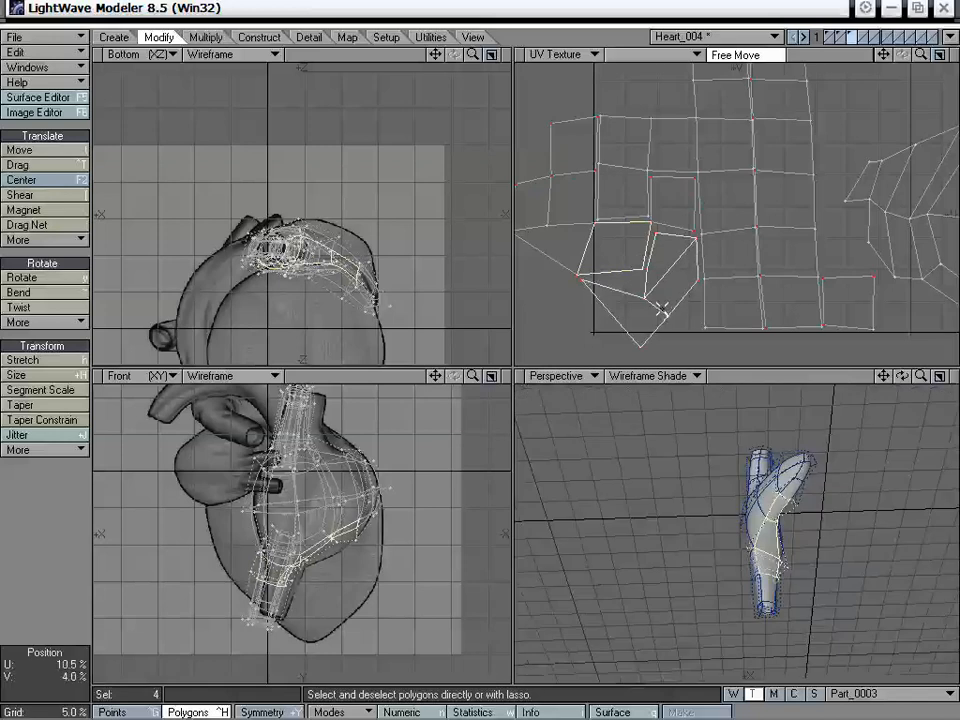
pyautogui.moveTo(801, 265)
pyautogui.keyDown('alt'); pyautogui.mouseDown()
pyautogui.moveTo(788, 259)
pyautogui.moveTo(804, 253)
pyautogui.mouseUp(); pyautogui.keyUp('alt')
pyautogui.moveTo(742, 208)
pyautogui.mouseDown(button='right')
pyautogui.moveTo(747, 351)
pyautogui.moveTo(822, 320)
pyautogui.mouseUp(button='right')
# - Drag the island's outer points back away from the neighbouring strip so the end polygon becomes an evenly shaped quad
pyautogui.hotkey('ctrl', 't')
pyautogui.click(580, 276)
pyautogui.moveTo(587, 272)
pyautogui.mouseDown()
pyautogui.moveTo(603, 326)
pyautogui.moveTo(673, 343)
pyautogui.moveTo(647, 356)
pyautogui.mouseUp()
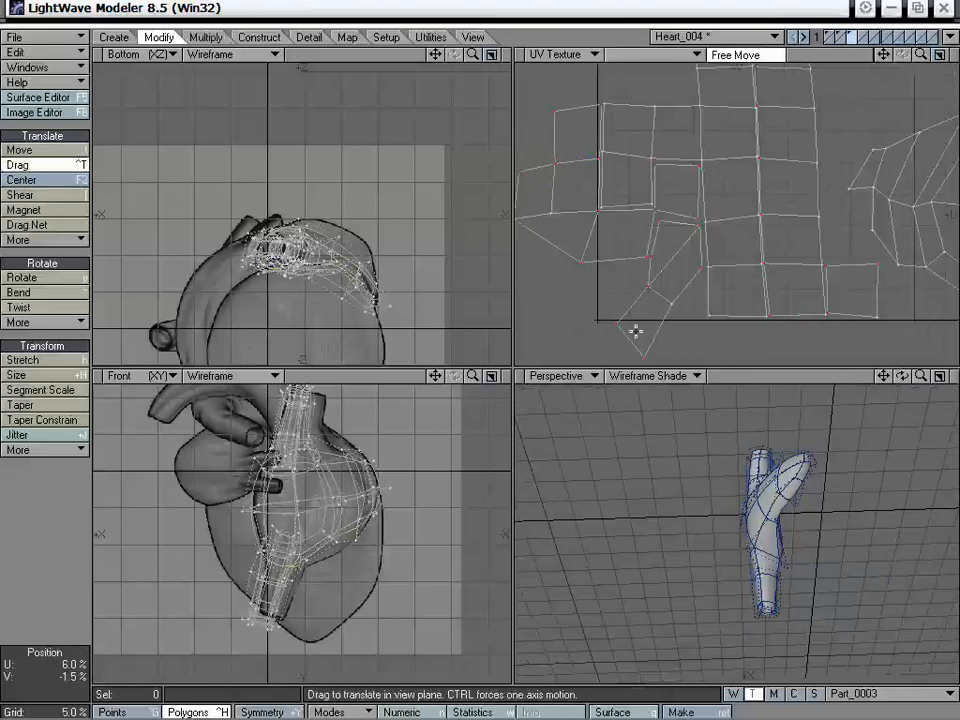
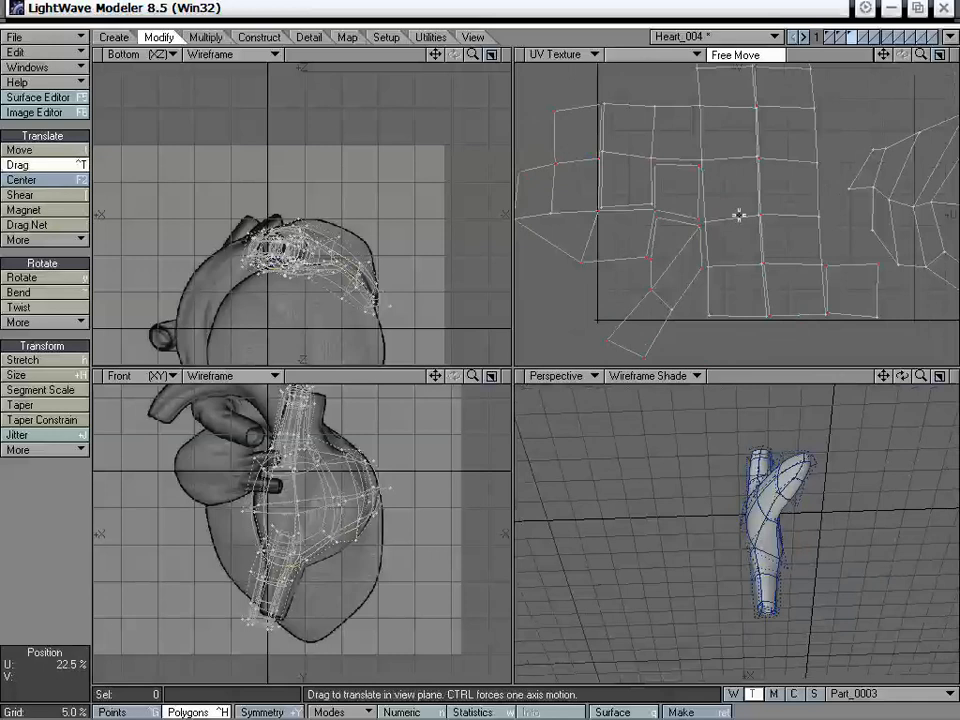
# - Examine the whole UV layout and compare the outer end points of the cross strip's upper edge on the atrium, clearing the selection
pyautogui.moveTo(883, 55); pyautogui.dragTo(835, 135)
pyautogui.moveTo(920, 56); pyautogui.dragTo(881, 112)
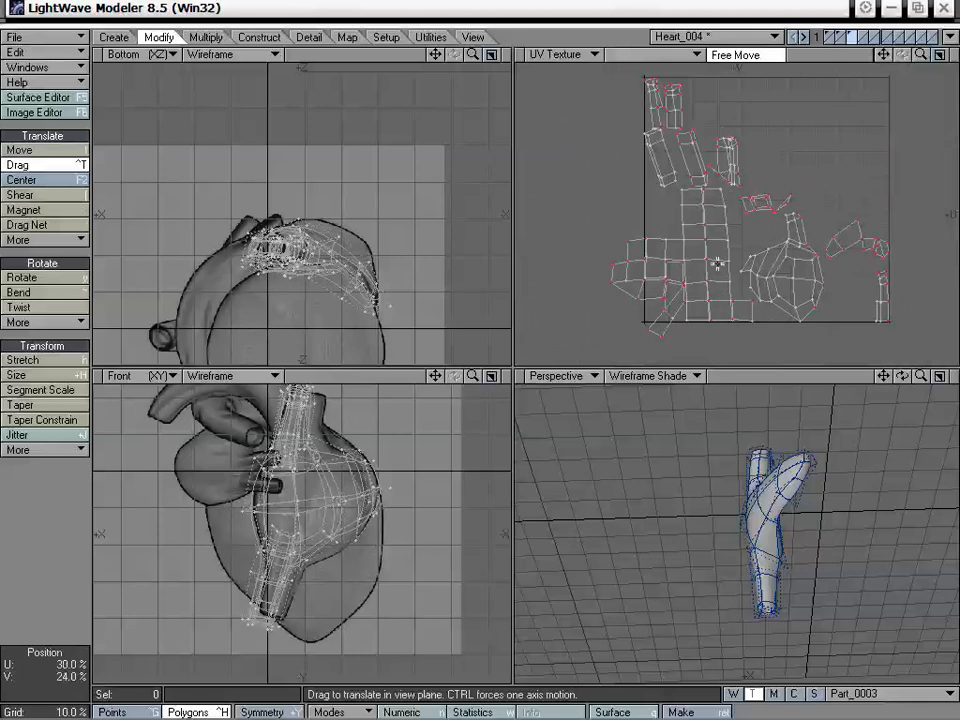
pyautogui.keyDown('alt'); pyautogui.moveTo(719, 264); pyautogui.dragTo(739, 276); pyautogui.keyUp('alt')
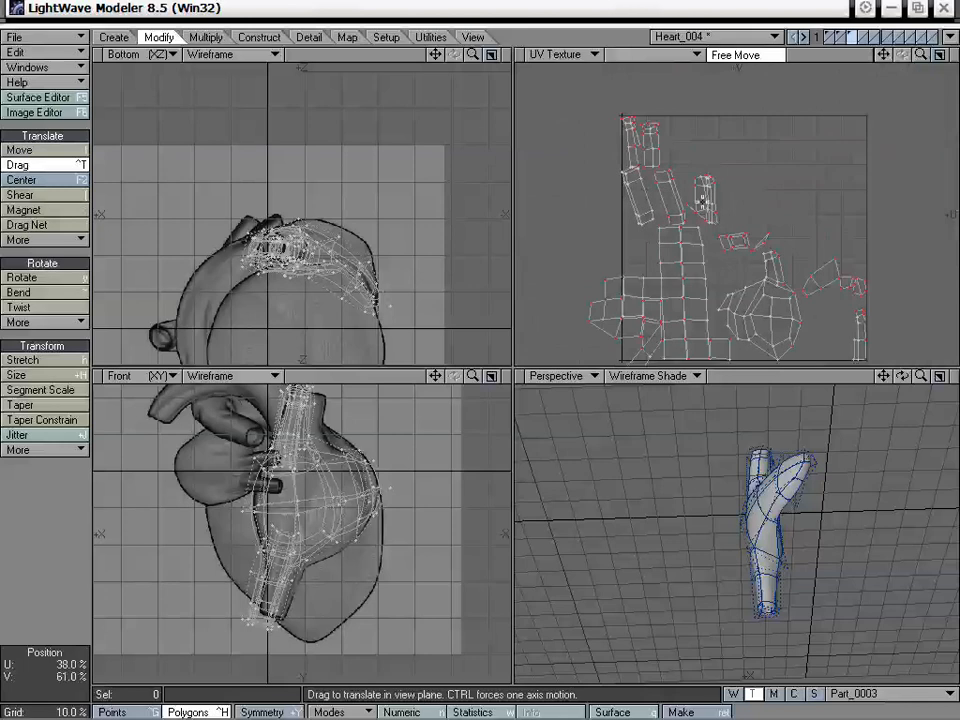
pyautogui.keyDown('alt'); pyautogui.moveTo(716, 228); pyautogui.dragTo(711, 193); pyautogui.keyUp('alt')
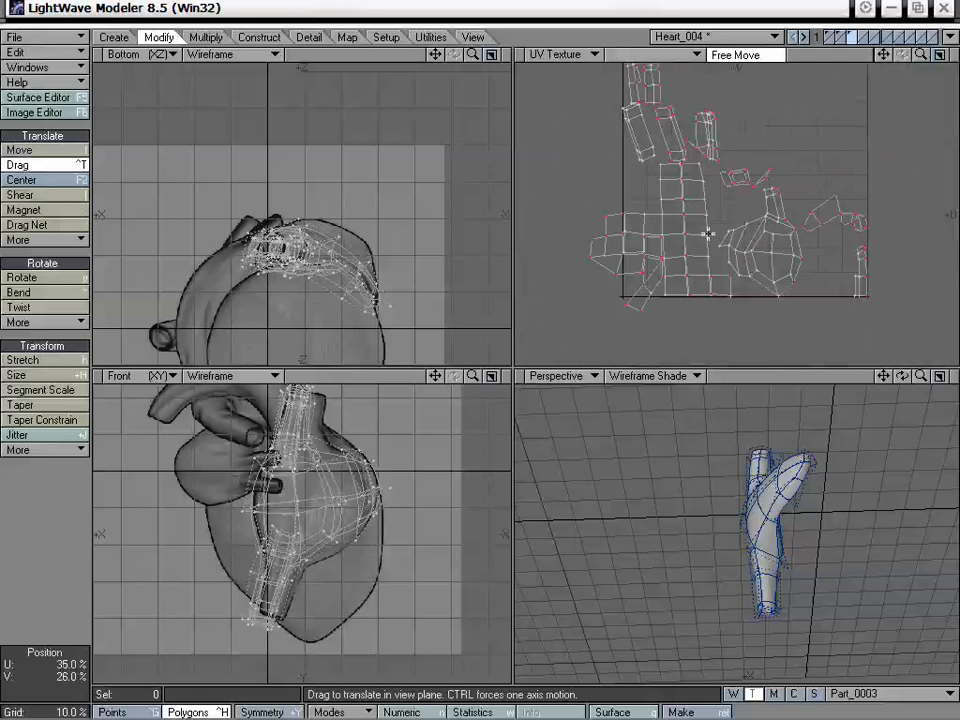
pyautogui.press('space')
pyautogui.press('space')
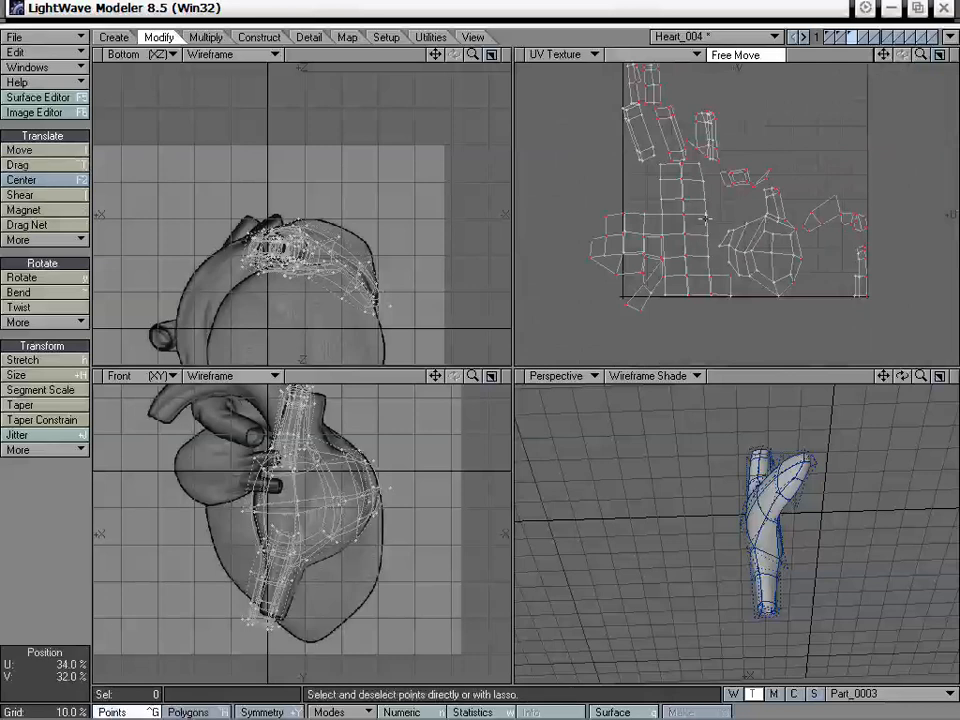
pyautogui.click(706, 216)
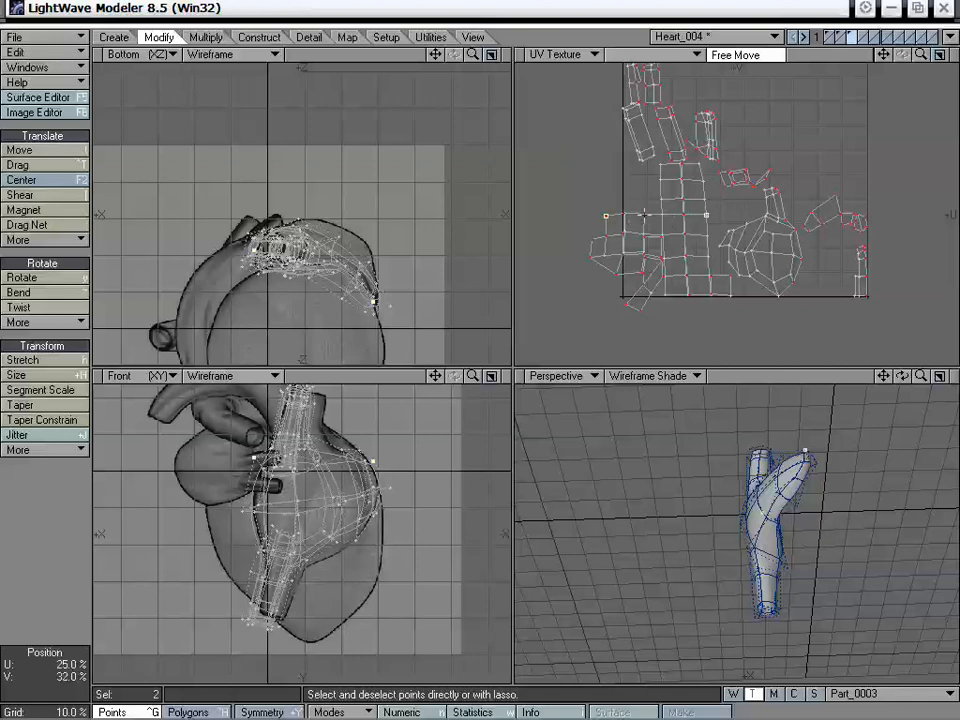
pyautogui.press('g')
pyautogui.moveTo(921, 56); pyautogui.dragTo(947, 56)
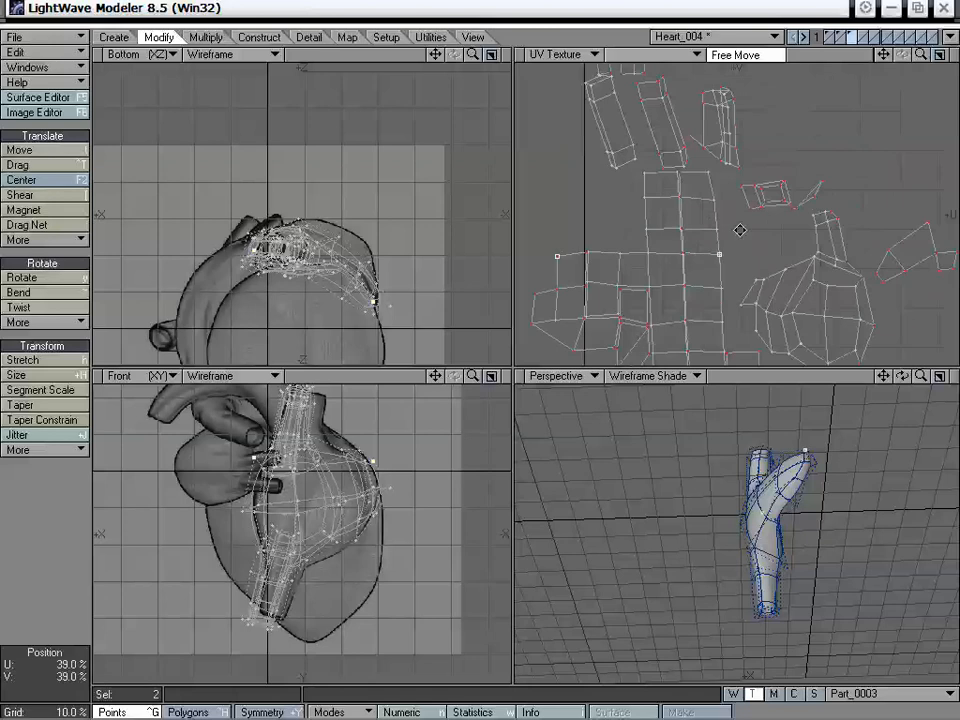
pyautogui.keyDown('alt'); pyautogui.moveTo(740, 230); pyautogui.dragTo(811, 161); pyautogui.keyUp('alt')
pyautogui.moveTo(802, 160); pyautogui.dragTo(767, 150, button='right')
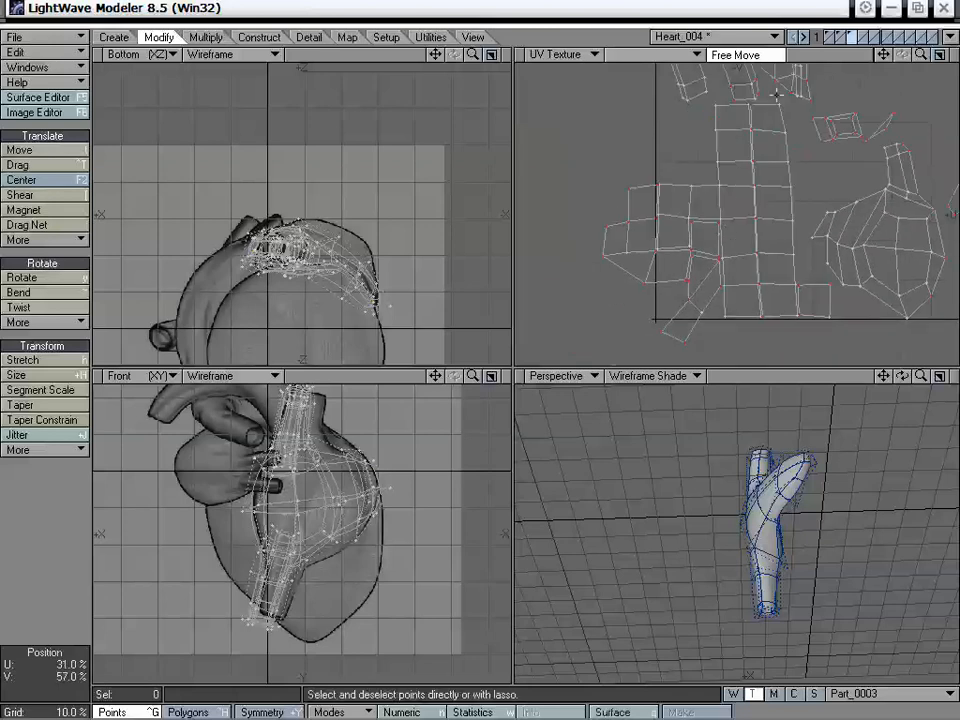
# - Unweld all points of the atrium mesh
pyautogui.keyDown('alt'); pyautogui.moveTo(701, 196); pyautogui.dragTo(669, 195); pyautogui.keyUp('alt')
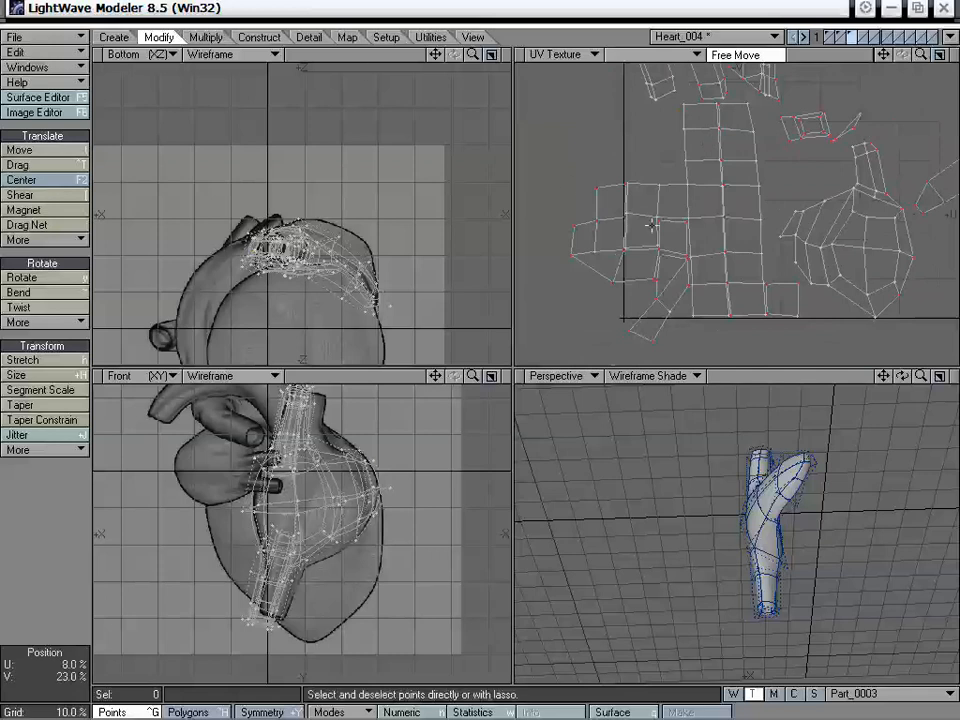
pyautogui.keyDown('alt'); pyautogui.moveTo(763, 259); pyautogui.dragTo(731, 277); pyautogui.keyUp('alt')
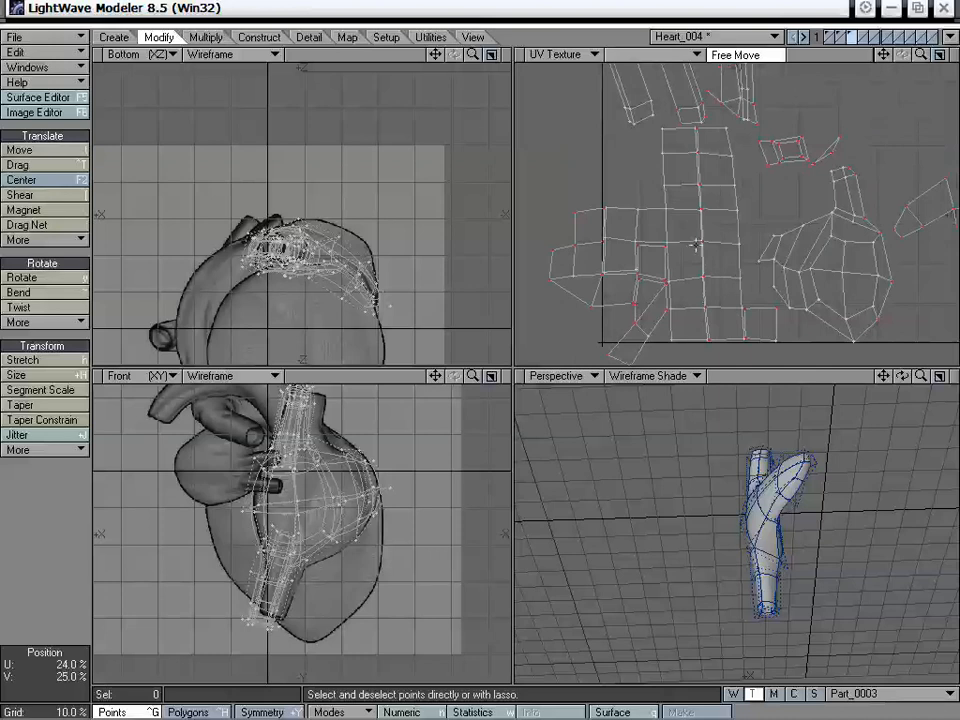
pyautogui.click(303, 37)
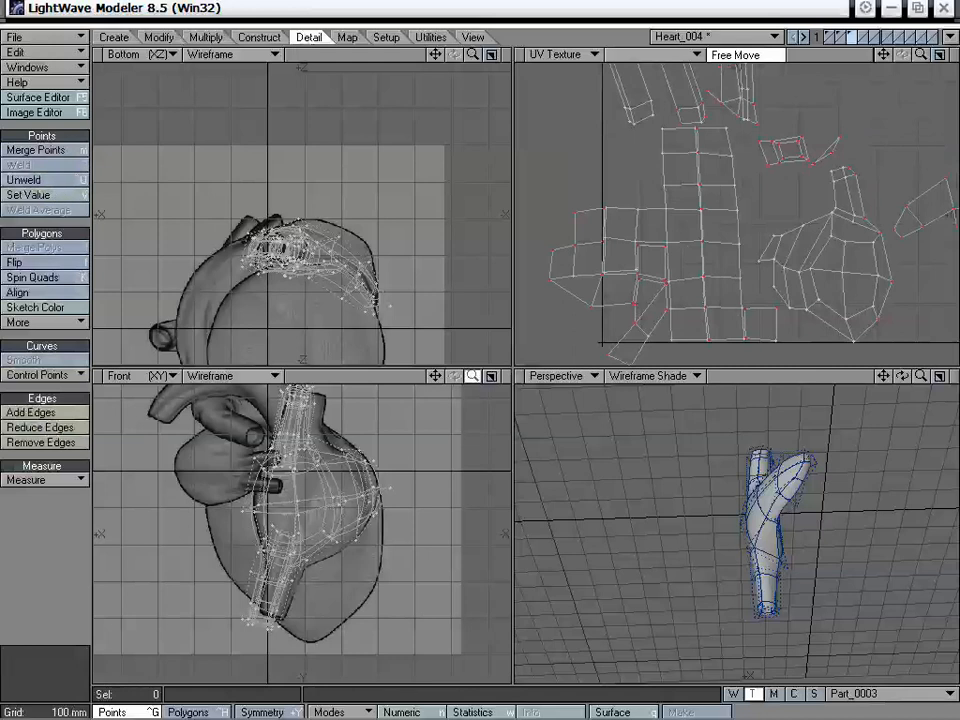
pyautogui.moveTo(472, 375); pyautogui.dragTo(429, 386)
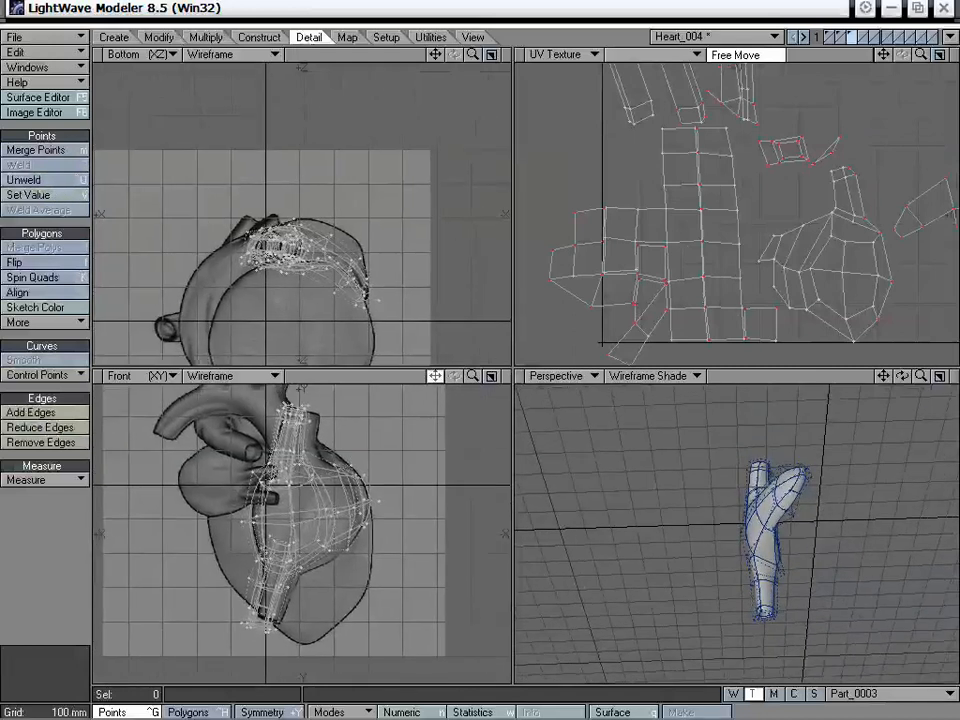
pyautogui.click(47, 182)
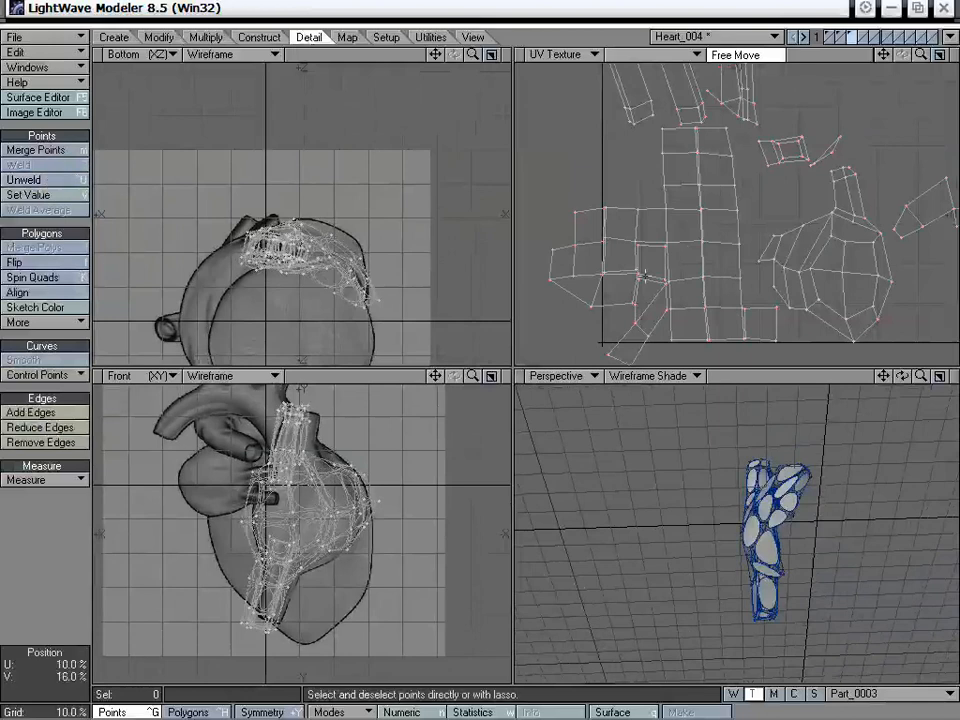
# - Weld the four matching points at the upper end of the edge shared by the cross strip and the neighbouring quad
pyautogui.keyDown('alt'); pyautogui.moveTo(795, 544); pyautogui.dragTo(700, 500); pyautogui.keyUp('alt')
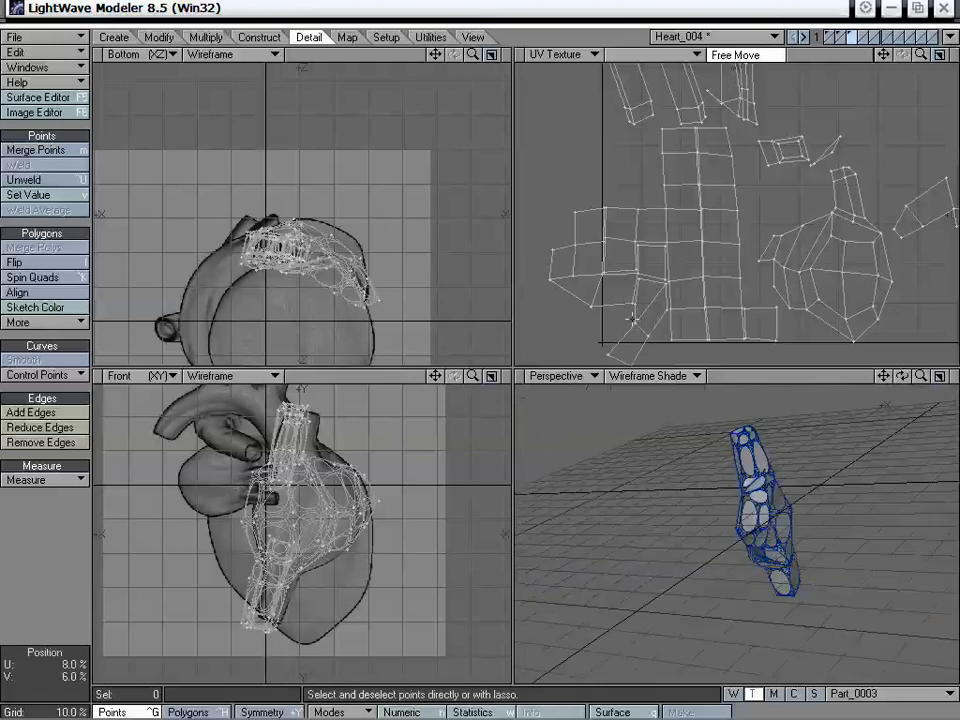
pyautogui.hotkey('ctrl', 'h')
pyautogui.hotkey('ctrl', 'g')
pyautogui.moveTo(619, 242); pyautogui.dragTo(639, 245)
pyautogui.moveTo(921, 55); pyautogui.dragTo(947, 22)
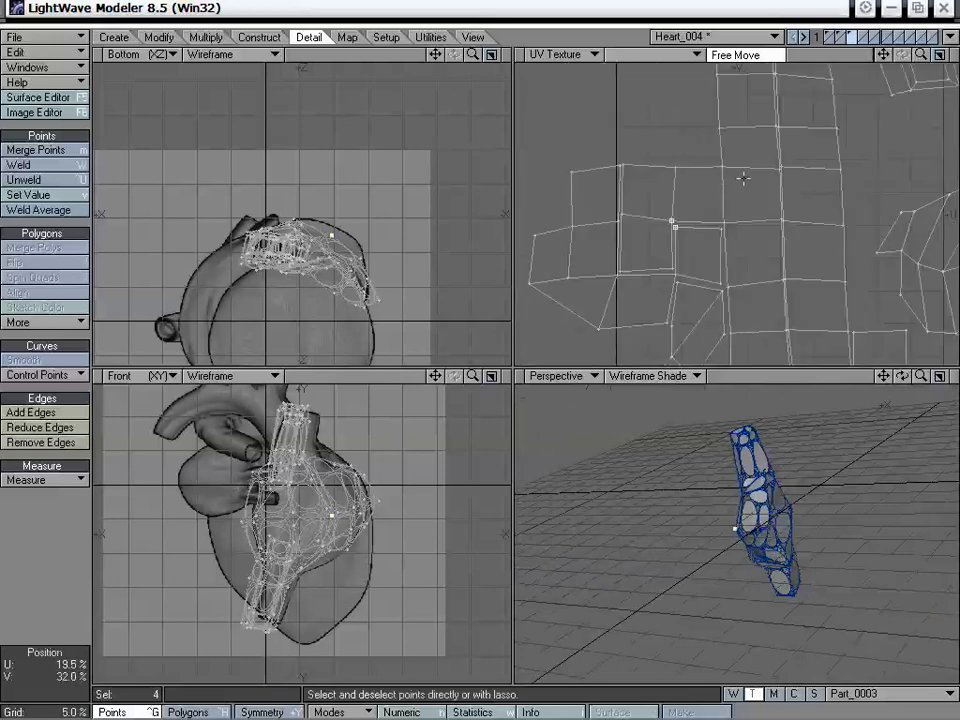
pyautogui.hotkey('ctrl', 'w')
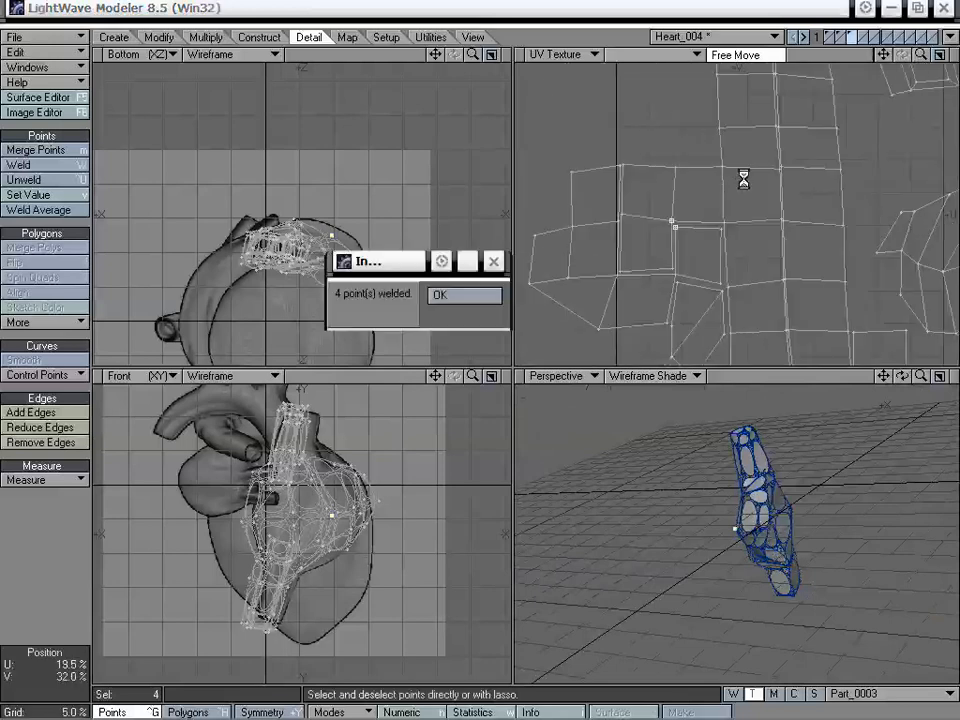
pyautogui.click(489, 296)
# - Weld the three matching points at the lower end of that shared edge
pyautogui.moveTo(684, 262); pyautogui.dragTo(673, 270)
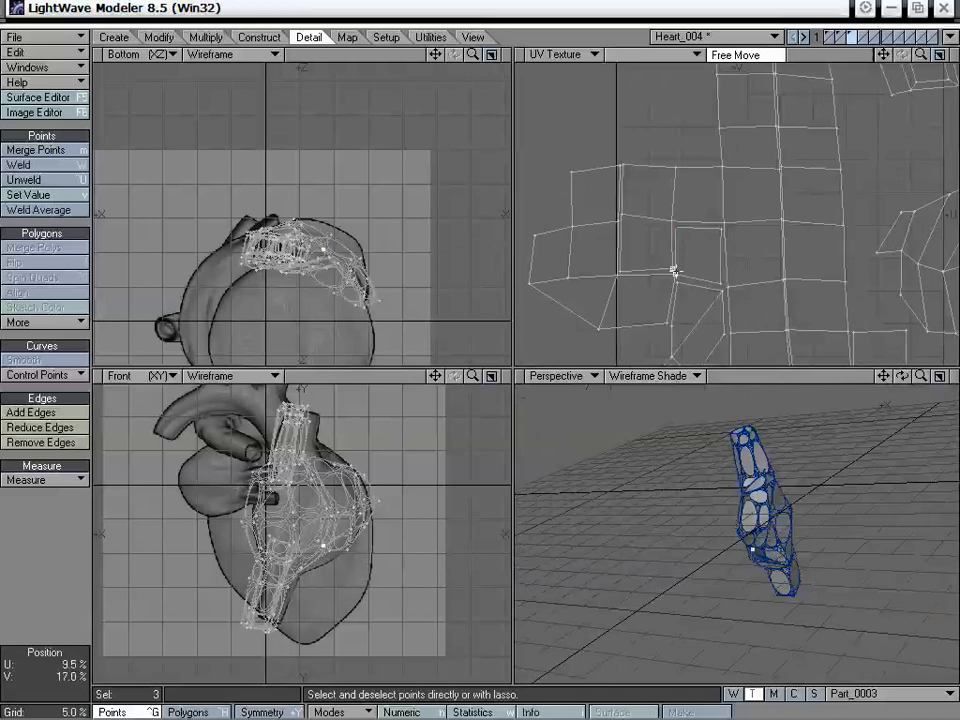
pyautogui.hotkey('ctrl', 'w')
pyautogui.press('Return')
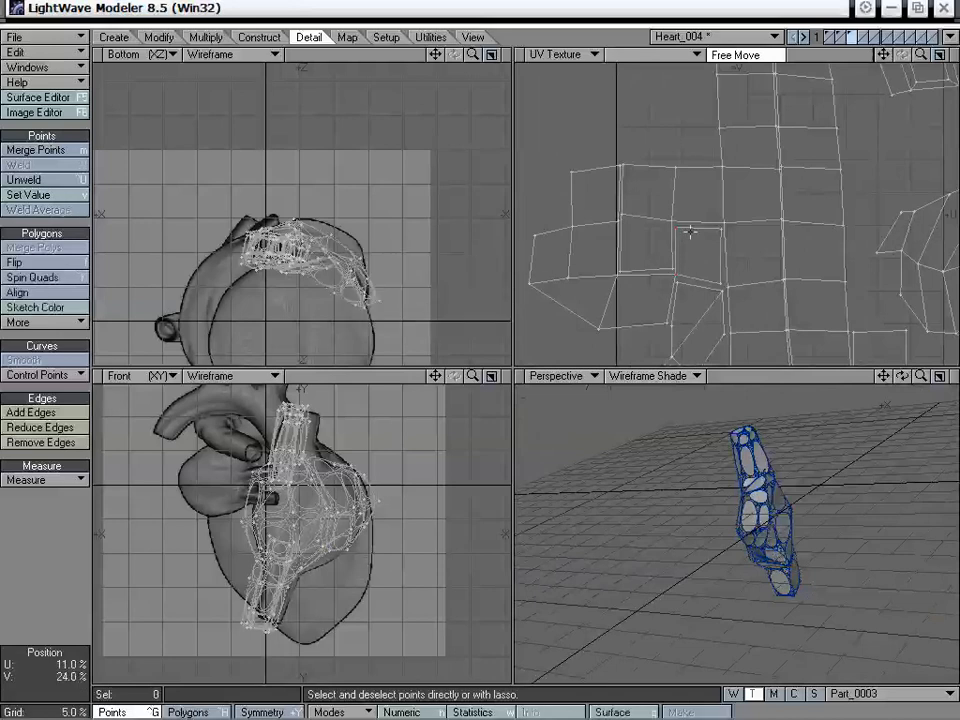
# - Move the quad's inner edge points onto the cross strip's points and its outer upper corner onto the tall strip's grid point
pyautogui.press('t')
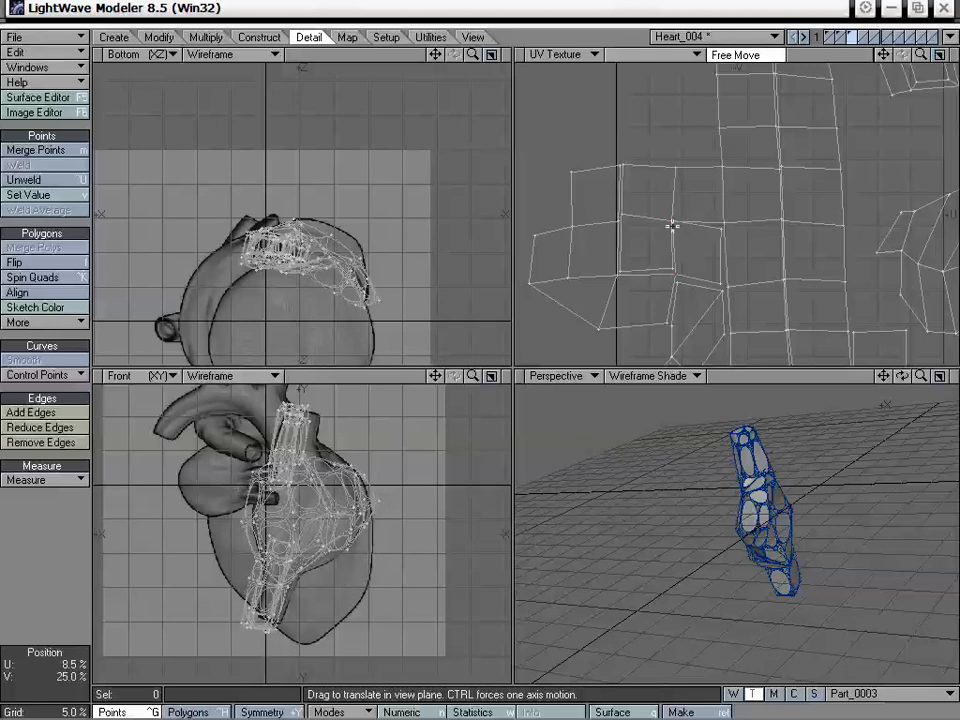
pyautogui.moveTo(920, 56); pyautogui.dragTo(950, 57)
pyautogui.moveTo(884, 56); pyautogui.dragTo(937, 5)
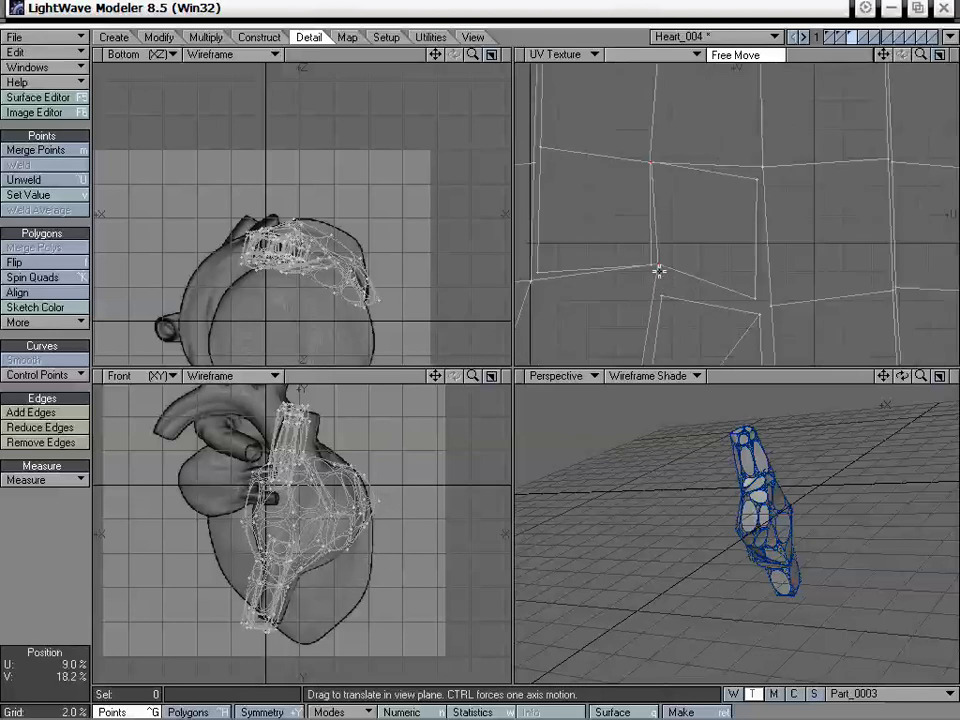
pyautogui.moveTo(660, 272); pyautogui.dragTo(653, 264)
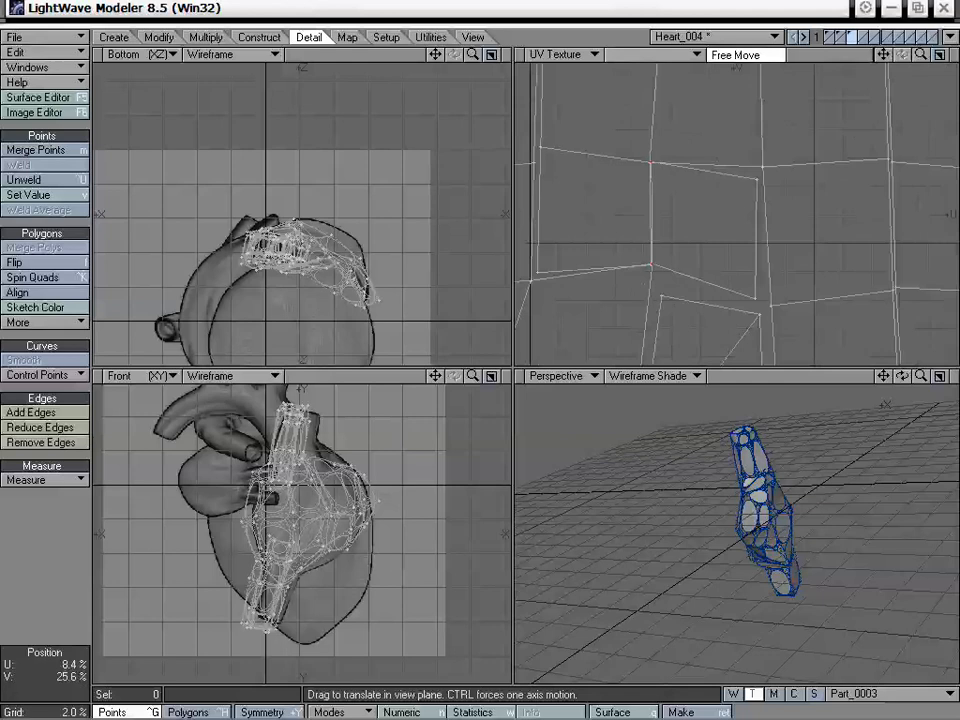
pyautogui.moveTo(651, 162); pyautogui.dragTo(648, 165)
pyautogui.moveTo(758, 181); pyautogui.dragTo(762, 167)
pyautogui.press('space')
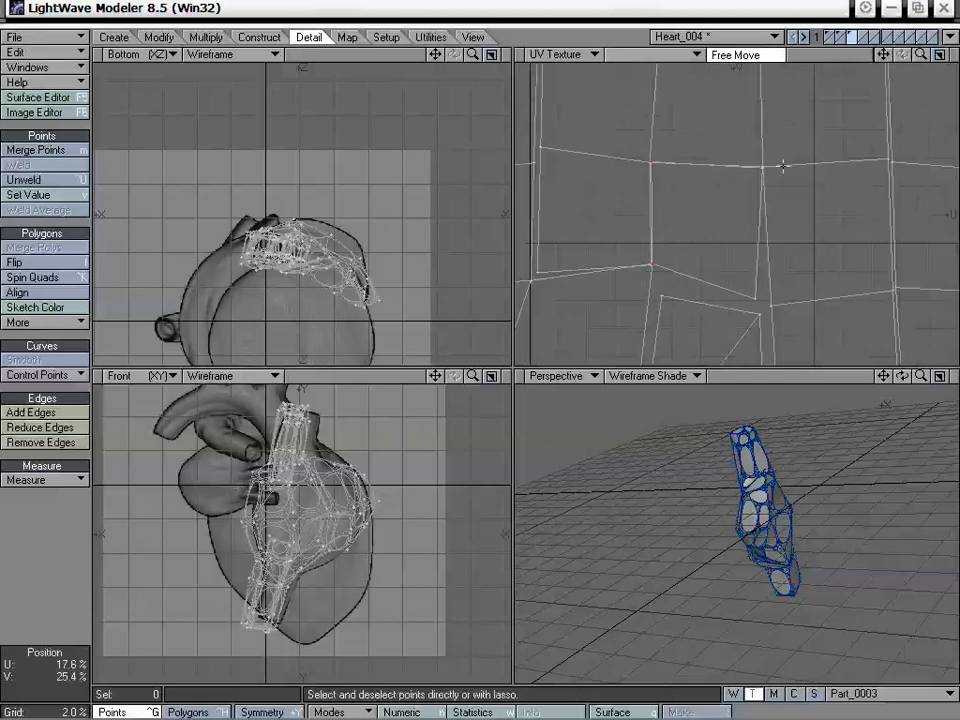
# - Weld the four points gathered where the quad's outer upper corner meets the tall strip
pyautogui.moveTo(735, 150)
pyautogui.mouseDown(button='right')
pyautogui.moveTo(846, 221)
pyautogui.moveTo(799, 160)
pyautogui.mouseUp(button='right')
pyautogui.press('t')
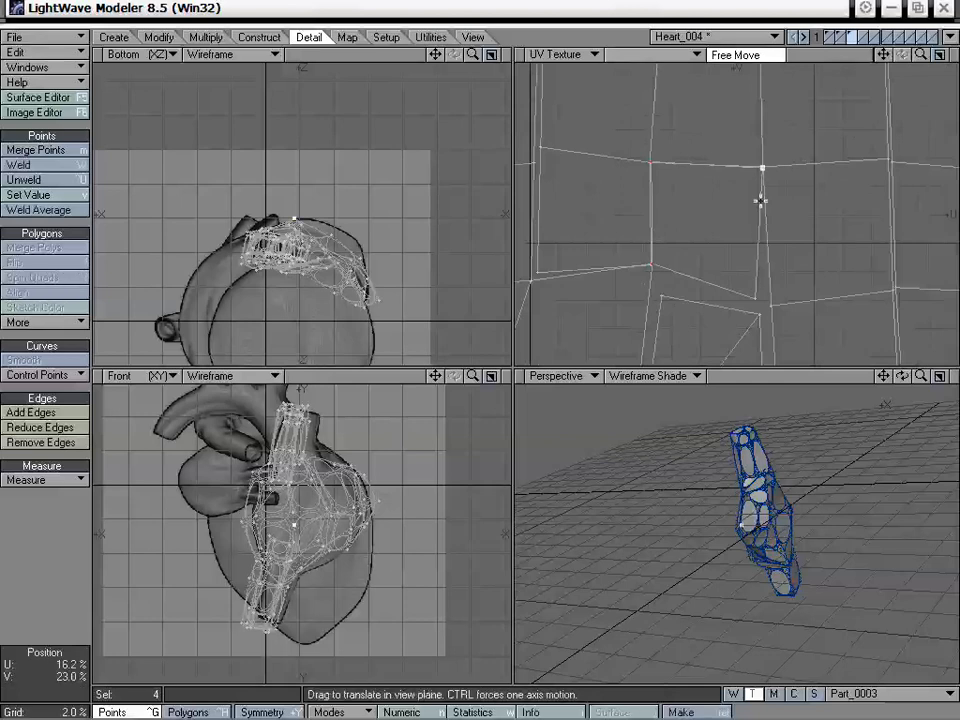
pyautogui.hotkey('ctrl', 'w')
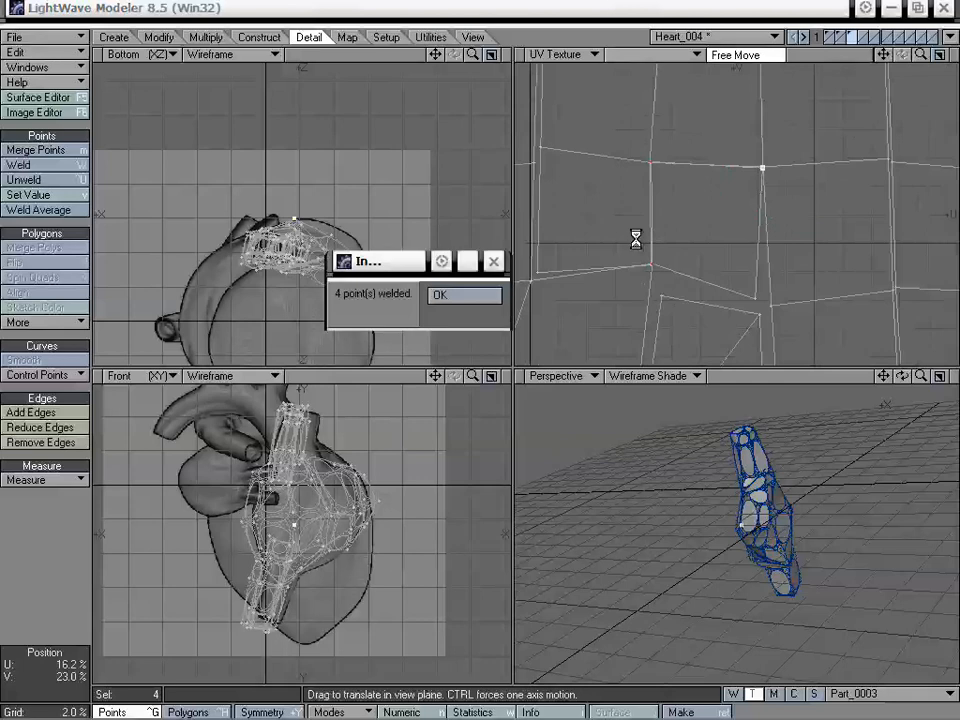
pyautogui.click(480, 298)
# - Merge the atrium mesh's points with Automatic range and without merging UVs, and check the mesh and whole UV layout
pyautogui.moveTo(921, 55); pyautogui.dragTo(845, 58)
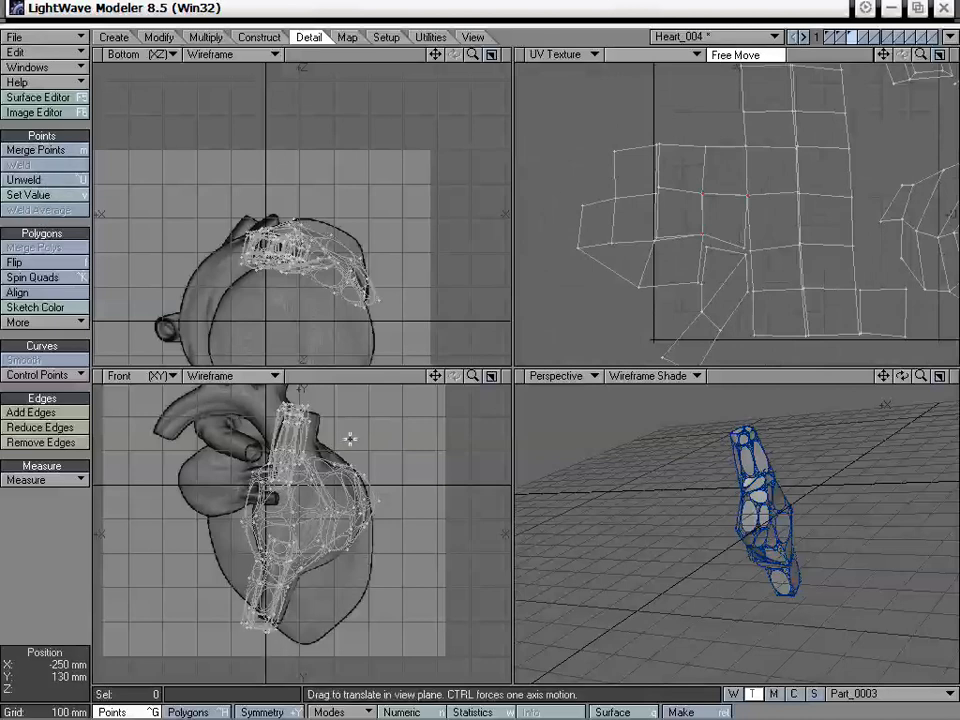
pyautogui.press('m')
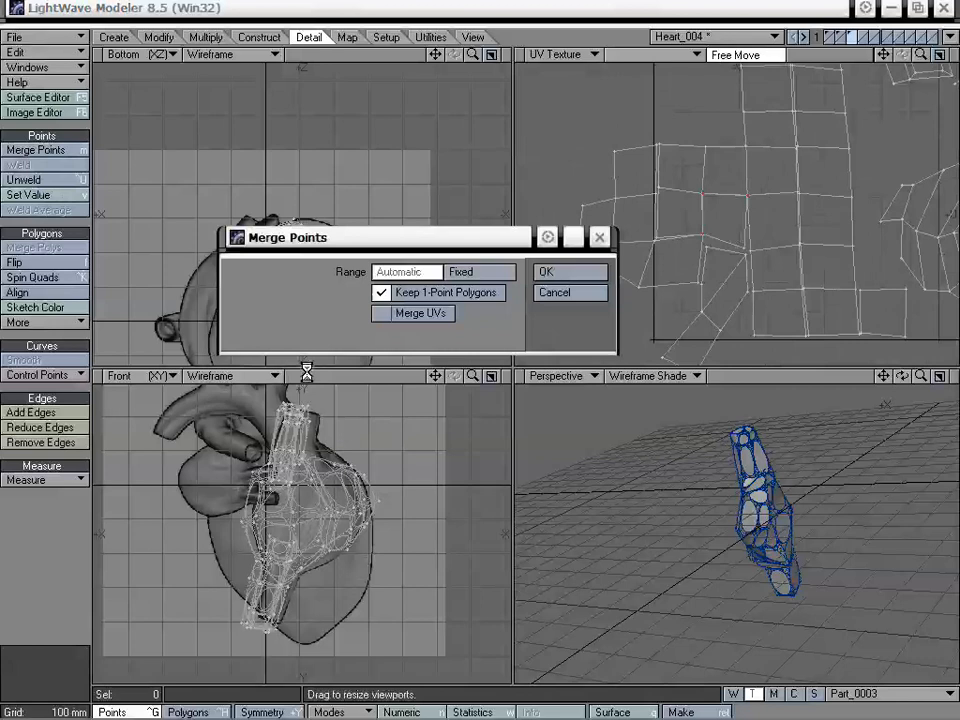
pyautogui.press('Return')
pyautogui.press('Return')
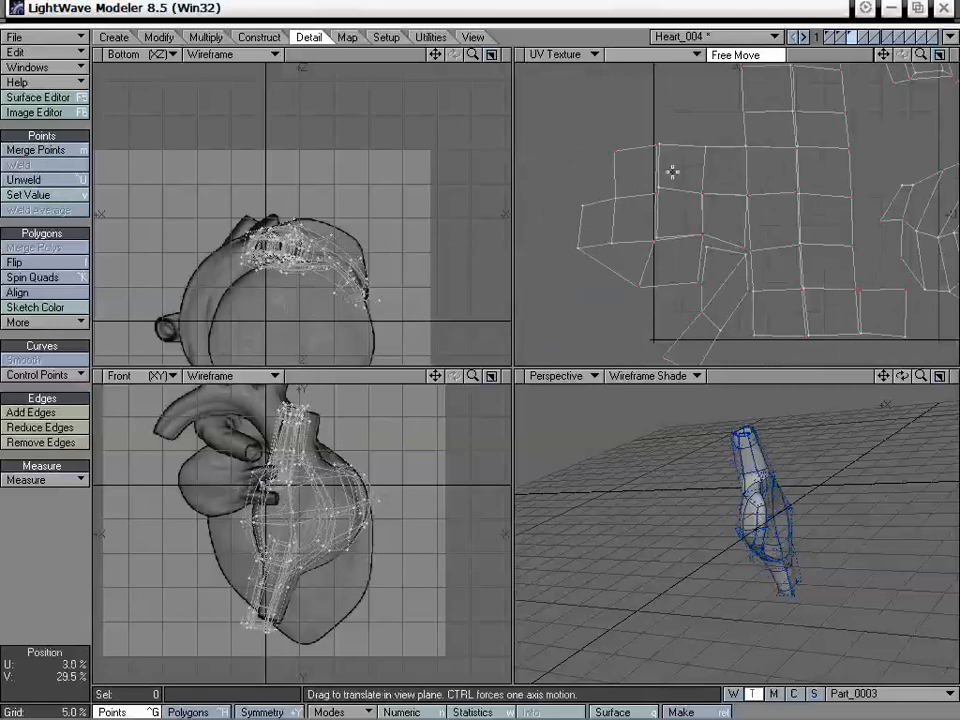
pyautogui.moveTo(921, 55); pyautogui.dragTo(912, 55)
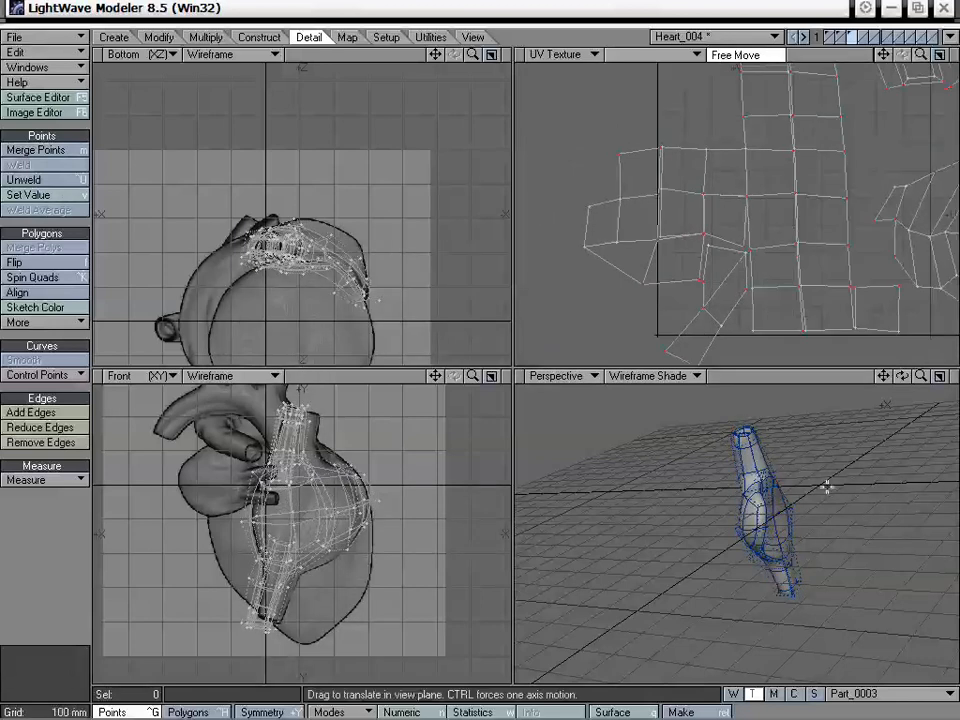
pyautogui.keyDown('alt'); pyautogui.moveTo(827, 487); pyautogui.dragTo(778, 482); pyautogui.keyUp('alt')
pyautogui.press('a')
pyautogui.moveTo(806, 222)
pyautogui.keyDown('alt'); pyautogui.mouseDown()
pyautogui.moveTo(796, 215)
pyautogui.moveTo(805, 213)
pyautogui.mouseUp(); pyautogui.keyUp('alt')
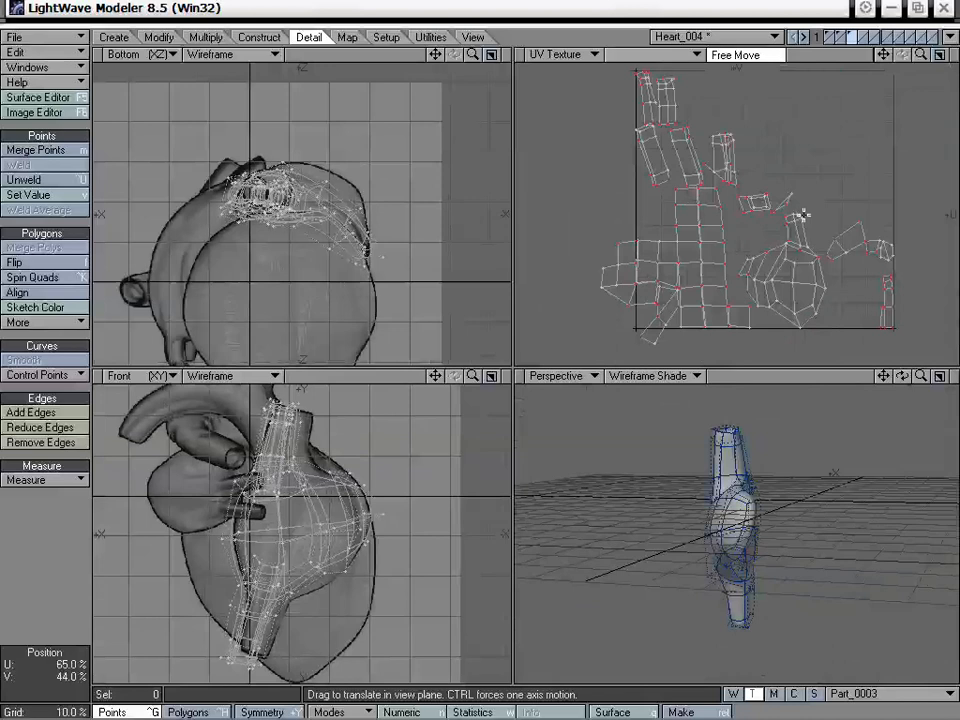
pyautogui.keyDown('alt'); pyautogui.moveTo(793, 515); pyautogui.dragTo(740, 554); pyautogui.keyUp('alt')
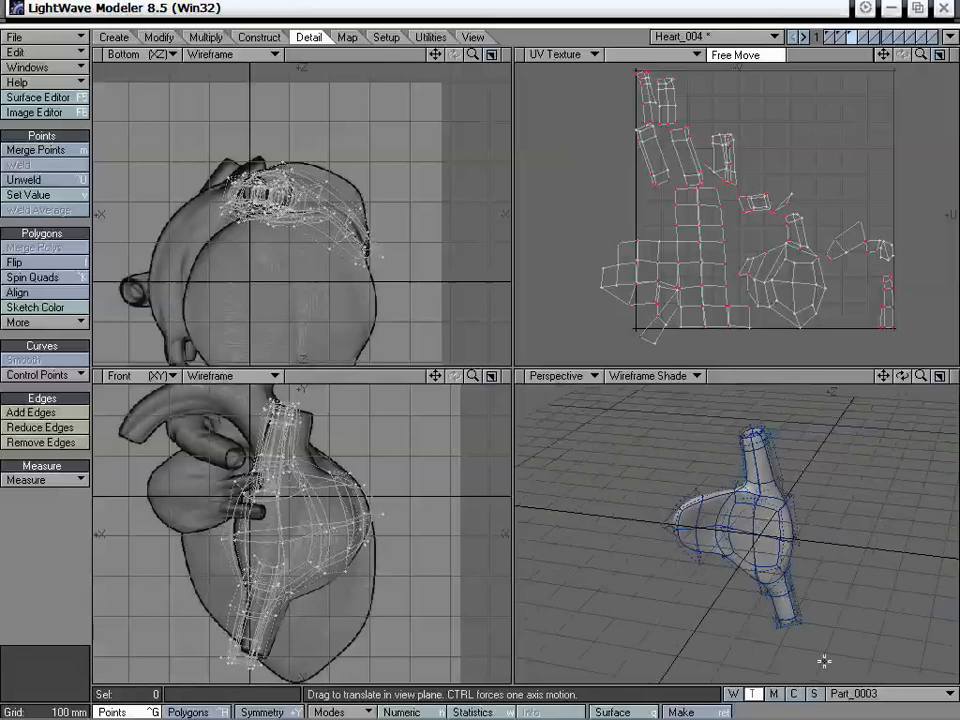
# - Set the active texture map to (none) and change the UV Texture viewport to a Perspective view
pyautogui.click(848, 692)
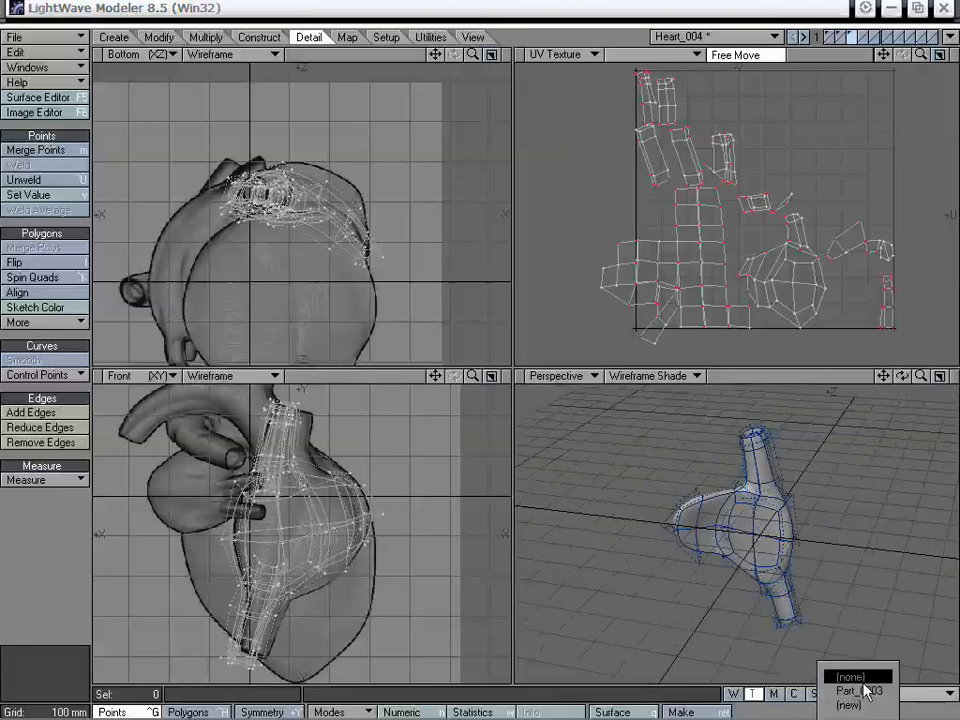
pyautogui.click(852, 677)
pyautogui.click(555, 54)
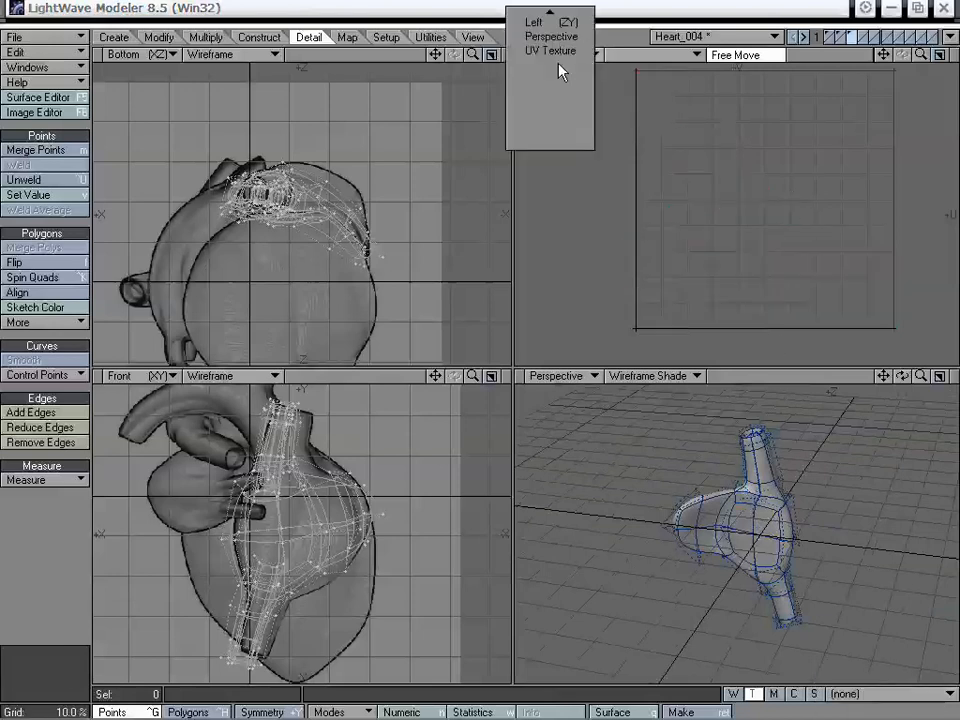
pyautogui.click(560, 37)
# - Change the wireframe-shaded perspective viewport to the Right (ZY) view with Wireframe display, fitting the model in the views
pyautogui.click(556, 375)
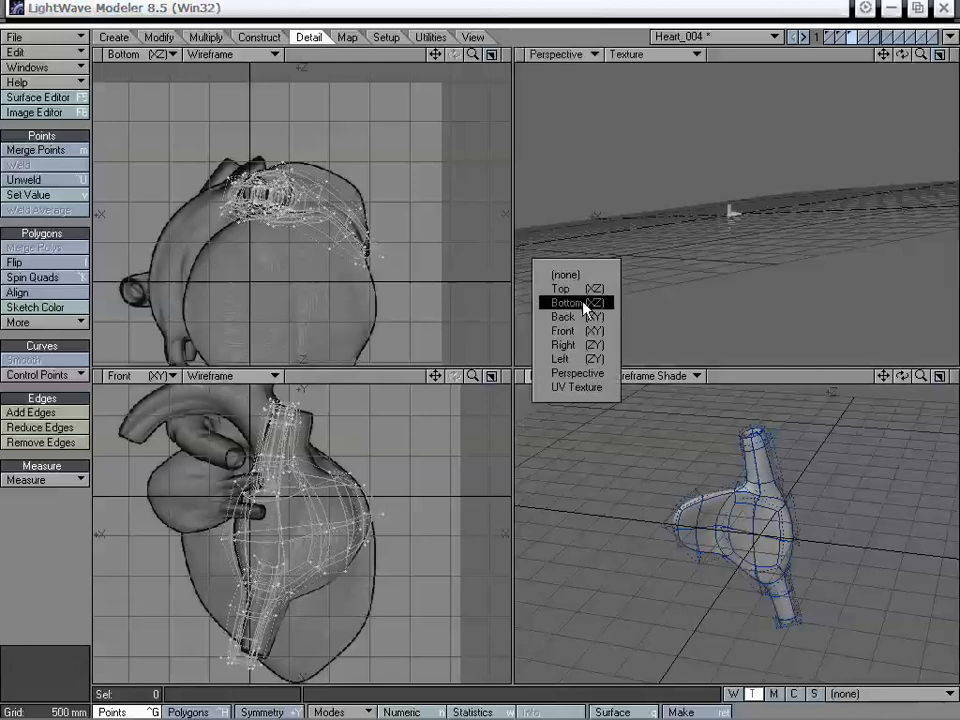
pyautogui.click(584, 346)
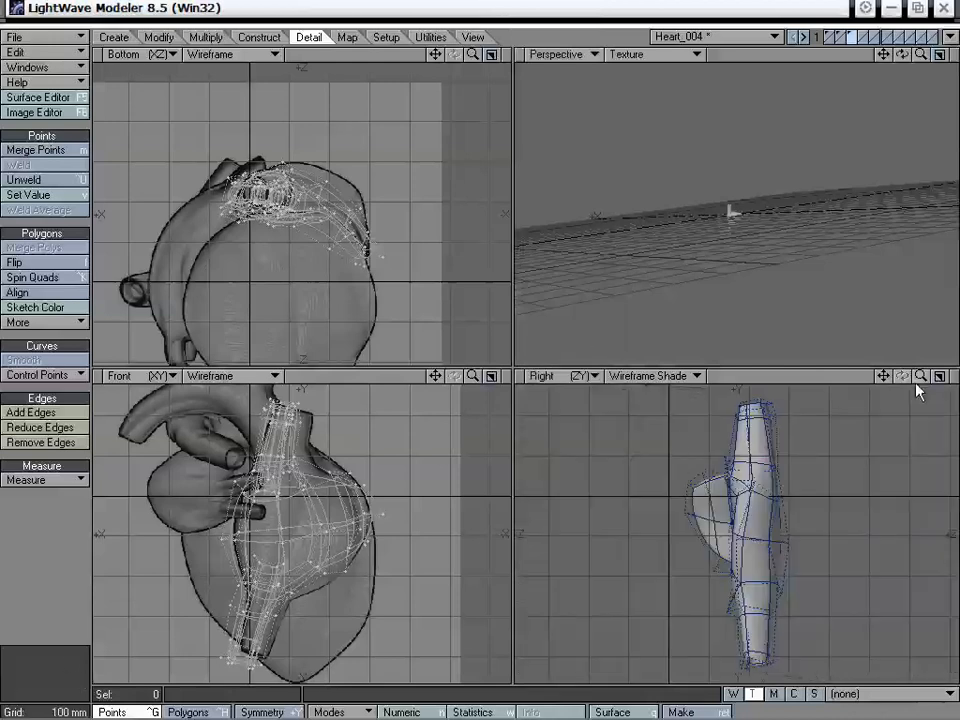
pyautogui.press('a')
pyautogui.click(664, 376)
pyautogui.click(650, 321)
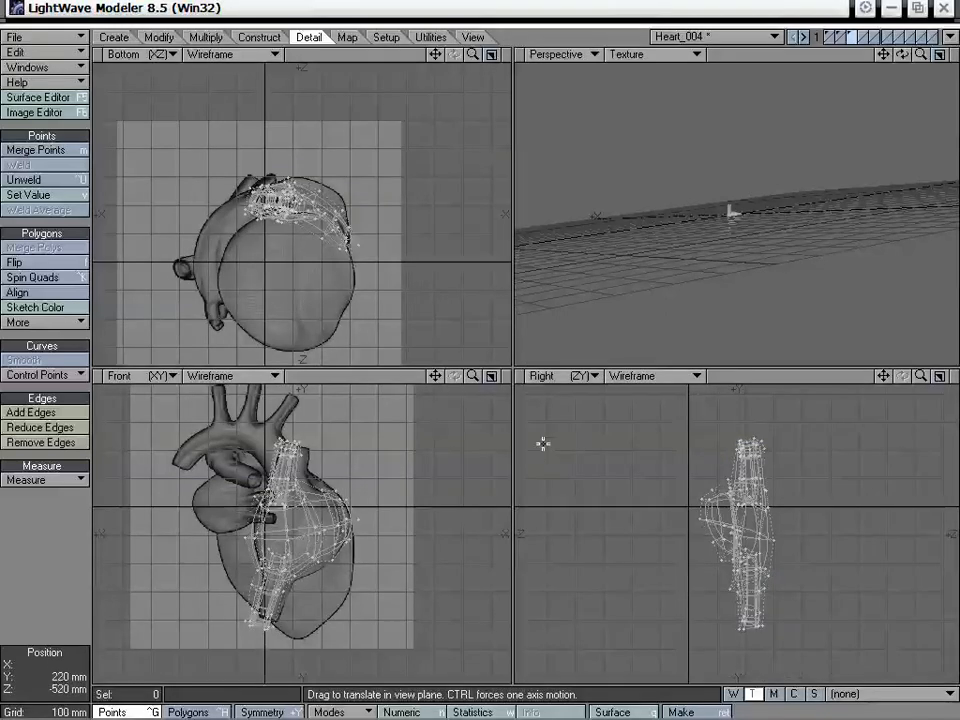
# - Remove the backdrop images from the TL and BL viewports in the Display Options
pyautogui.press('d')
pyautogui.moveTo(357, 133); pyautogui.dragTo(437, 155)
pyautogui.click(445, 168)
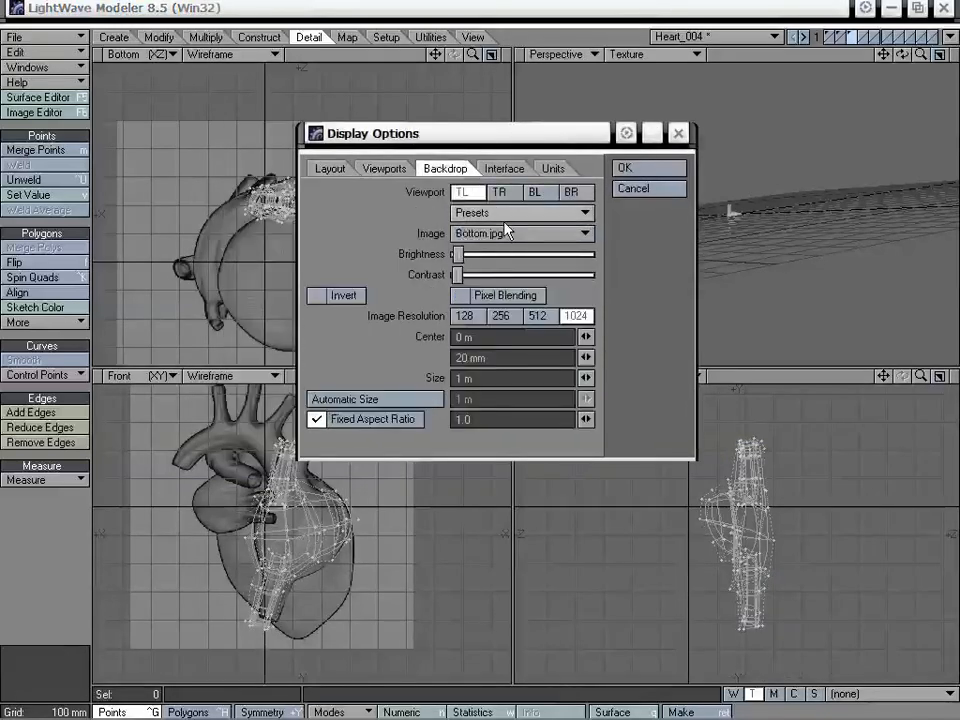
pyautogui.click(480, 233)
pyautogui.click(470, 197)
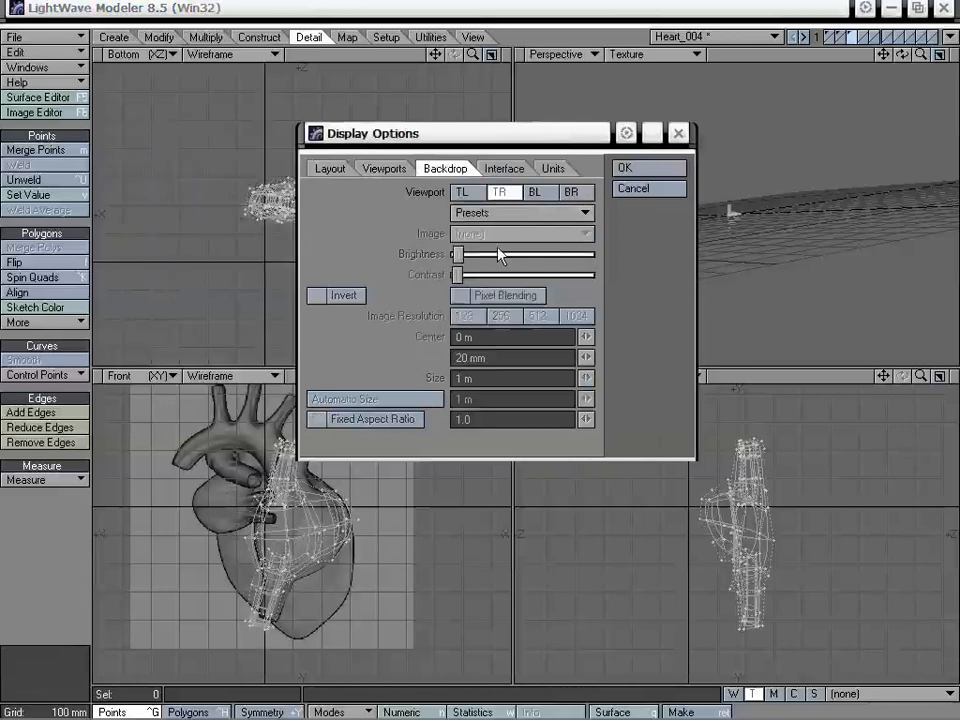
pyautogui.click(535, 192)
pyautogui.click(520, 233)
pyautogui.click(497, 181)
pyautogui.click(632, 168)
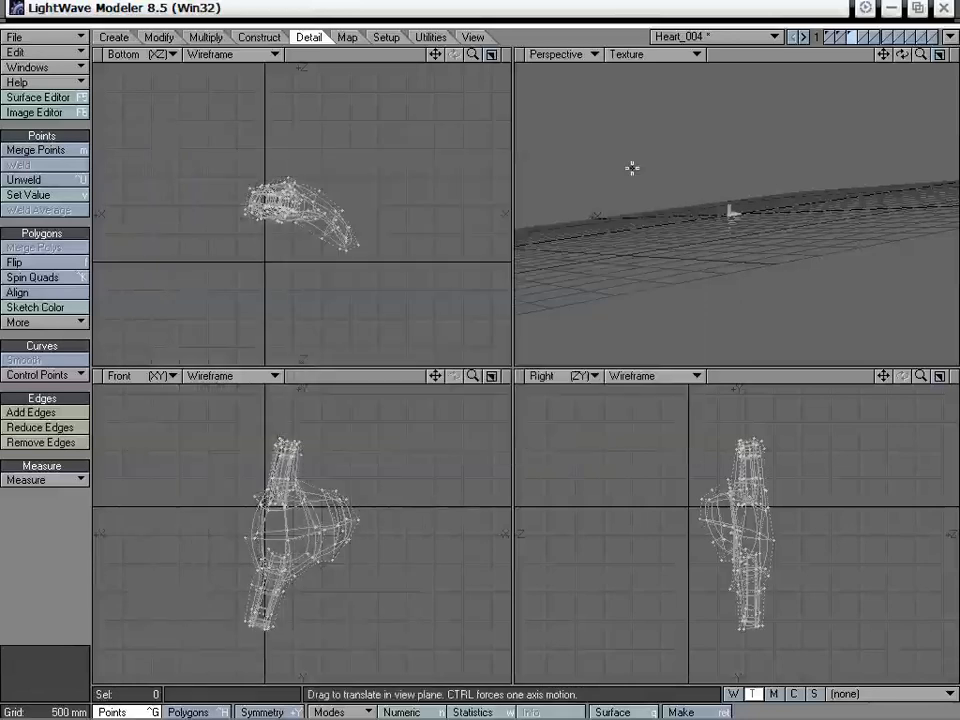
# - Examine the smoothed atrium's overall shape from several angles in the textured perspective view
pyautogui.press('a')
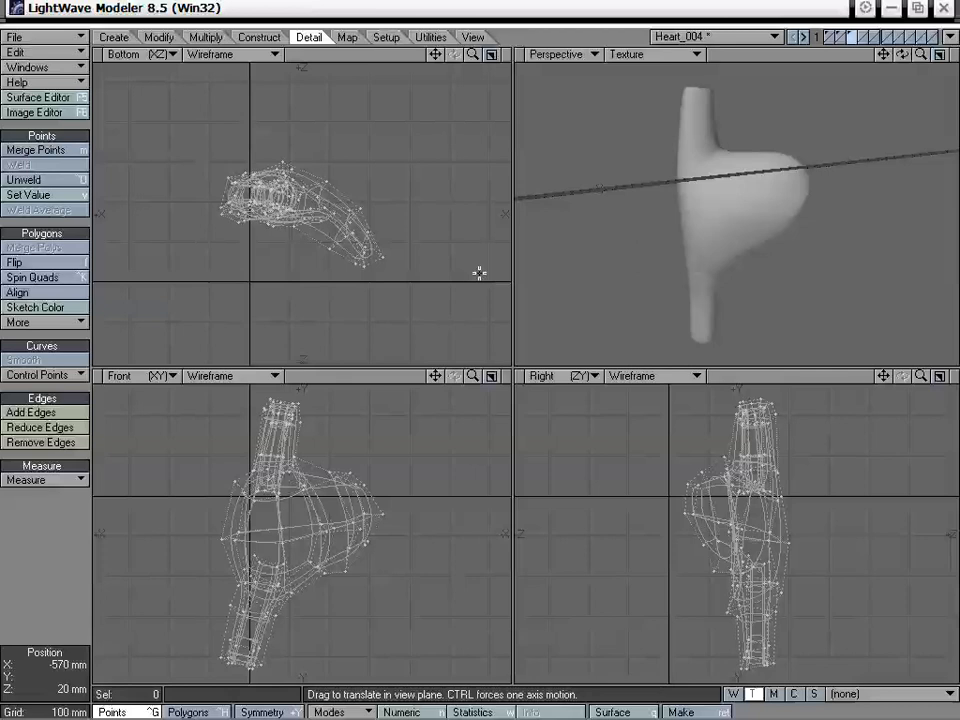
pyautogui.keyDown('alt'); pyautogui.moveTo(746, 176); pyautogui.dragTo(804, 212); pyautogui.keyUp('alt')
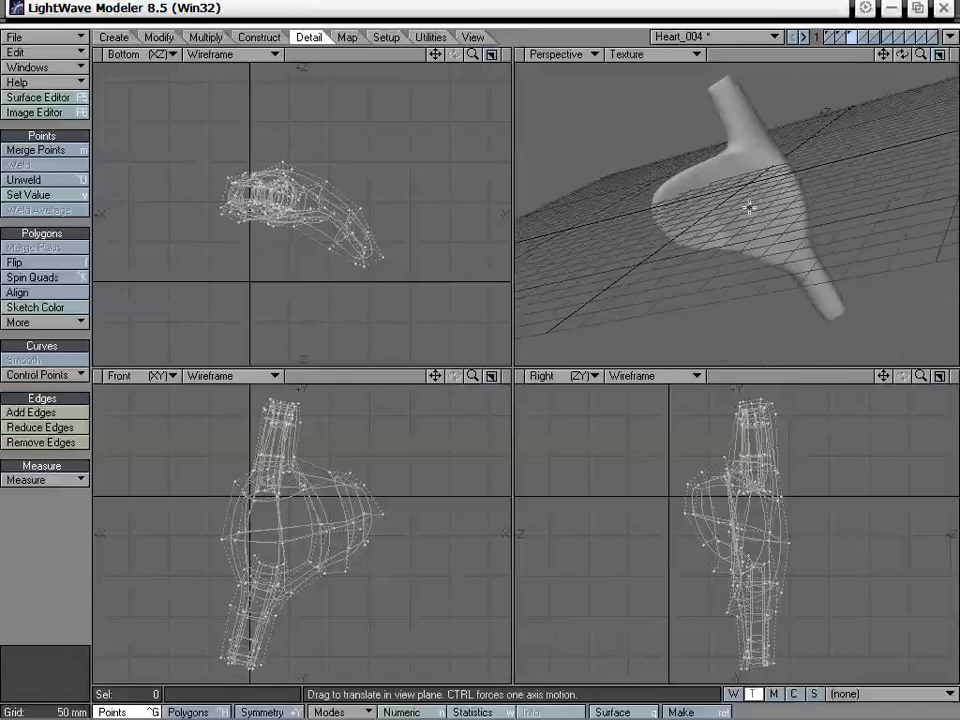
pyautogui.keyDown('alt'); pyautogui.moveTo(692, 190); pyautogui.dragTo(799, 225); pyautogui.keyUp('alt')
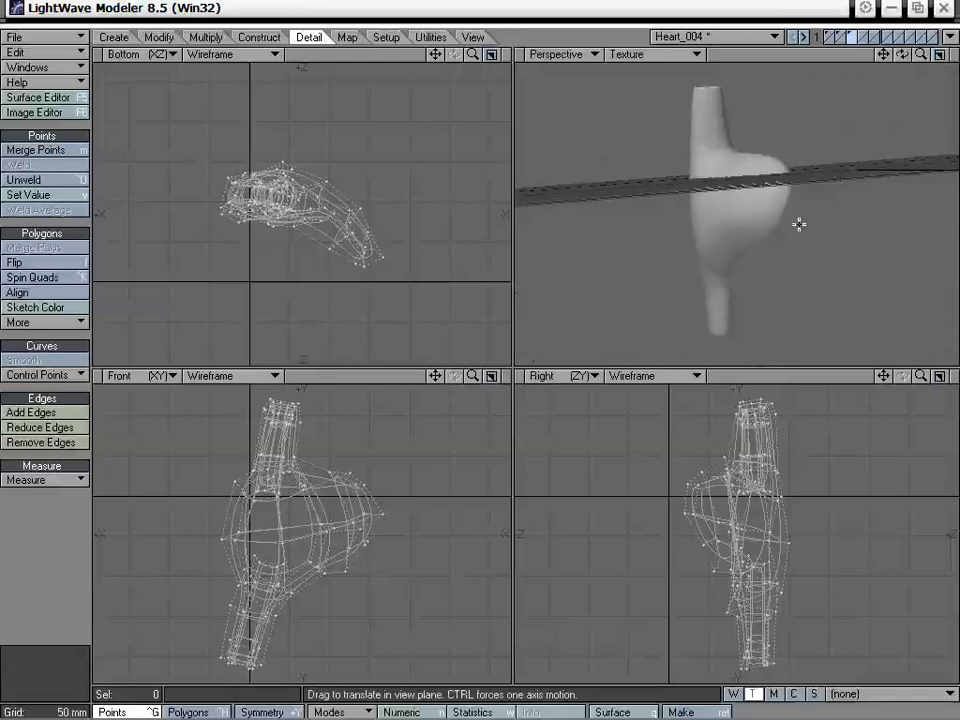
pyautogui.keyDown('alt'); pyautogui.moveTo(825, 209); pyautogui.dragTo(801, 236); pyautogui.keyUp('alt')
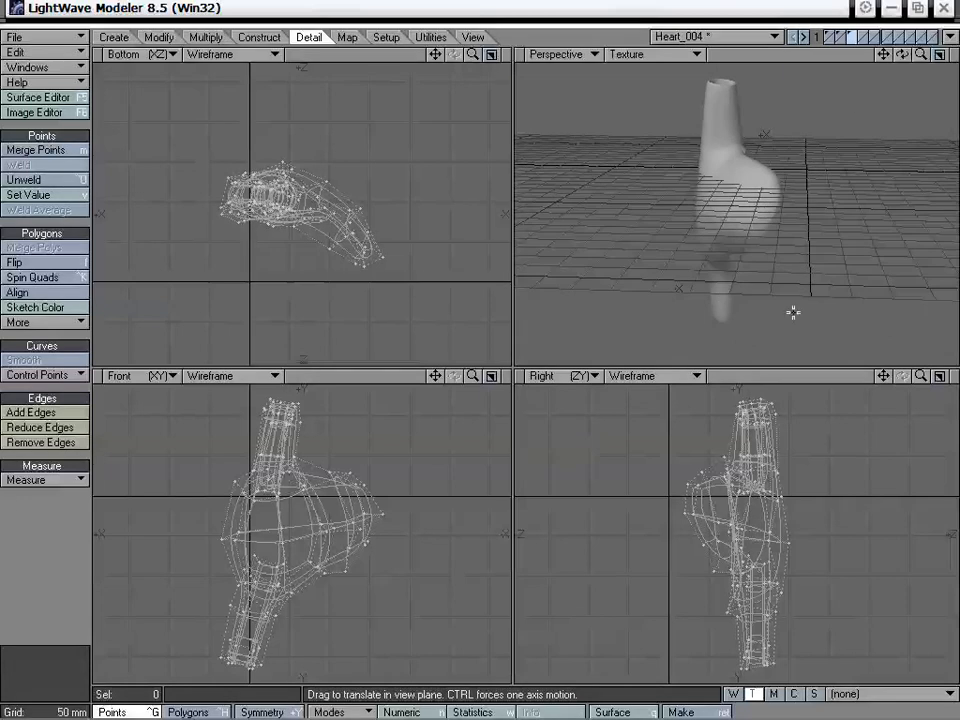
pyautogui.keyDown('alt'); pyautogui.moveTo(793, 315); pyautogui.dragTo(814, 167); pyautogui.keyUp('alt')
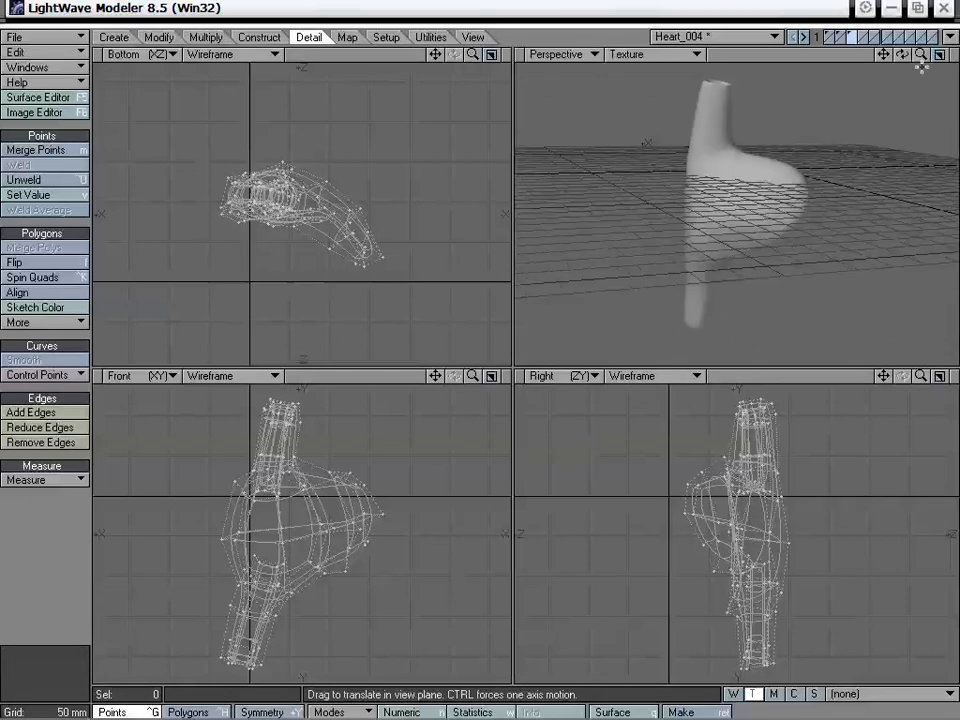
pyautogui.moveTo(901, 54); pyautogui.dragTo(934, 56)
pyautogui.keyDown('alt'); pyautogui.moveTo(790, 140); pyautogui.dragTo(722, 222); pyautogui.keyUp('alt')
pyautogui.keyDown('alt'); pyautogui.moveTo(771, 196); pyautogui.dragTo(819, 174); pyautogui.keyUp('alt')
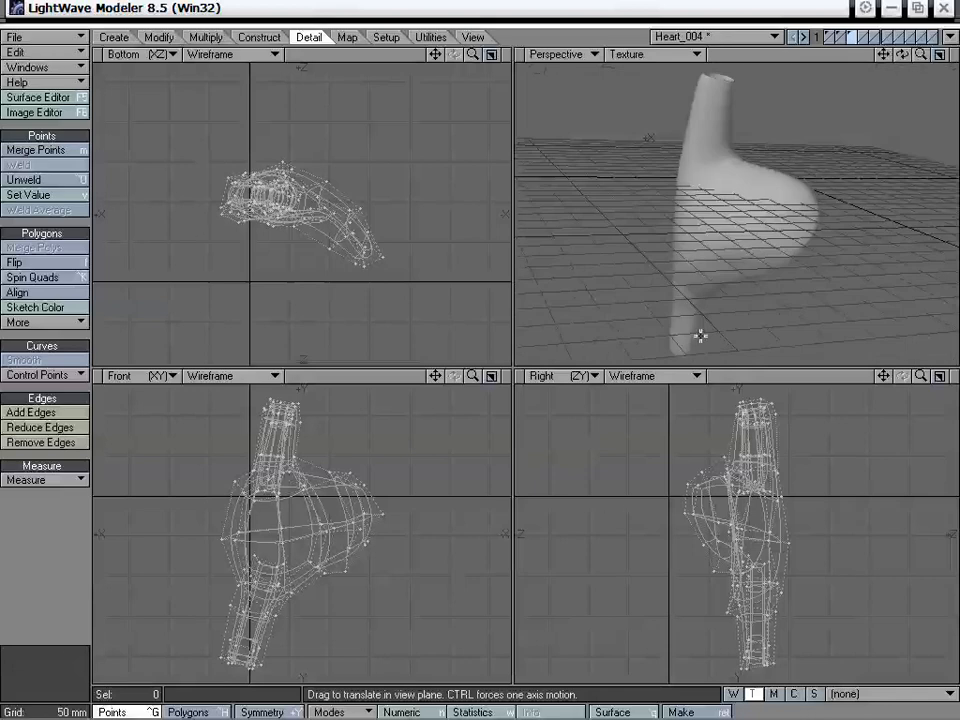
pyautogui.keyDown('alt'); pyautogui.moveTo(758, 201); pyautogui.dragTo(728, 184); pyautogui.keyUp('alt')
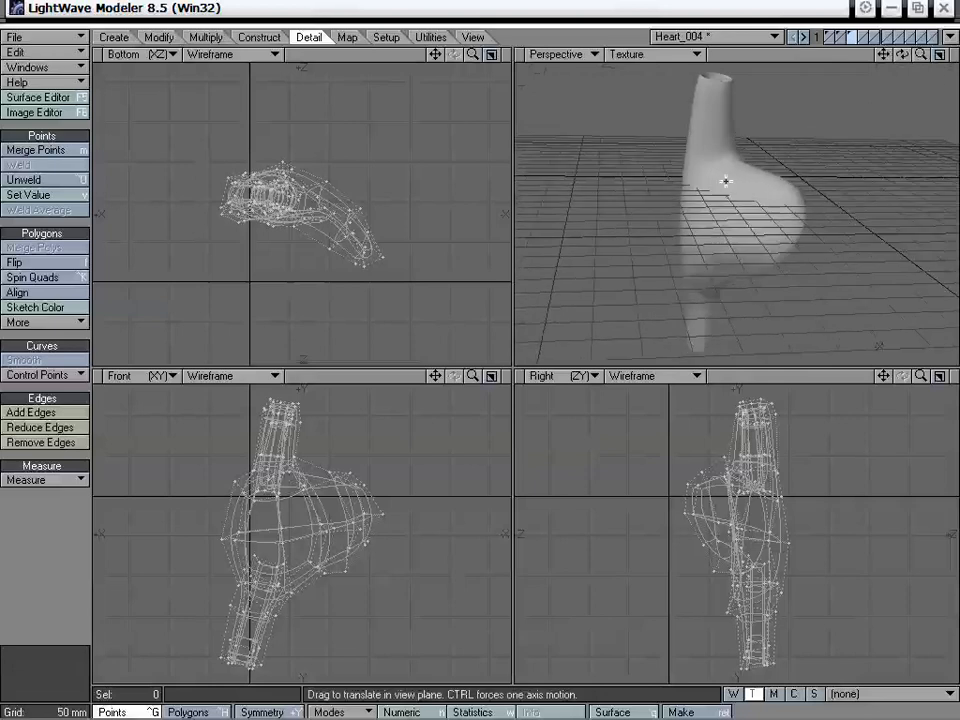